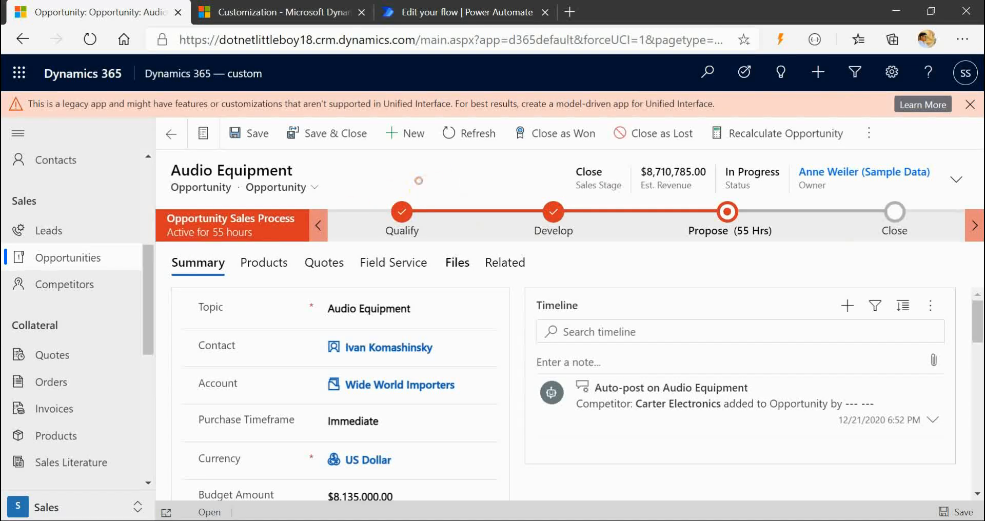
Step: Switch to the Opportunity Sales Process designer and review the category choices of the Qualify stage
left_click(595, 514)
left_click(595, 511)
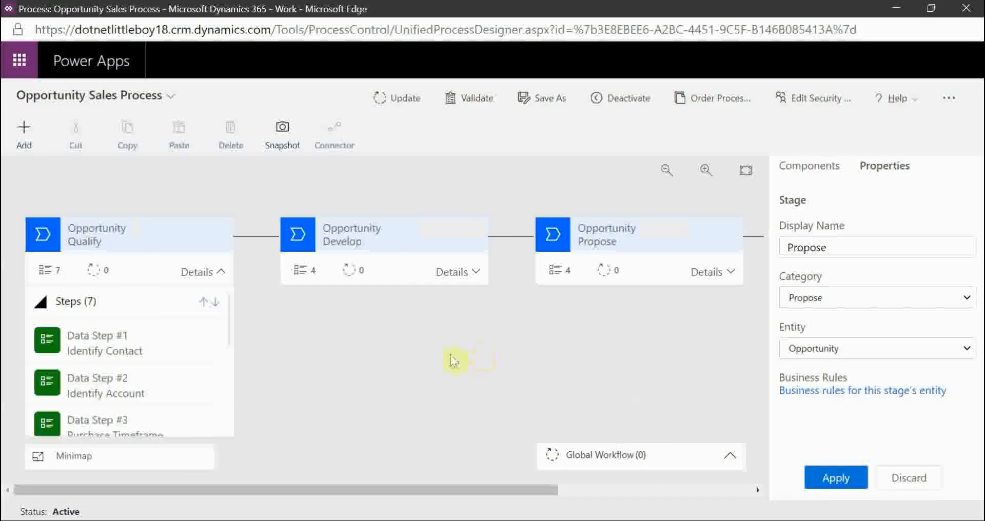
left_click(135, 241)
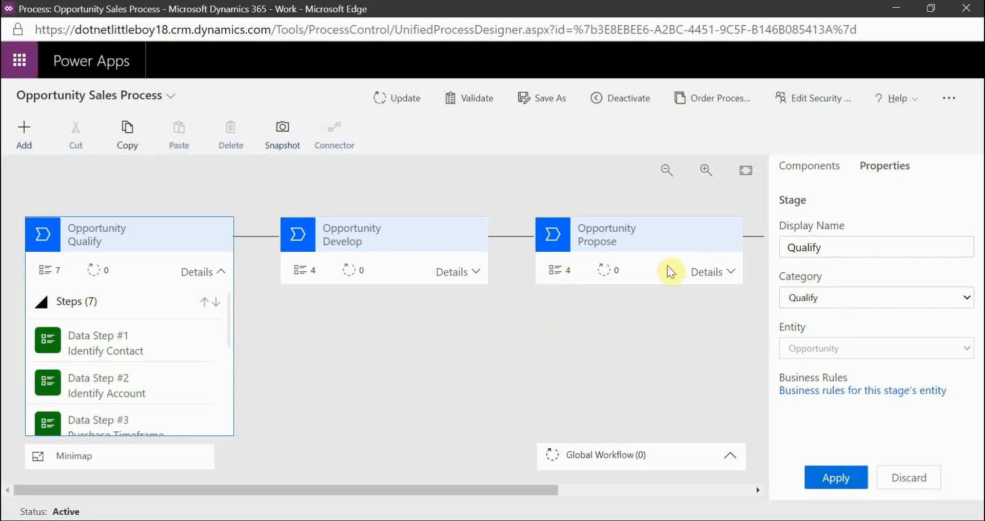
left_click(820, 302)
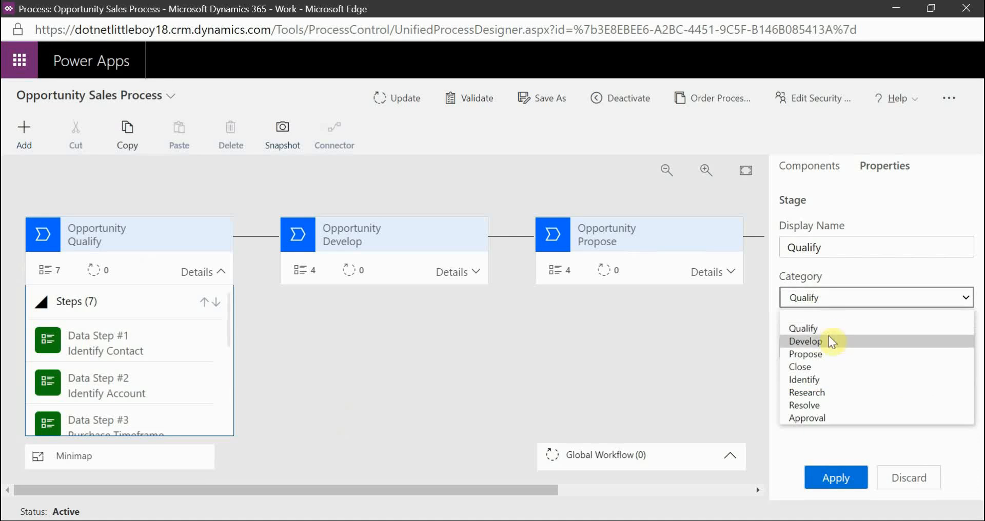
left_click(562, 364)
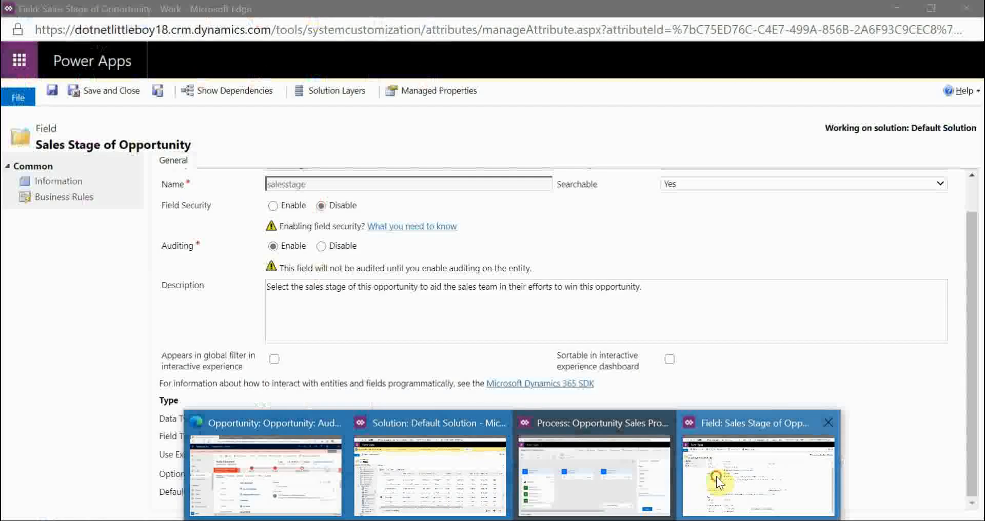
Step: Switch to the Sales Stage field definition and open its opportunity_salesstage option set
left_click(717, 477)
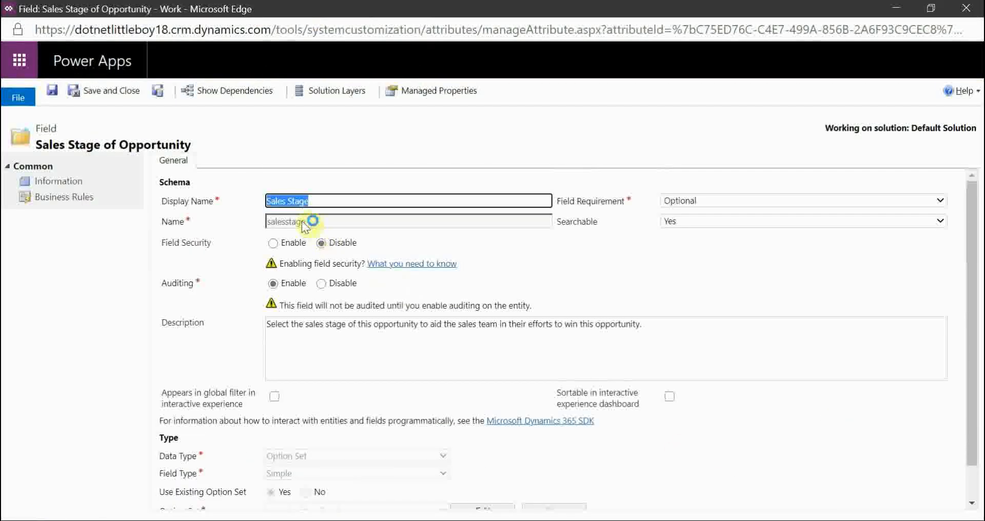
scroll(579, 290, "down", 1)
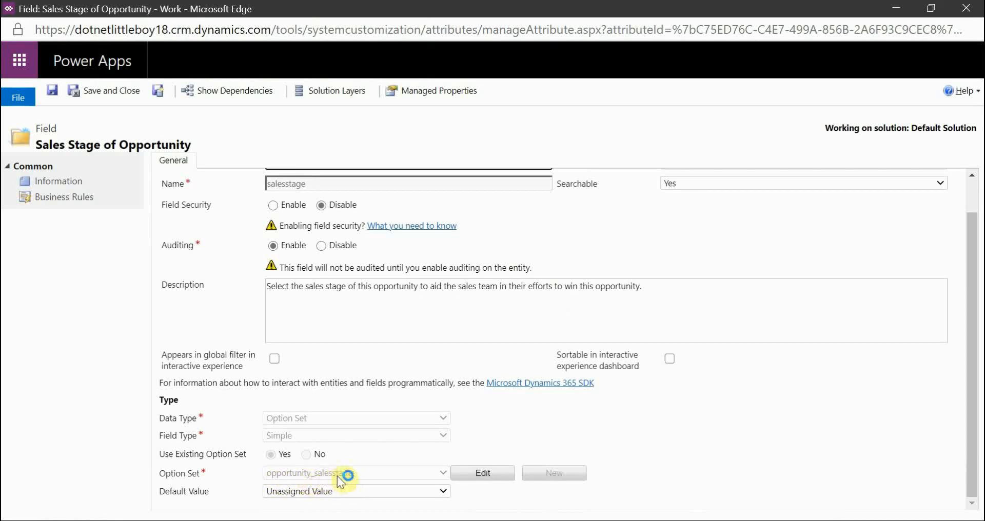
left_click(468, 472)
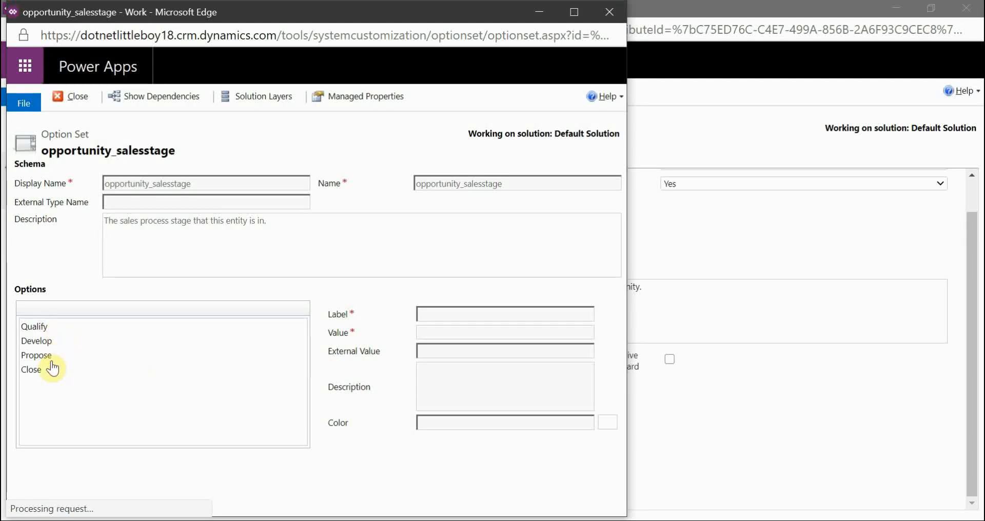
Step: Examine the values behind the Qualify, Develop, Propose and Close options, and close the option set
left_click(36, 329)
left_click(39, 341)
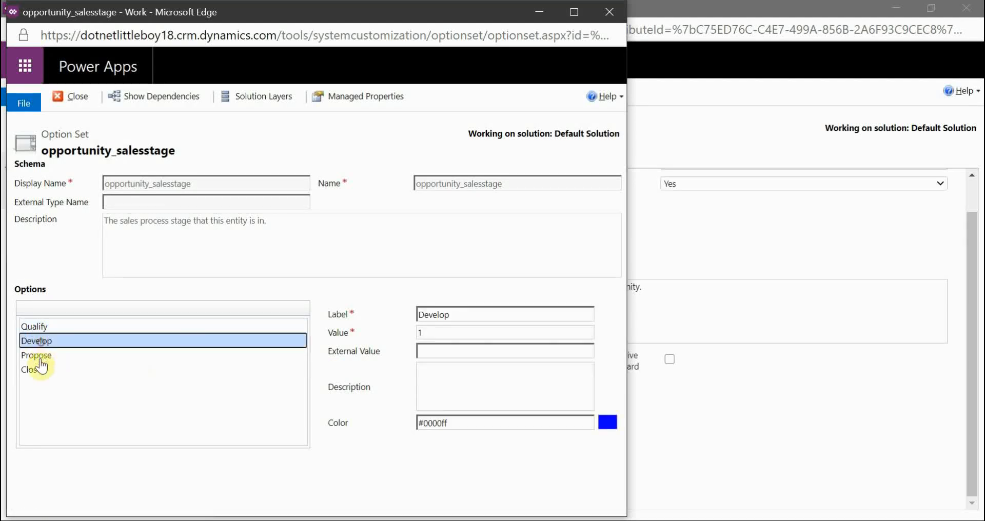
left_click(40, 359)
left_click(275, 367)
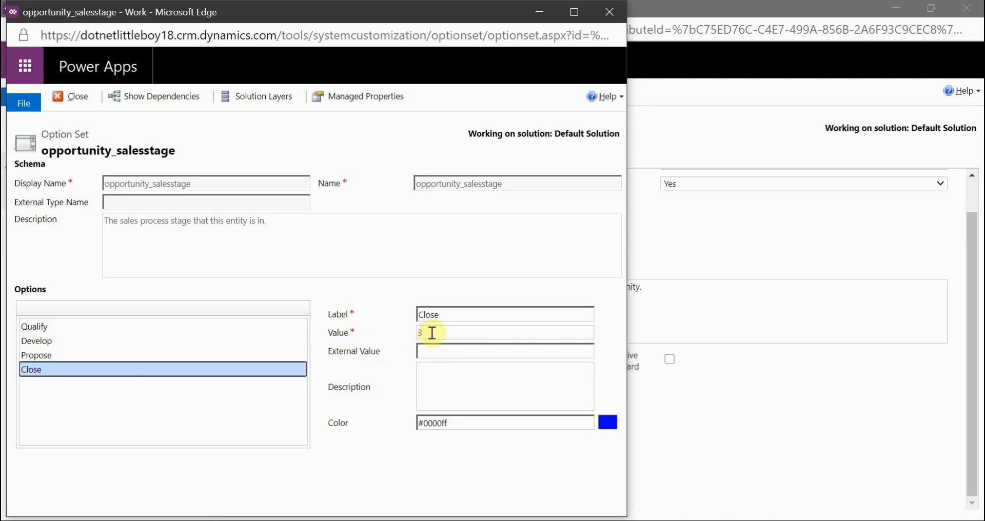
left_click(59, 357)
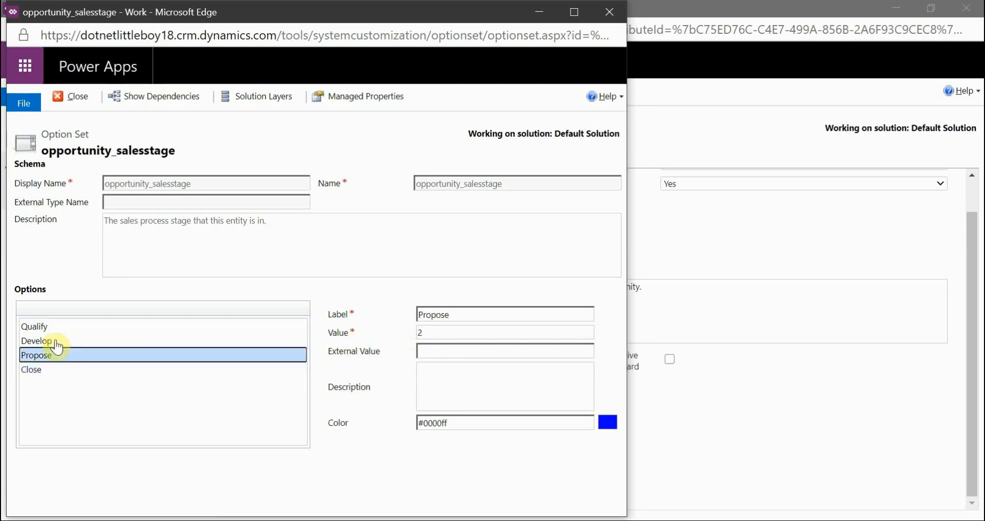
left_click(57, 342)
left_click(72, 329)
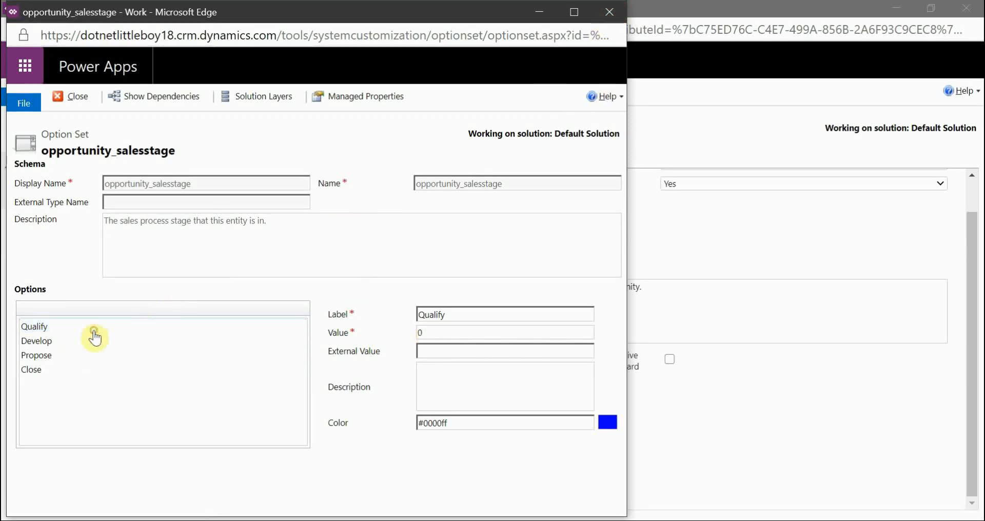
left_click(610, 11)
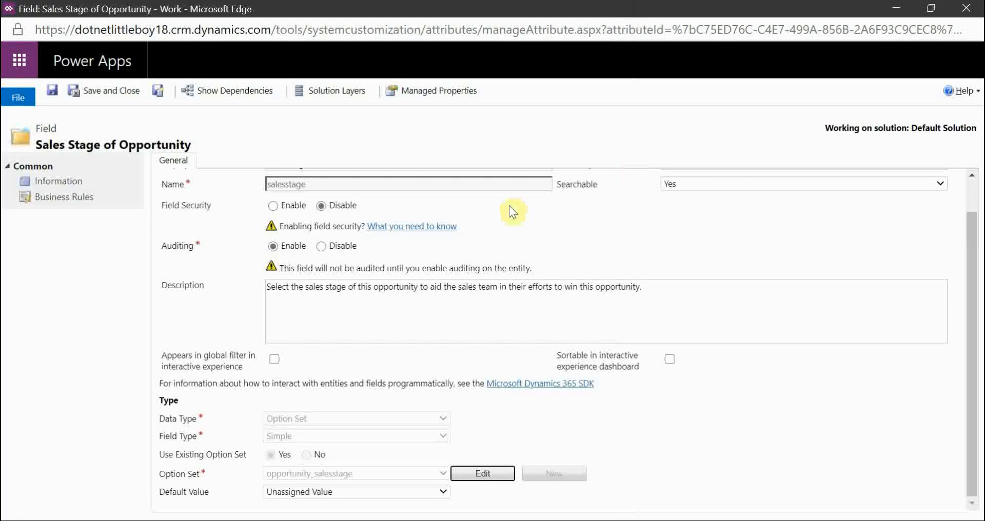
left_click(897, 8)
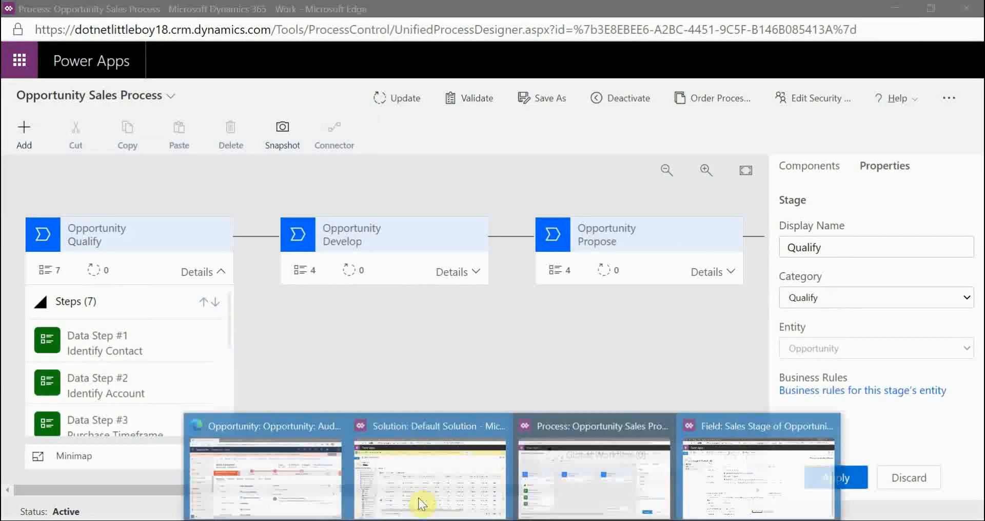
Step: Switch to the Audio Equipment opportunity, set its Sales Stage to Qualify and save the record
left_click(282, 494)
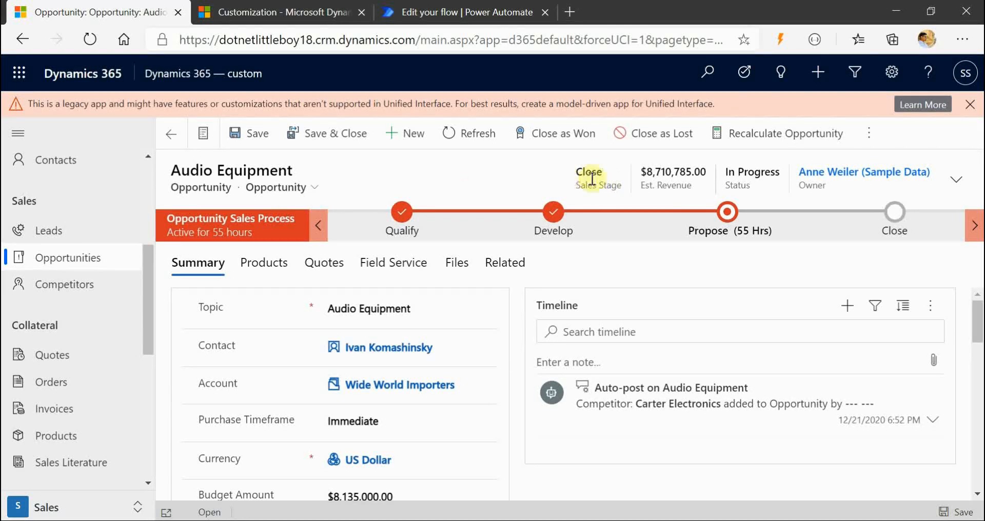
left_click(955, 180)
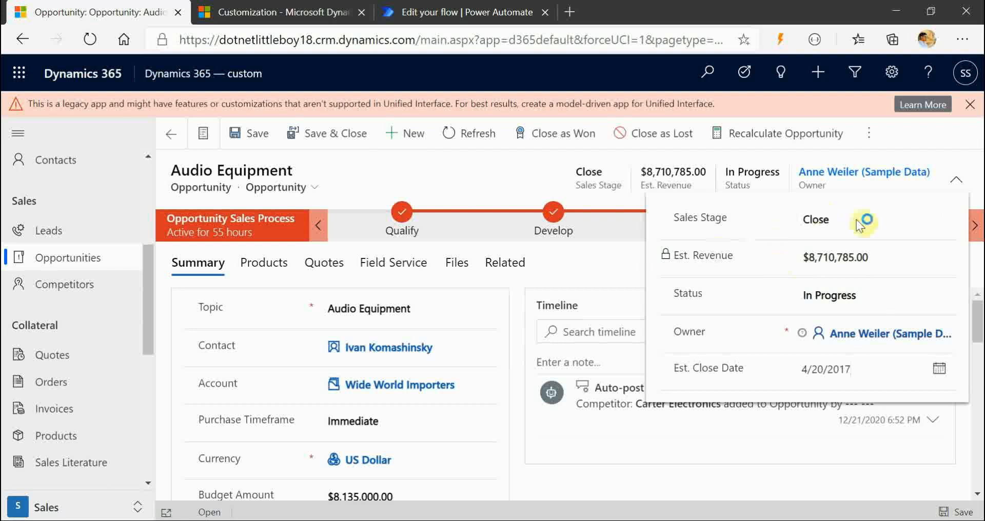
left_click(860, 225)
left_click(858, 221)
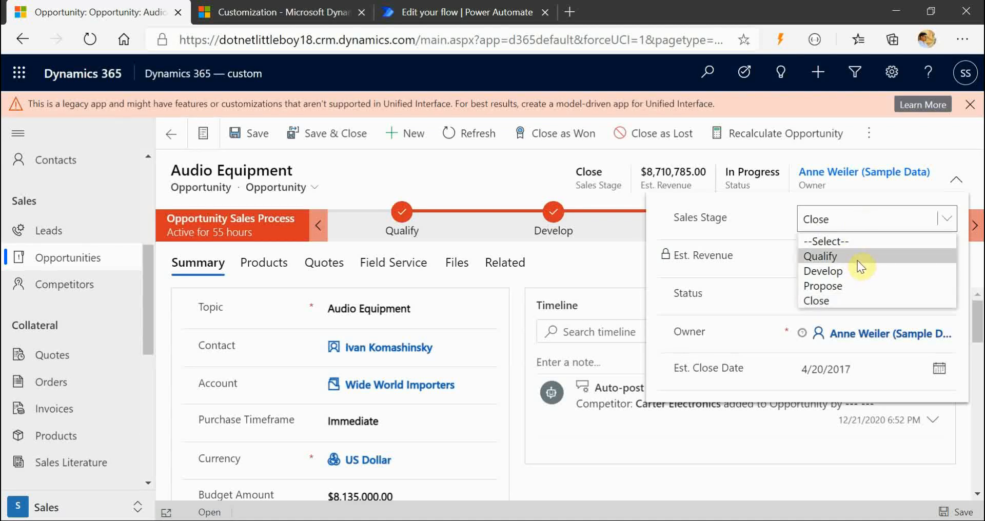
left_click(857, 260)
left_click(519, 185)
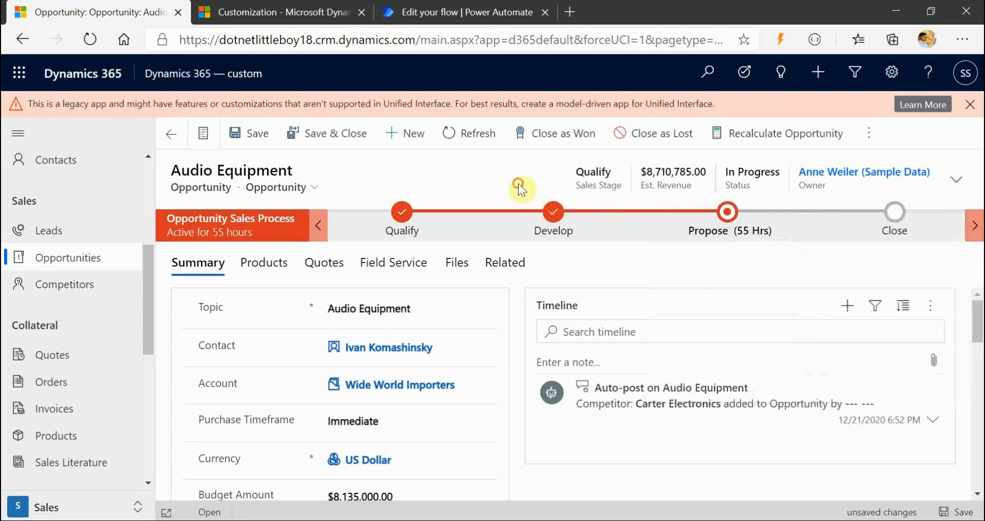
left_click(965, 511)
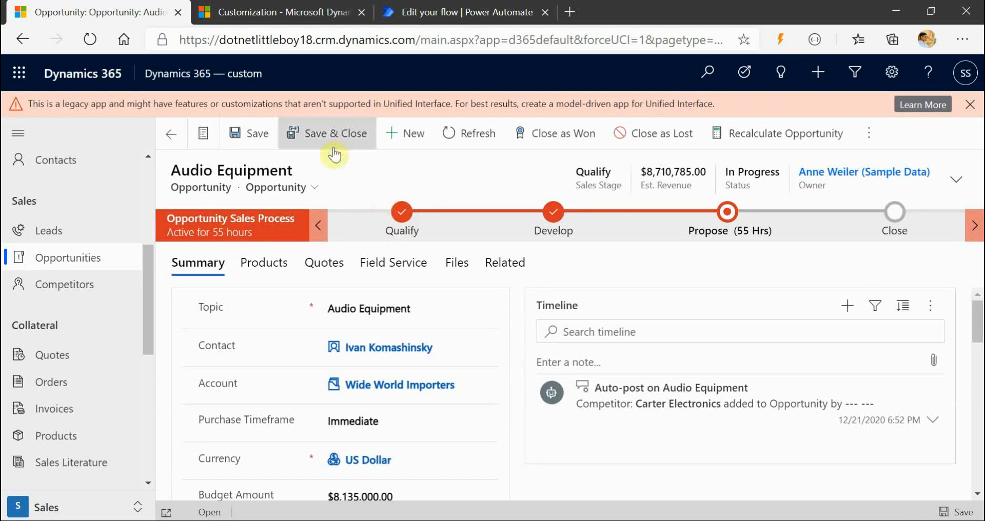
left_click(455, 147)
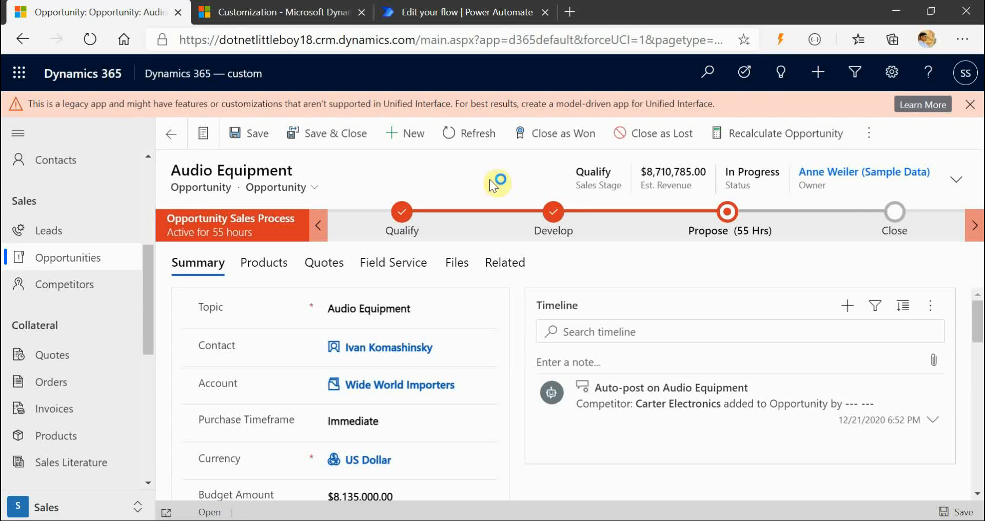
Step: Switch to Power Automate and select the dotnetlittleboy18 environment
left_click(442, 13)
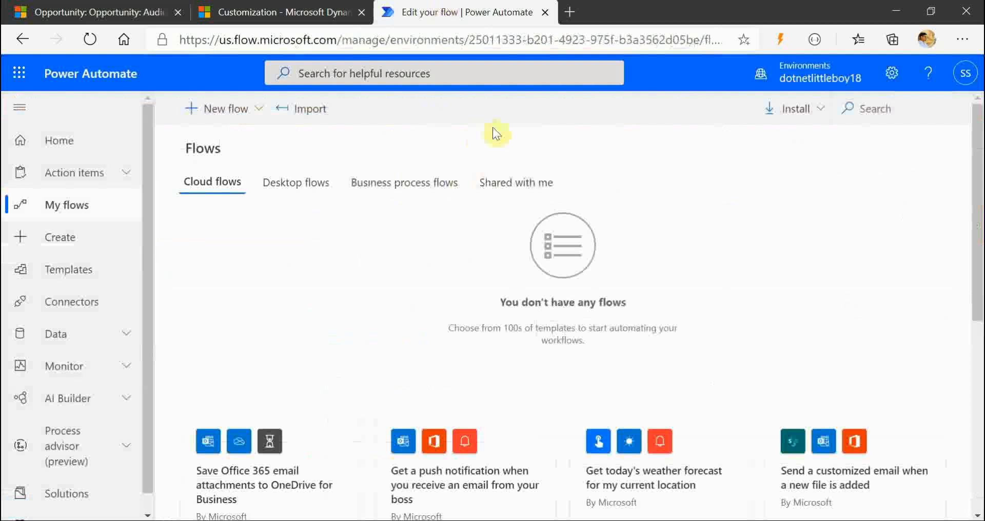
left_click(863, 85)
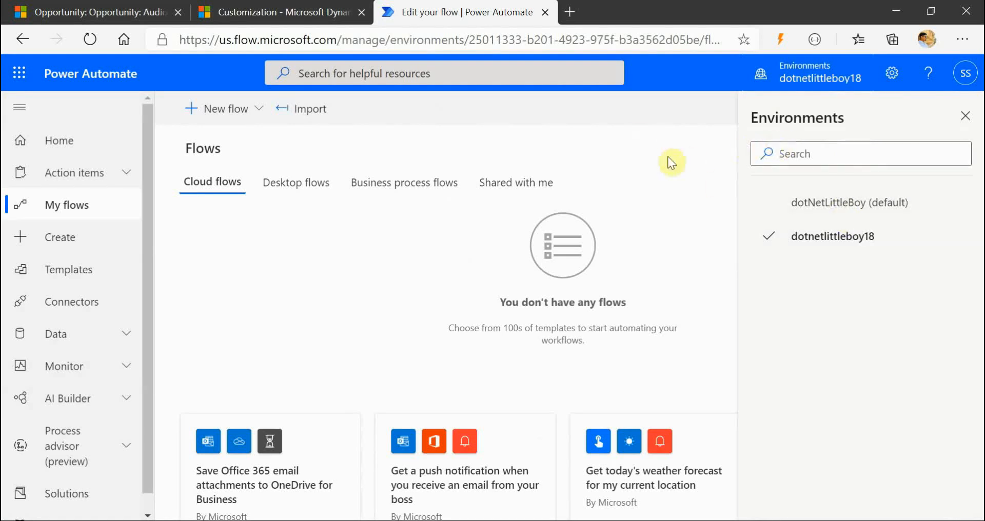
left_click(845, 243)
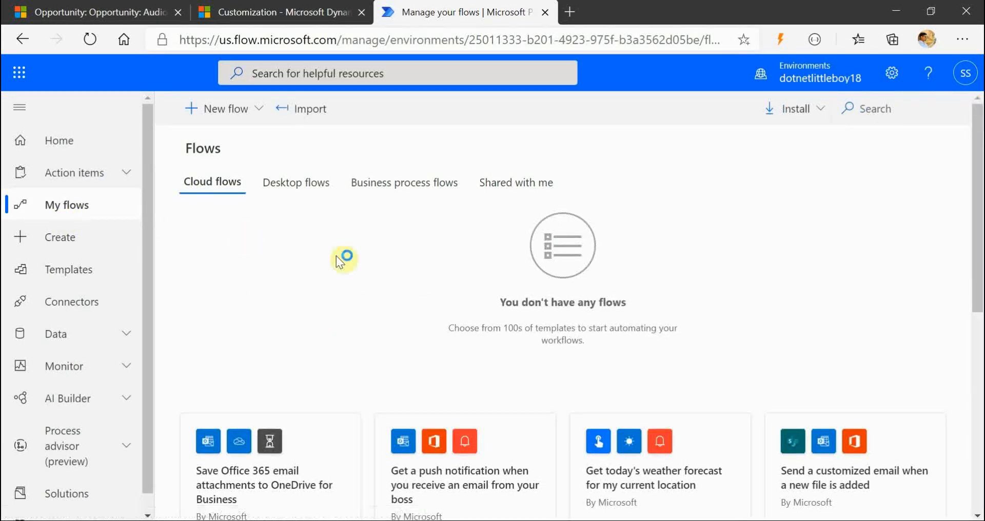
Step: Start a new automated cloud flow from blank and name it OpportunitySalesProcess BPF
left_click(240, 111)
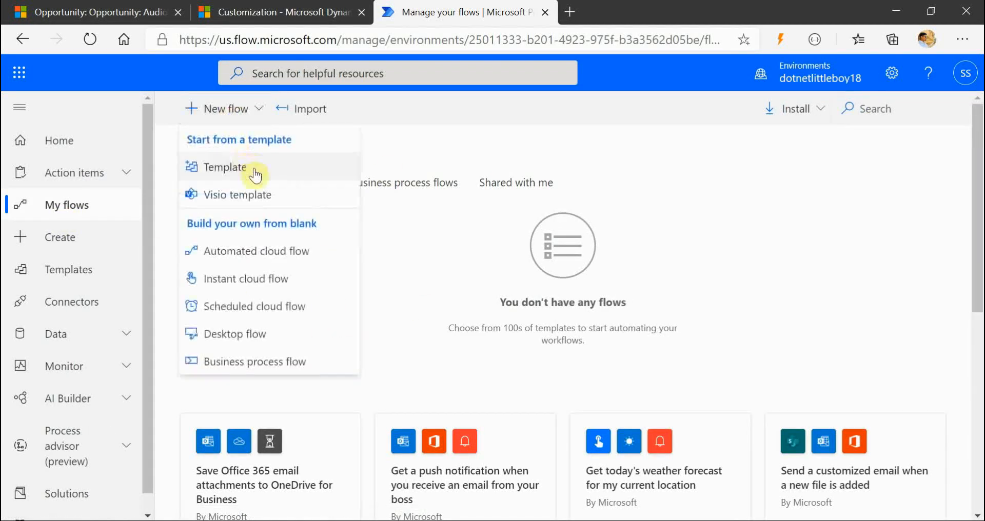
left_click(295, 252)
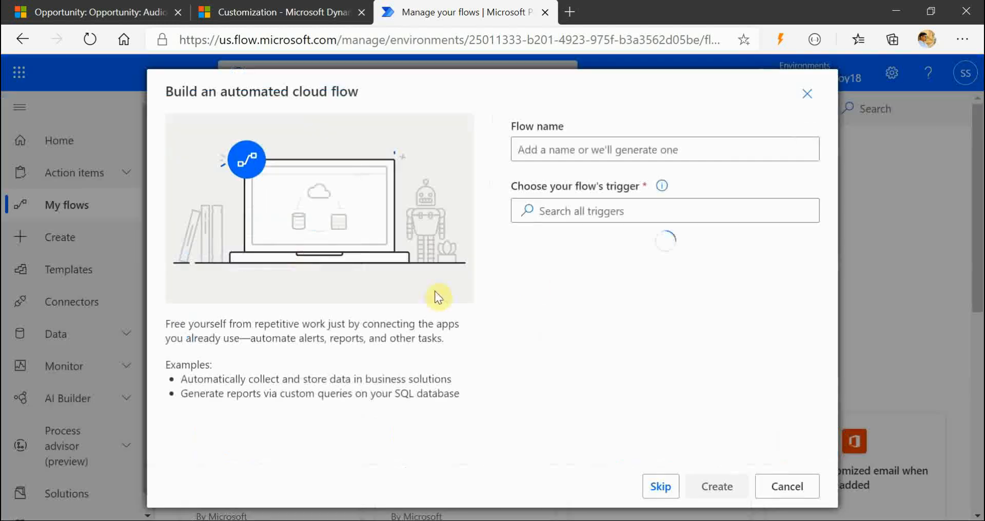
left_click(557, 154)
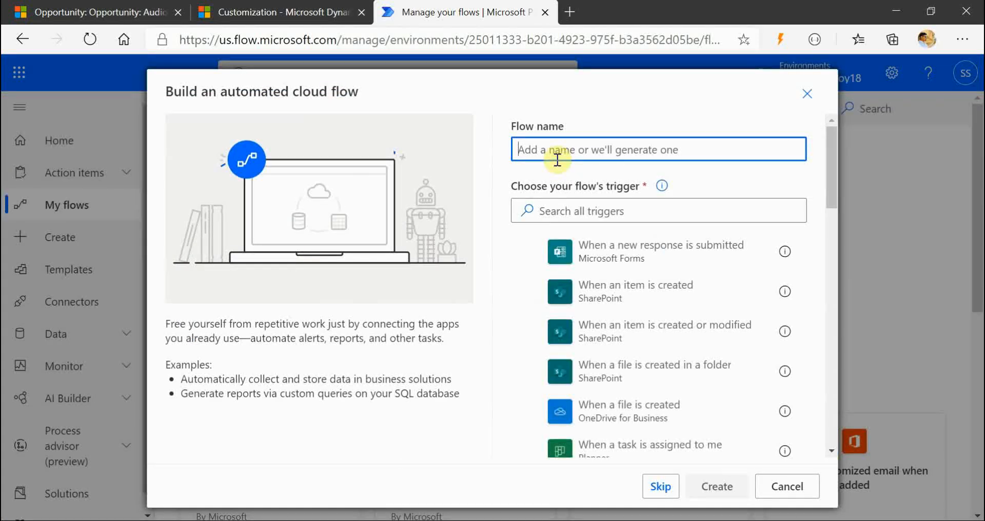
type("OpportunitySale")
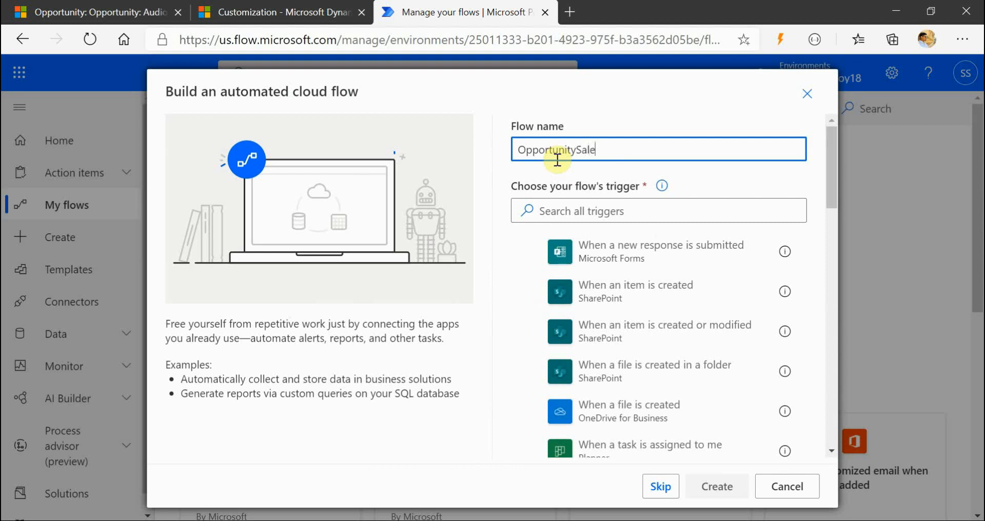
type("sProcess")
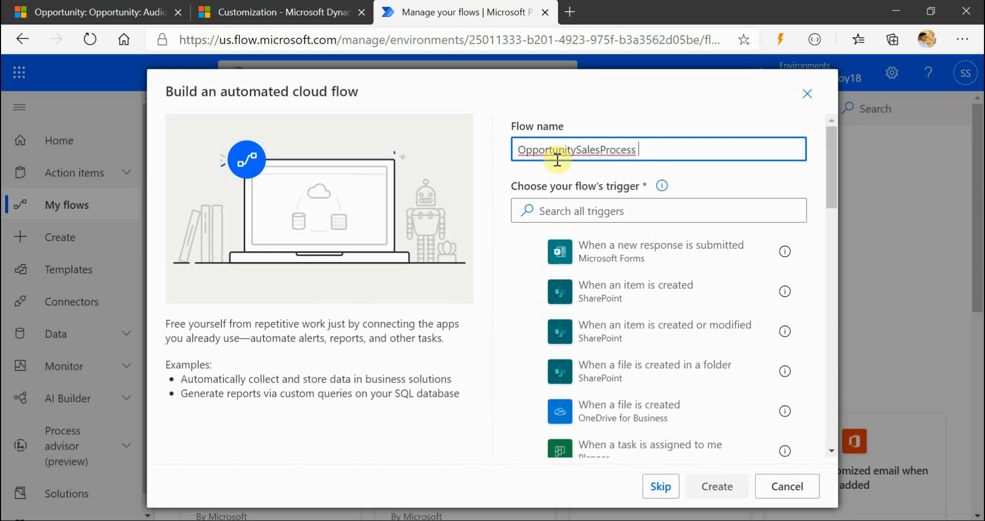
key("BackSpace")
key("BackSpace")
key("BackSpace")
type("ss")
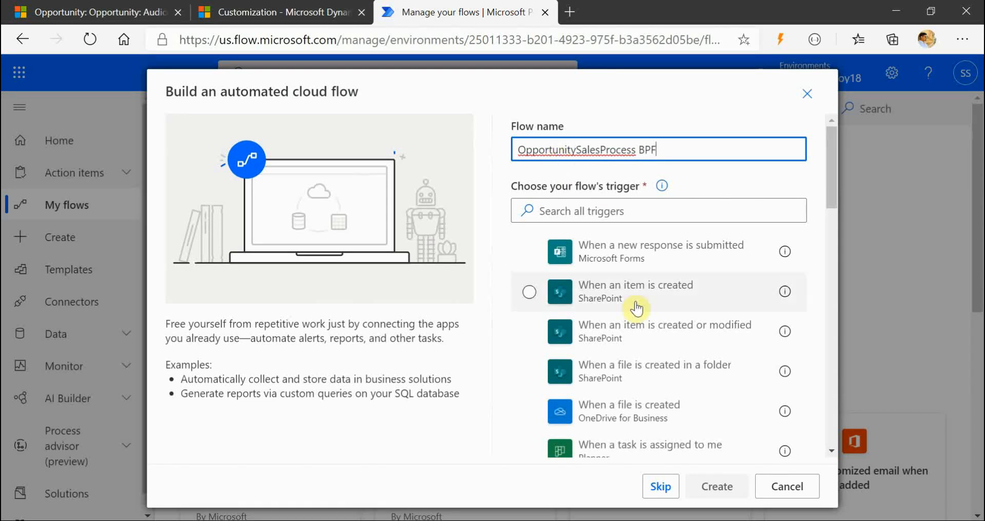
Step: Search the triggers for "common" and choose the Common Data Service (current environment) trigger for a record created, updated or deleted
left_click(581, 212)
left_click(286, 12)
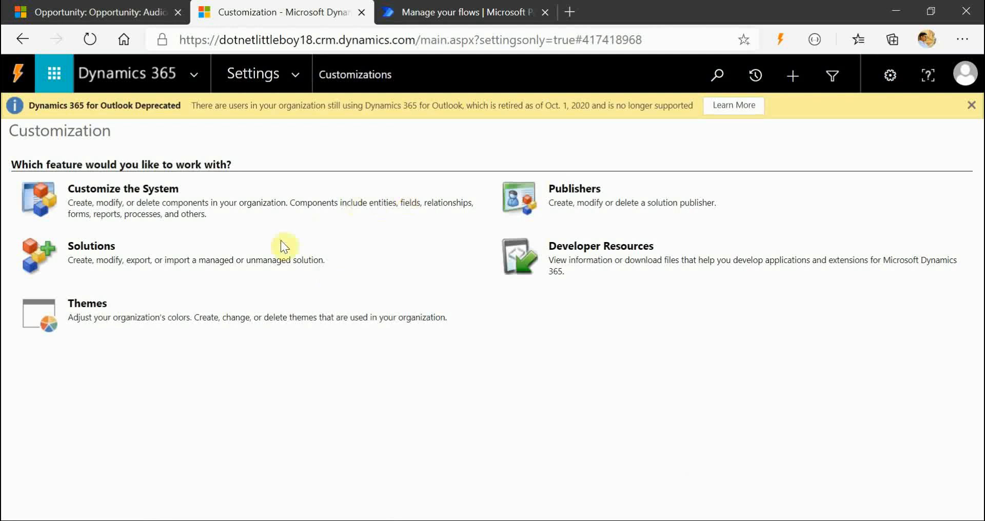
left_click(401, 11)
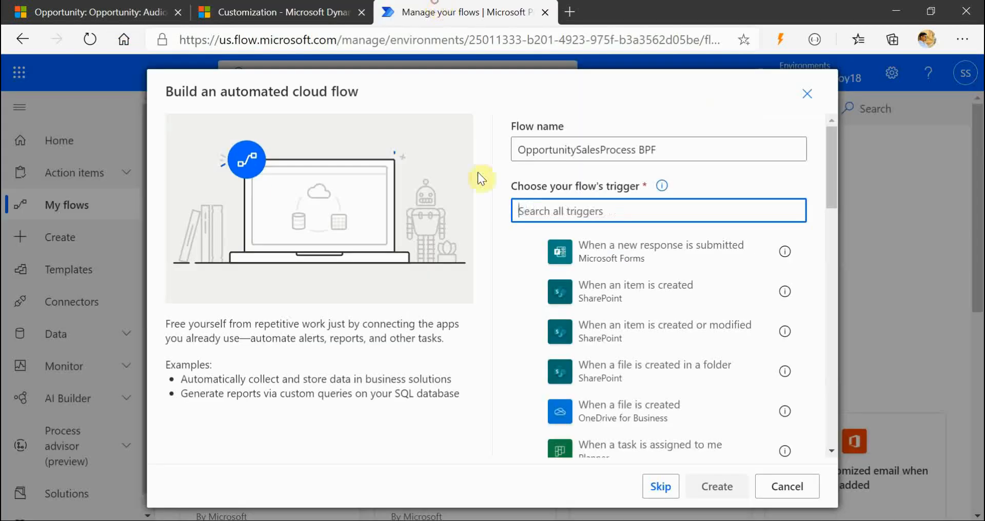
type("comman")
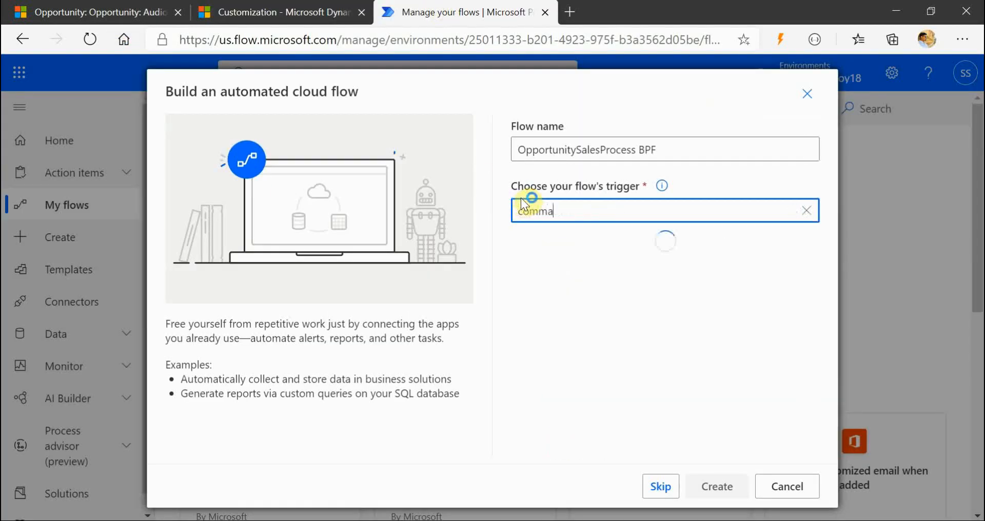
key("BackSpace")
key("BackSpace")
type("on")
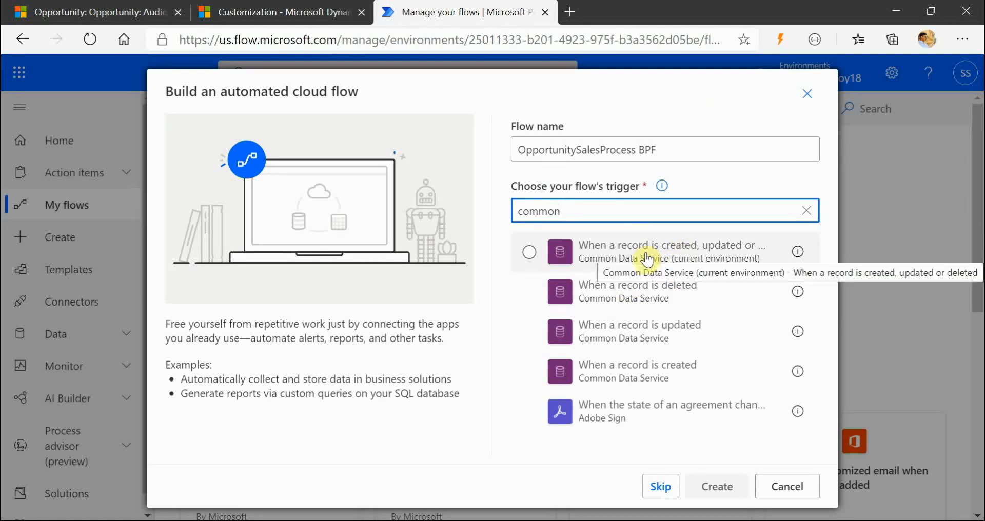
left_click(530, 252)
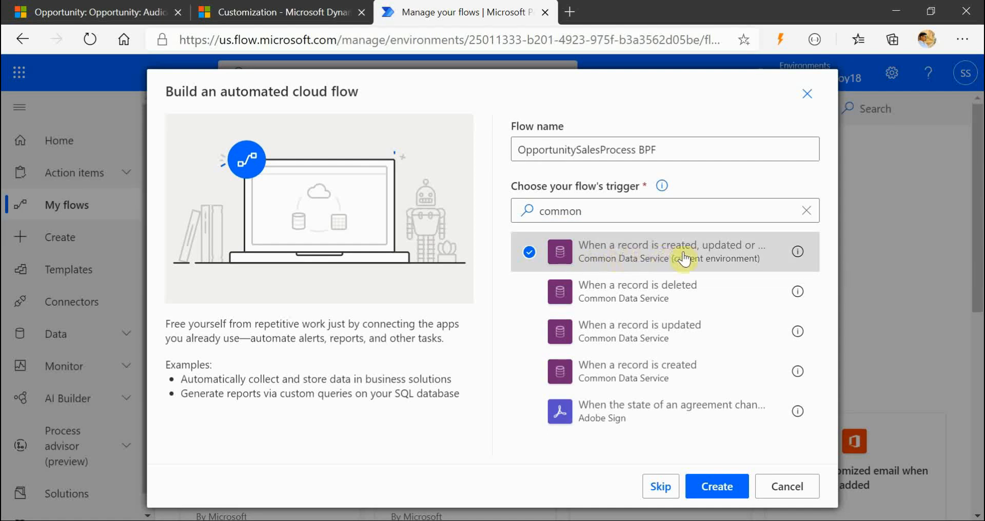
Step: Switch to the Audio Equipment opportunity in Dynamics 365 and change its Sales Stage to Develop
left_click(272, 12)
left_click(103, 12)
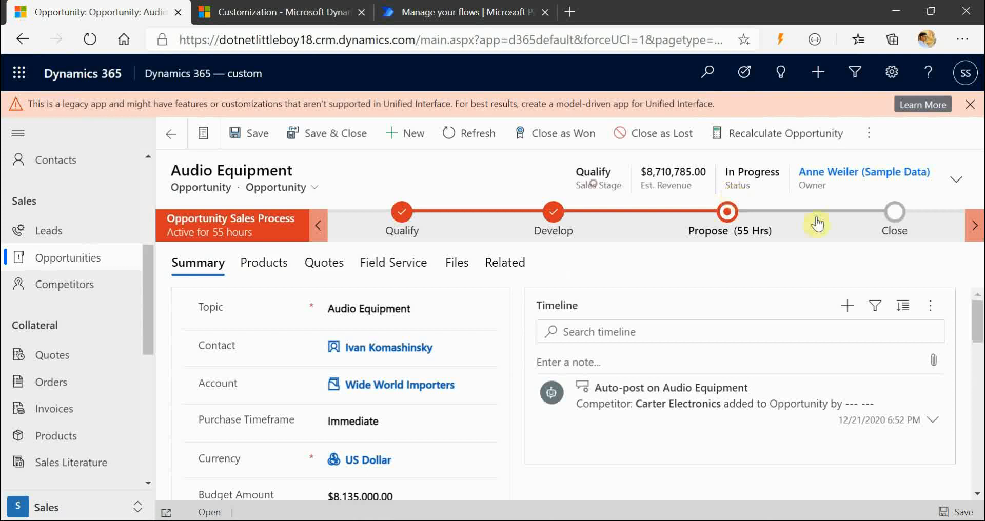
left_click(955, 181)
left_click(868, 229)
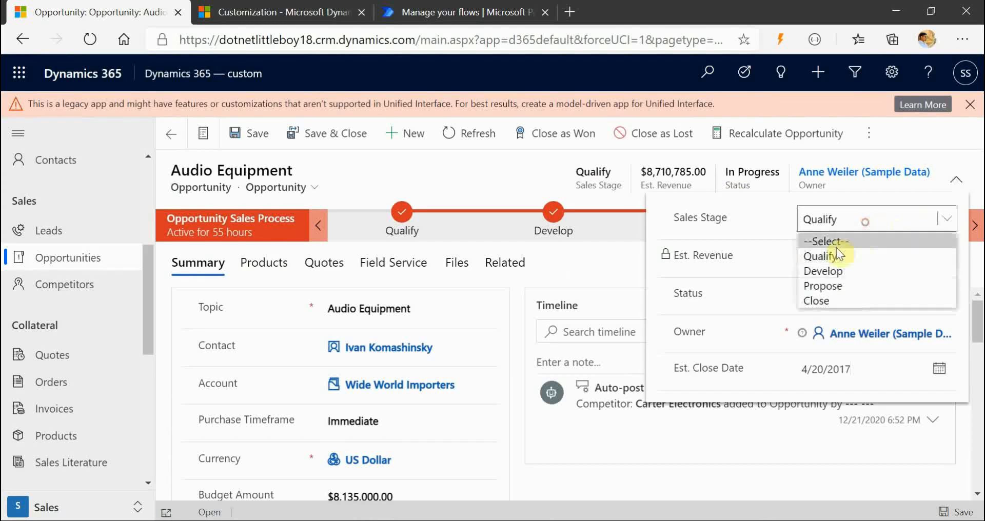
left_click(818, 271)
left_click(524, 180)
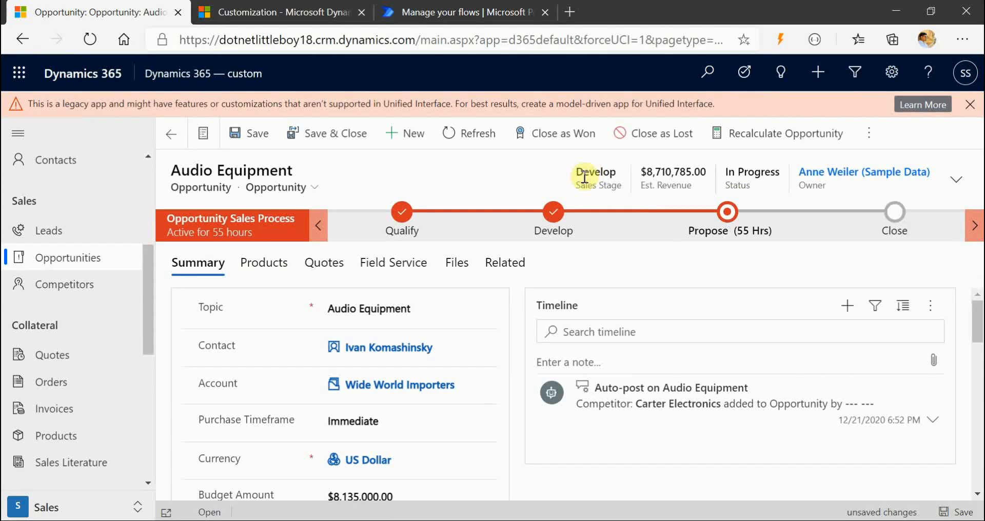
Step: Return to Power Automate, create the flow and set its trigger to Update on the Opportunities entity with Organization scope
left_click(458, 14)
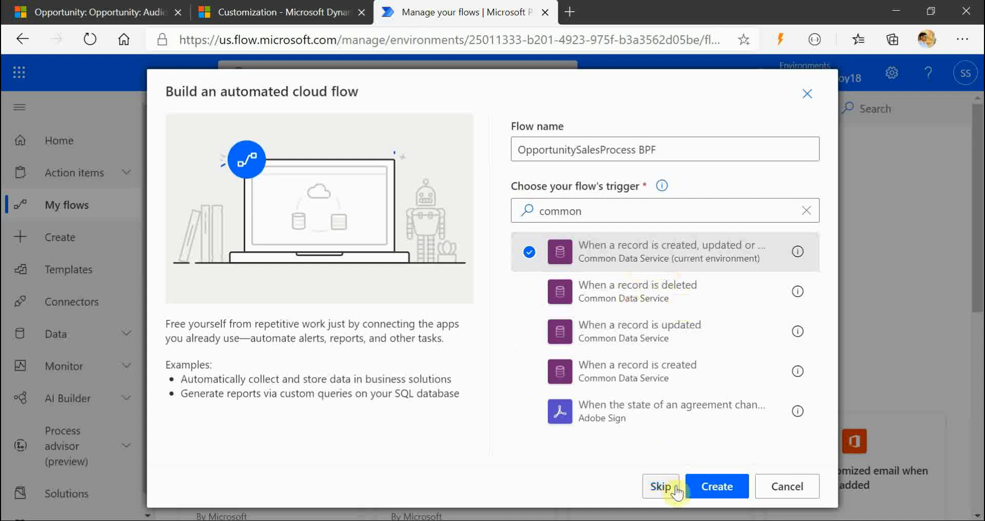
left_click(716, 487)
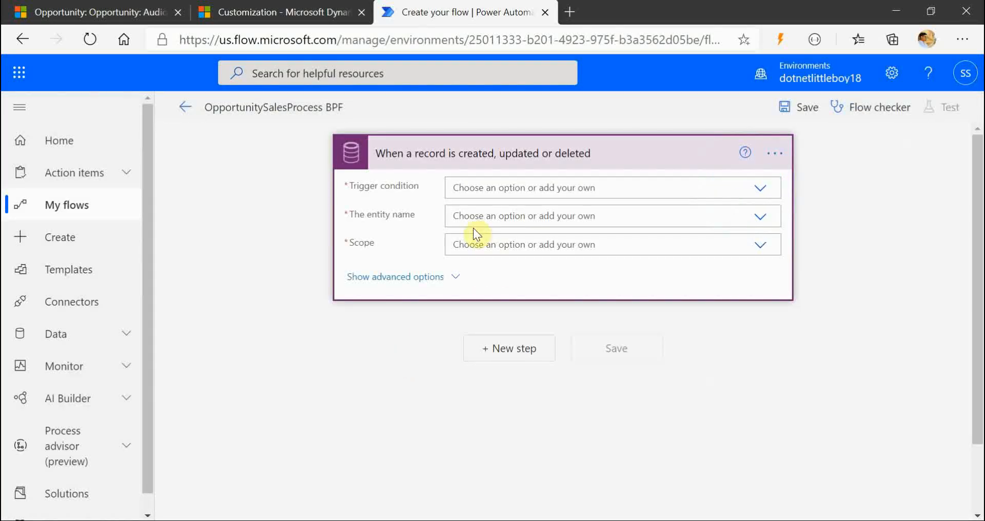
left_click(519, 188)
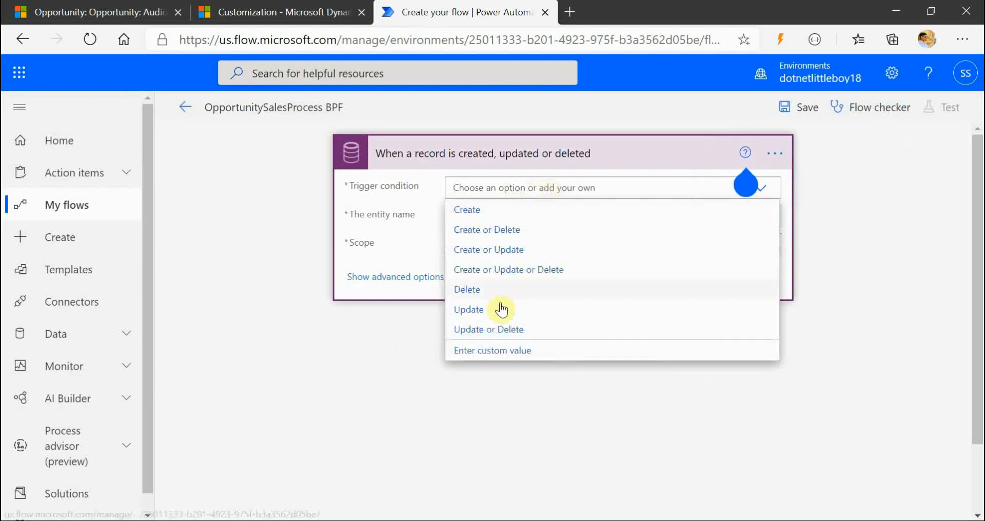
left_click(501, 310)
left_click(493, 217)
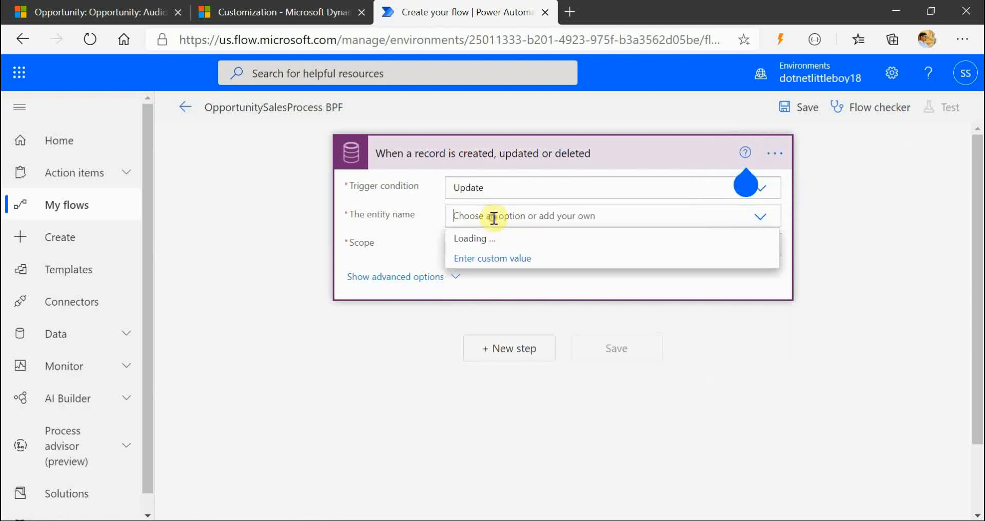
type("opport")
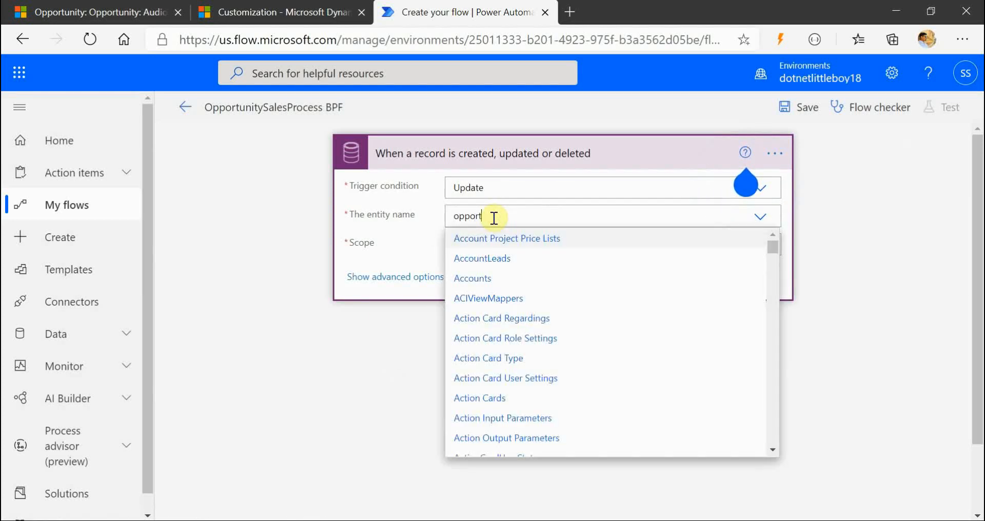
left_click(507, 259)
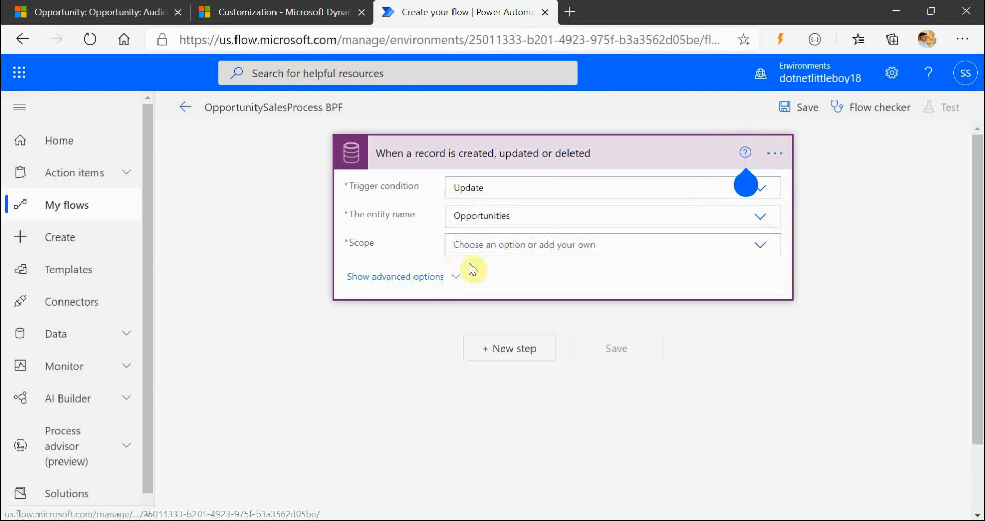
left_click(489, 246)
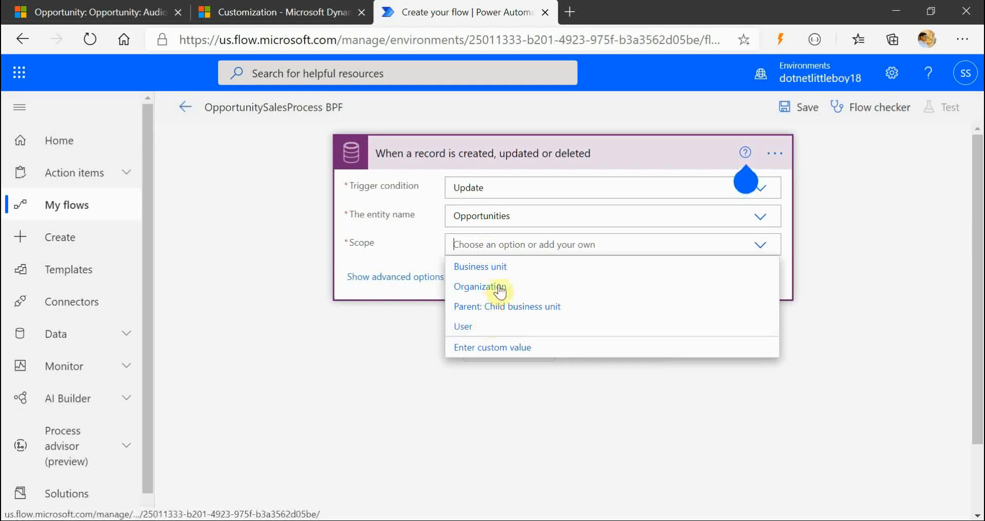
left_click(501, 292)
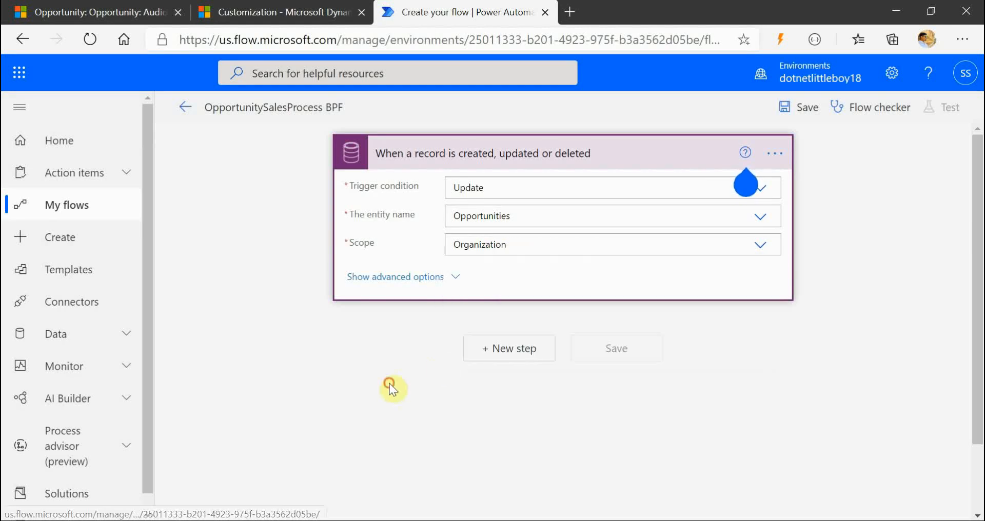
Step: Reveal the trigger's advanced options and set it to run as Triggering User
left_click(449, 277)
scroll(625, 343, "down", 2)
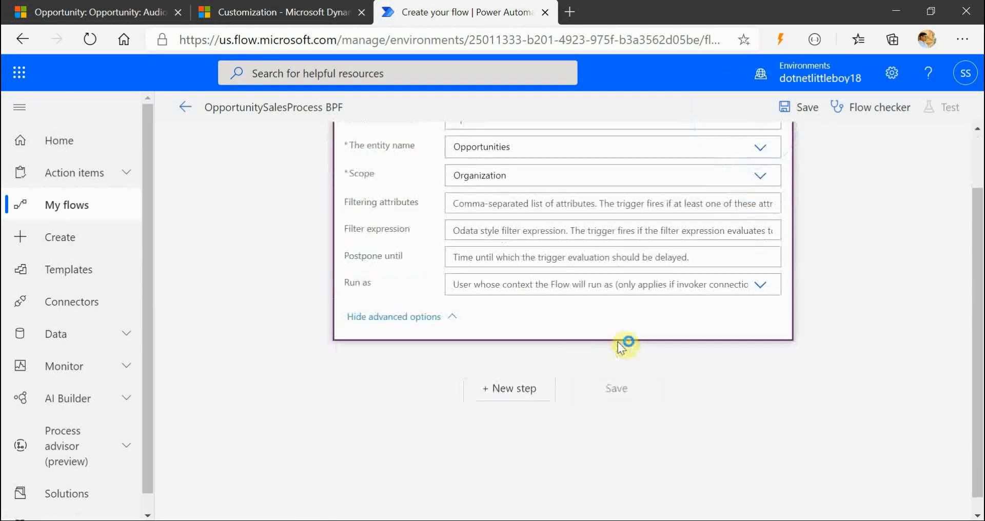
left_click(530, 286)
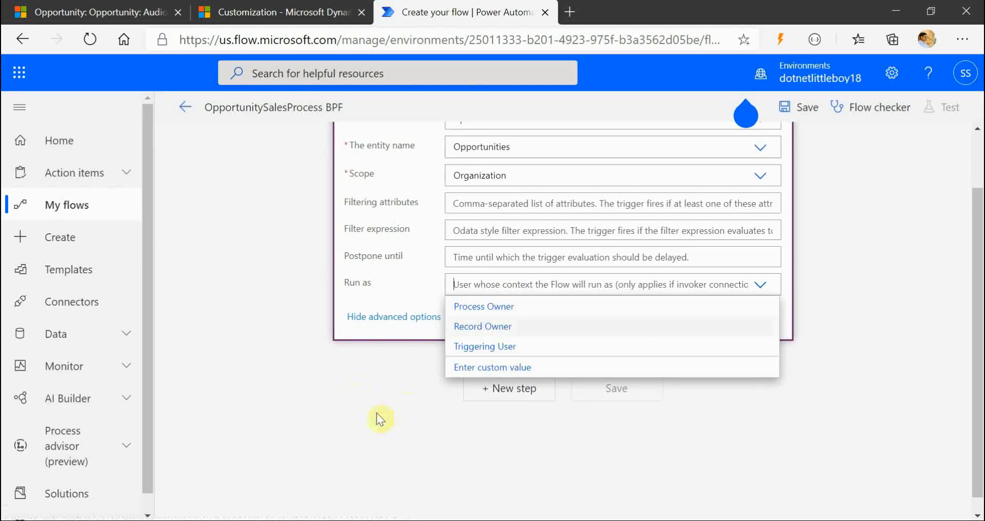
left_click(375, 414)
left_click(510, 285)
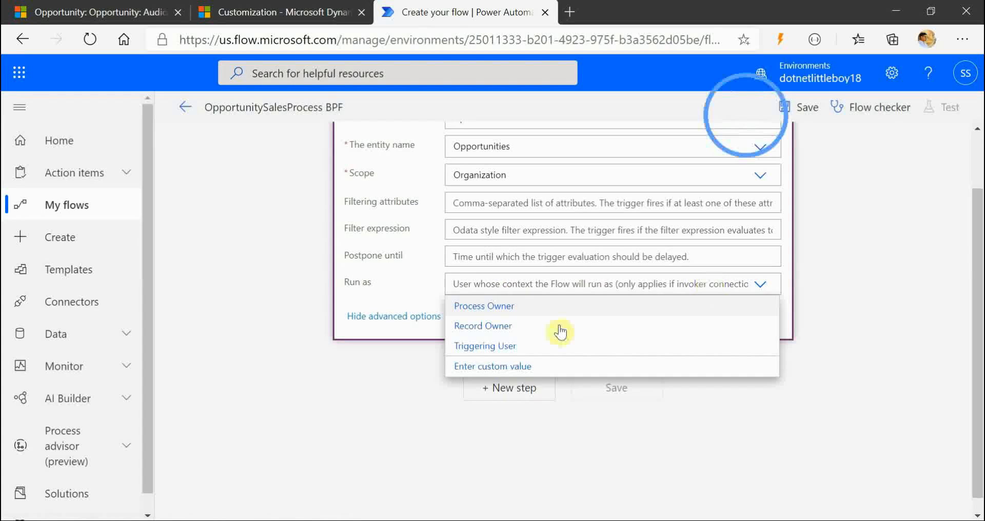
left_click(502, 346)
scroll(364, 396, "up", 2)
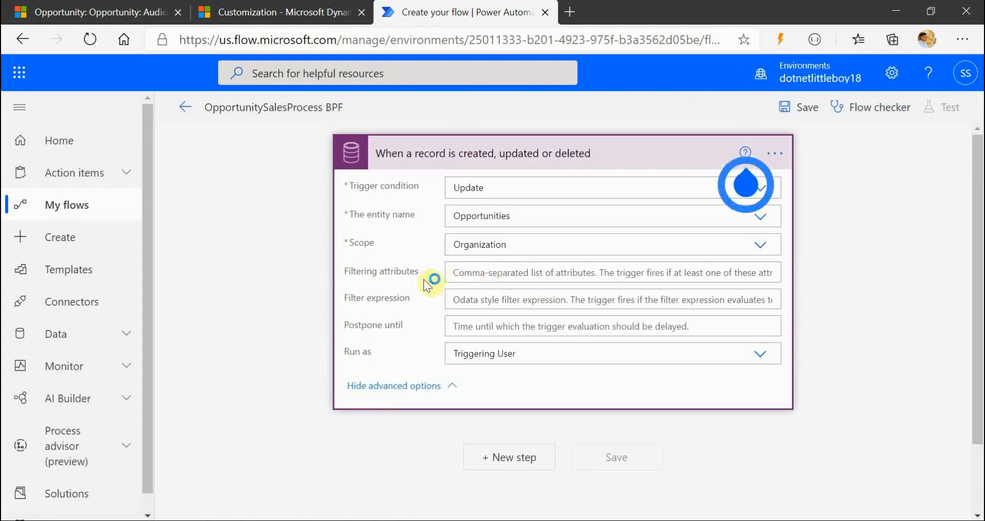
left_click(487, 269)
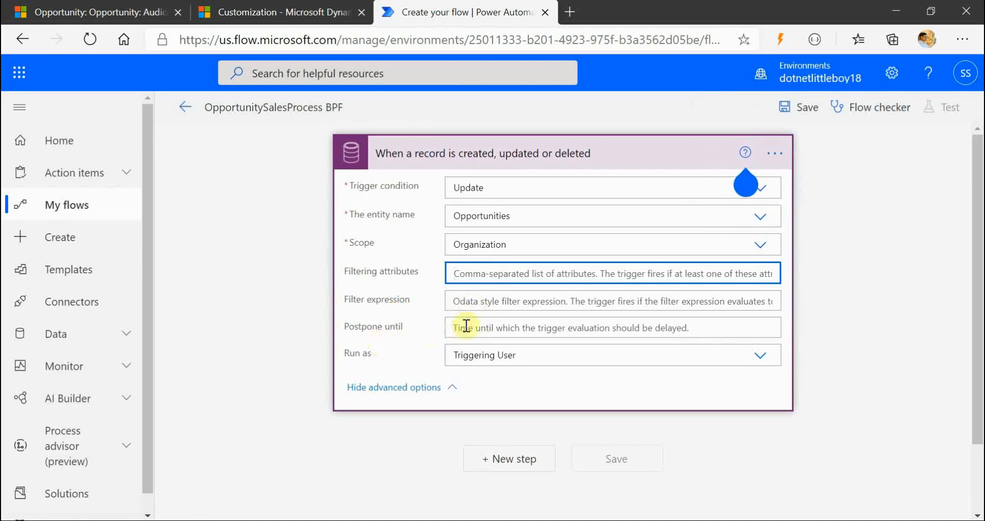
left_click(484, 325)
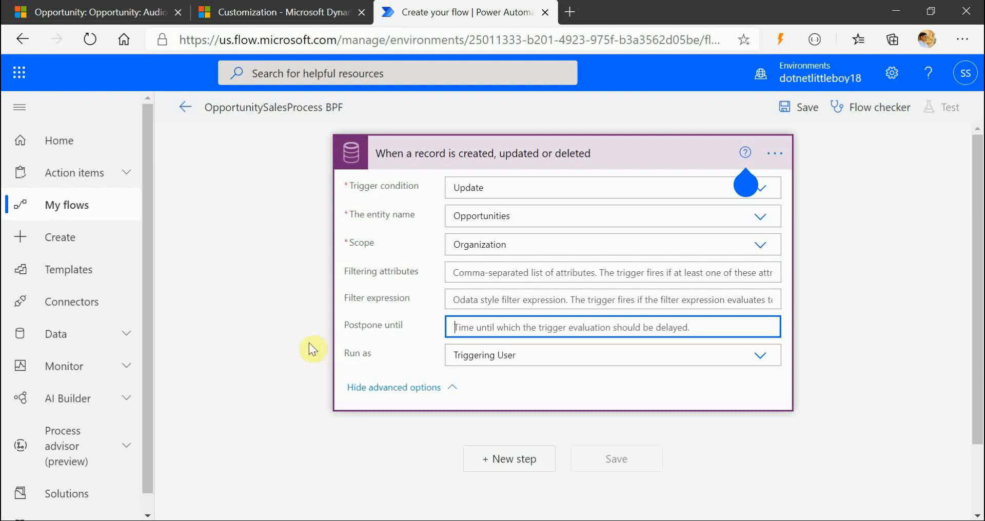
left_click(445, 349)
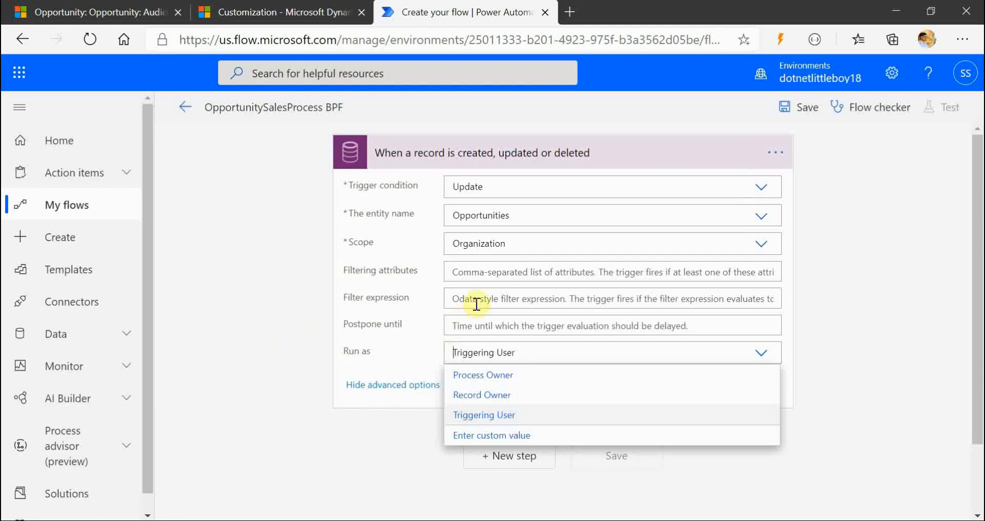
left_click(850, 273)
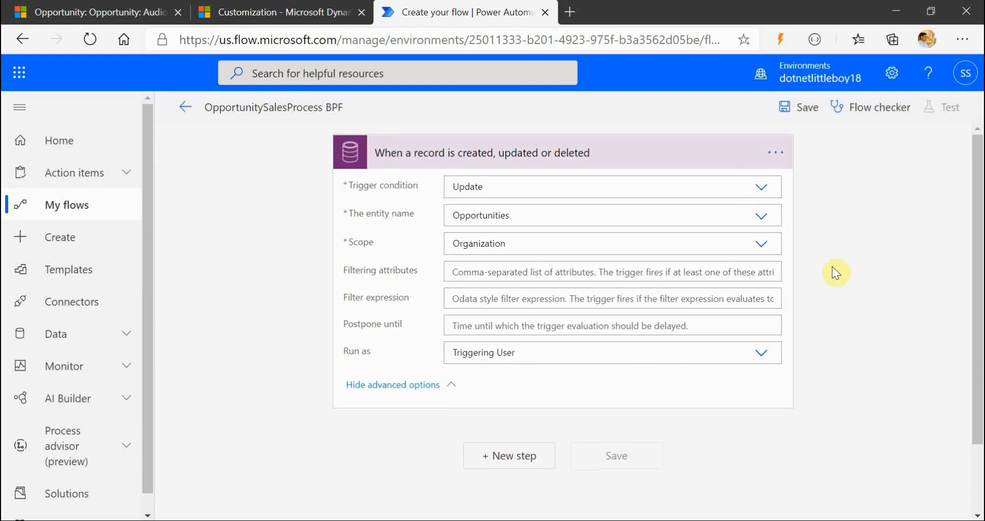
Step: Switch to the Sales Stage field definition window and copy the field's name, salesstage
left_click(493, 272)
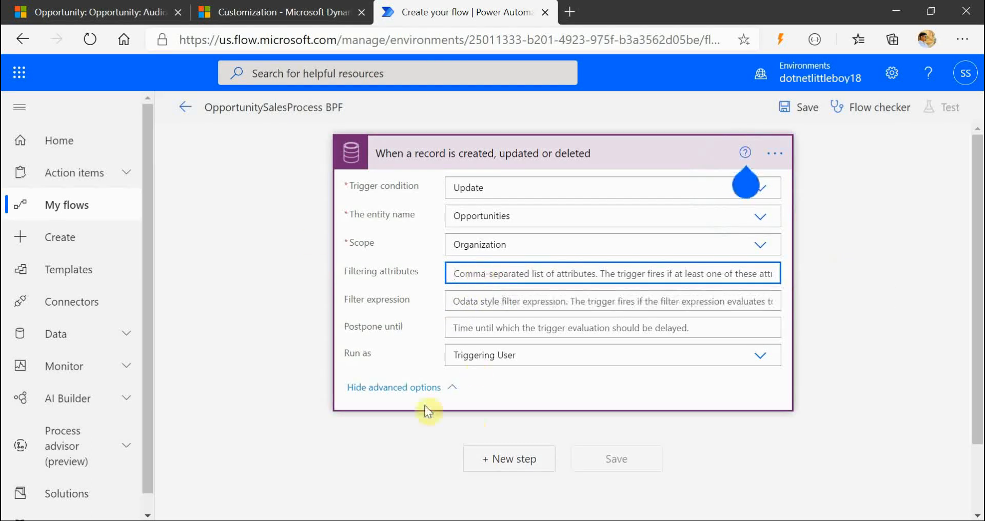
left_click(260, 13)
left_click(128, 12)
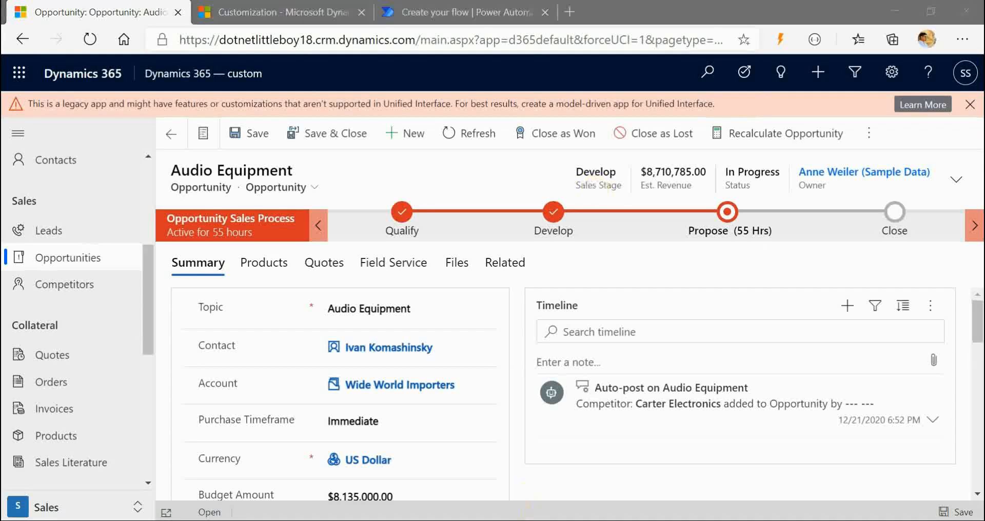
mouse_move(528, 519)
left_click(780, 488)
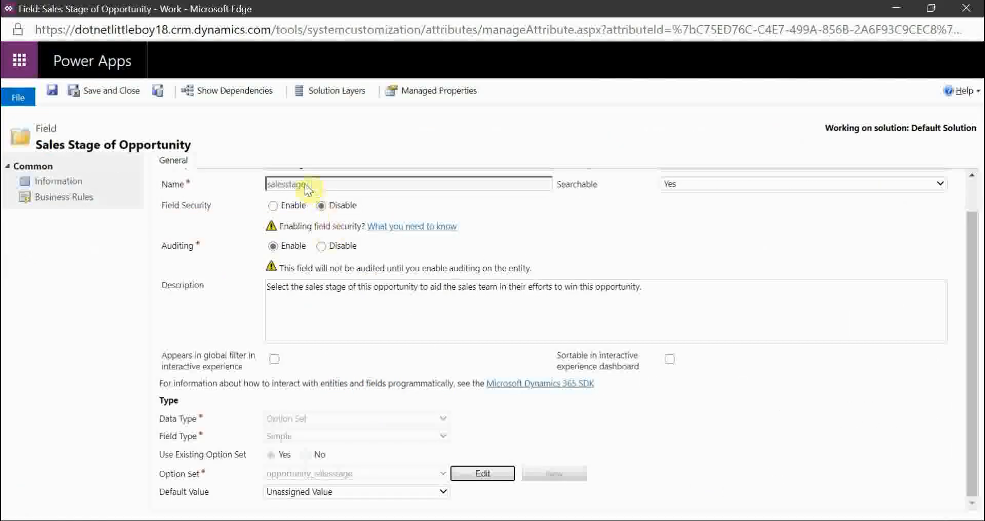
left_click_drag(311, 185, 255, 182)
key("ctrl+c")
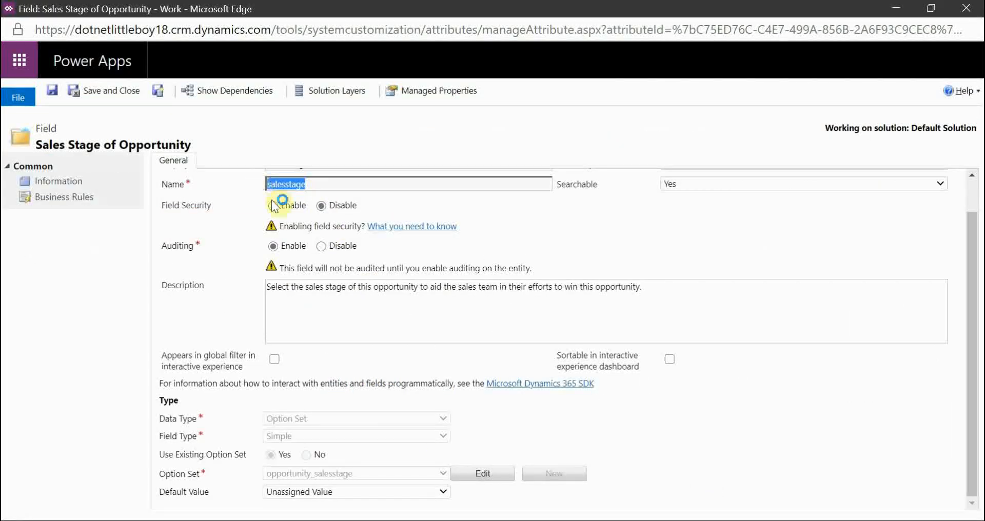
Step: Return to the flow in Power Automate and enter salesstage as the trigger's filtering attribute
left_click(513, 520)
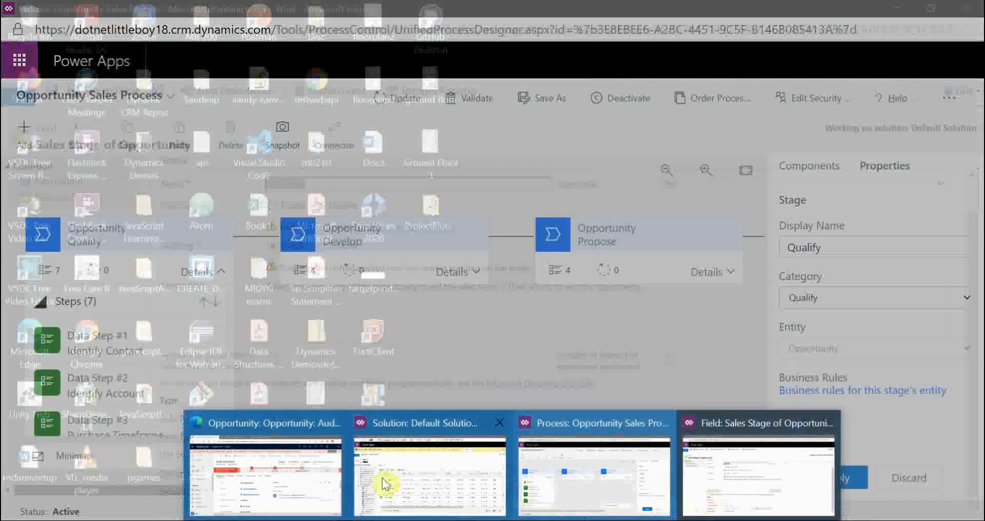
left_click(325, 480)
left_click(411, 11)
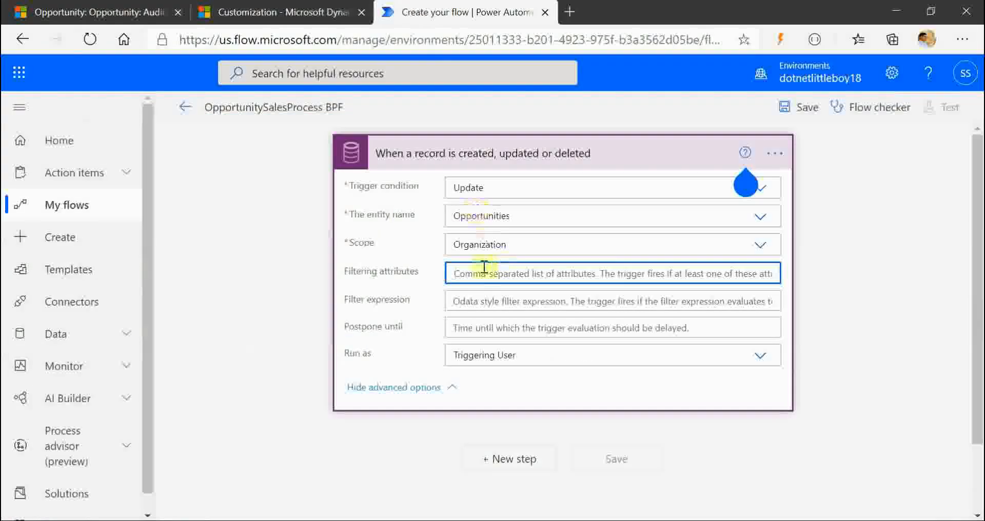
key("ctrl+v")
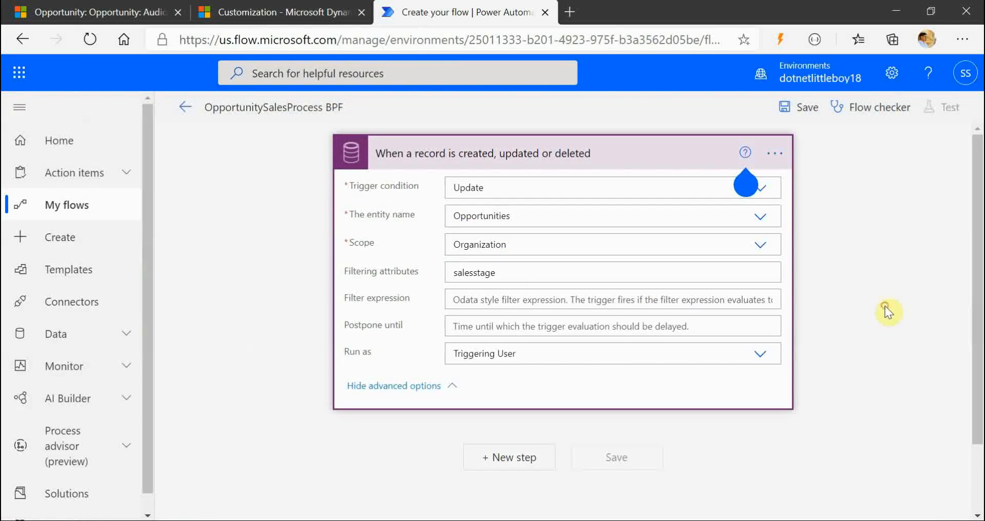
left_click(887, 309)
scroll(888, 309, "up", 1)
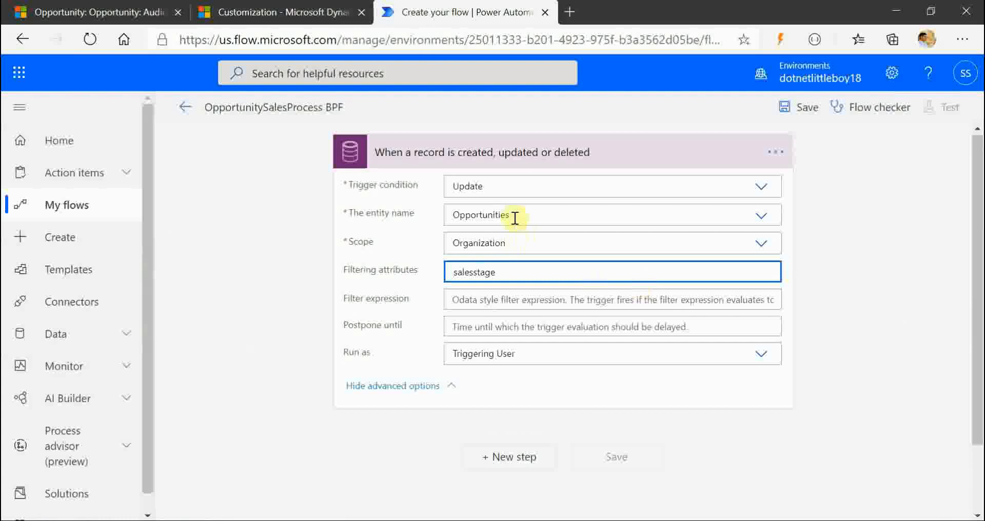
left_click_drag(506, 269, 448, 269)
left_click(502, 272)
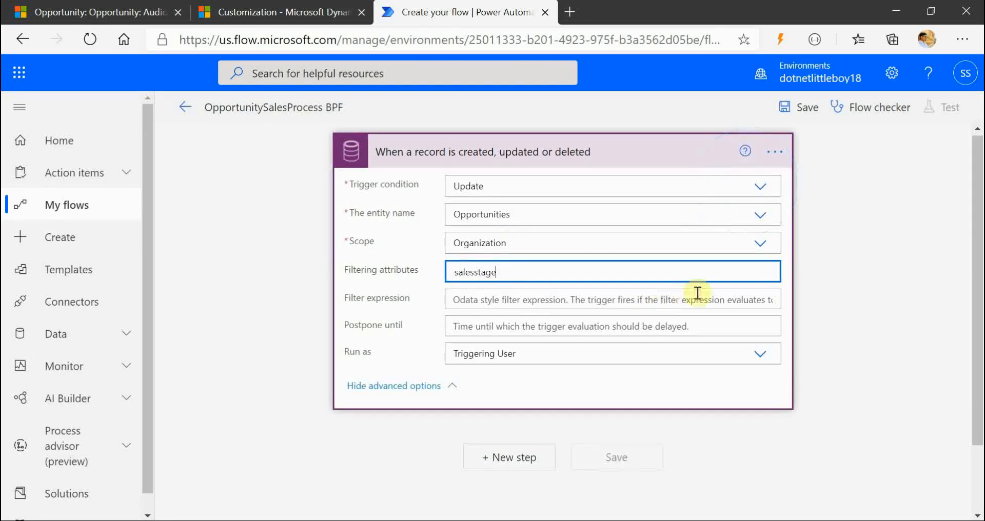
left_click(880, 293)
Step: Add a List records action from Common Data Service (current environment) after the trigger
scroll(632, 400, "down", 2)
left_click(511, 374)
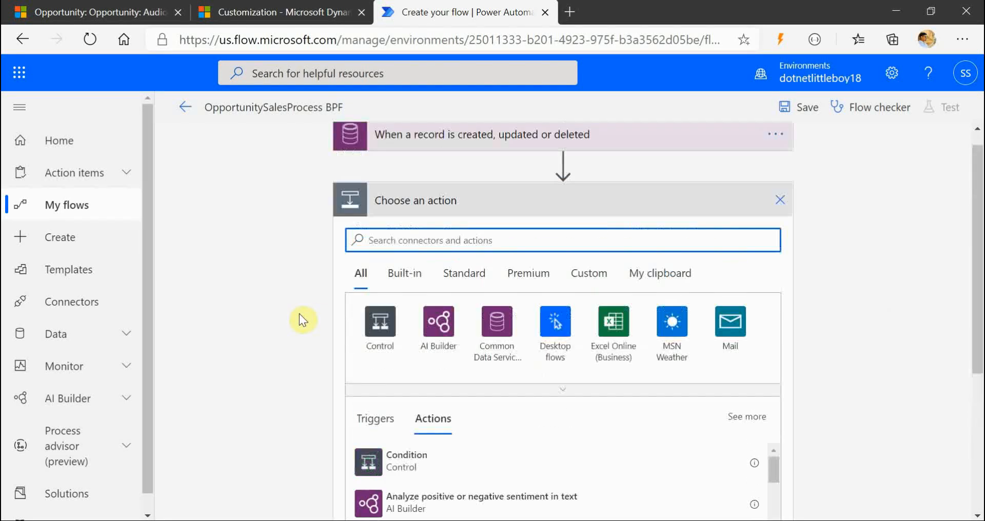
left_click(134, 13)
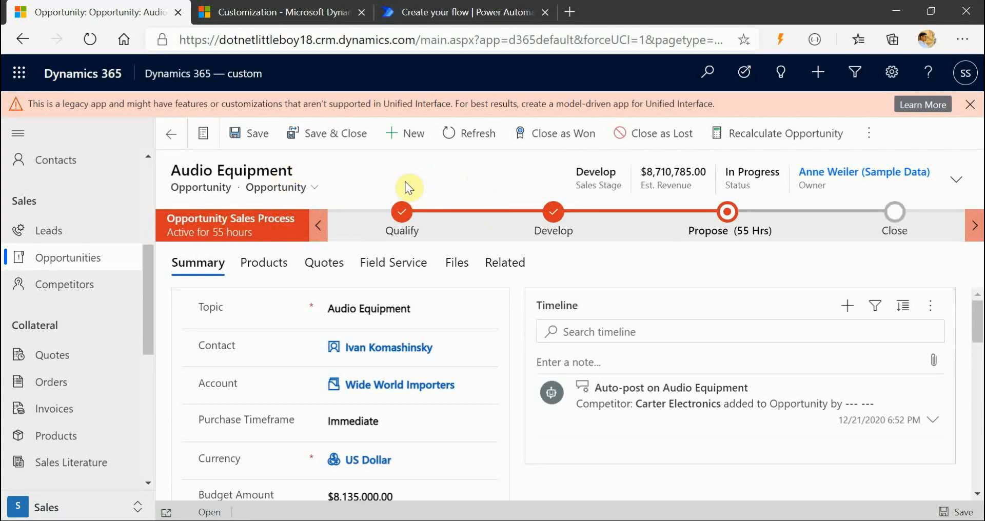
left_click(455, 11)
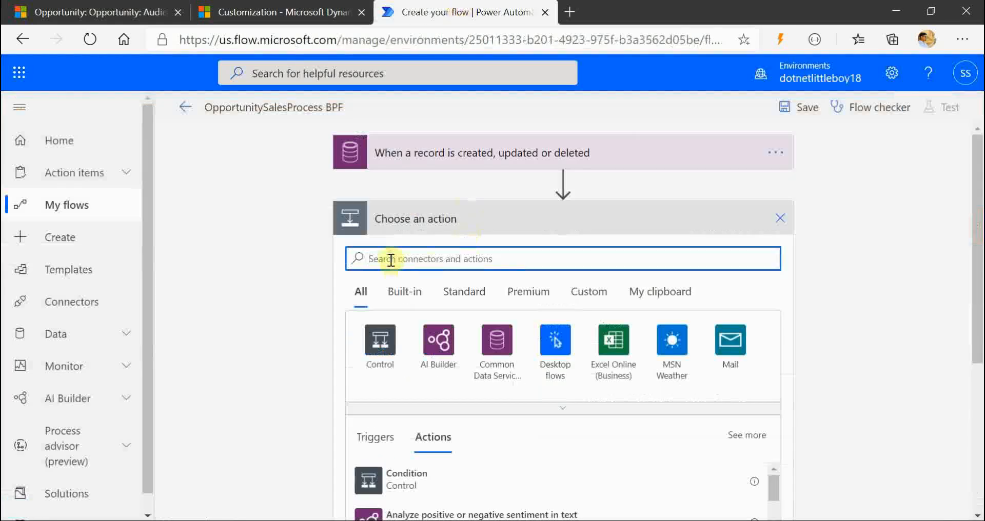
left_click(500, 345)
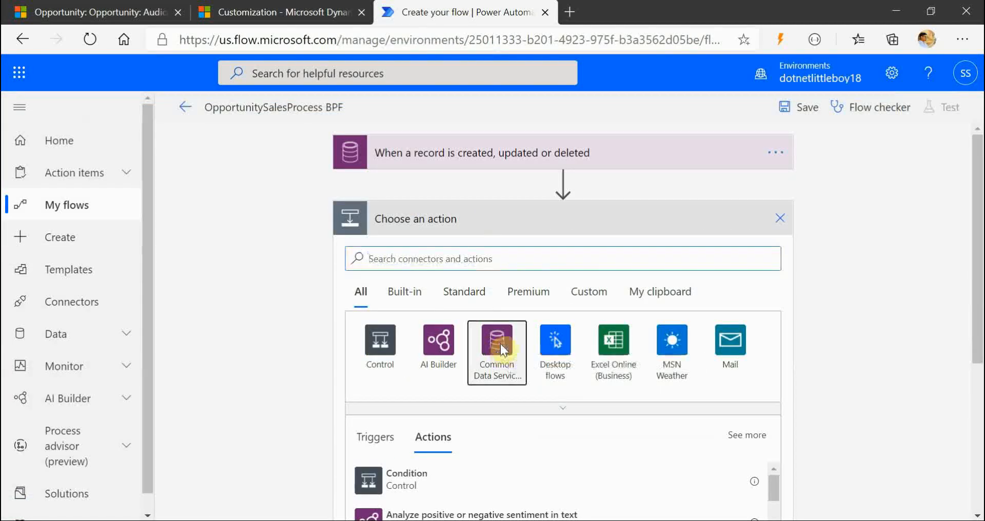
type("list req")
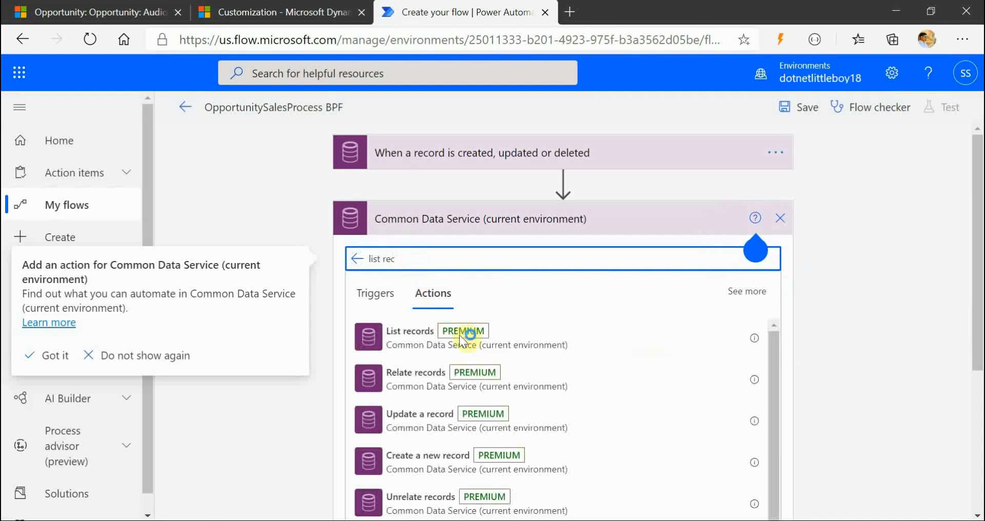
left_click(419, 348)
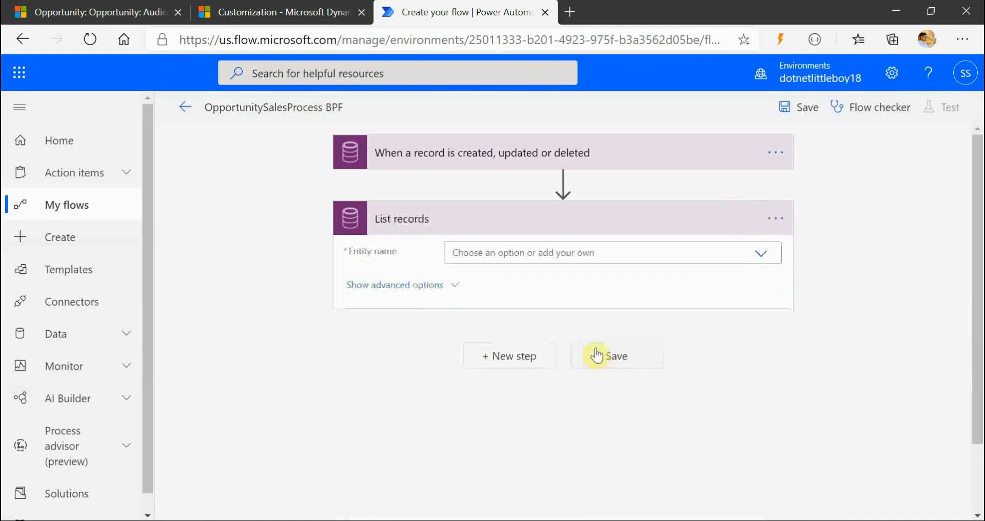
Step: Set the List records entity to Opportunity Sales Process and reveal the action's advanced options
left_click(513, 255)
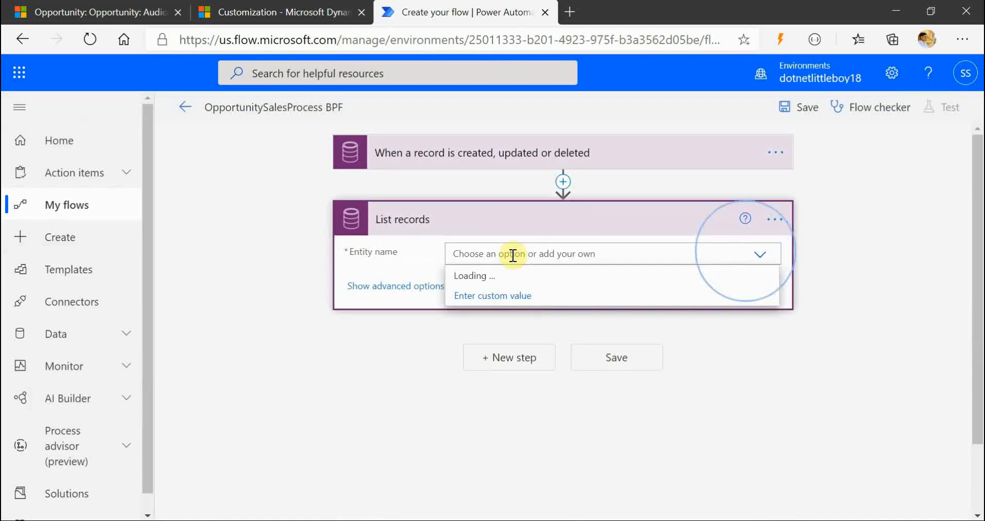
type("opport")
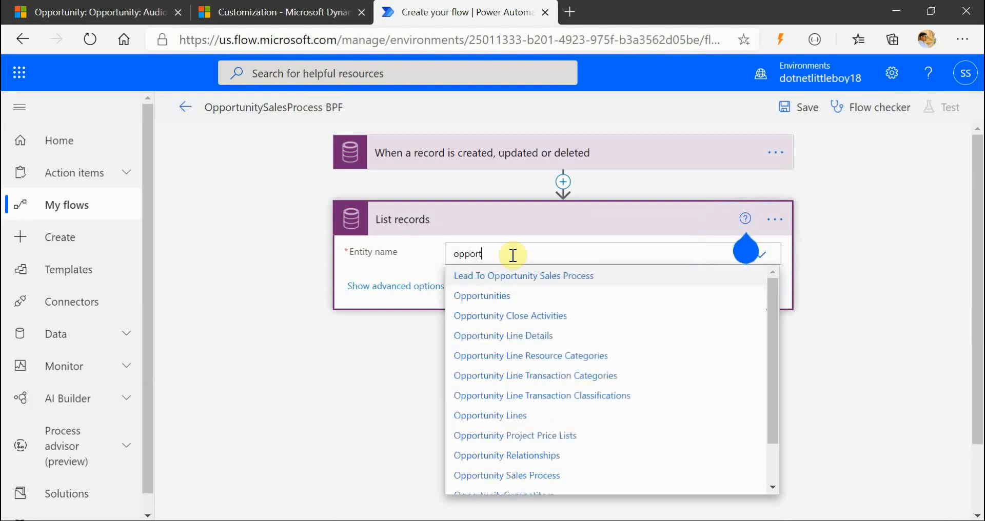
left_click(528, 475)
left_click(483, 252)
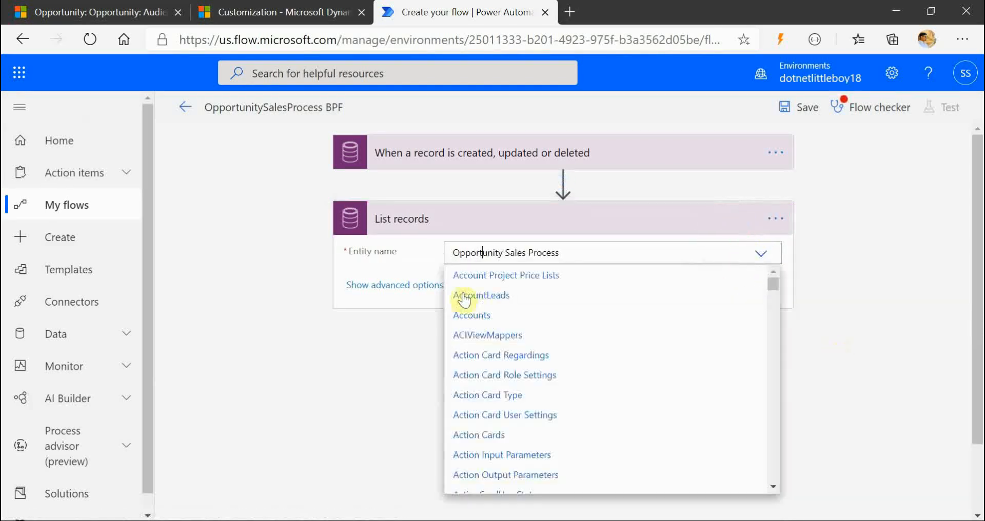
left_click(361, 336)
left_click(441, 286)
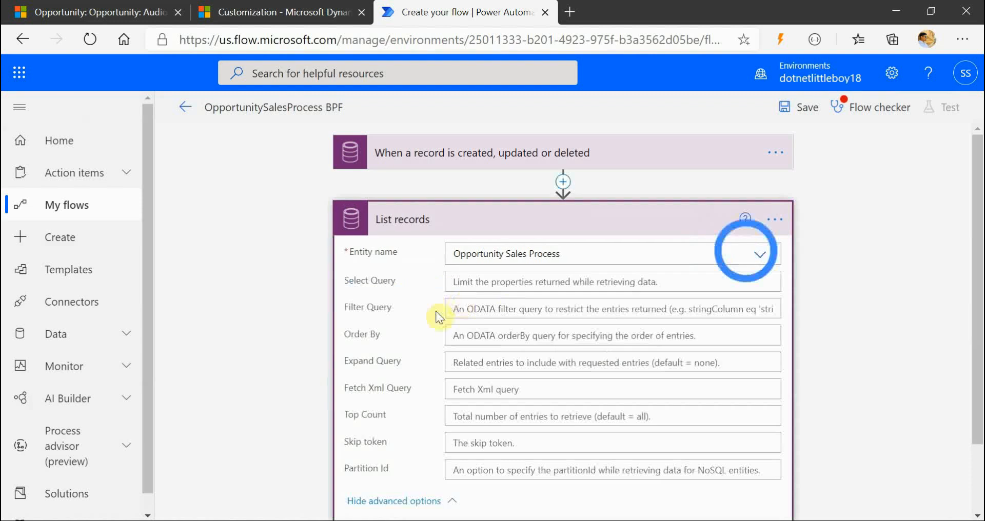
left_click(267, 325)
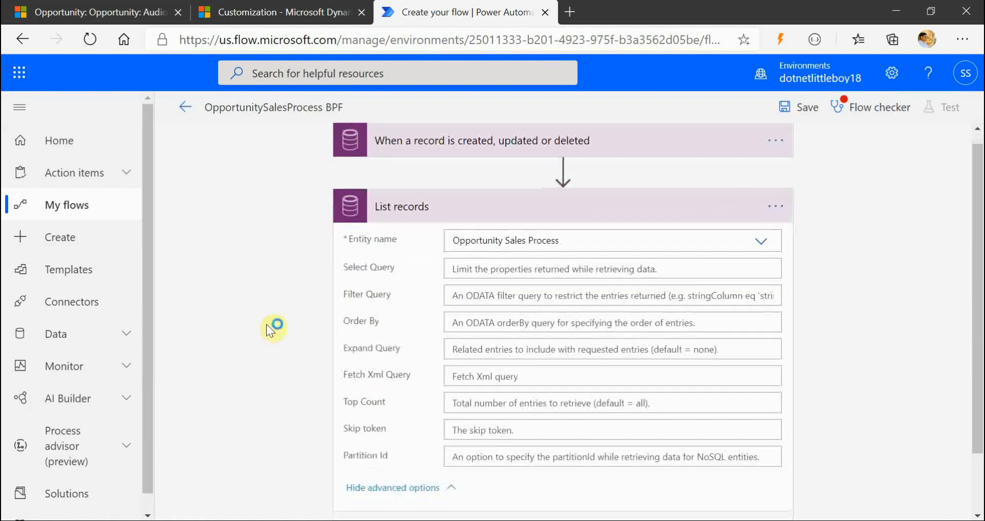
left_click(464, 297)
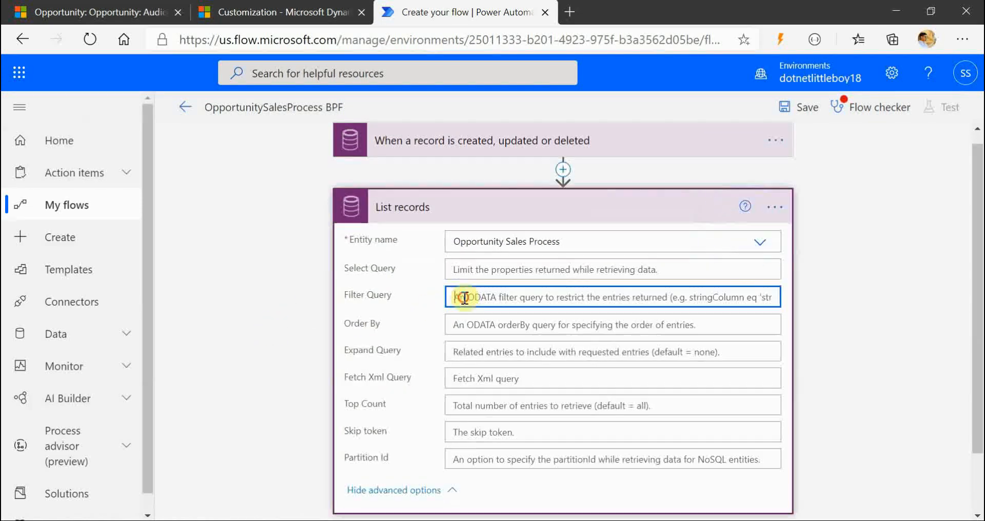
left_click(744, 236)
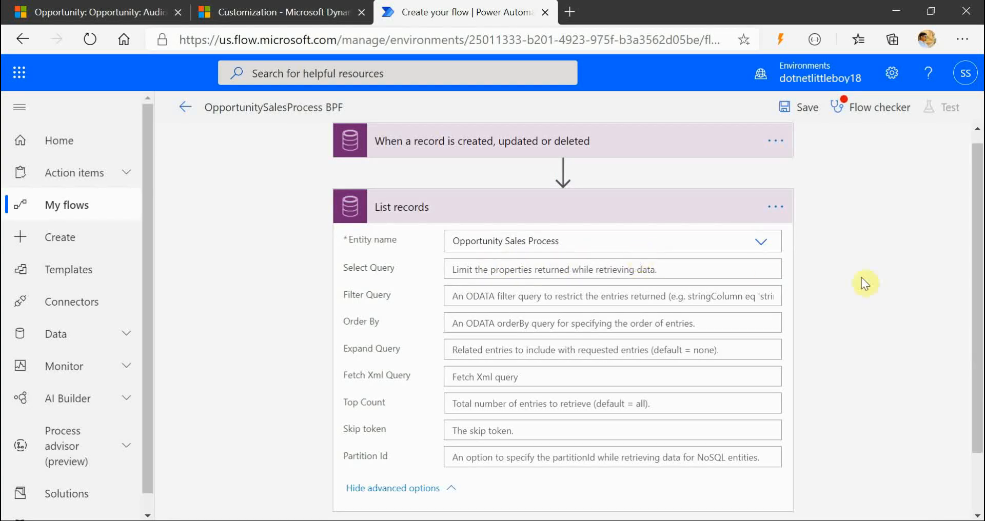
Step: Save the flow, dismiss the flow checker and start a manual test run
left_click(806, 109)
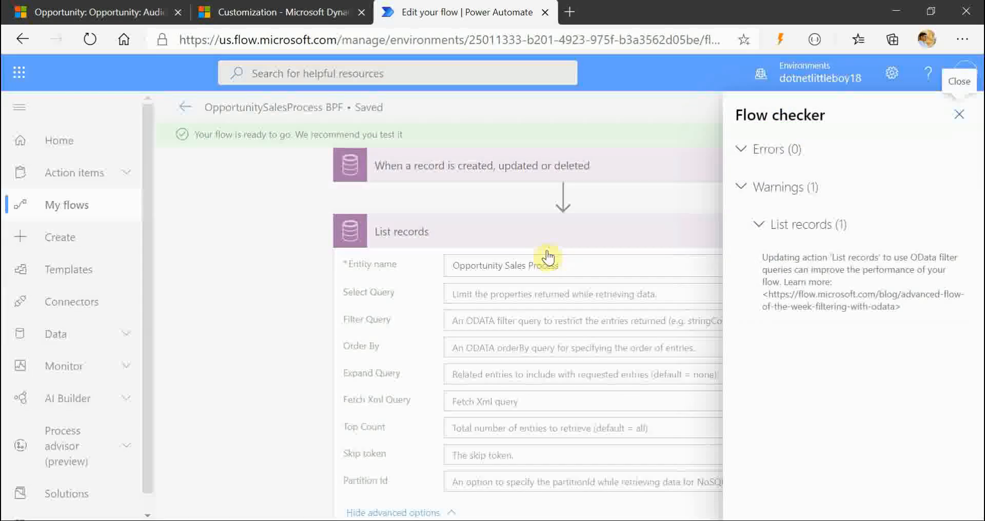
left_click(960, 115)
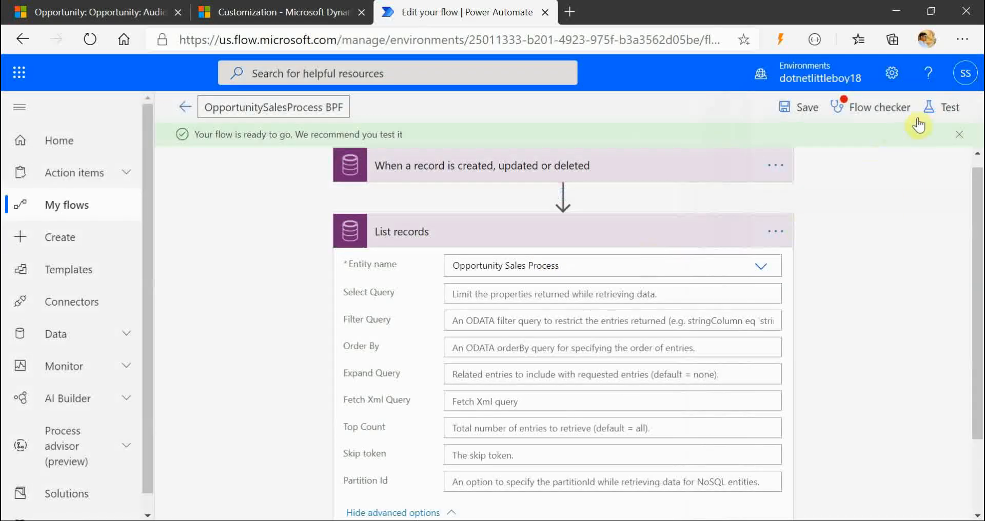
left_click(944, 110)
left_click(769, 146)
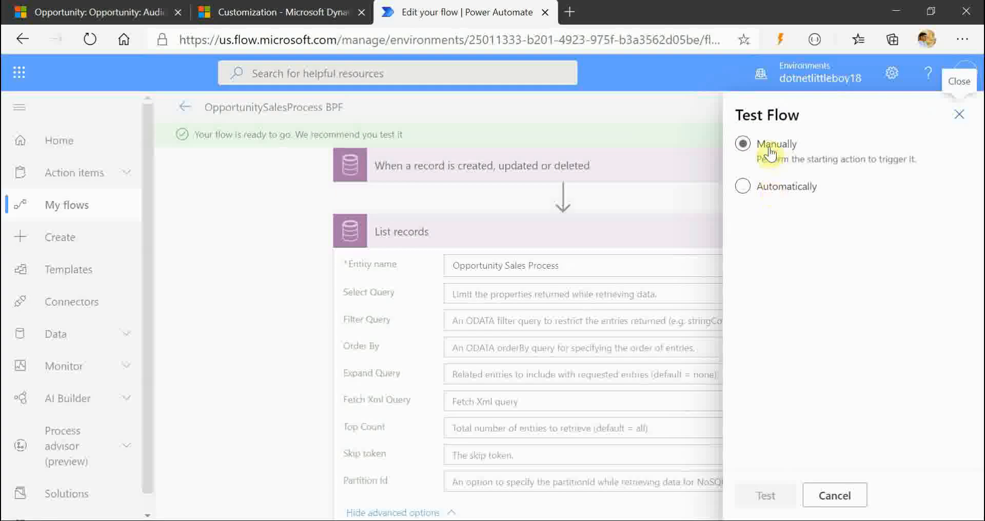
left_click(765, 494)
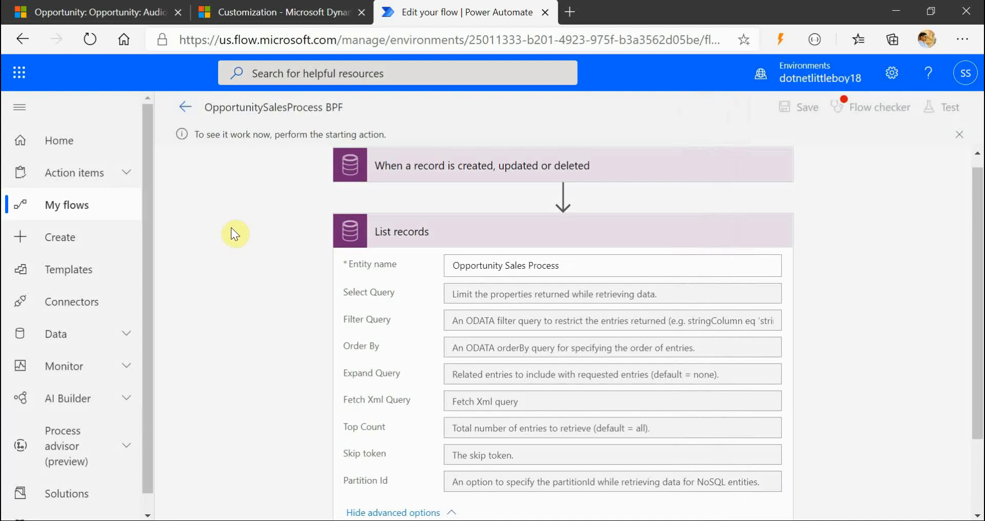
Step: Switch to the Audio Equipment opportunity in Dynamics 365, set its Sales Stage to Propose and save the record
left_click(110, 12)
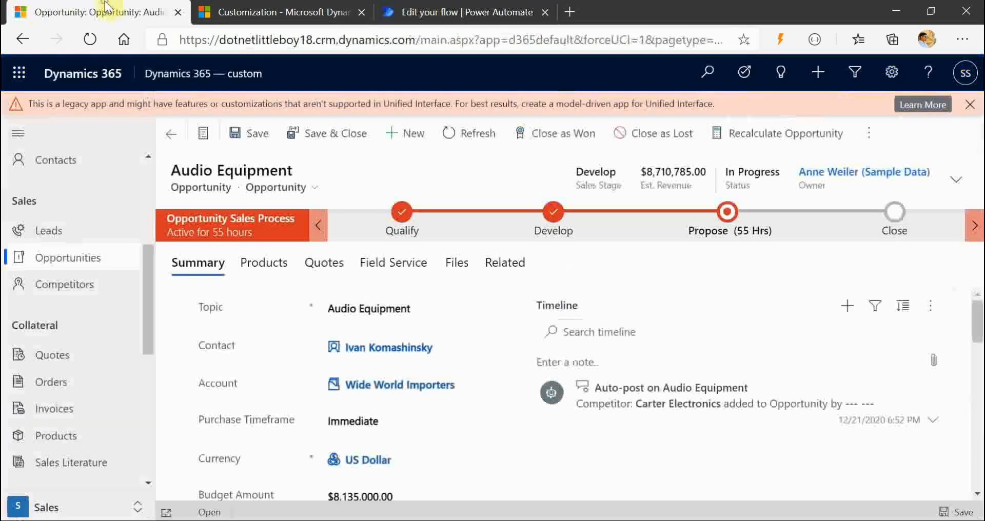
left_click(957, 179)
left_click(837, 229)
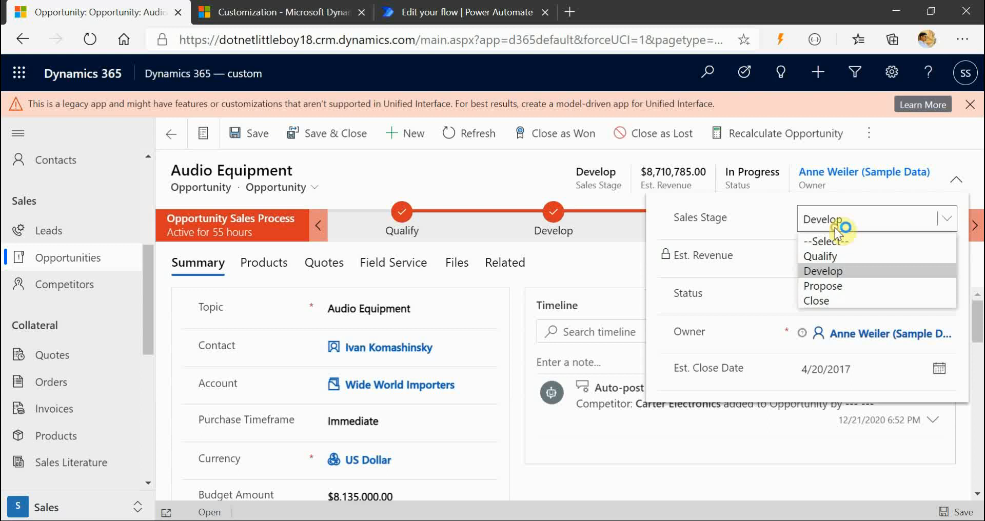
left_click(839, 286)
left_click(513, 184)
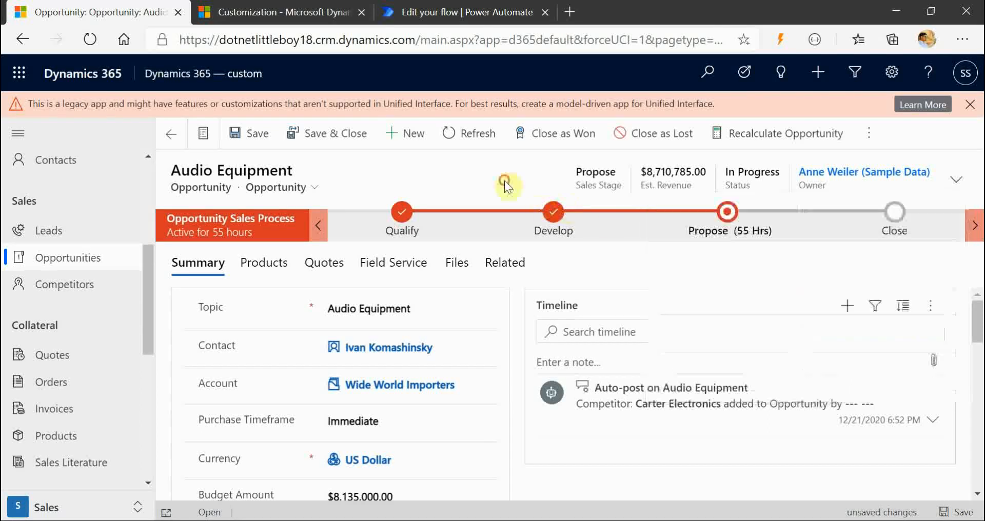
left_click(956, 512)
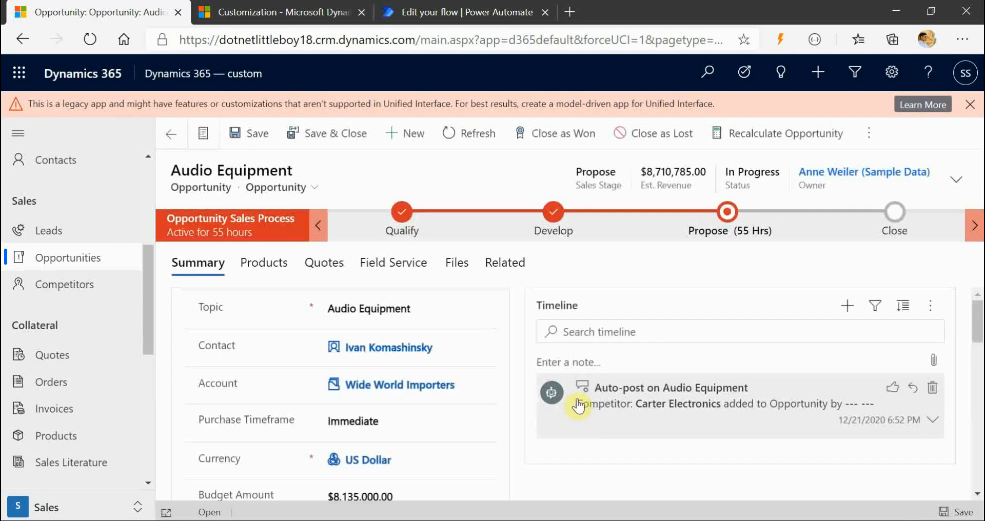
Step: Return to the flow run in Power Automate and open the full output of the List records action
left_click(444, 12)
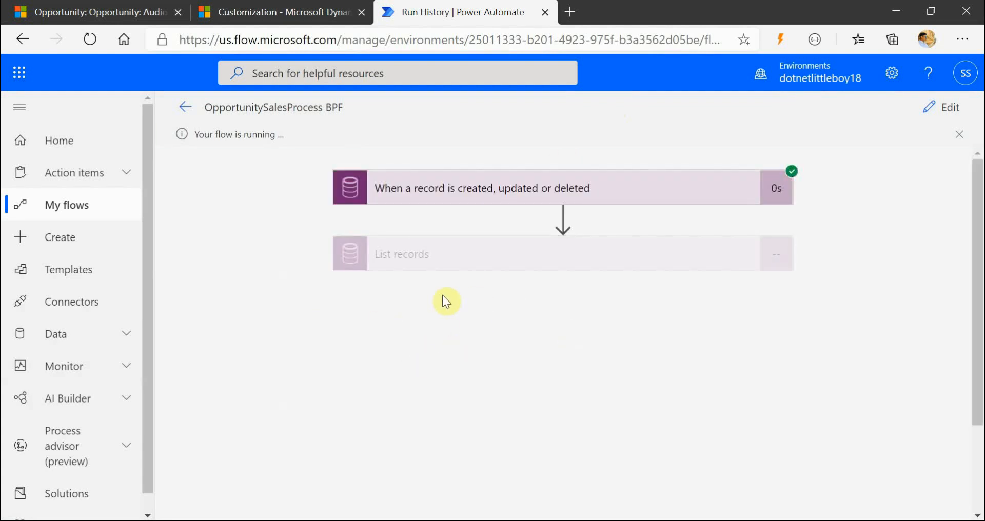
left_click(530, 246)
left_click(408, 395)
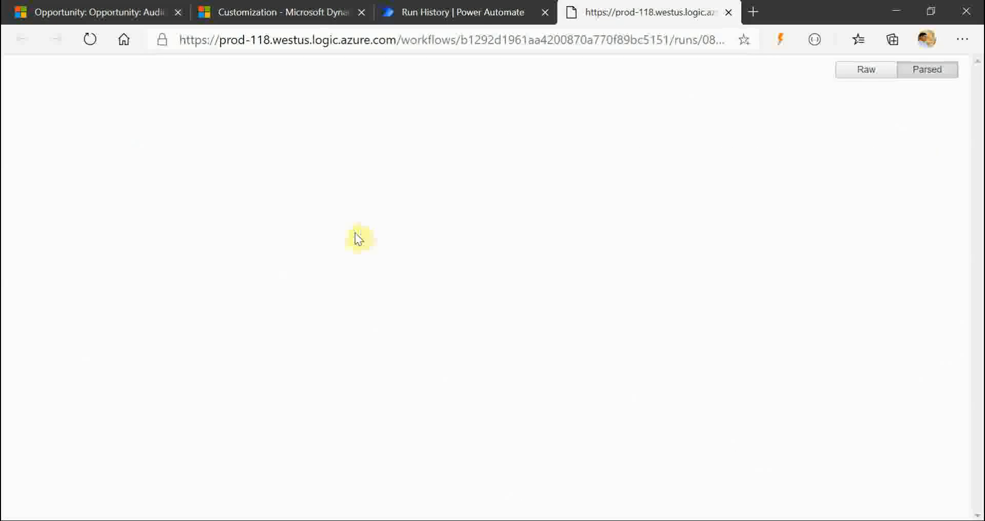
Step: Find the opportunity lookup attribute in the first returned record and copy its name, _opportunityid_value
scroll(294, 364, "down", 8)
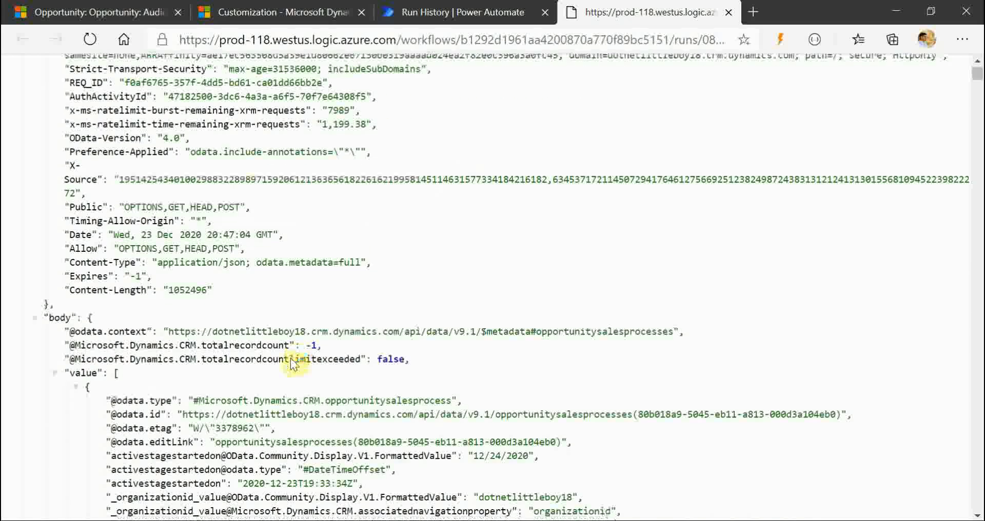
scroll(268, 354, "down", 2)
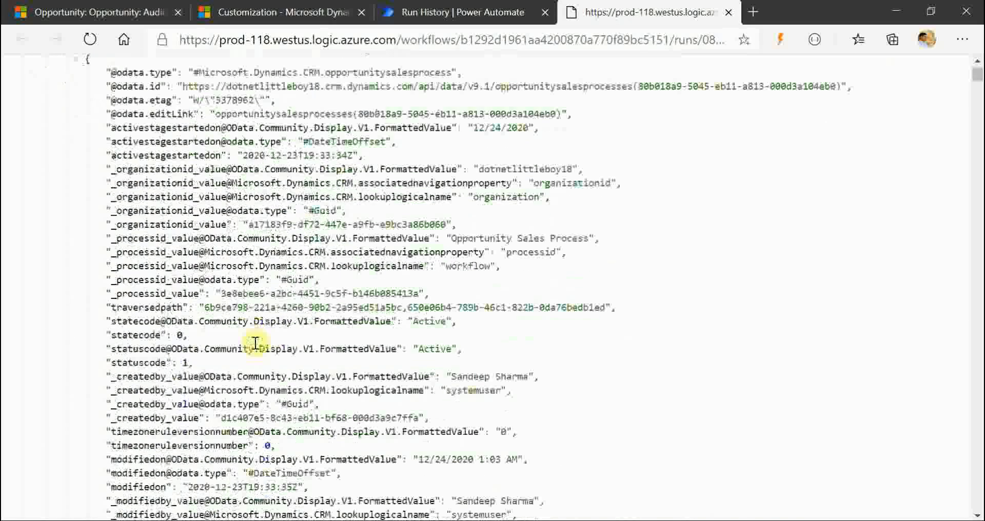
scroll(255, 343, "down", 5)
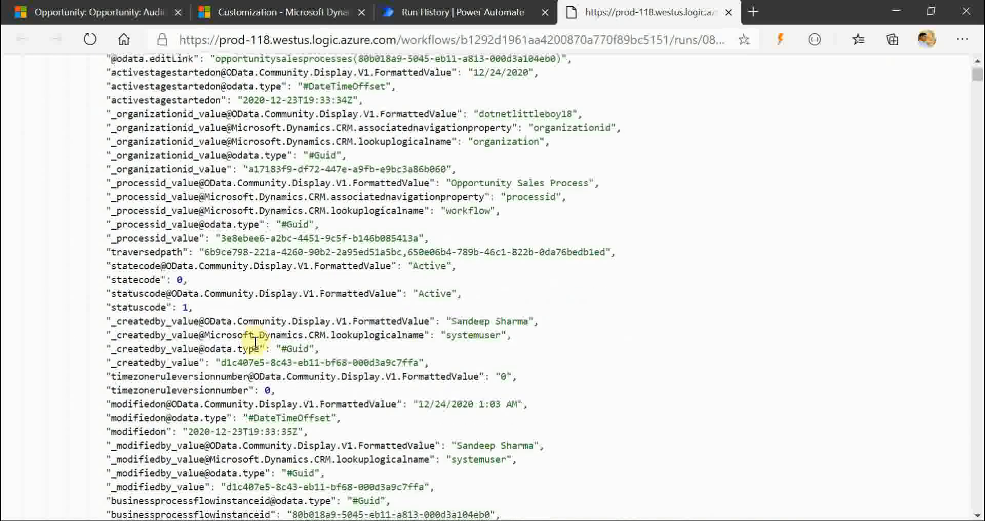
scroll(255, 343, "down", 3)
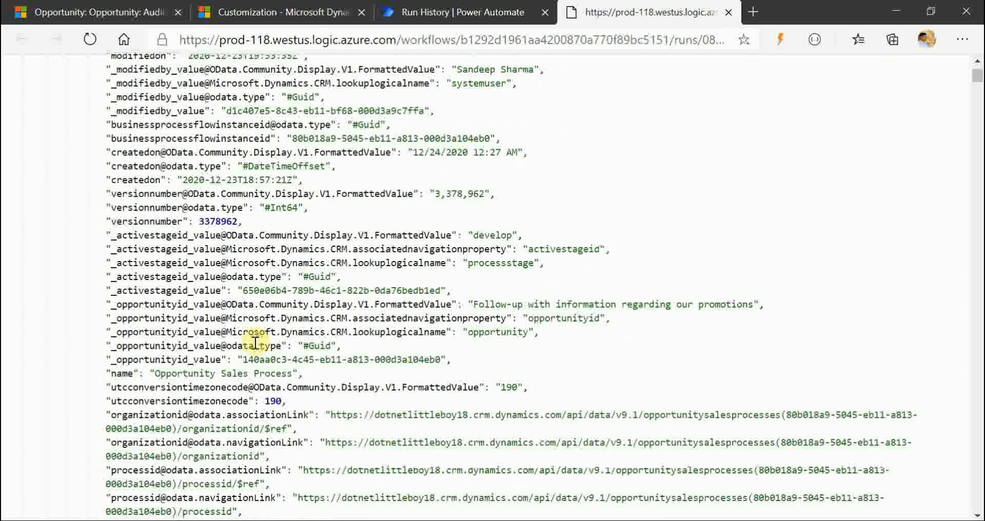
scroll(219, 306, "up", 1)
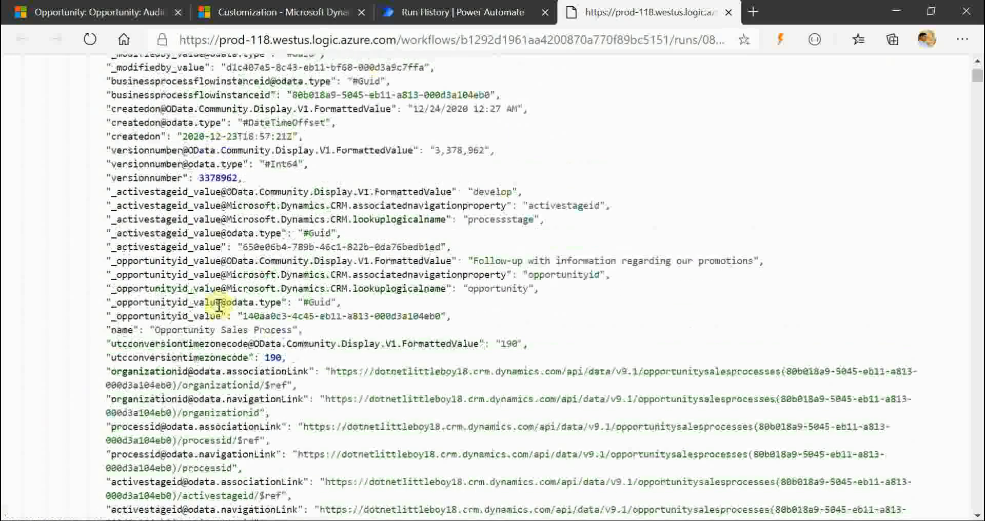
left_click_drag(227, 316, 105, 317)
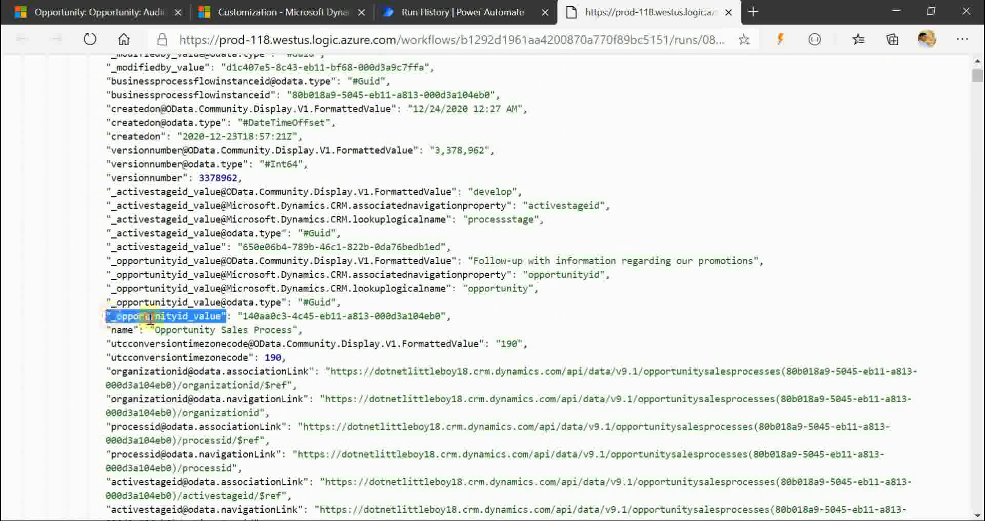
left_click(107, 316)
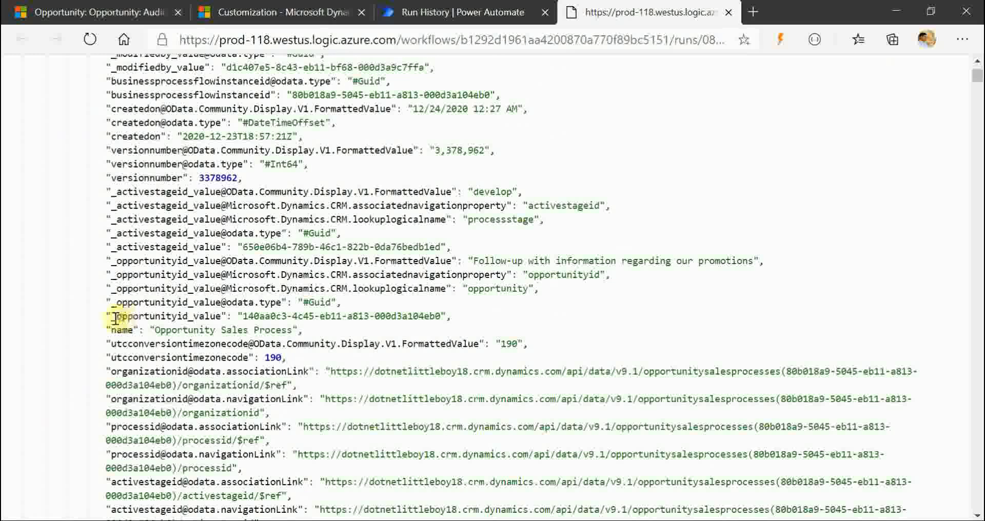
left_click_drag(116, 317, 226, 317)
key("ctrl+c")
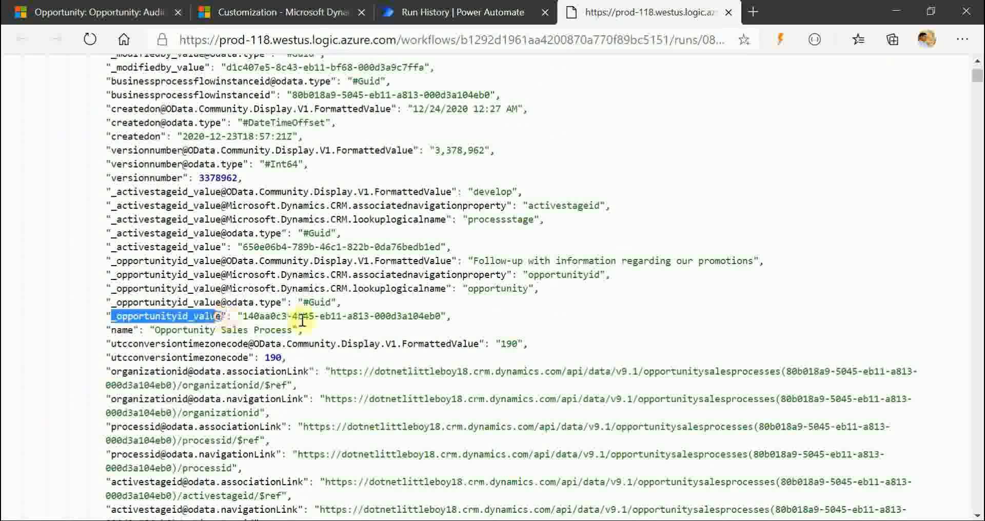
left_click(378, 315)
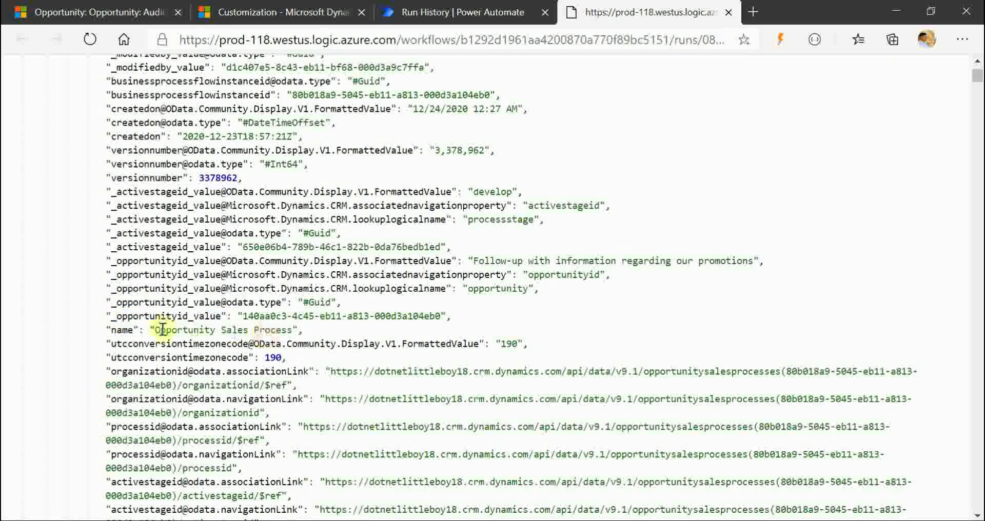
left_click_drag(110, 316, 218, 318)
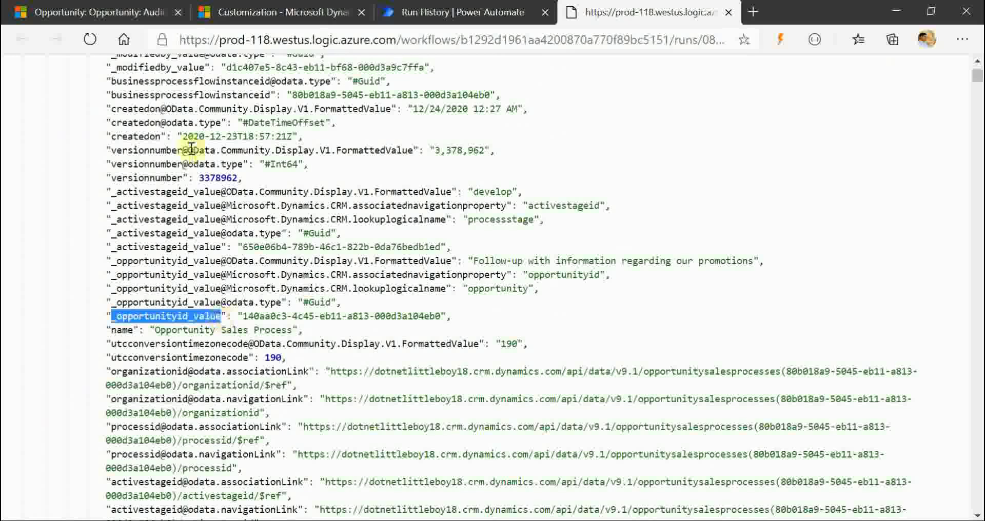
Step: Return to the flow, reopen it for editing and enter _opportunityid_value eq '' as the List records filter query
left_click(451, 13)
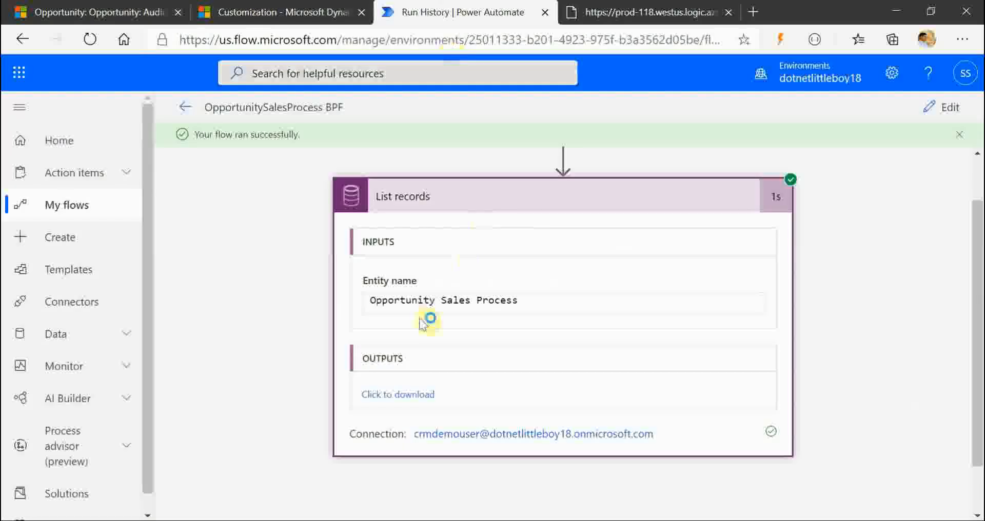
left_click(941, 107)
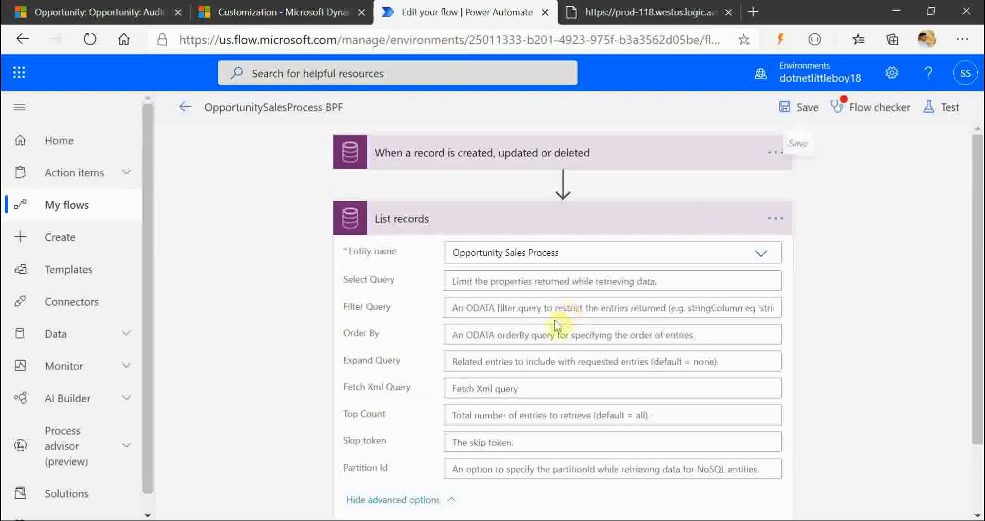
left_click(464, 313)
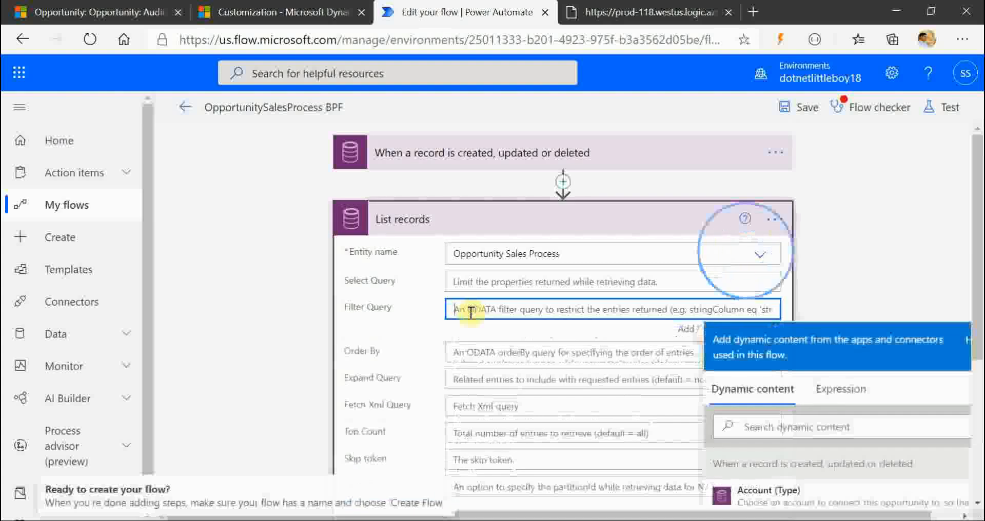
key("ctrl+v")
type("e")
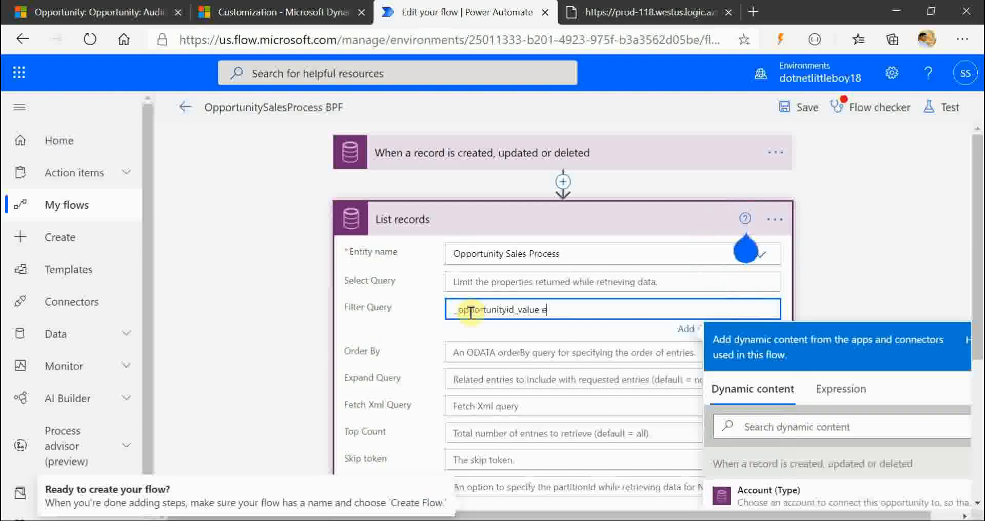
type("q")
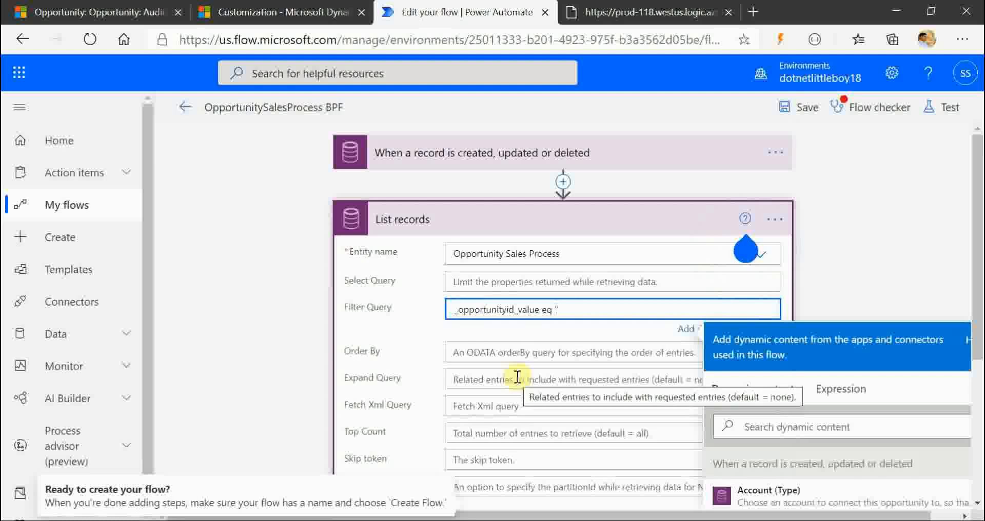
type(" ''")
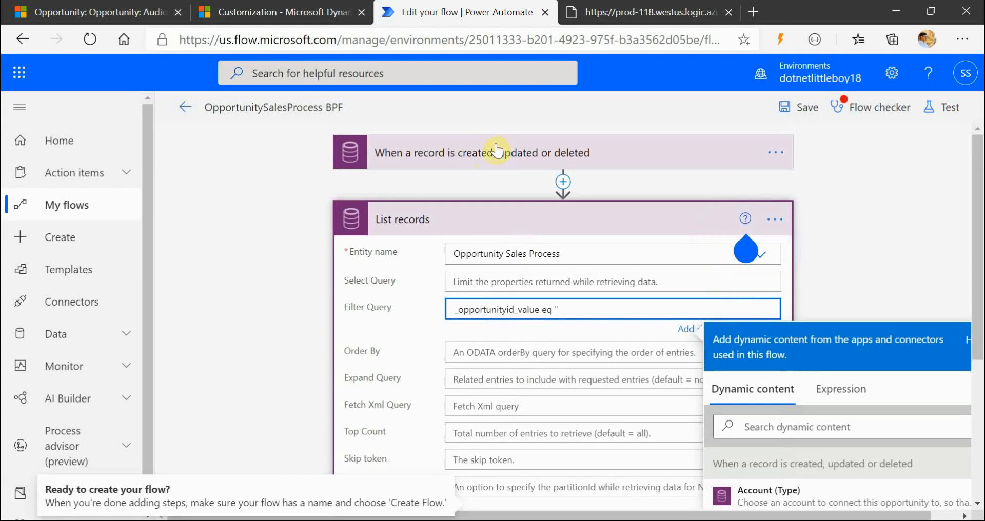
Step: Insert the trigger's Opportunity unique identifier between the quotes of the List records filter query
scroll(873, 235, "down", 2)
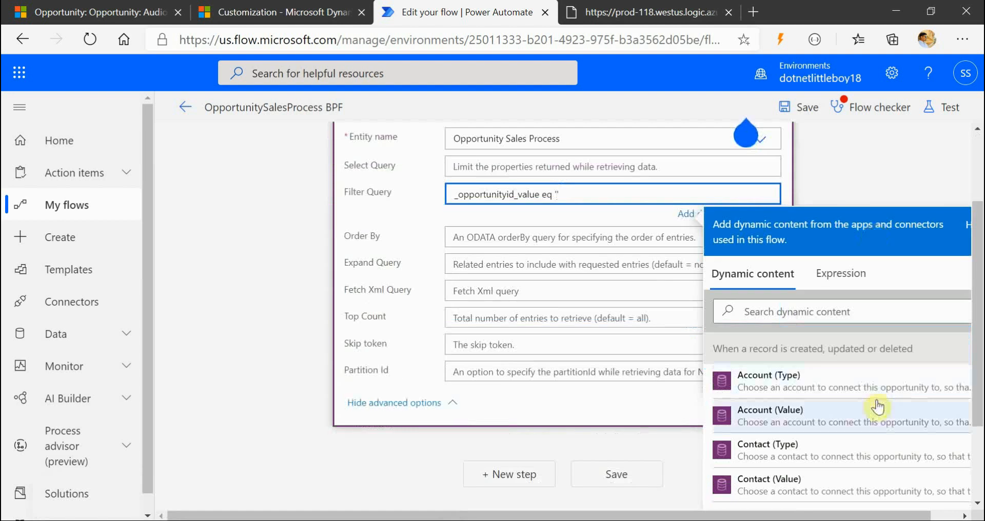
left_click(817, 314)
type("opport")
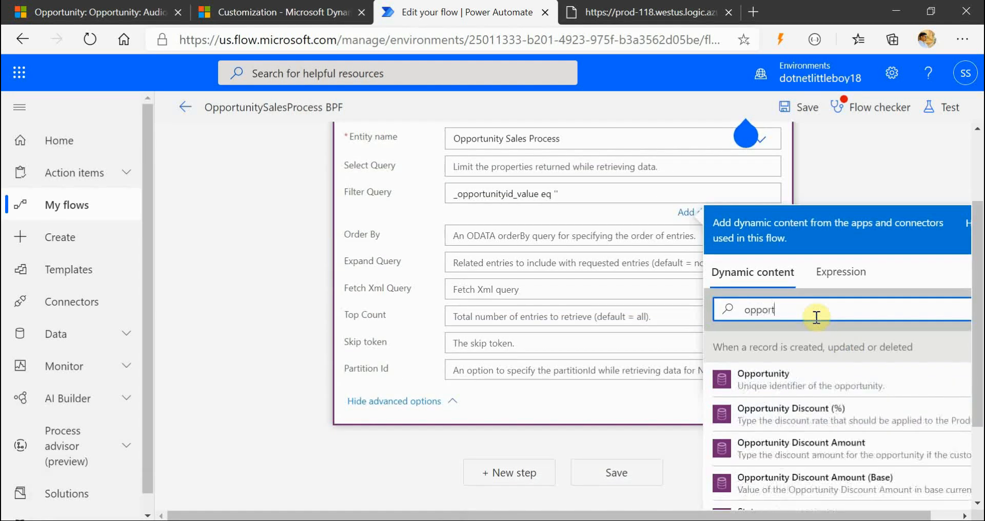
left_click(803, 384)
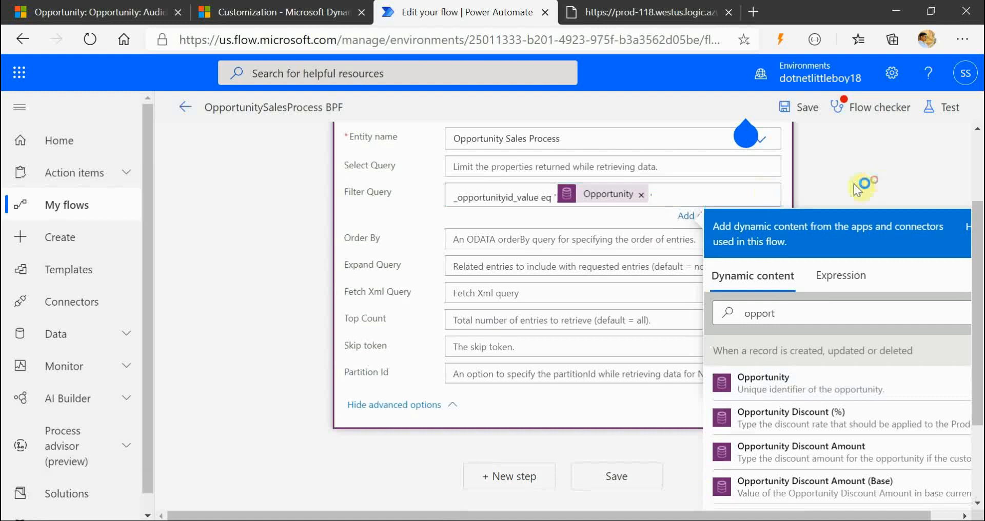
scroll(854, 183, "up", 1)
scroll(862, 216, "up", 1)
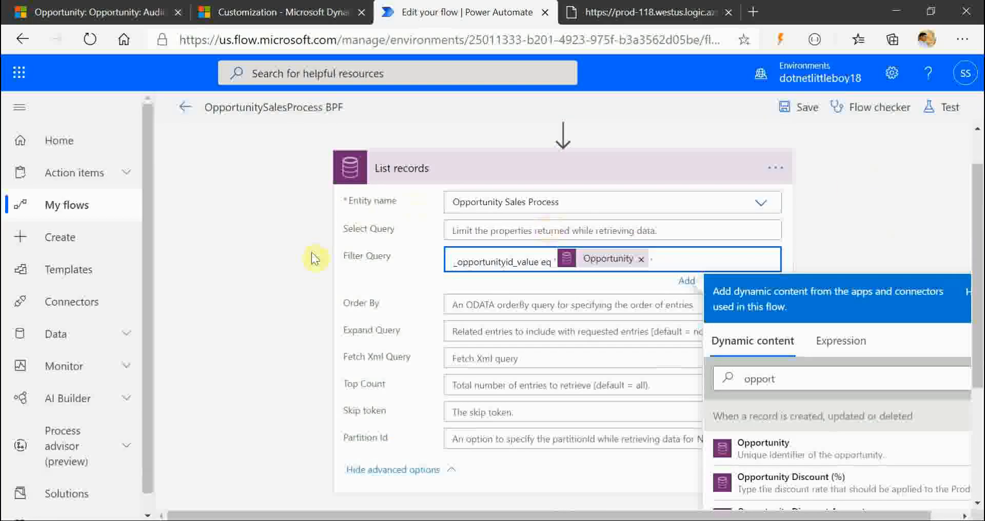
scroll(360, 251, "up", 2)
left_click(842, 219)
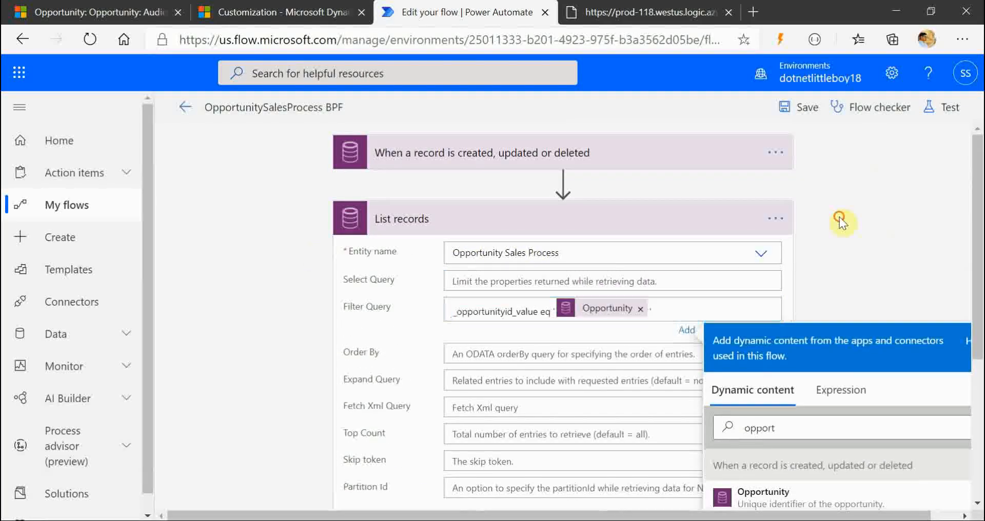
Step: Save the flow and test it automatically with the trigger data of the recent successful run
left_click(806, 108)
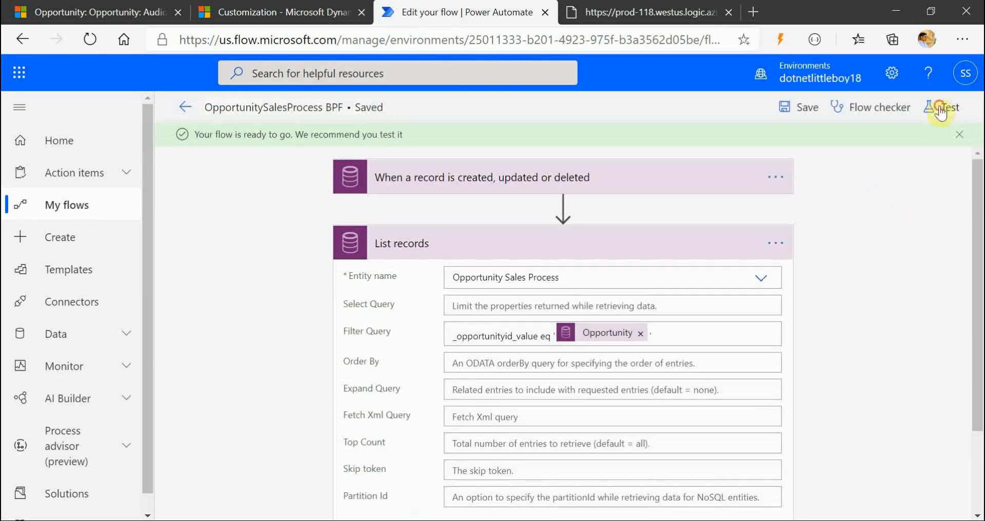
left_click(948, 108)
left_click(770, 186)
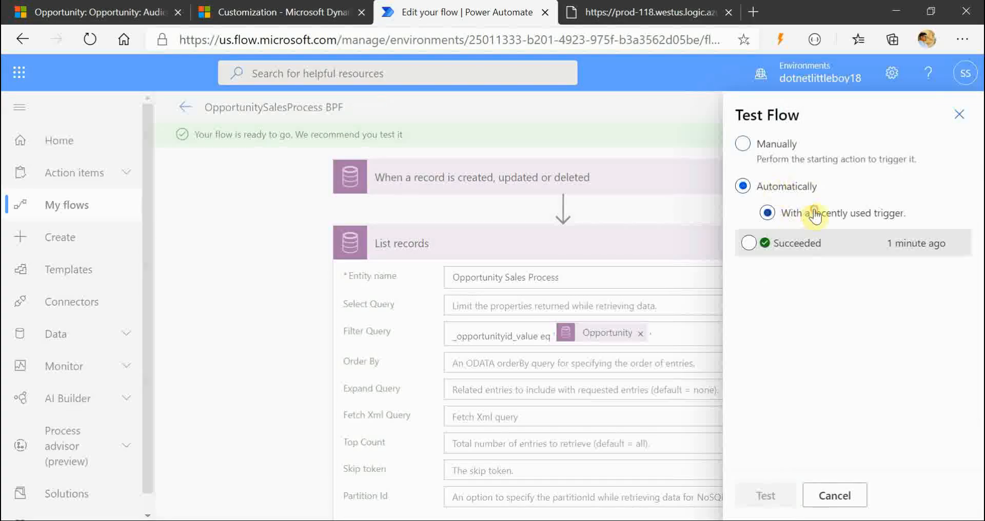
left_click(750, 244)
left_click(759, 494)
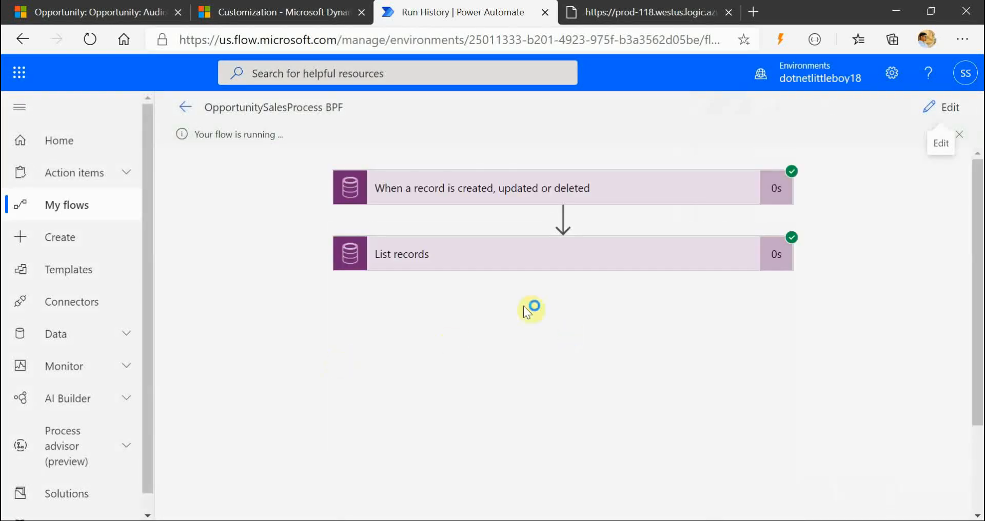
Step: Expand the List records action in the flow run and examine its outputs and the resolved filter query
left_click(554, 267)
scroll(653, 354, "down", 3)
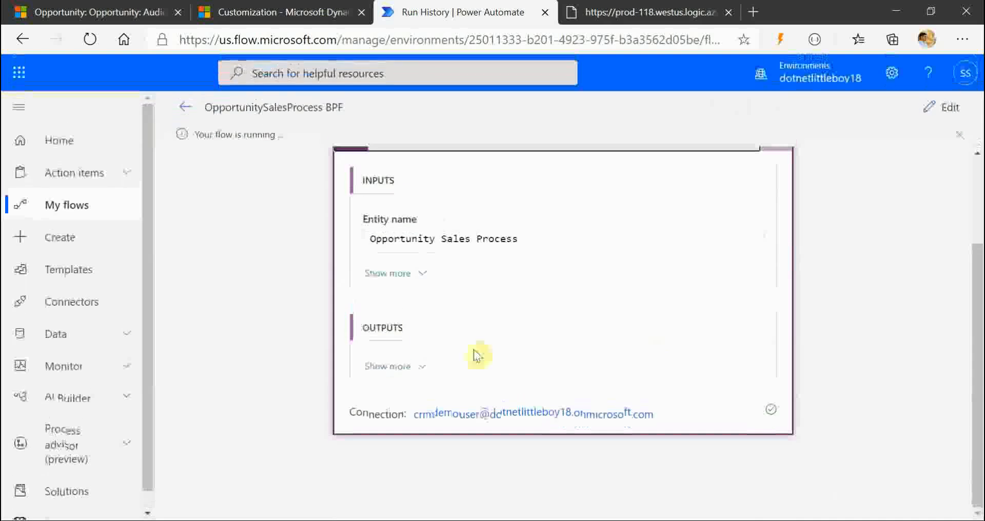
left_click(400, 368)
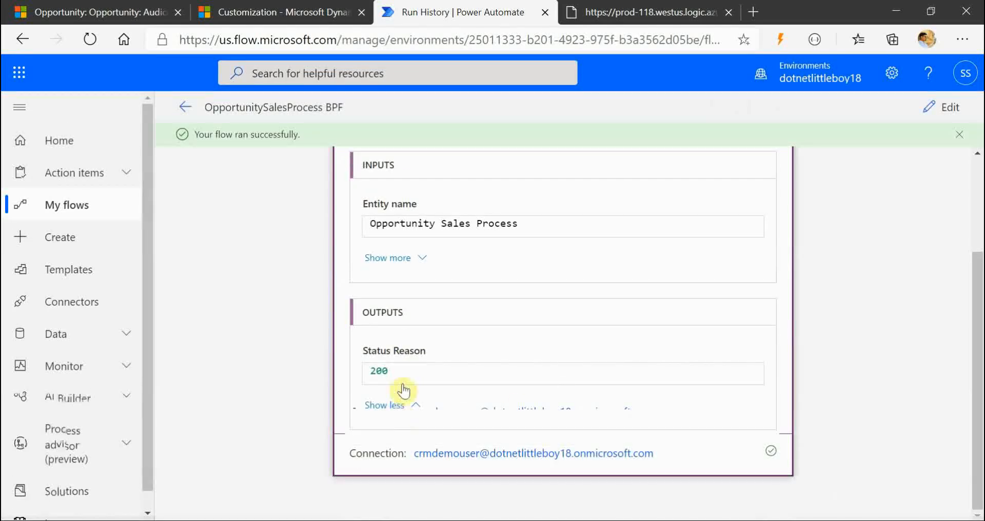
scroll(349, 326, "up", 1)
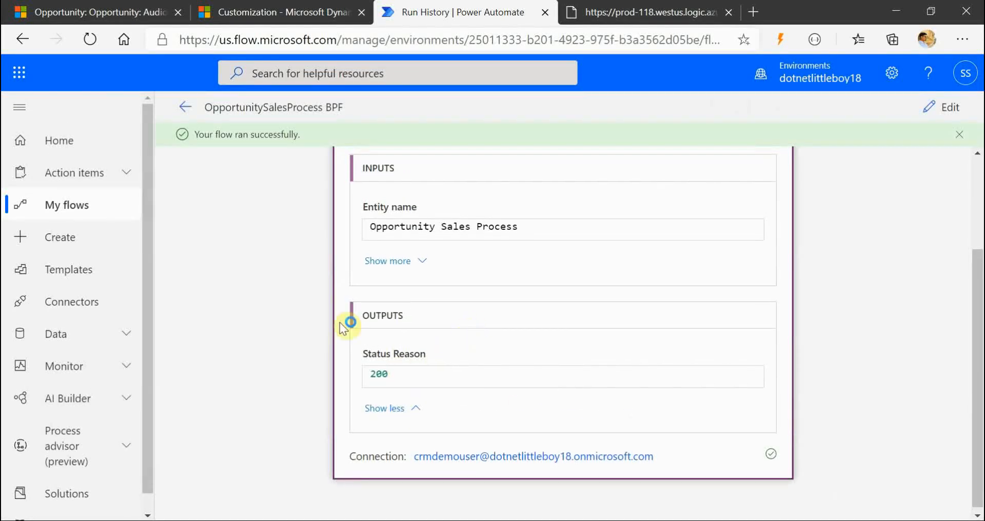
scroll(303, 327, "up", 3)
left_click(393, 344)
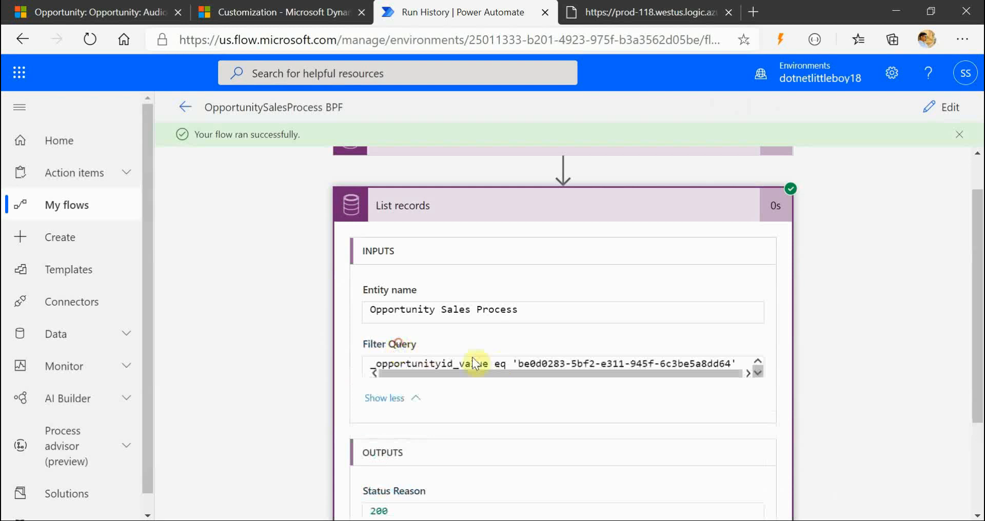
left_click_drag(488, 363, 370, 360)
left_click(594, 363)
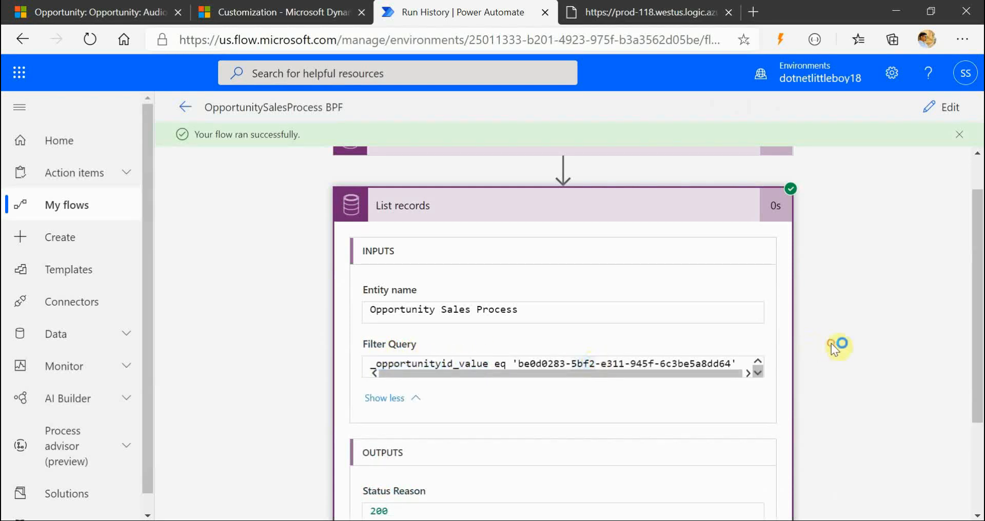
scroll(834, 346, "down", 3)
scroll(253, 375, "up", 4)
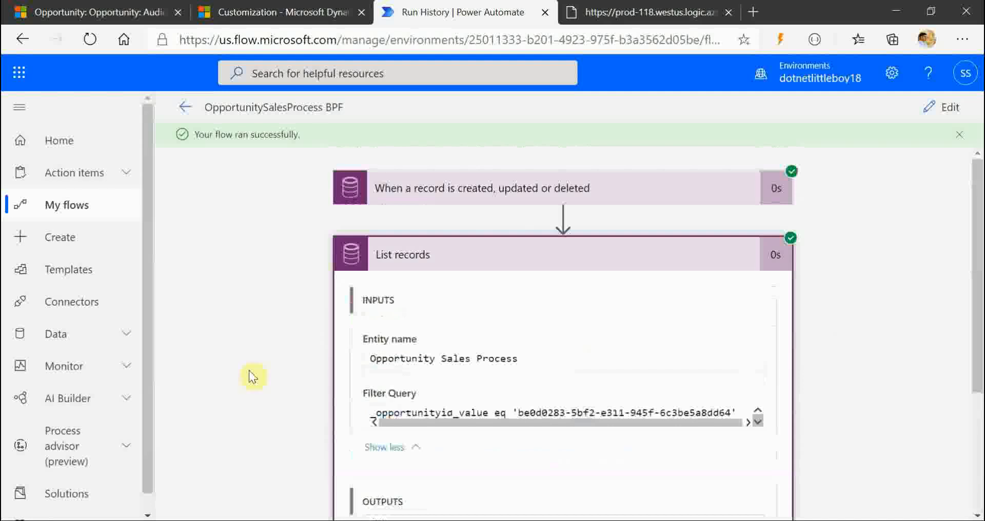
Step: Switch to the Opportunity Sales Process designer and review the category options of the Qualify stage, then minimize the designer
left_click(220, 12)
left_click(61, 12)
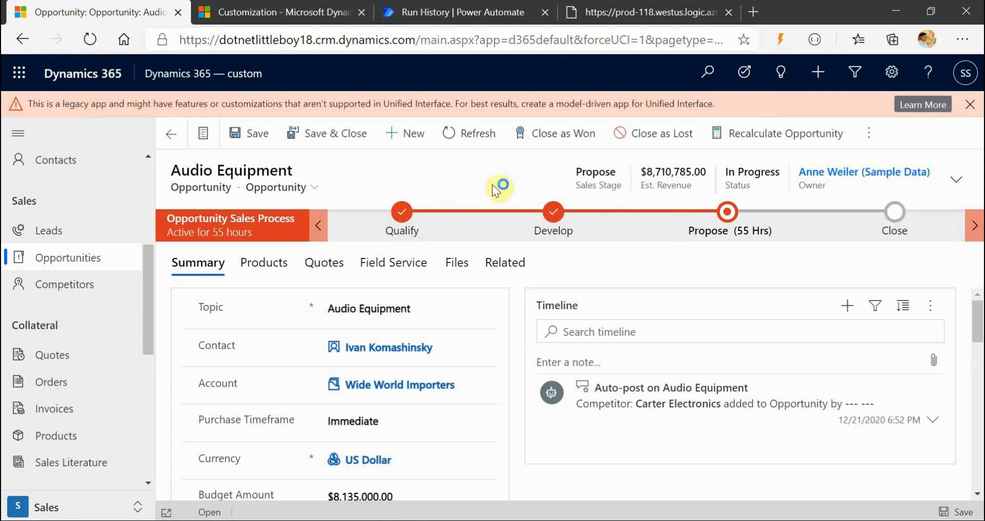
left_click(516, 519)
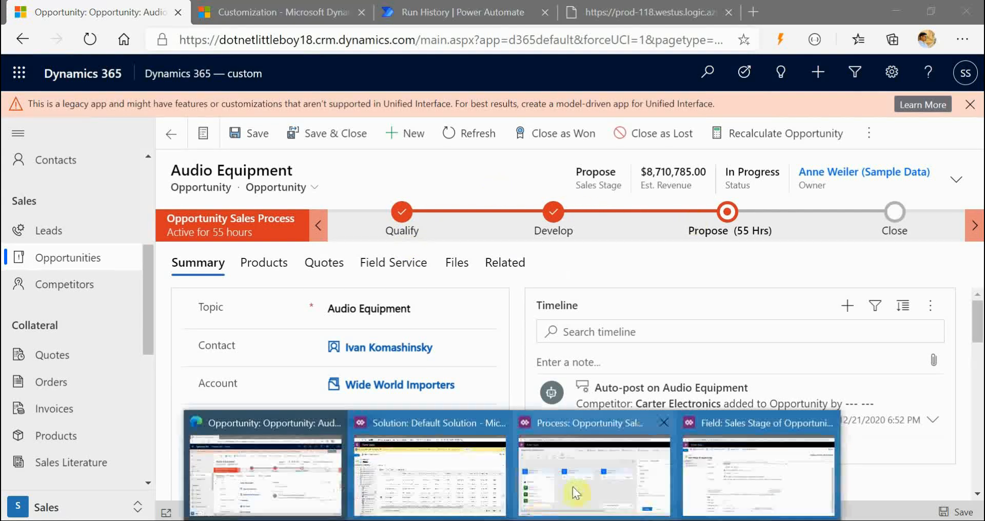
left_click(573, 487)
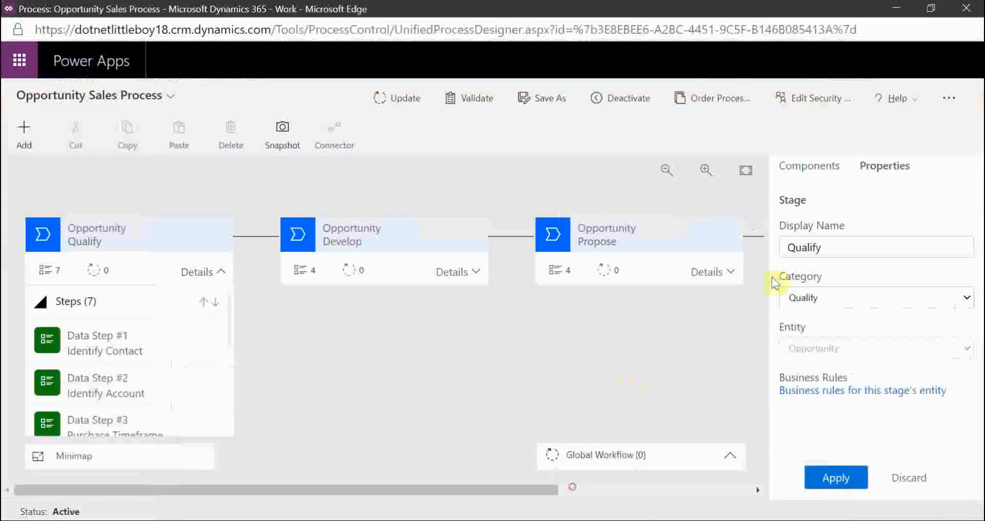
left_click(821, 293)
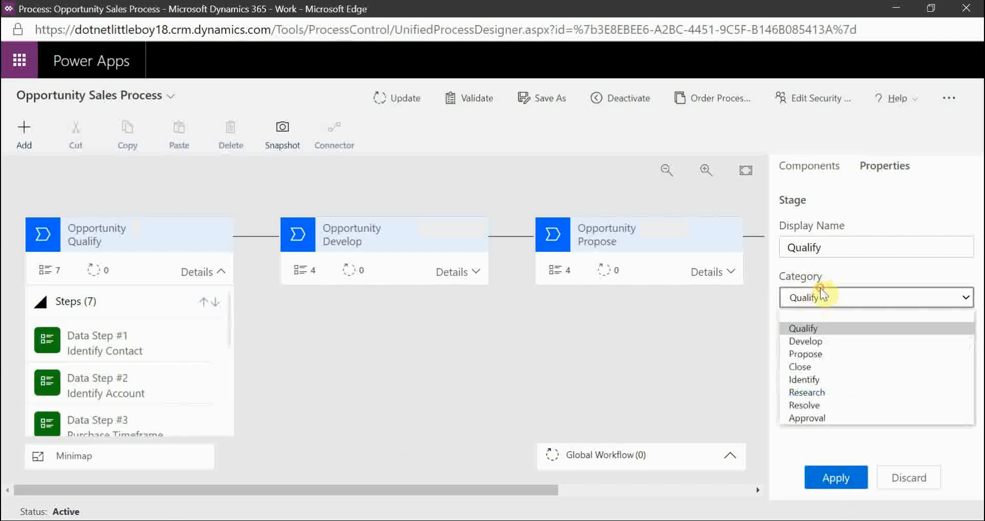
left_click(592, 365)
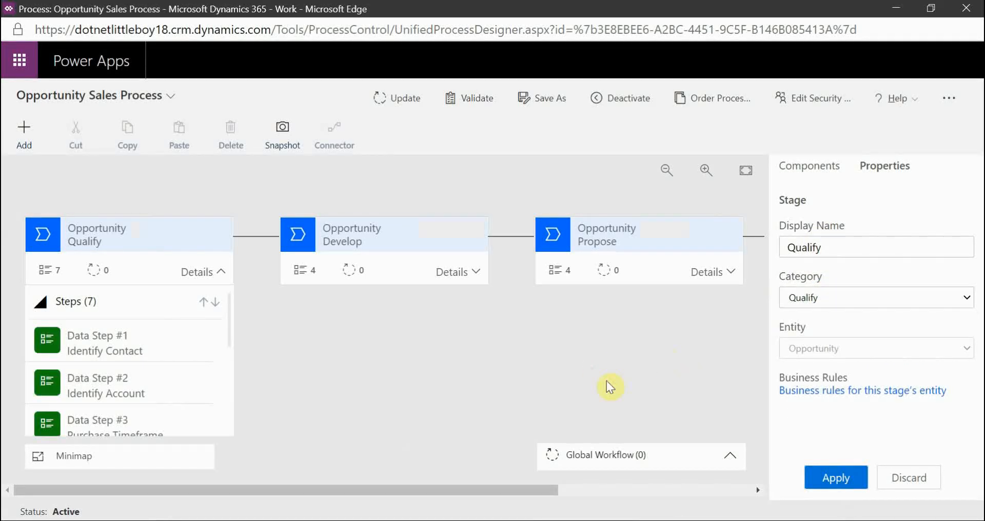
left_click(425, 383)
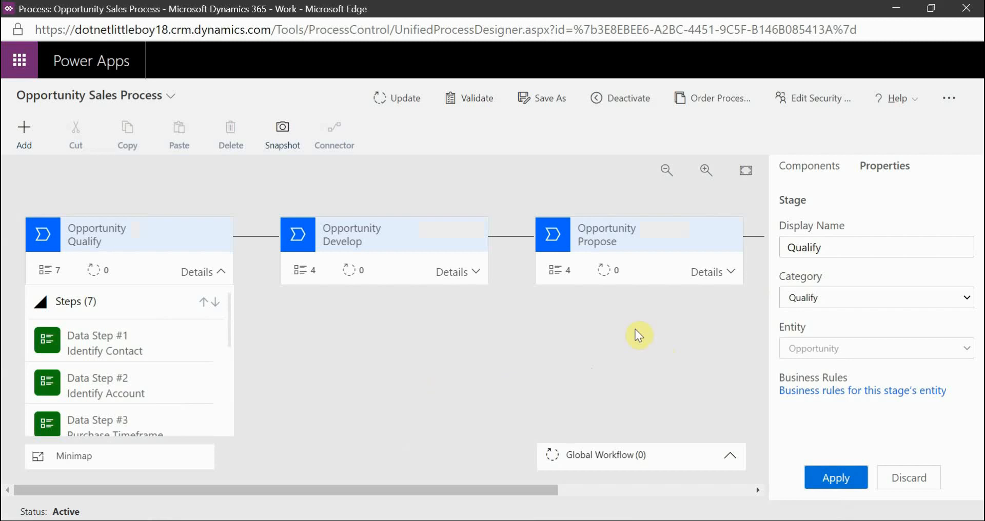
left_click(897, 8)
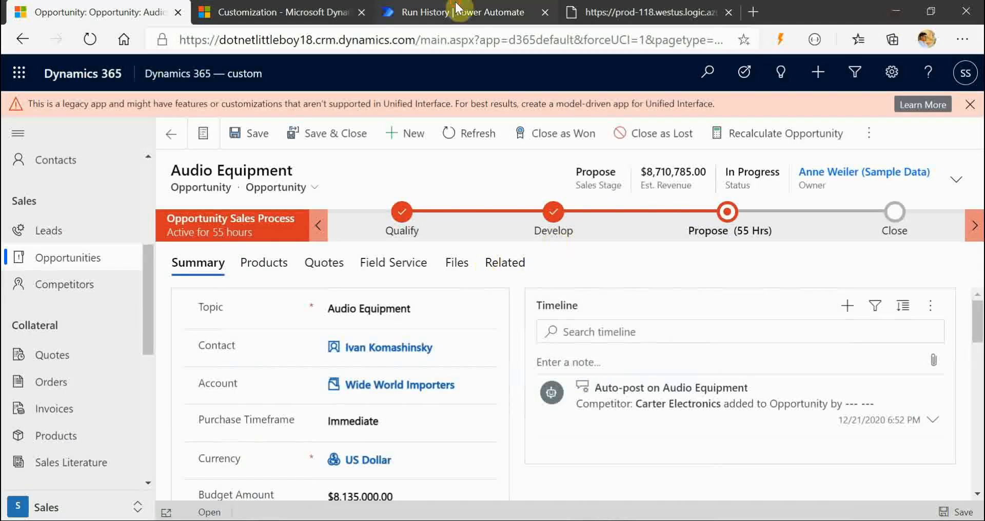
Step: Return to the flow run in Power Automate, reopen the flow for editing and add a second Common Data Service List records action
left_click(456, 8)
left_click(507, 247)
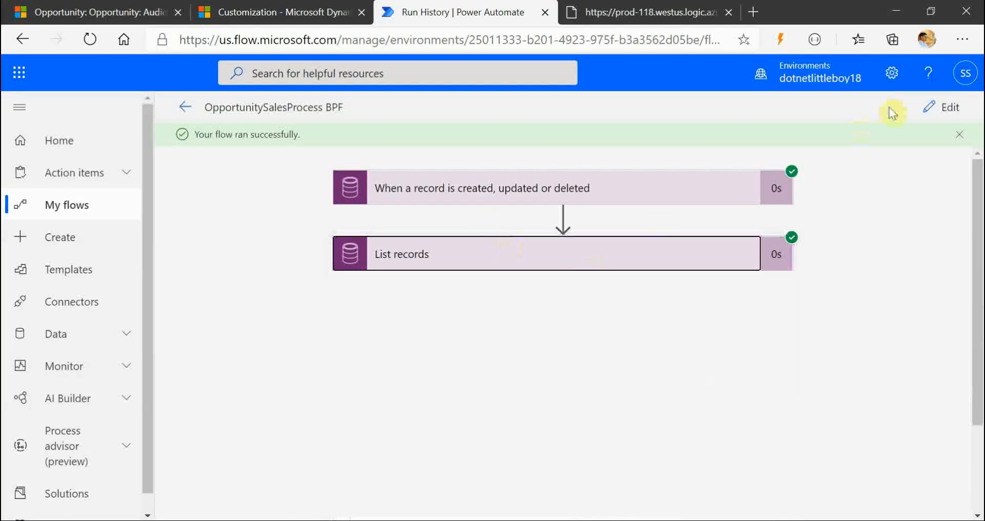
left_click(941, 108)
scroll(647, 360, "down", 2)
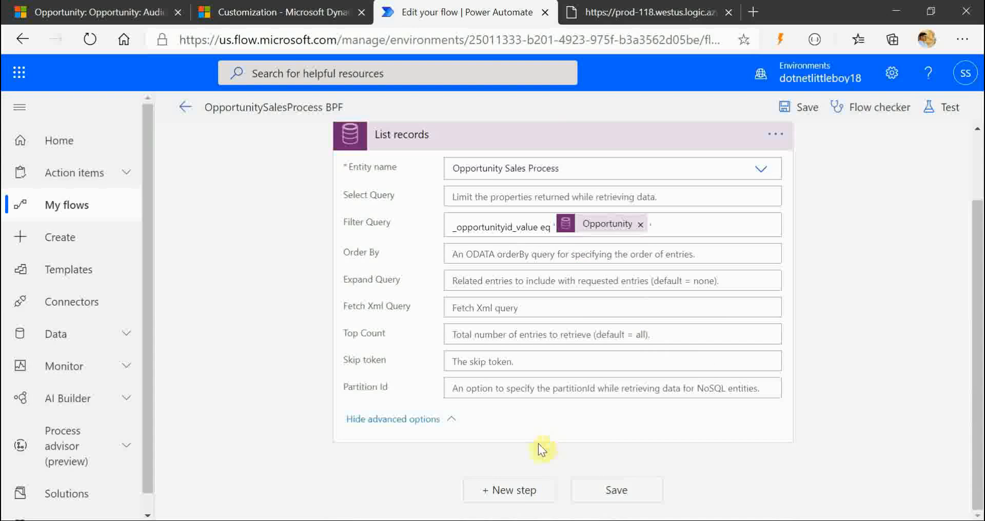
left_click(513, 493)
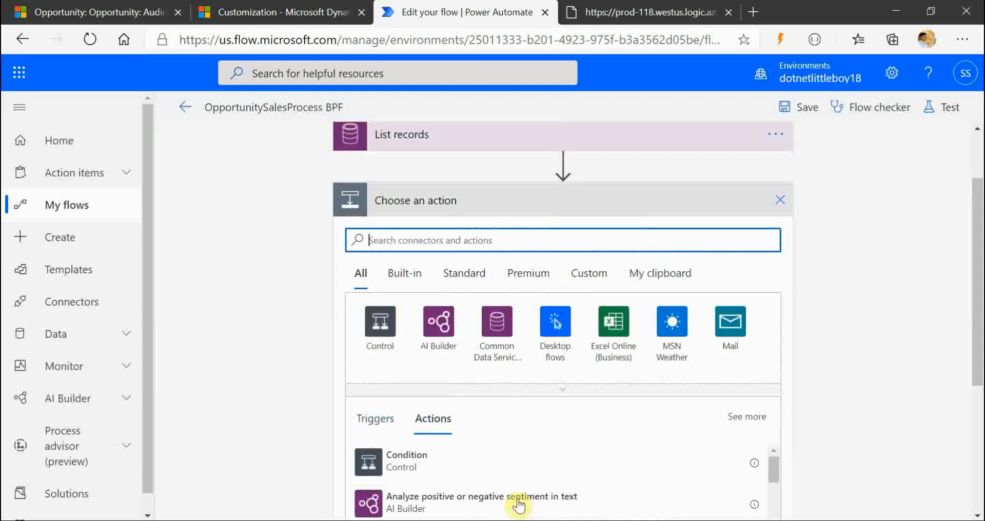
left_click(490, 345)
type("li")
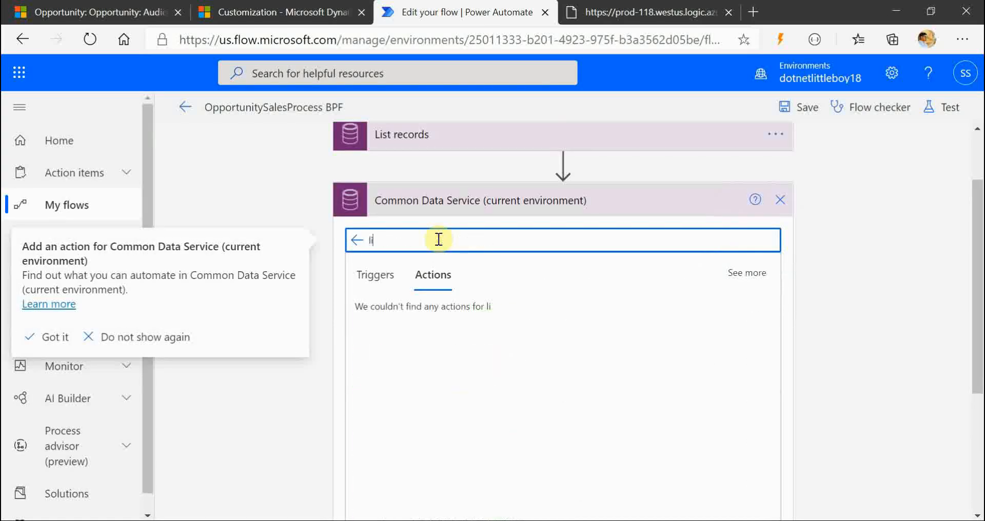
type("st record")
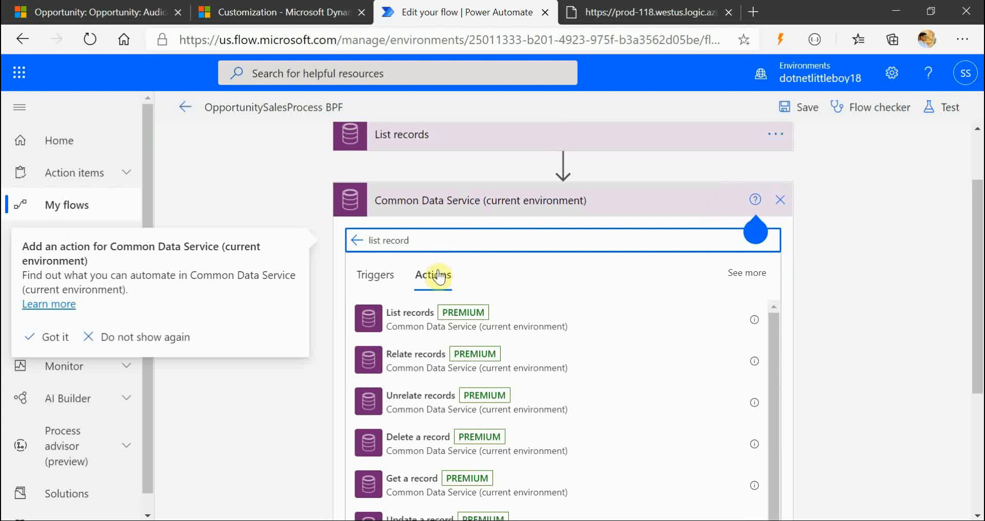
left_click(374, 314)
scroll(593, 316, "up", 2)
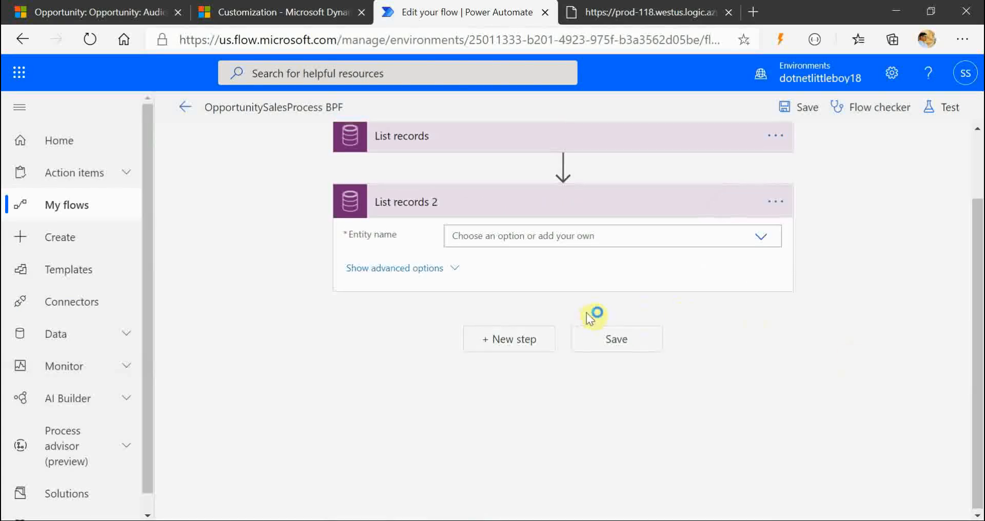
Step: Show the advanced options of List records 2 and set its entity name to Process Stages
left_click(454, 352)
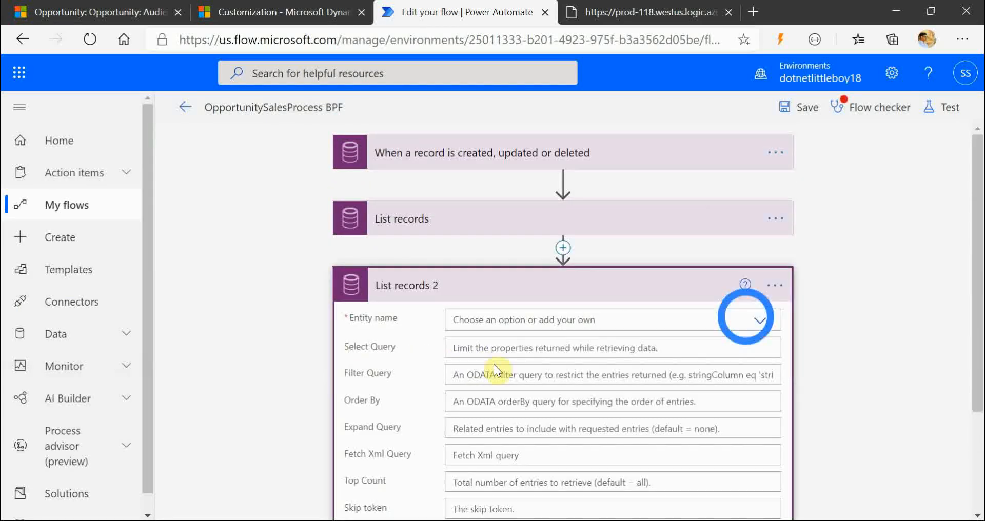
left_click(478, 320)
type("process sta")
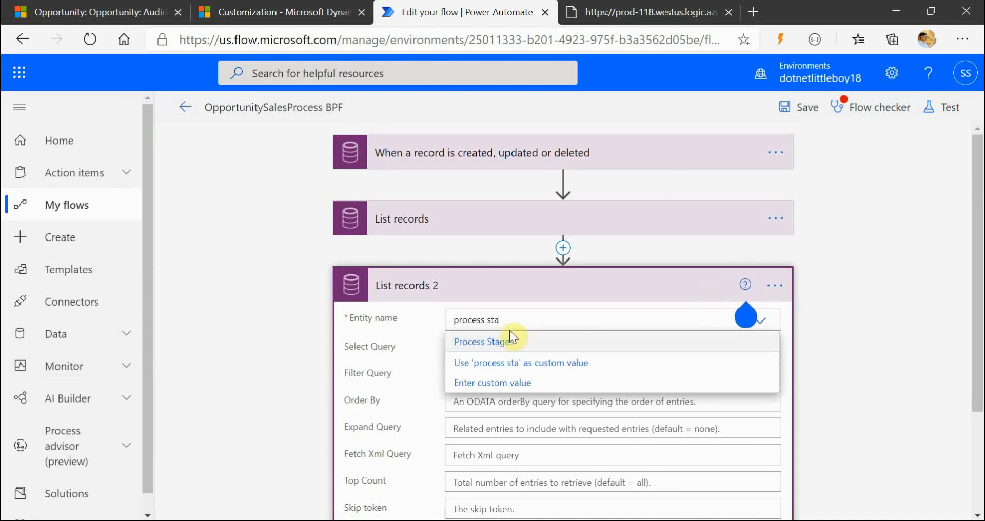
left_click(521, 342)
scroll(876, 345, "down", 1)
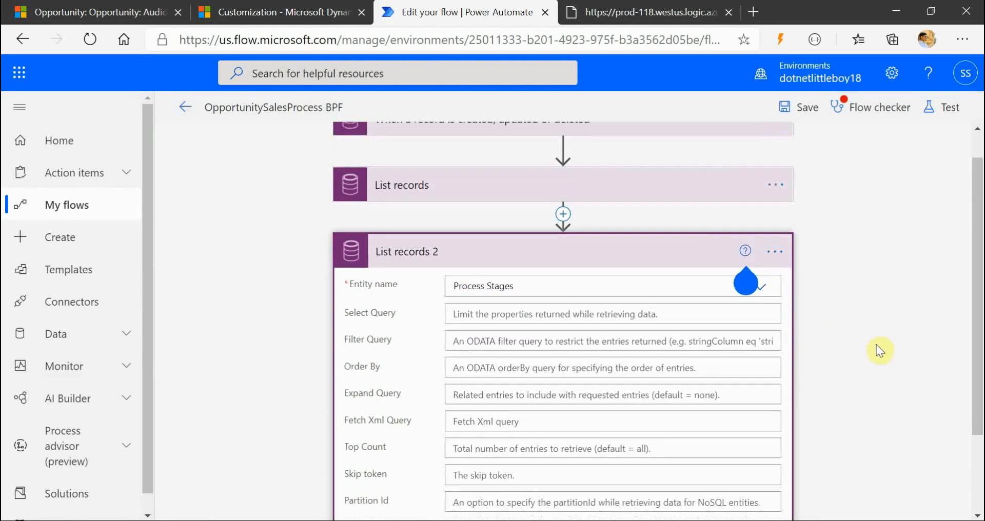
left_click(480, 342)
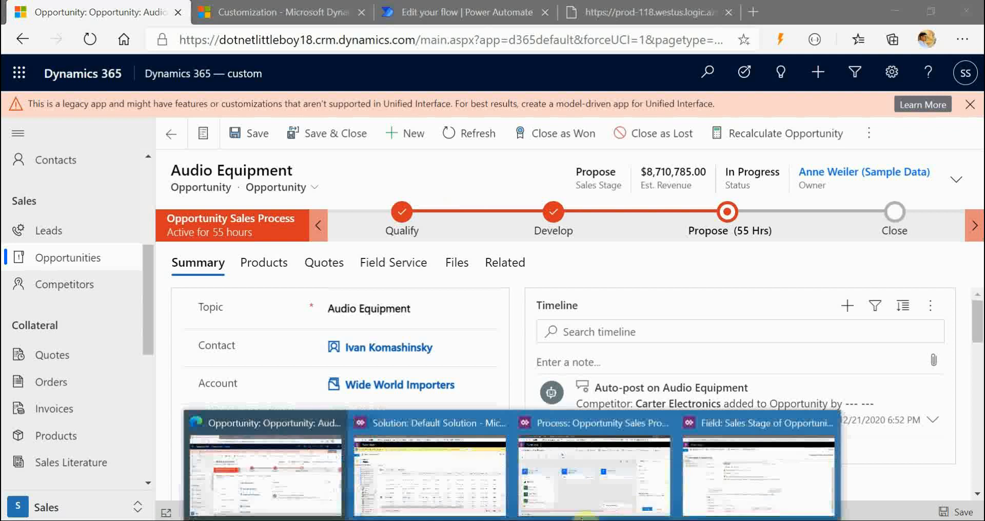
Step: Reopen the Opportunity Sales Process designer and check which category values a stage can have
left_click(595, 462)
left_click(820, 303)
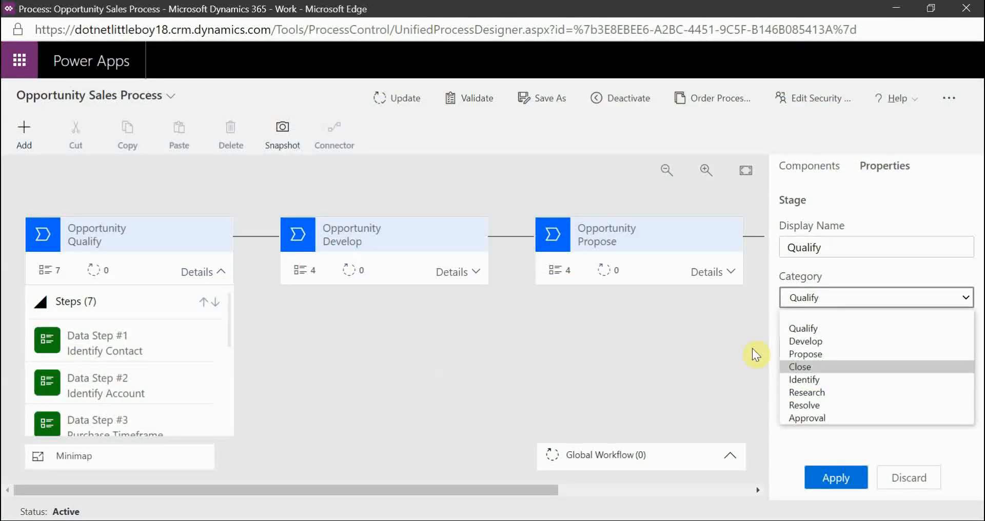
left_click(752, 366)
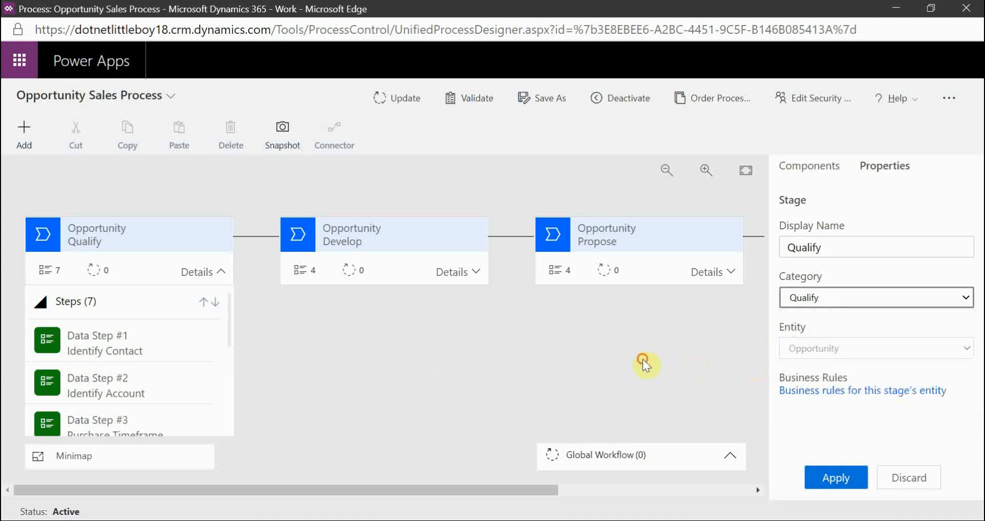
left_click(897, 7)
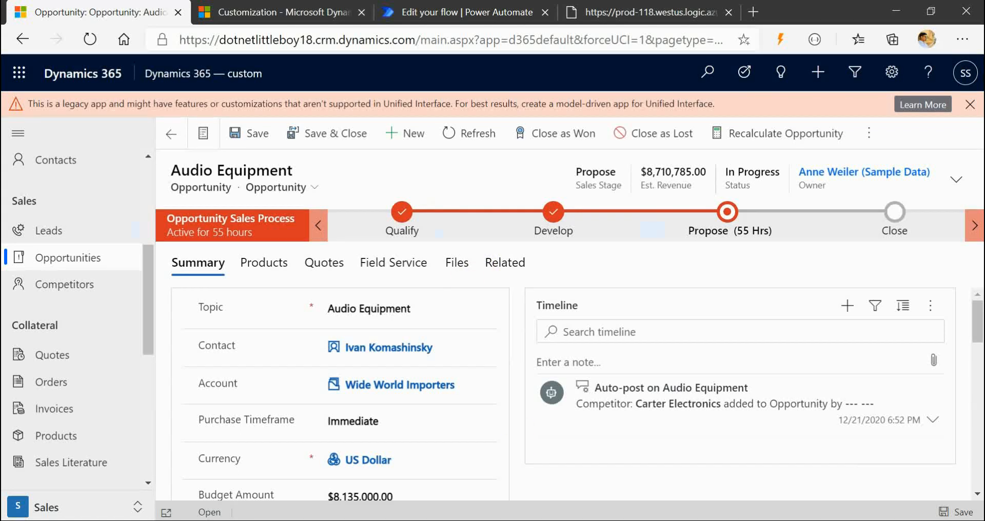
Step: Return to the flow editor in Power Automate, save the OpportunitySalesProcess BPF flow and run a test of it
mouse_move(510, 519)
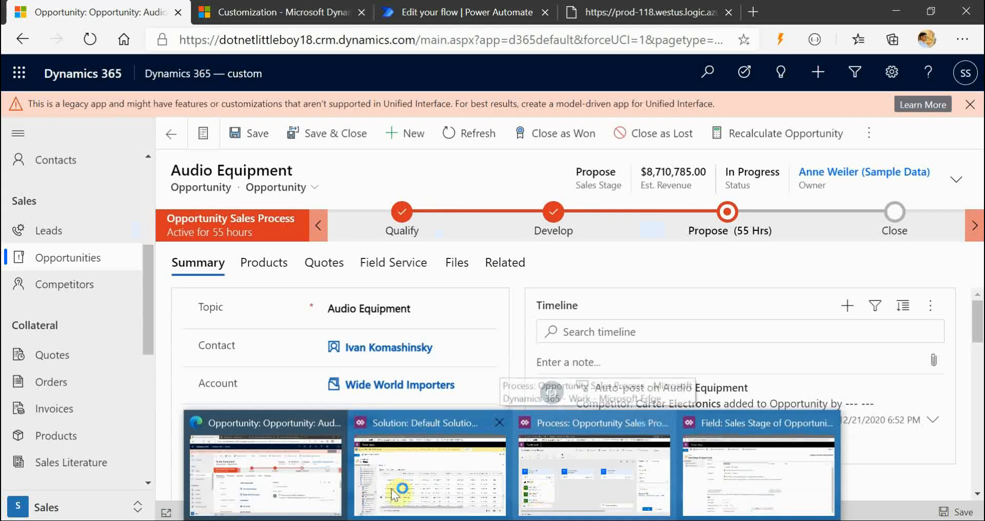
left_click(514, 12)
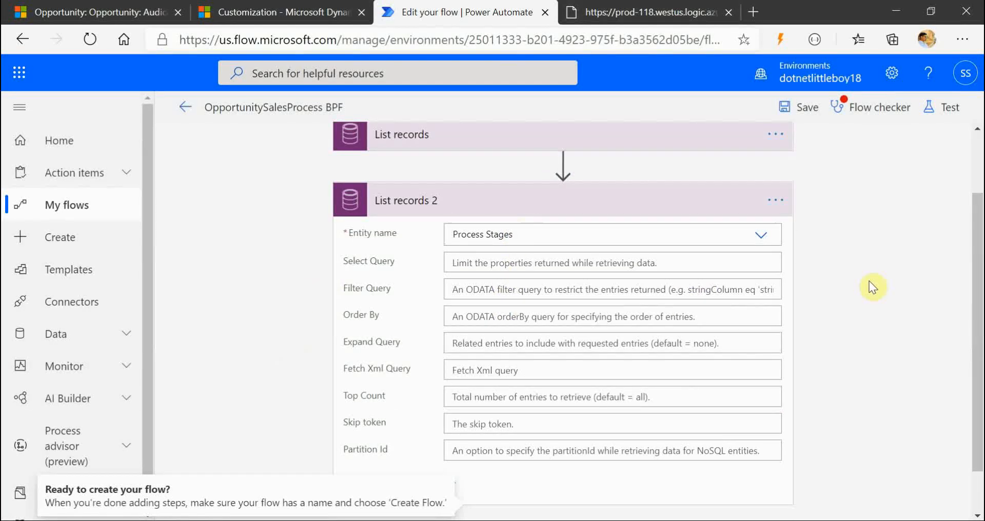
scroll(873, 287, "up", 2)
left_click(799, 109)
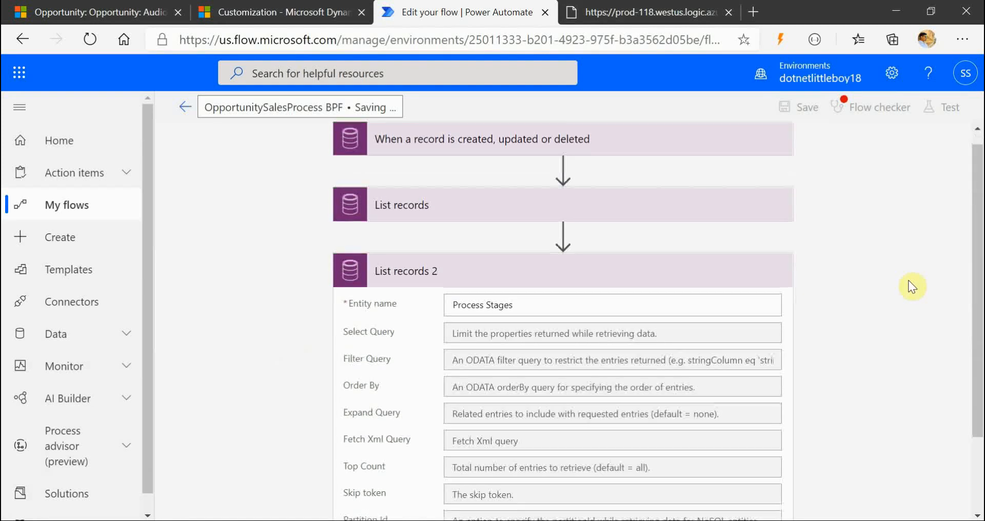
left_click(943, 119)
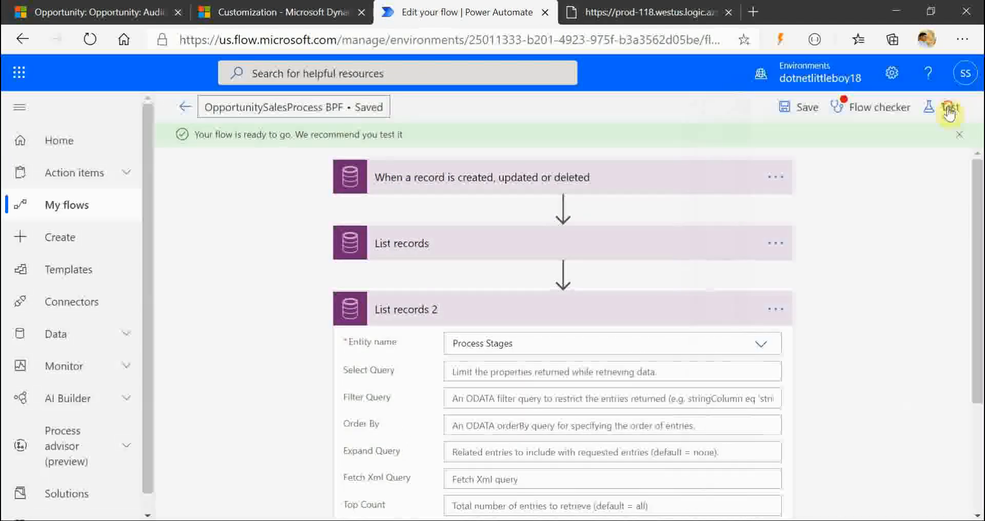
left_click(749, 243)
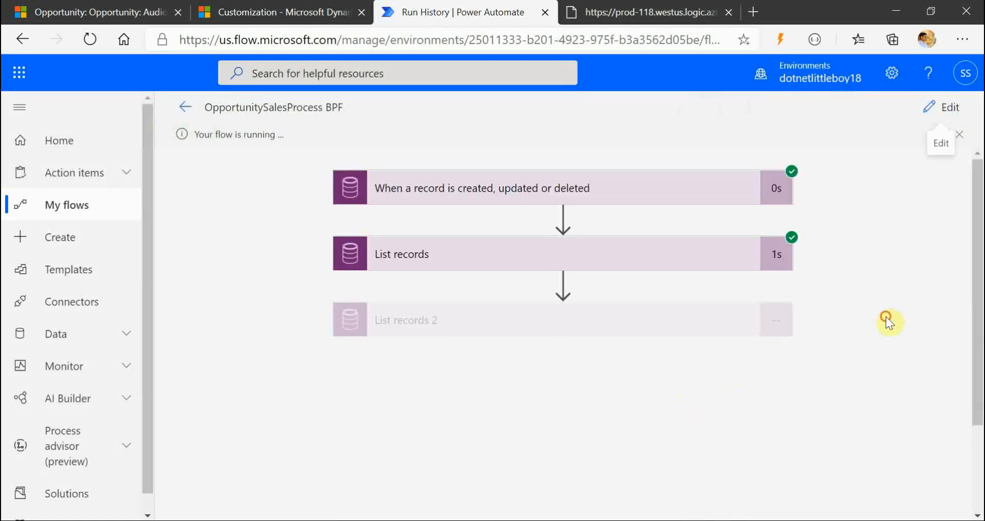
Step: Expand List records 2 in the test run, open its output and copy the whole JSON response
scroll(900, 331, "down", 1)
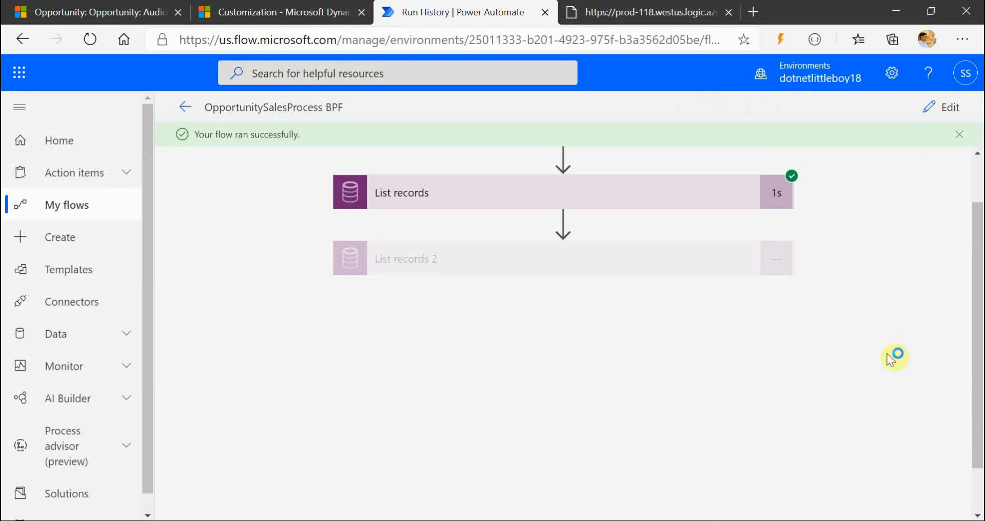
left_click(672, 273)
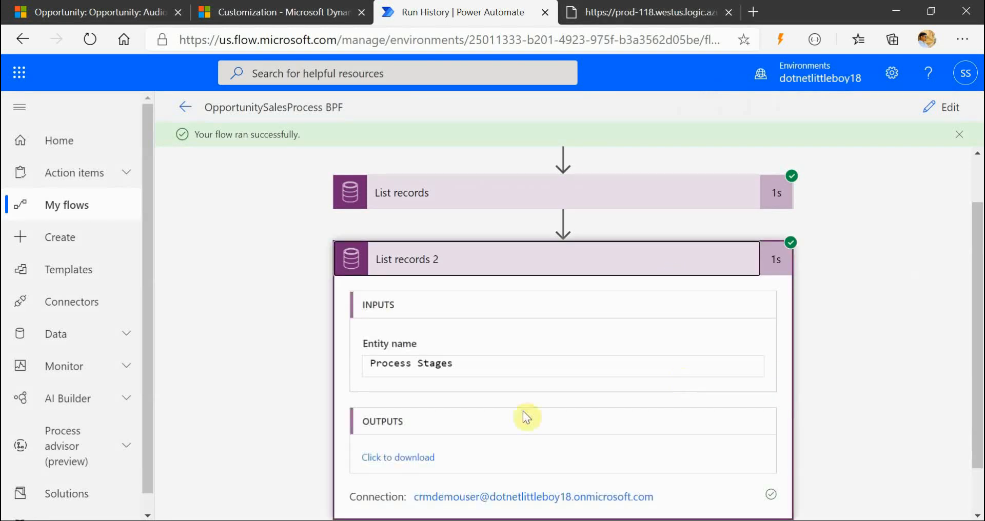
scroll(524, 413, "down", 1)
left_click(398, 422)
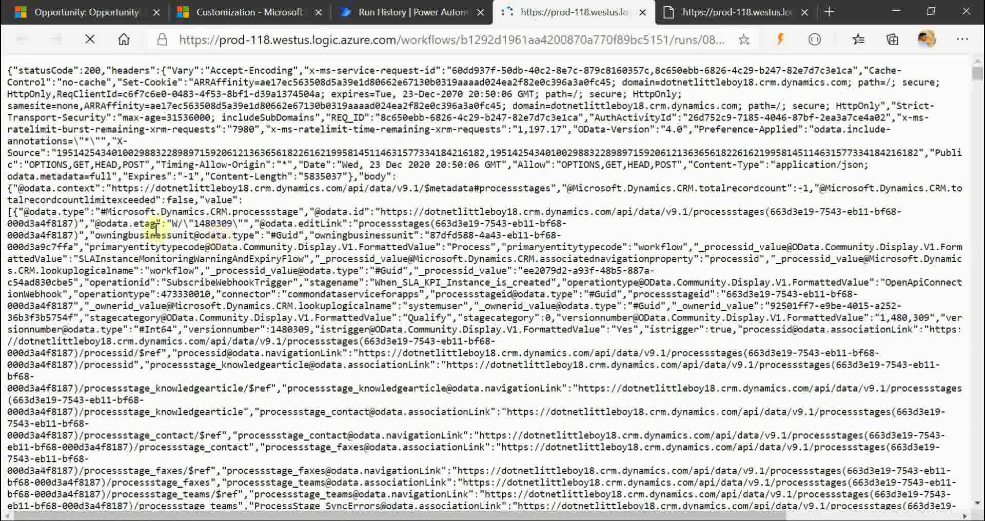
key("ctrl+a")
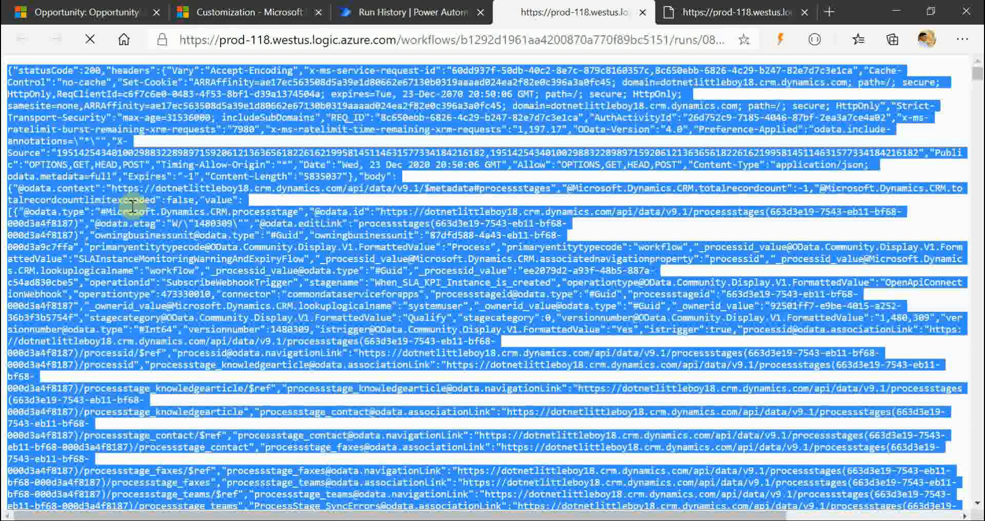
Step: Search the web for "json formatter" in a new browser tab, open jsonformatter.org and paste the copied JSON to format it
left_click(830, 11)
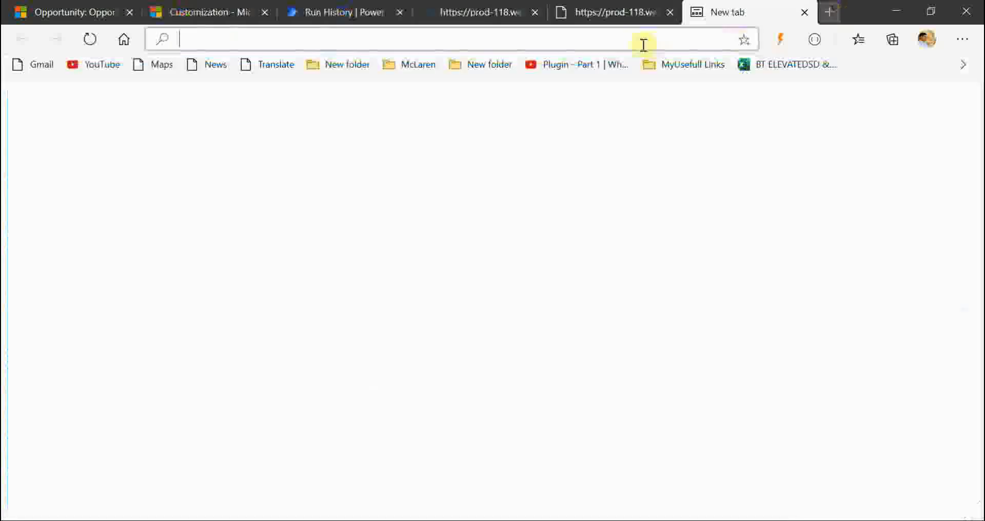
type("json for")
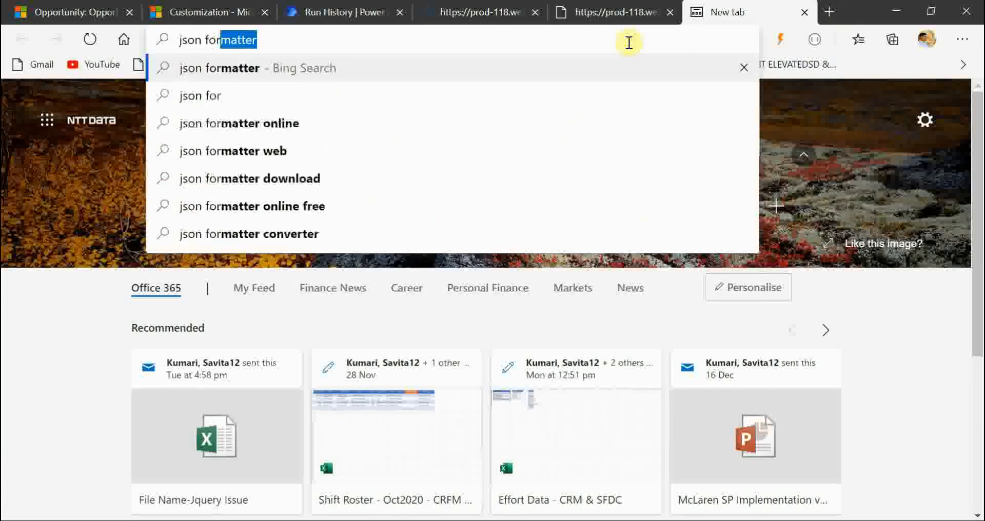
key("Return")
scroll(359, 321, "down", 2)
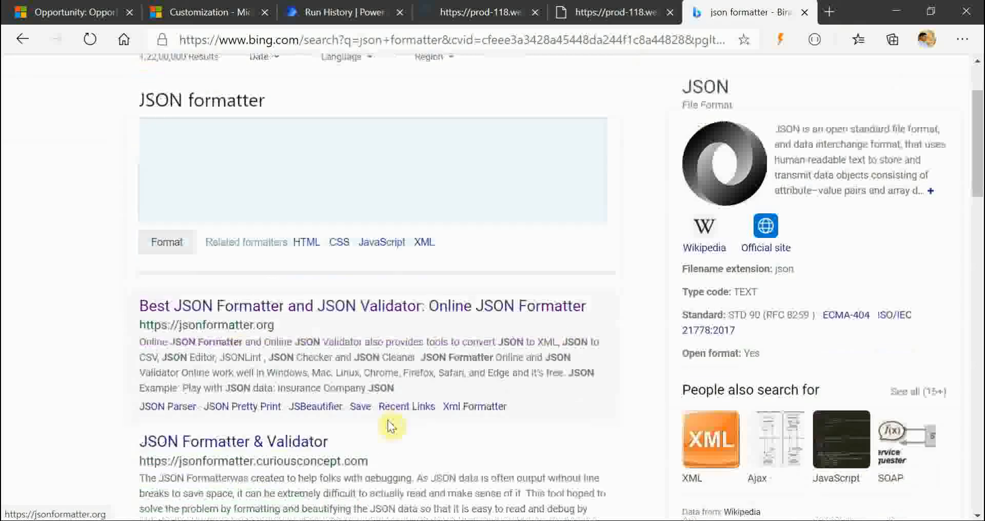
left_click(378, 301)
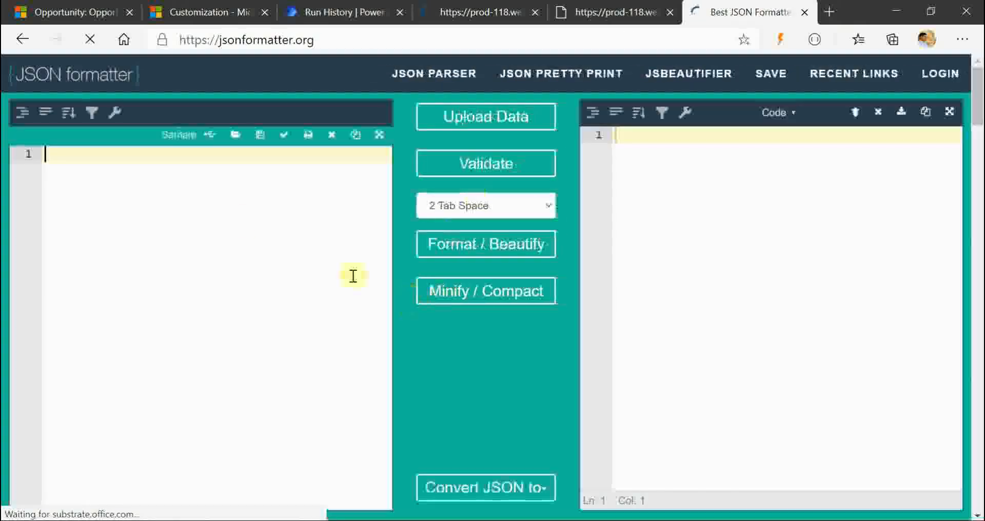
key("ctrl+v")
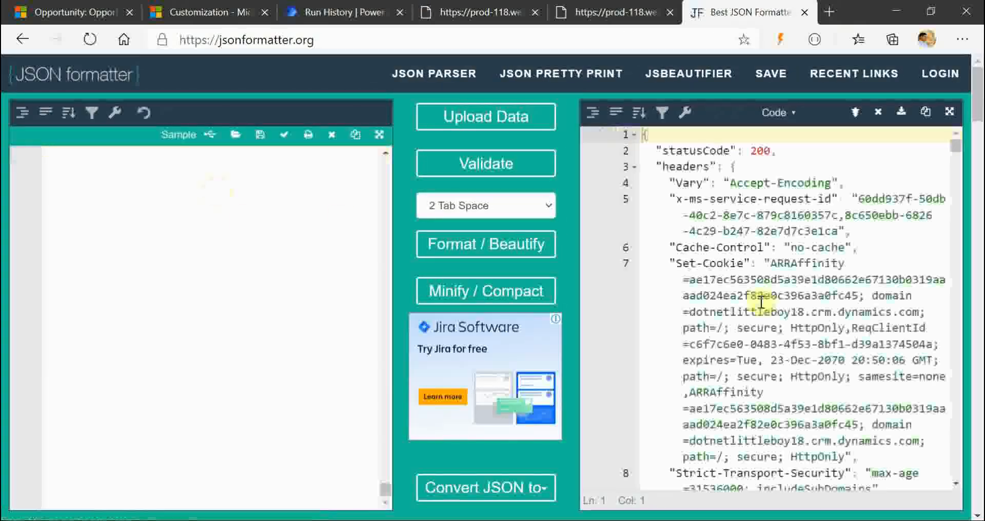
Step: Examine the first process stage record in the formatted JSON, looking for the _processid_value field
scroll(760, 300, "down", 3)
scroll(762, 302, "down", 10)
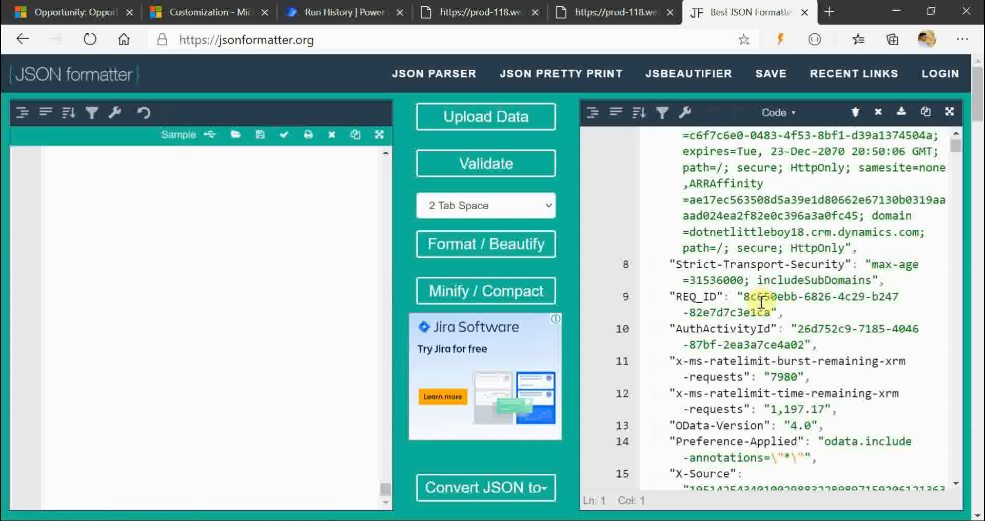
scroll(761, 302, "down", 5)
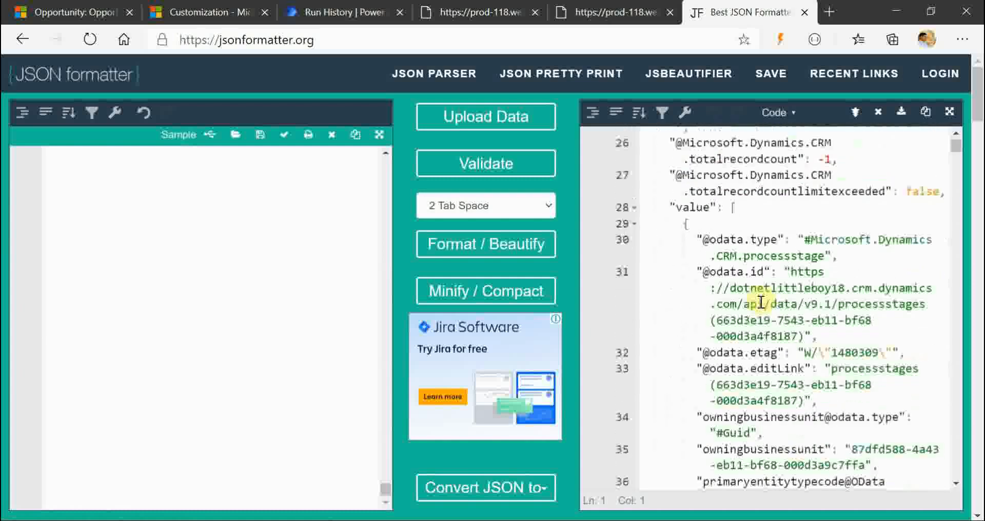
scroll(718, 308, "up", 2)
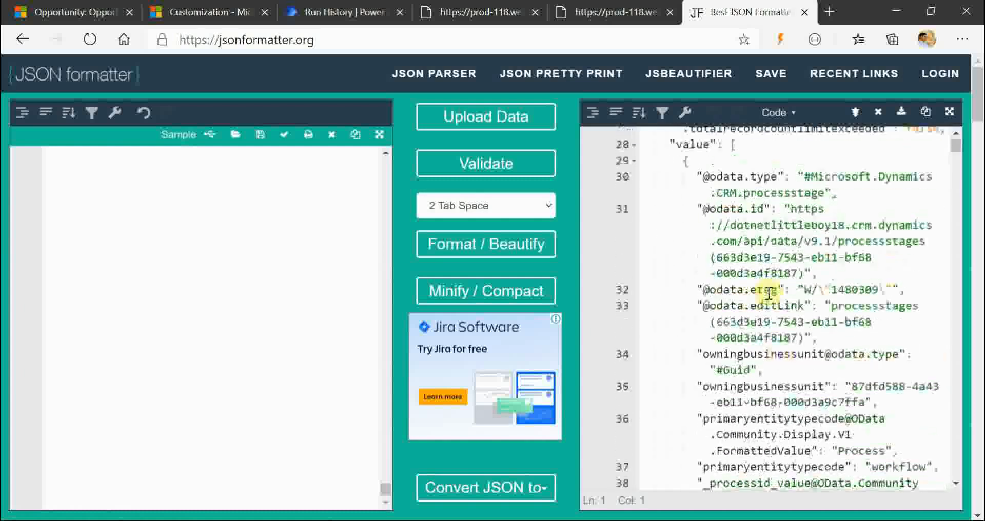
scroll(734, 293, "down", 3)
scroll(769, 294, "down", 6)
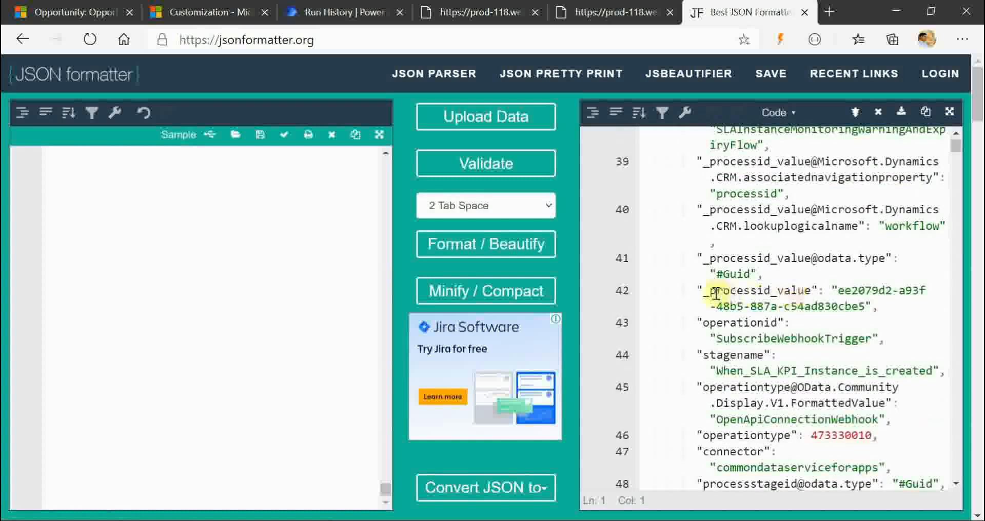
left_click_drag(703, 290, 806, 308)
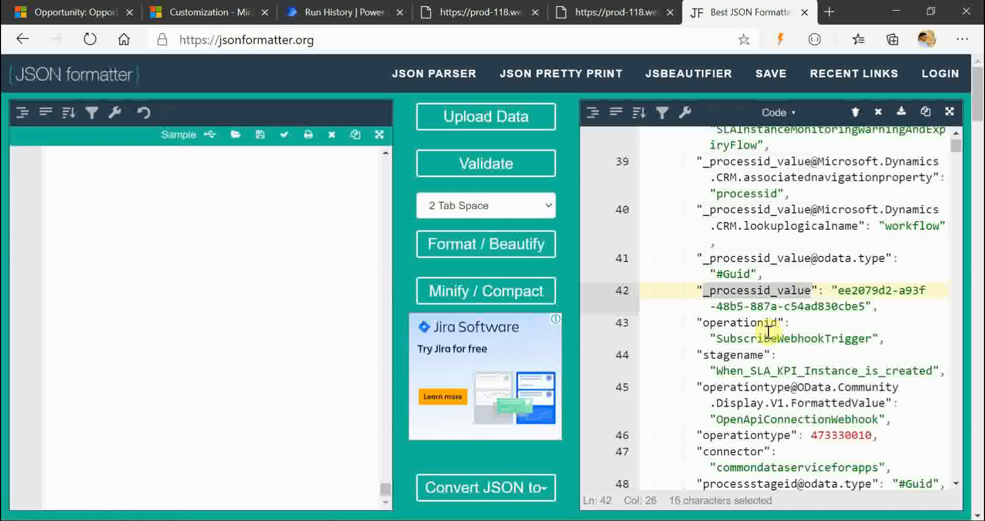
left_click(738, 325)
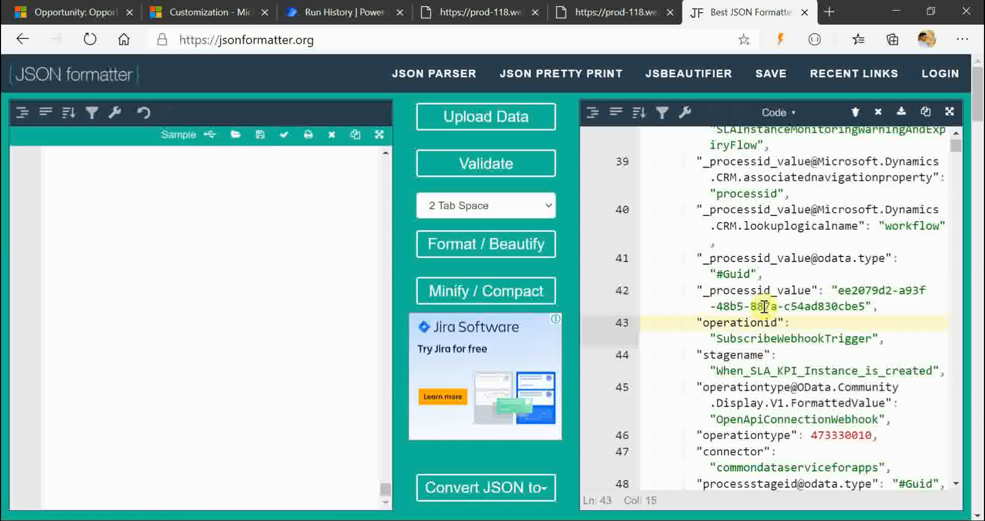
left_click_drag(704, 291, 812, 292)
double_click(780, 291)
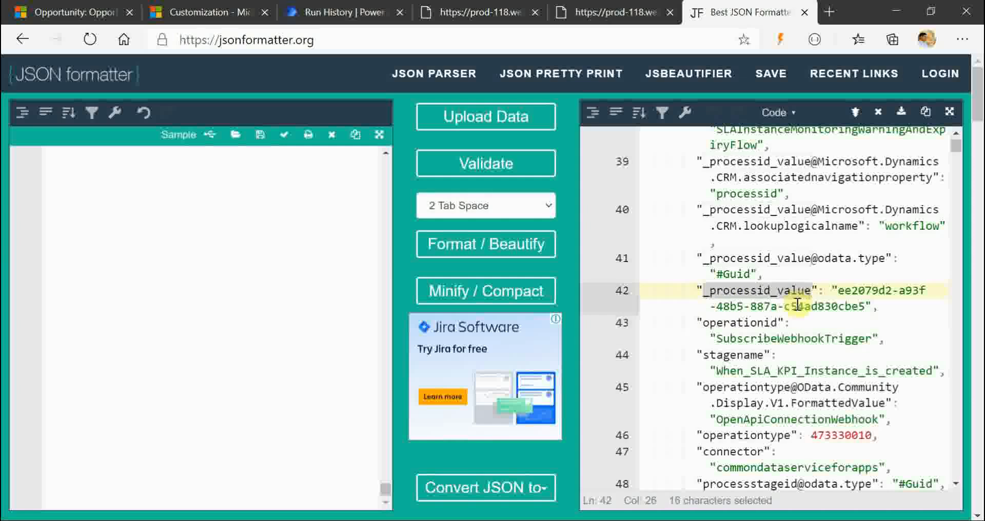
left_click(758, 337)
Step: Check the stagename and processstageid fields of the same process stage record
scroll(738, 336, "down", 1)
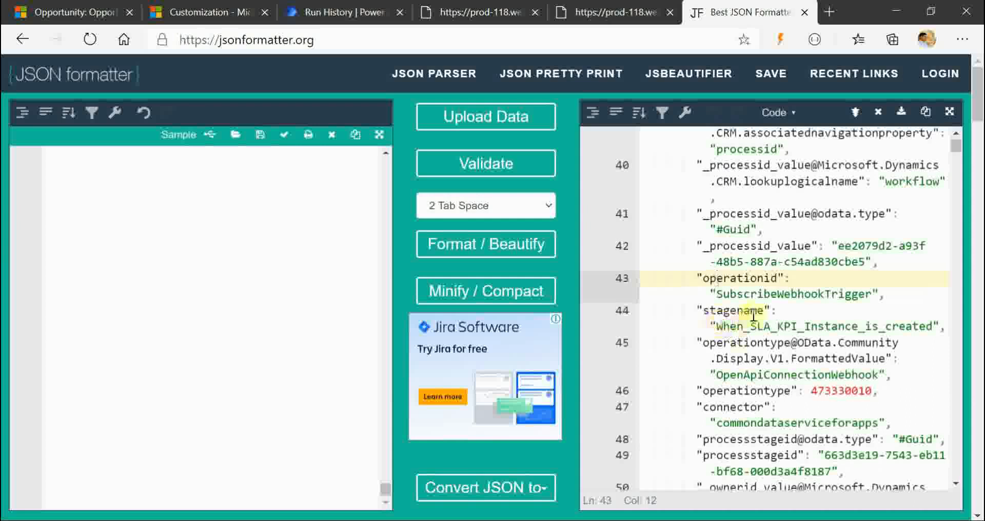
left_click_drag(749, 313, 721, 310)
scroll(742, 356, "down", 1)
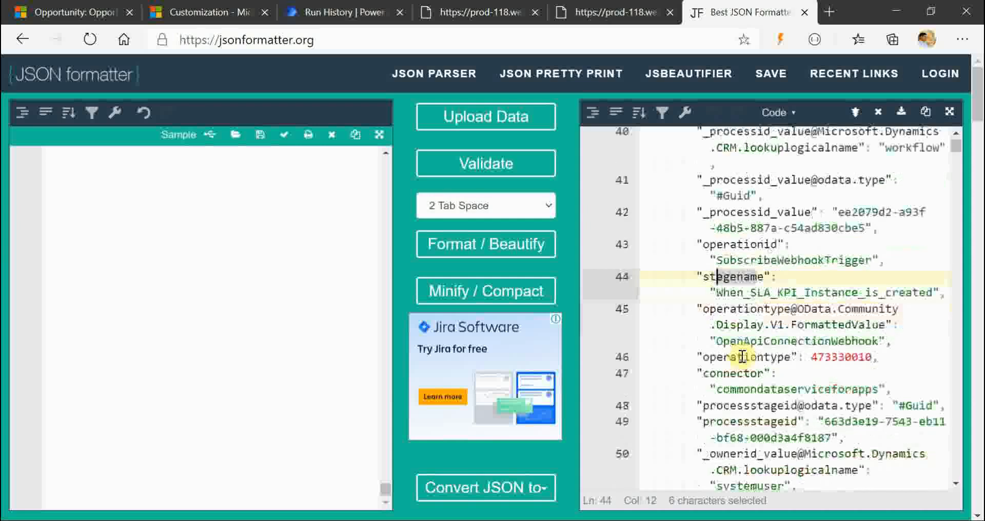
scroll(785, 370, "down", 1)
left_click(799, 402)
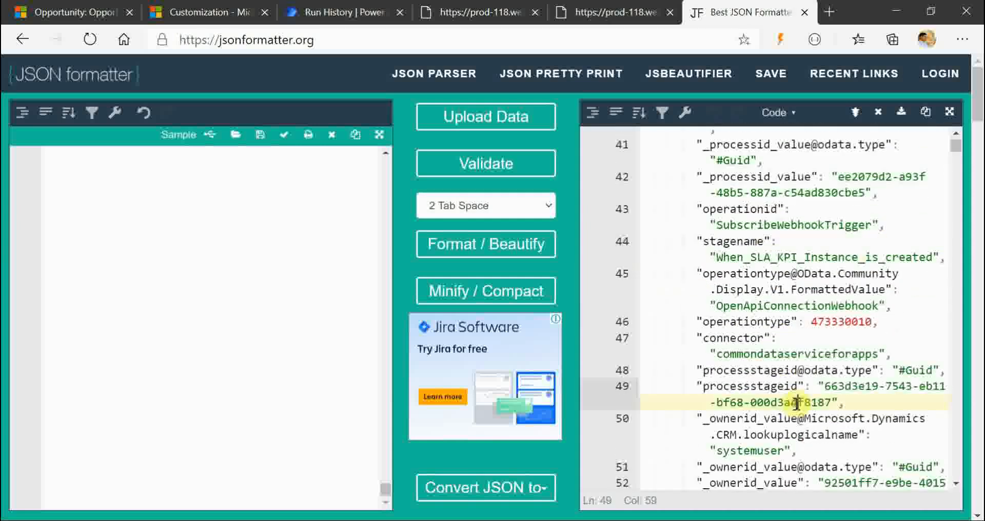
scroll(797, 403, "up", 5)
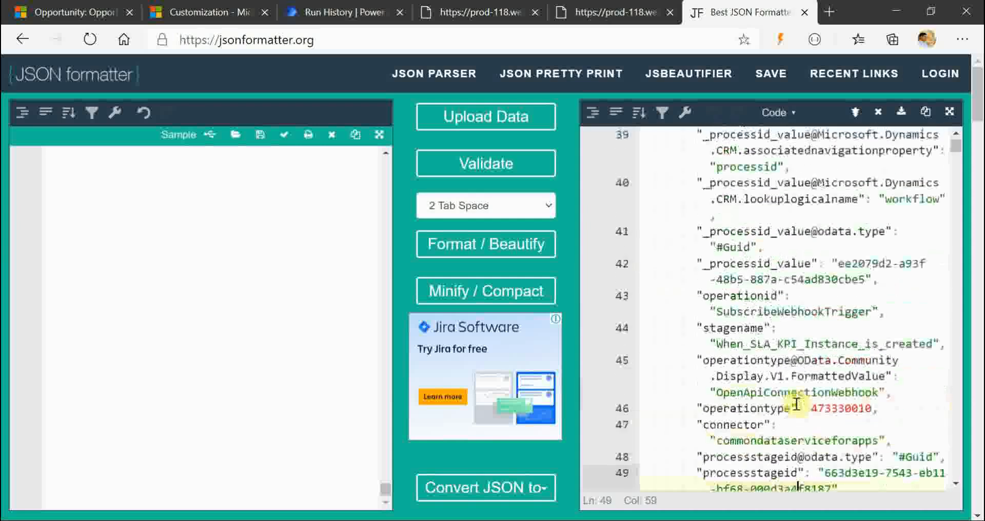
Step: Return to the flow run in Power Automate, reopen the flow for editing and go to the query fields of List records 2
left_click(308, 12)
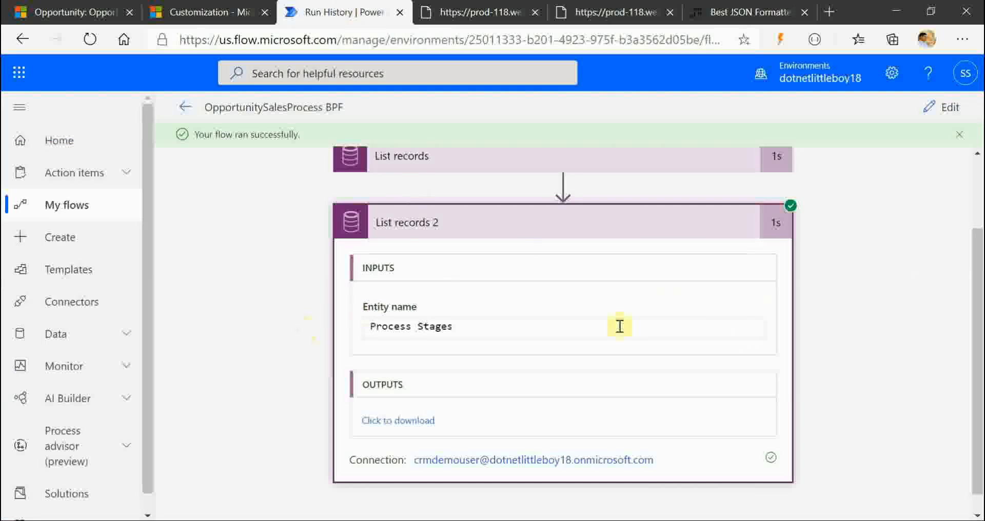
scroll(516, 416, "down", 1)
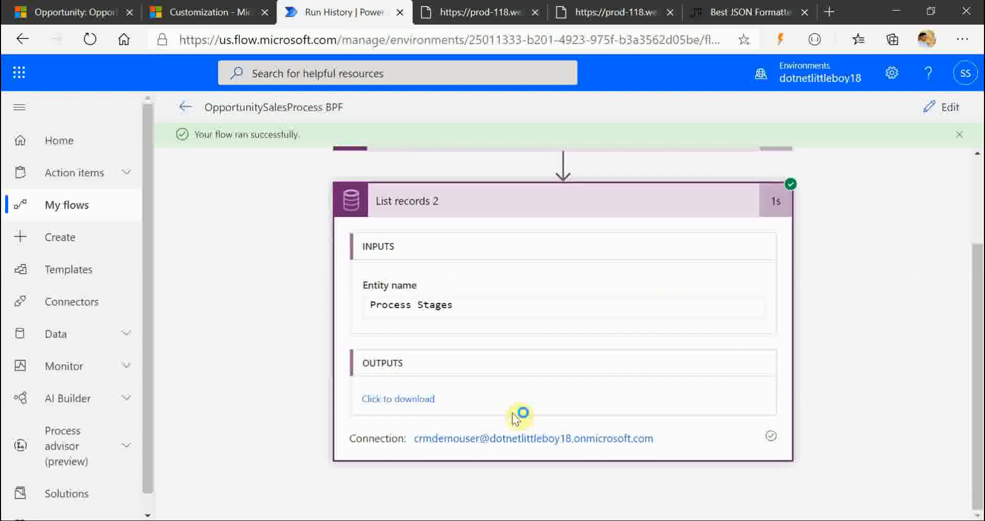
left_click(943, 107)
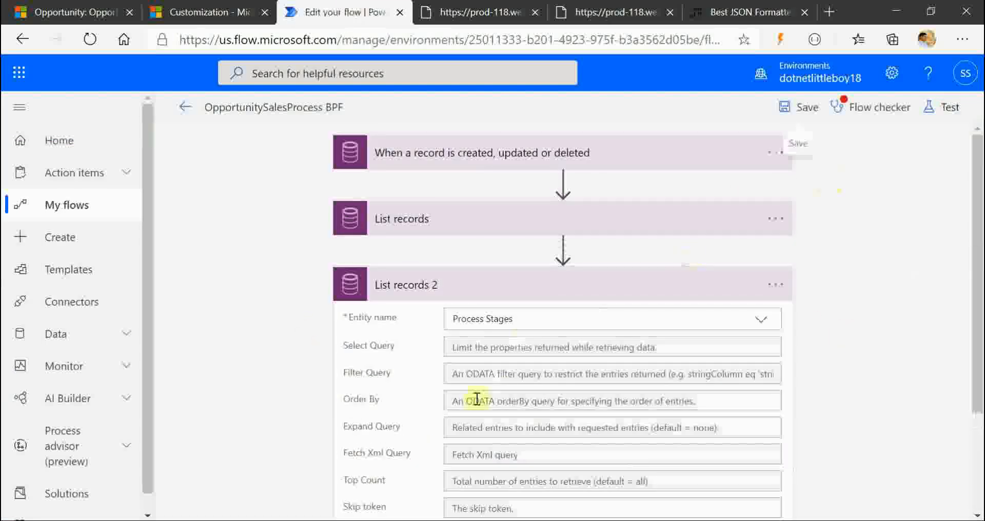
left_click(468, 279)
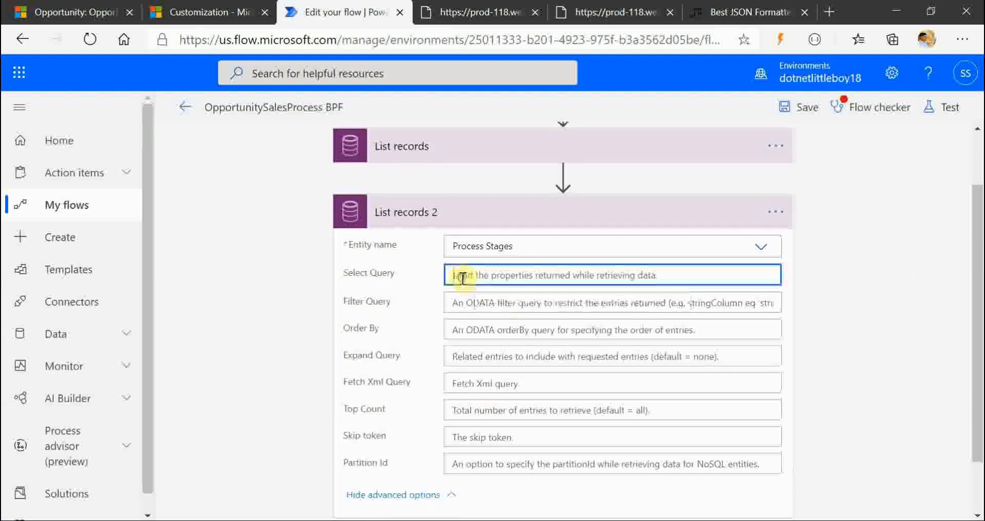
left_click(468, 320)
Step: Switch to the JSON formatter page, find the _processid_value field of the first process stage record and copy its name
left_click(726, 21)
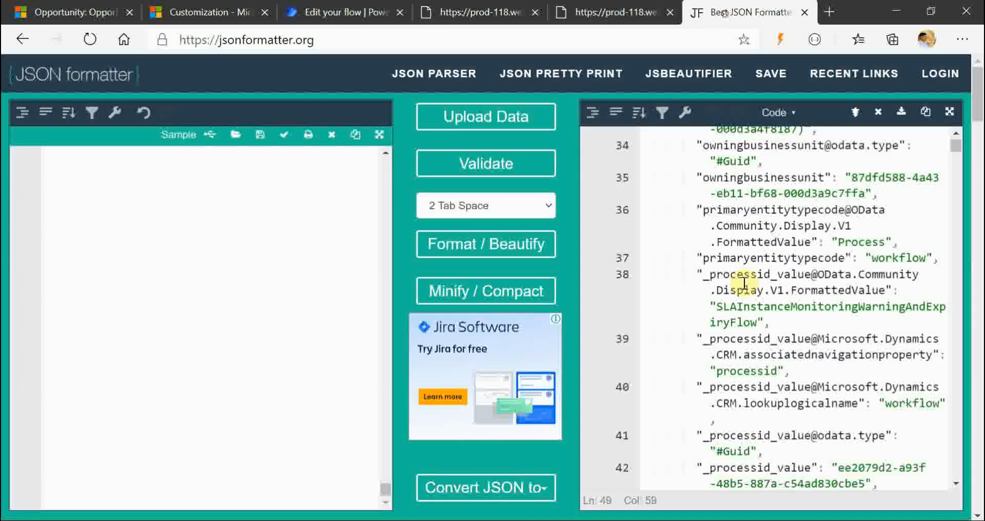
left_click(764, 354)
scroll(766, 362, "up", 1)
scroll(765, 359, "up", 3)
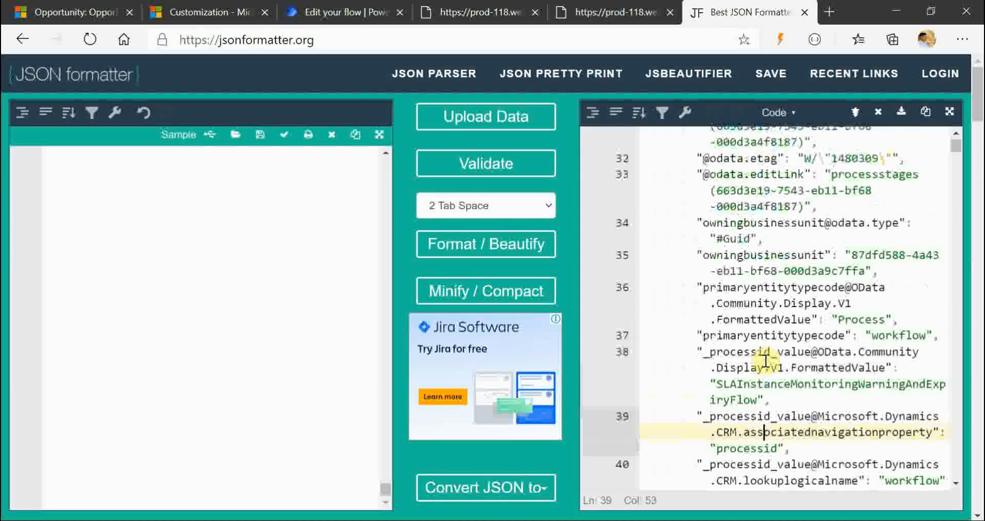
scroll(761, 331, "down", 1)
scroll(763, 334, "down", 2)
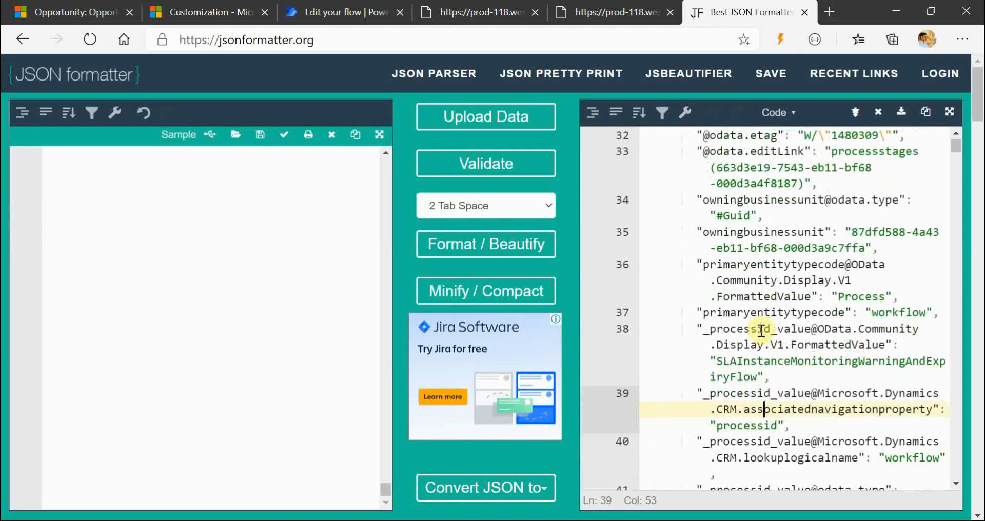
scroll(772, 398, "down", 1)
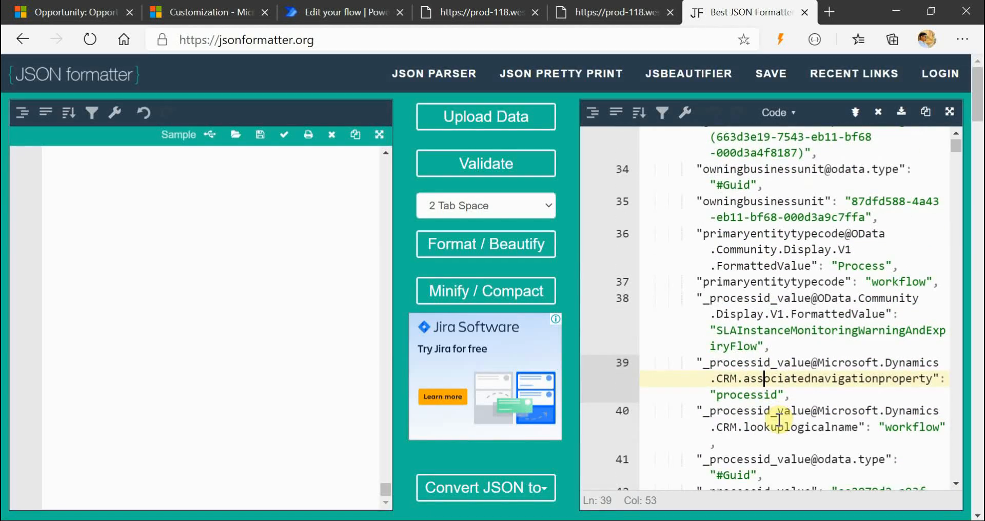
scroll(797, 389, "up", 3)
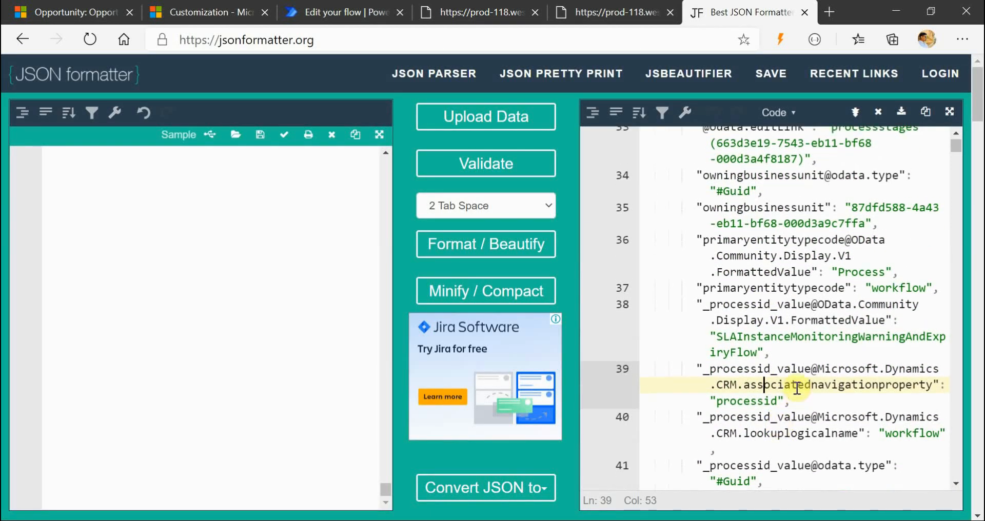
scroll(797, 389, "down", 5)
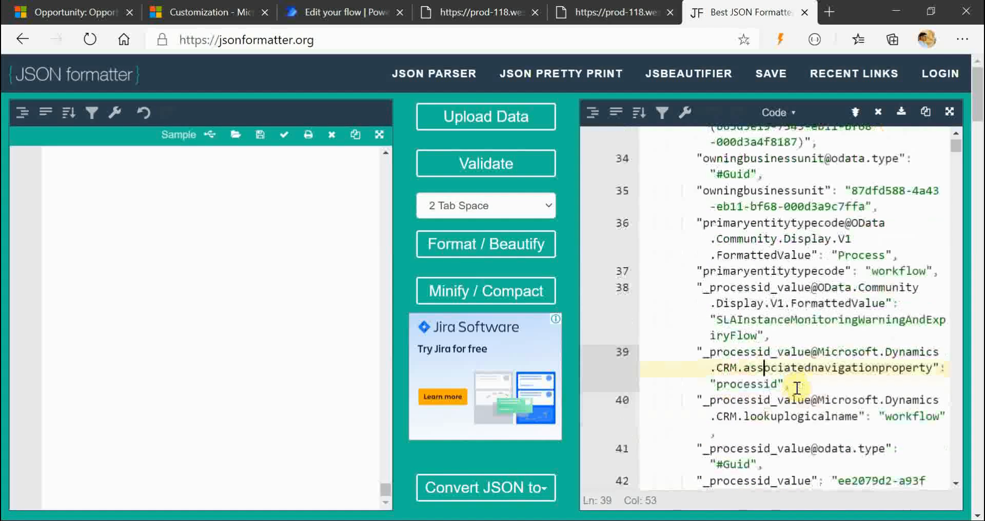
left_click(806, 368)
left_click_drag(794, 368, 700, 371)
key("ctrl+c")
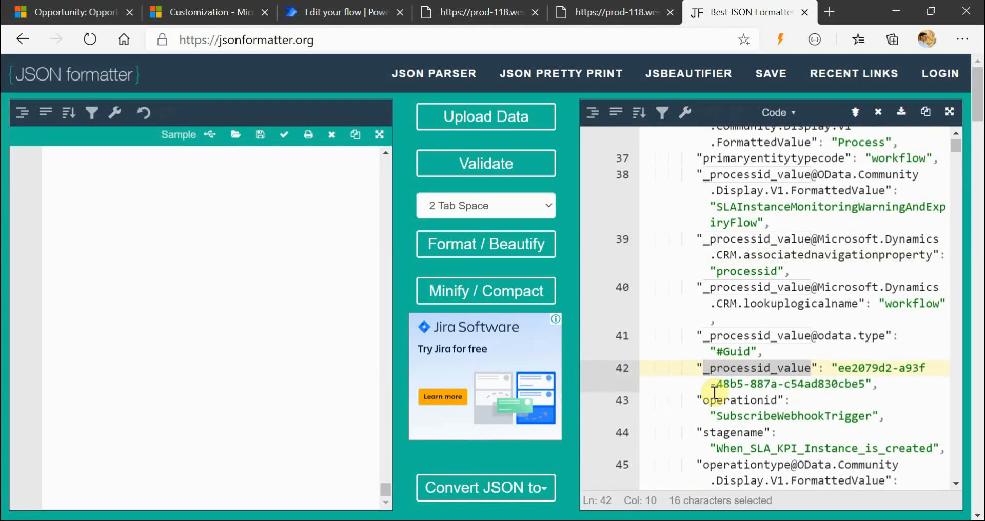
Step: Back in the flow, set List records 2's Filter Query to _processid_value eq '' with the Process (Value) dynamic content between the quotes
left_click(354, 12)
left_click(468, 318)
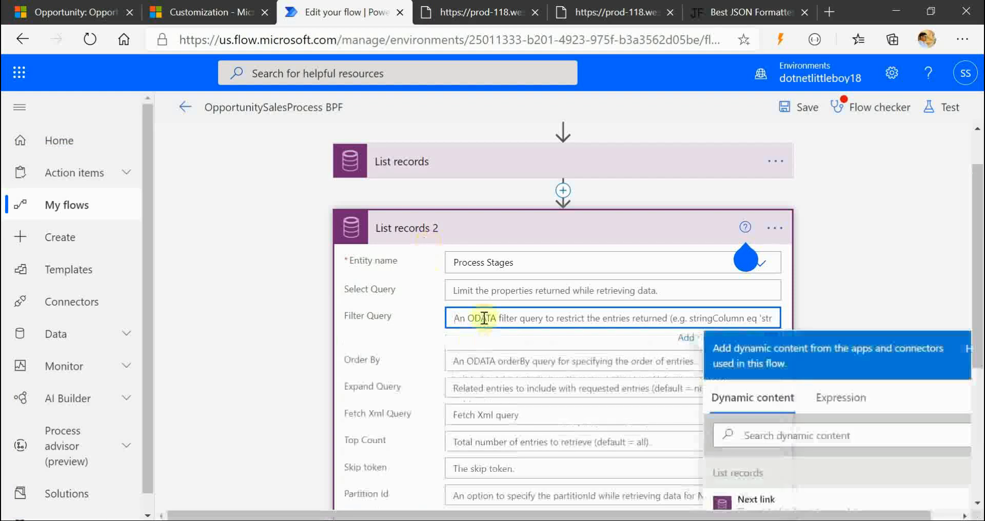
key("ctrl+v")
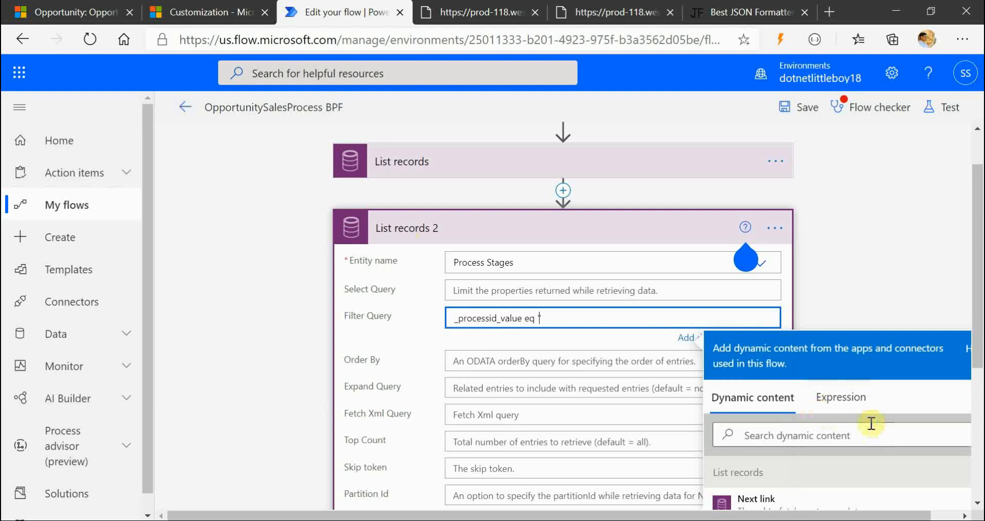
scroll(810, 424, "down", 2)
left_click(793, 368)
type("pro")
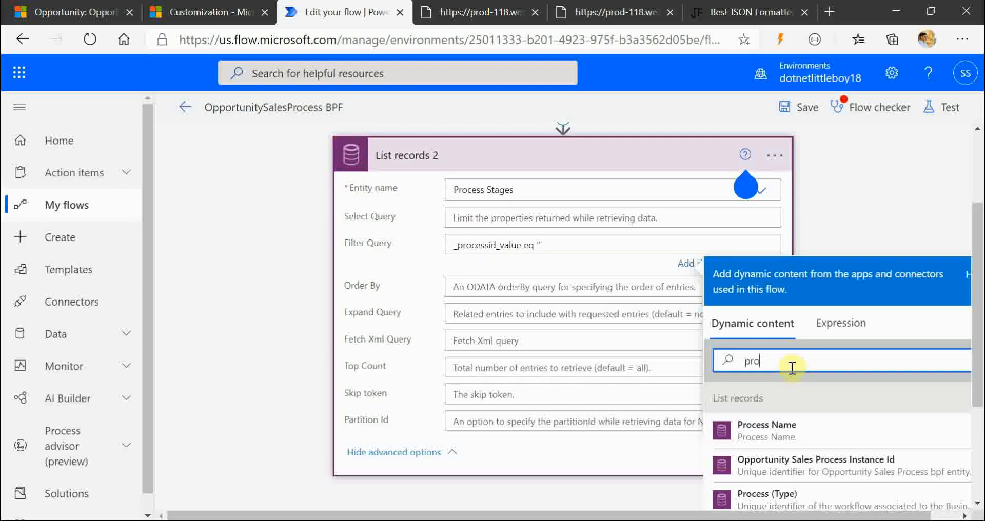
type("ces")
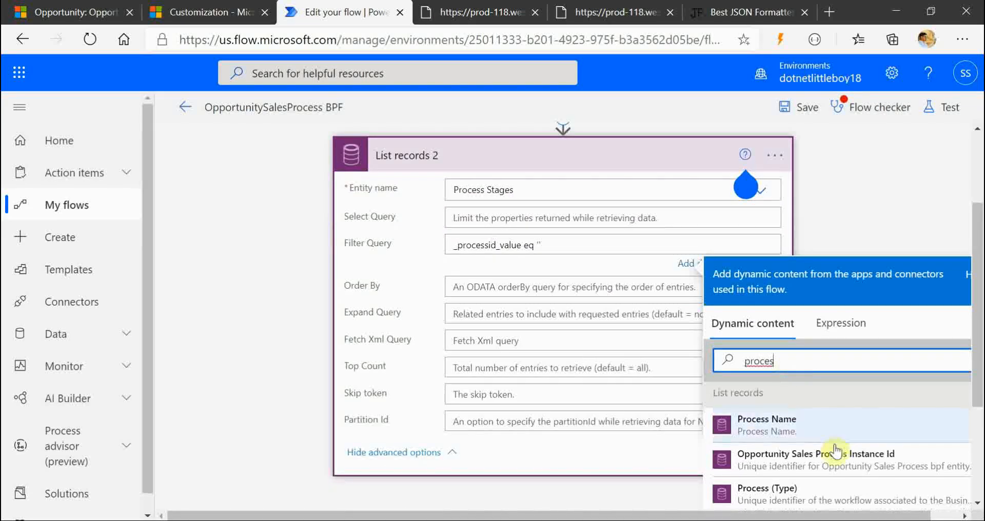
scroll(774, 464, "down", 3)
left_click(805, 416)
left_click(562, 306)
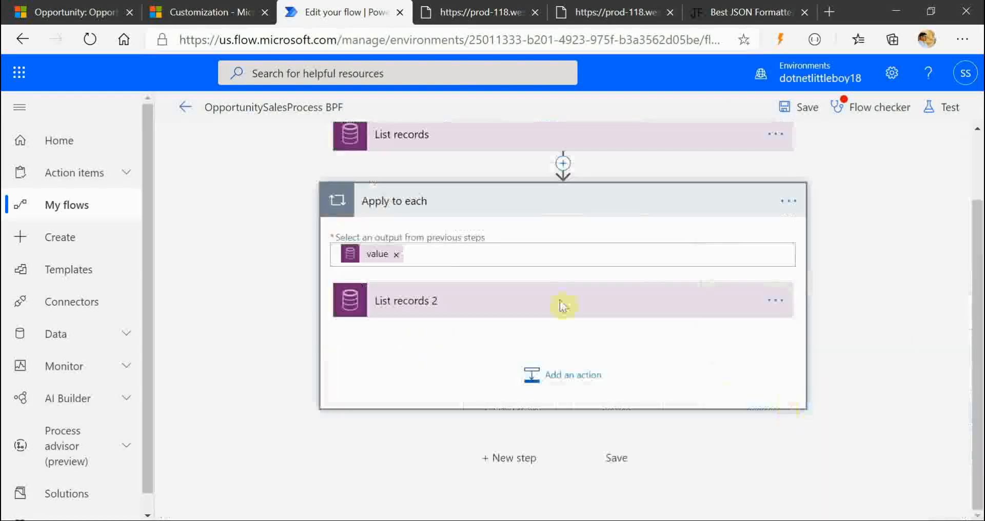
left_click(488, 308)
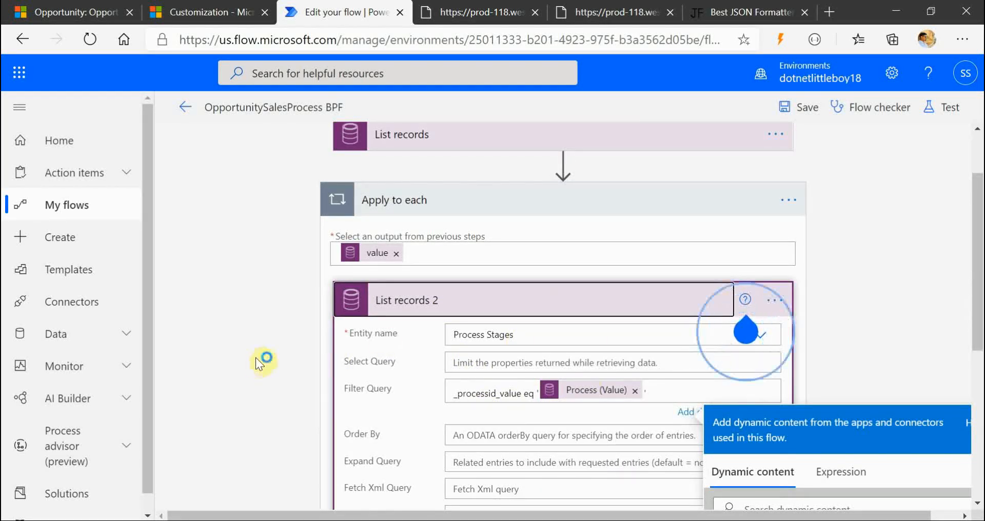
Step: Check the opportunity's active business process, then save the flow and test it automatically with the trigger run from 4 minutes ago
left_click(70, 21)
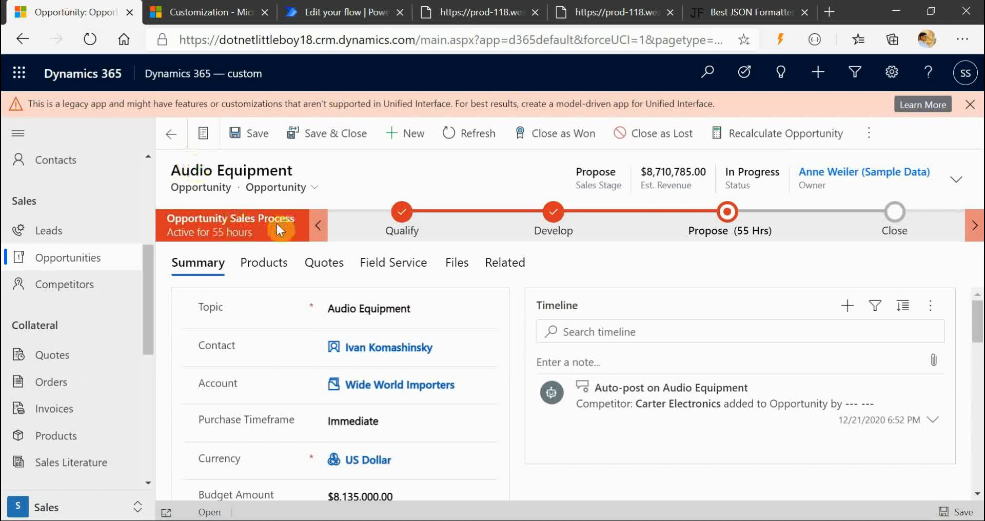
left_click(339, 10)
left_click(811, 107)
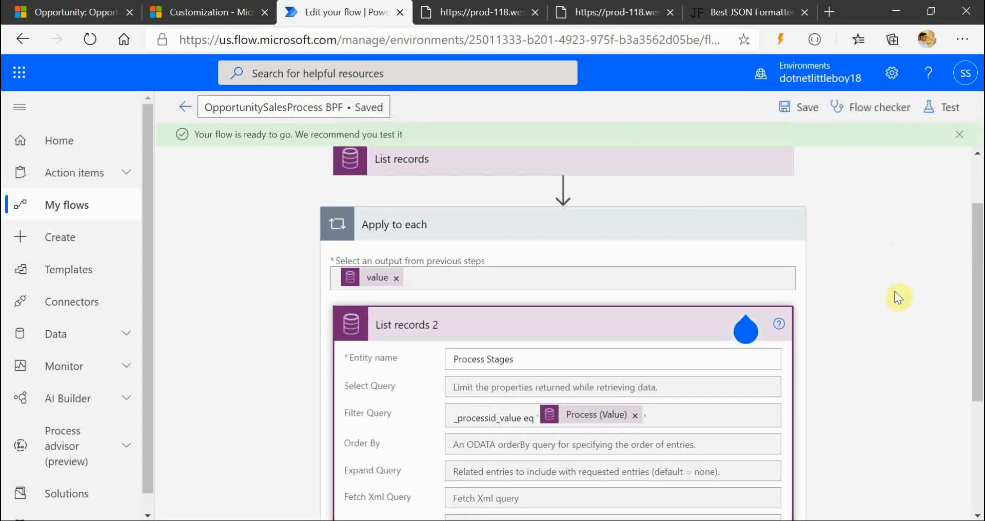
left_click(940, 109)
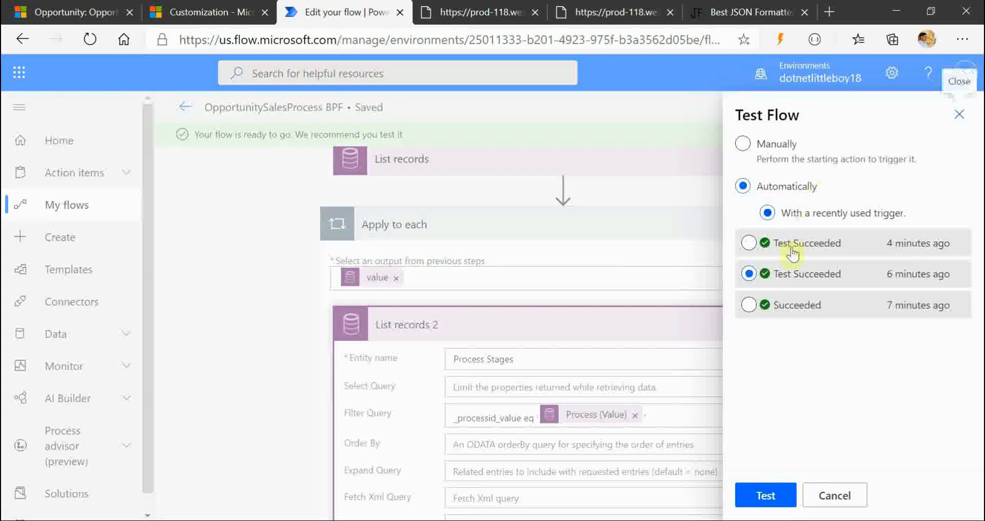
left_click(750, 243)
left_click(765, 495)
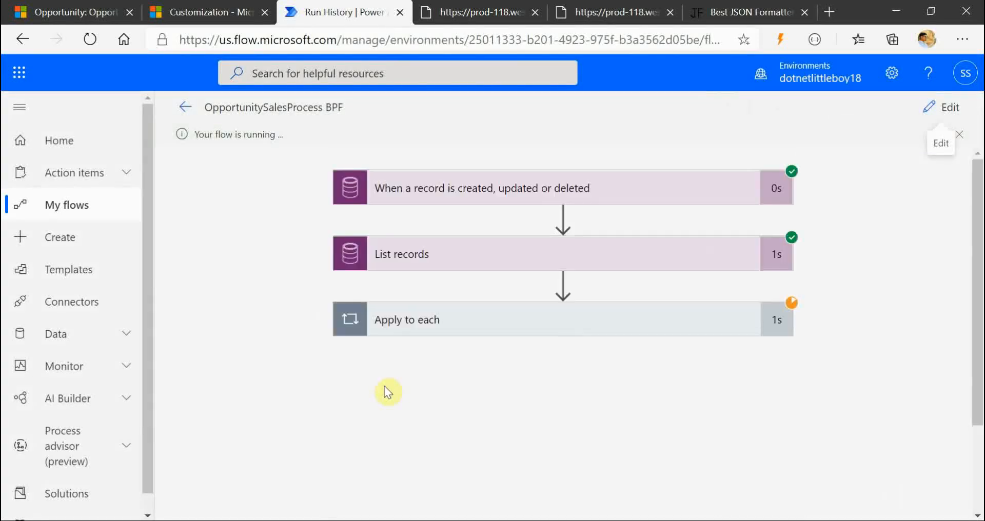
Step: Expand Apply to each and List records 2 in the test run and open the lookup's full output
scroll(875, 382, "down", 2)
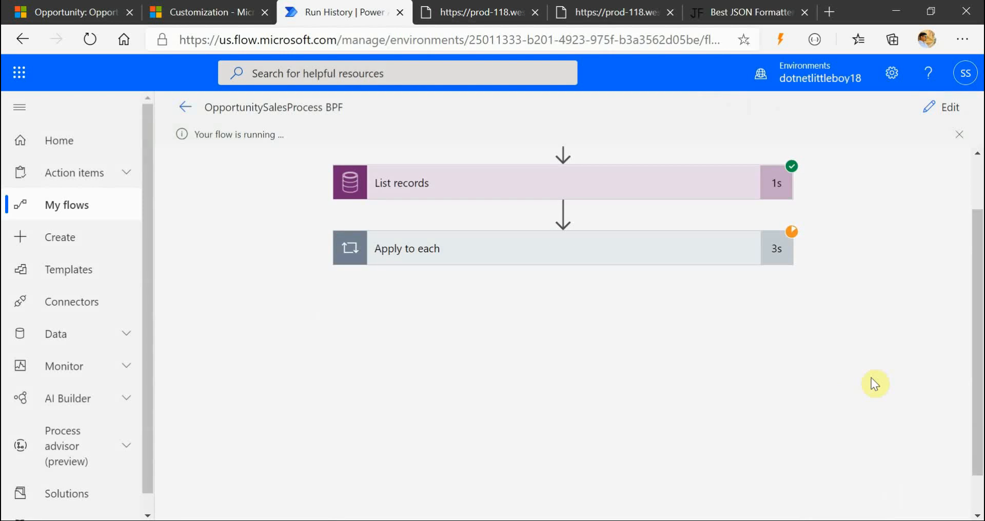
left_click(622, 260)
left_click(535, 282)
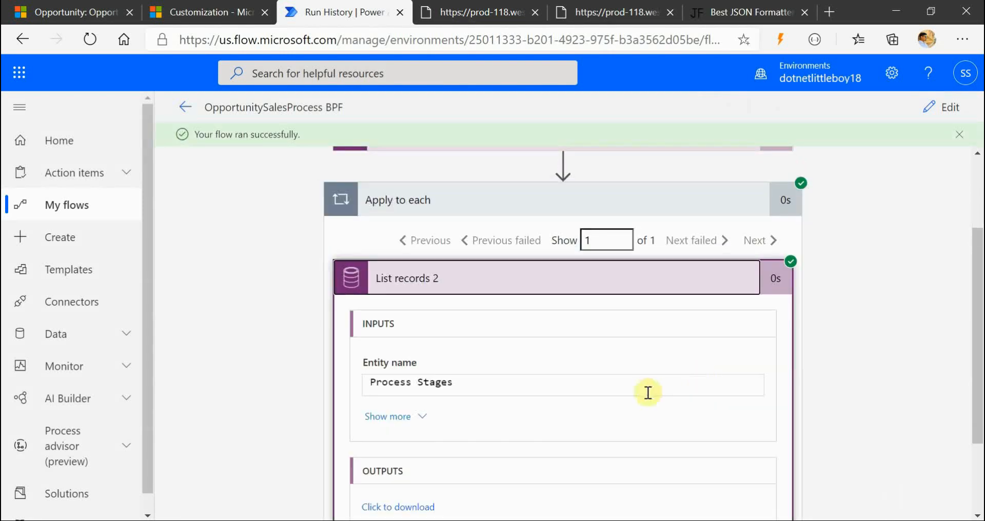
scroll(644, 391, "down", 2)
left_click(412, 399)
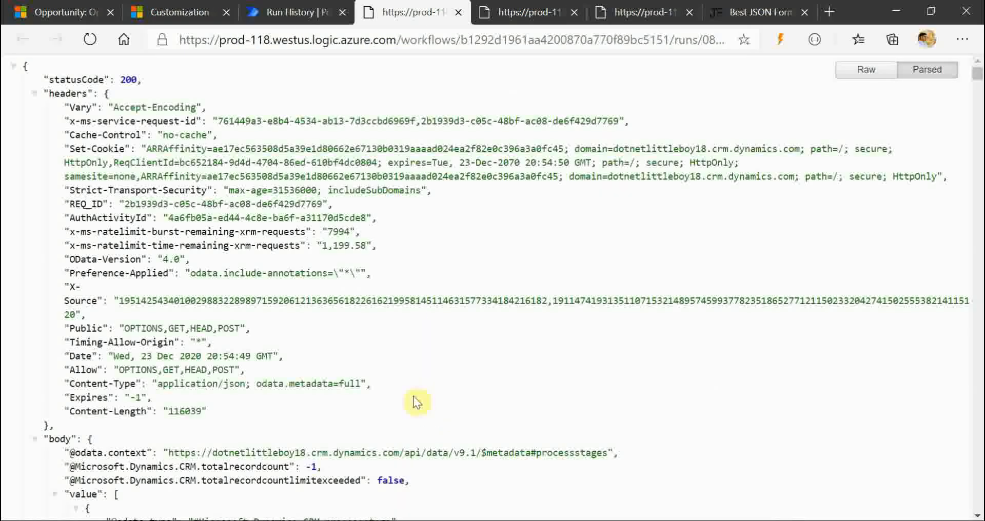
Step: Collapse each record in the output's value array and compare the records with the stages of the Audio Equipment opportunity's sales process
scroll(239, 343, "down", 15)
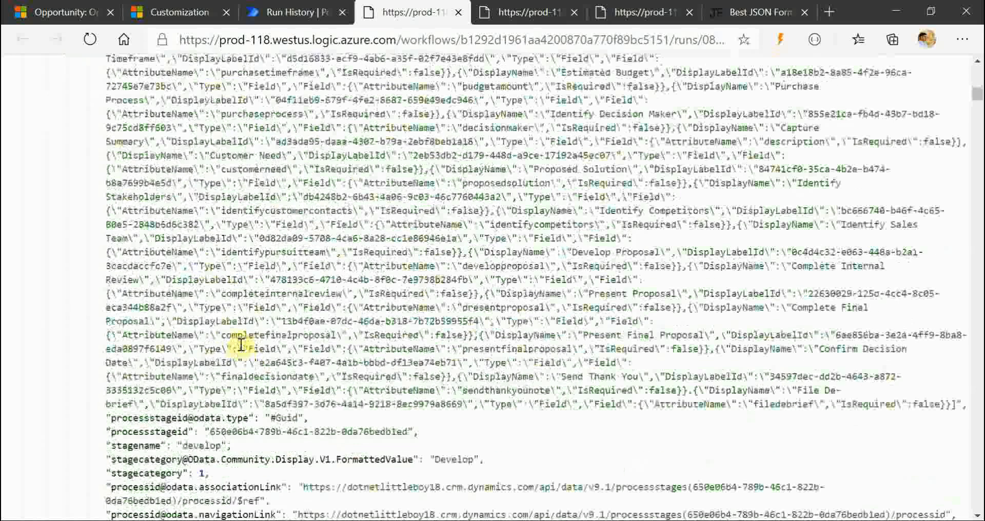
scroll(239, 344, "up", 15)
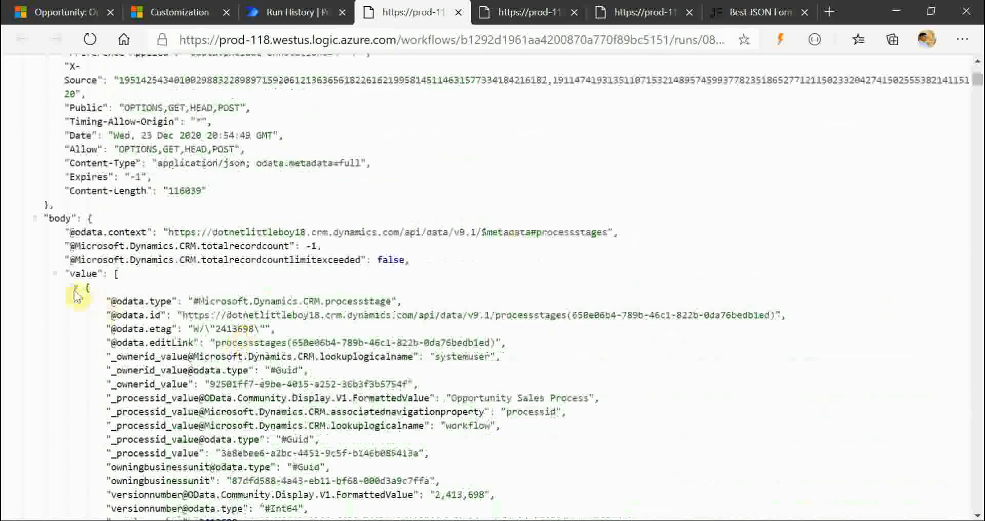
left_click(75, 289)
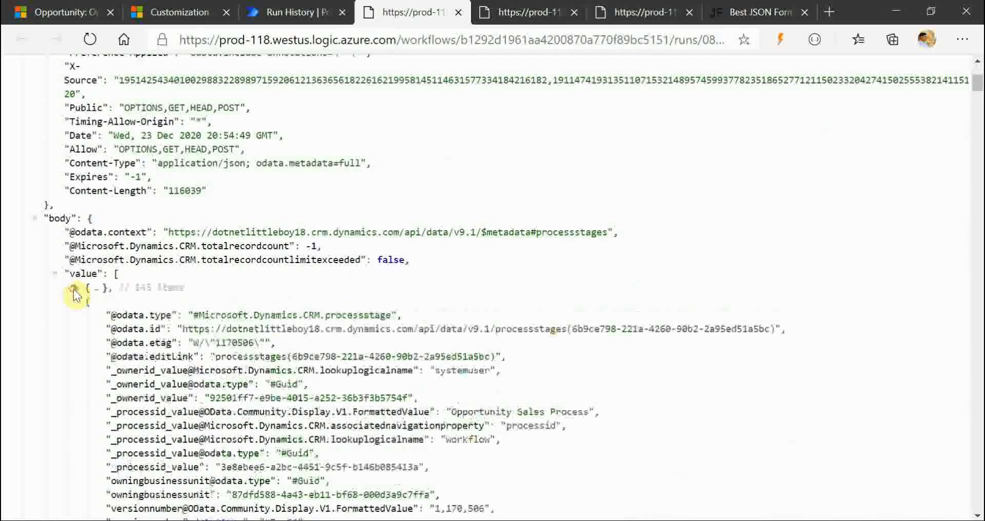
left_click(75, 302)
left_click(76, 315)
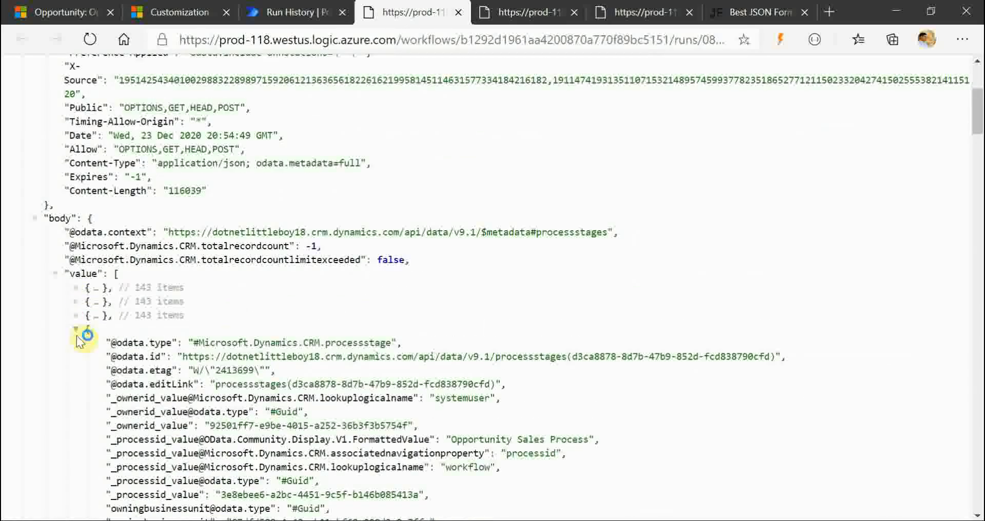
left_click(75, 329)
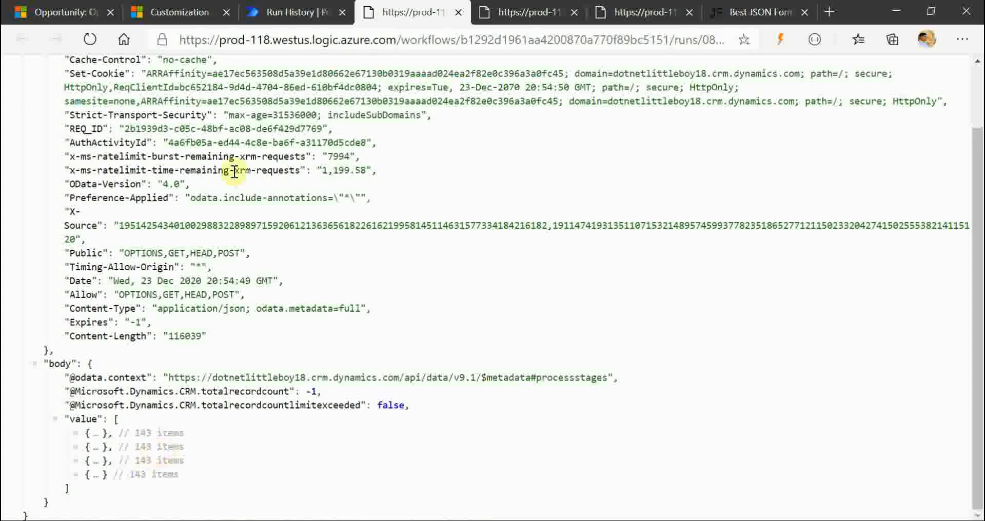
left_click(64, 11)
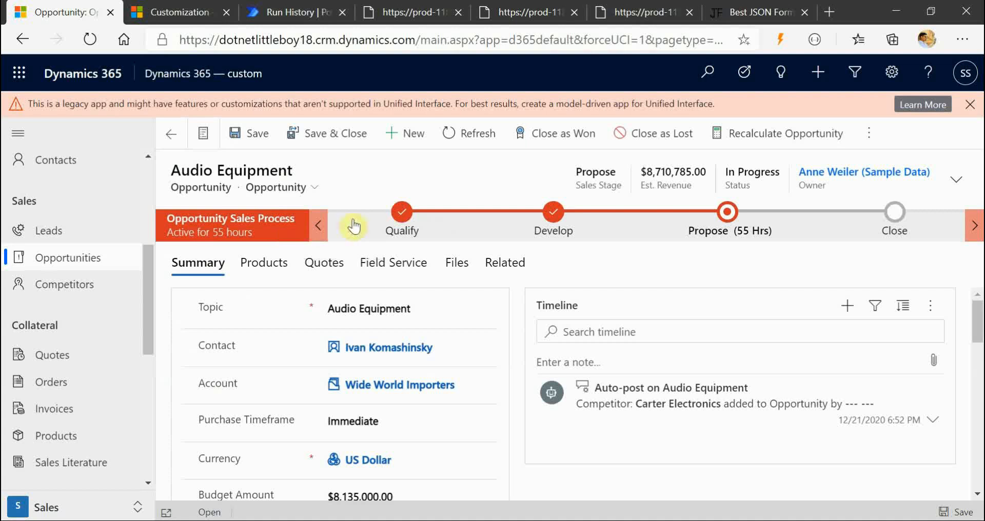
left_click(300, 12)
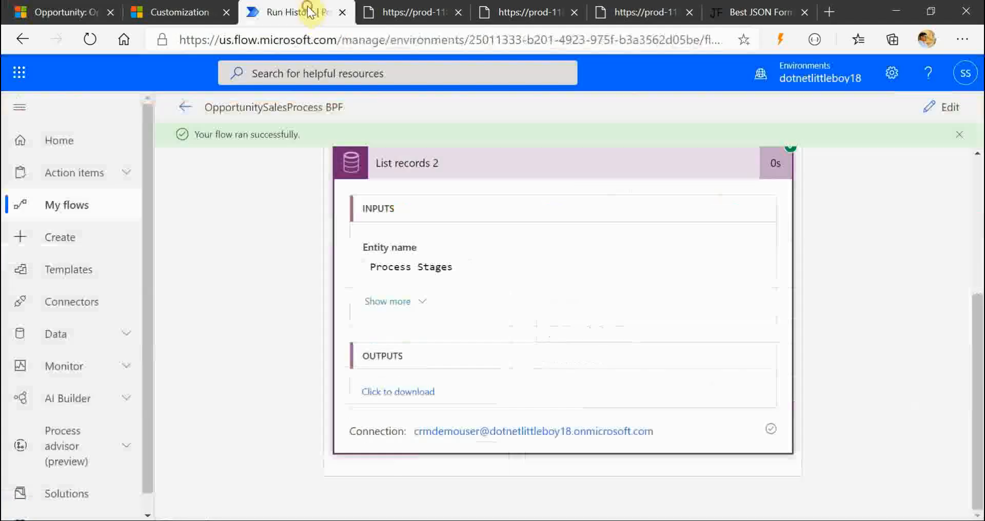
left_click(411, 12)
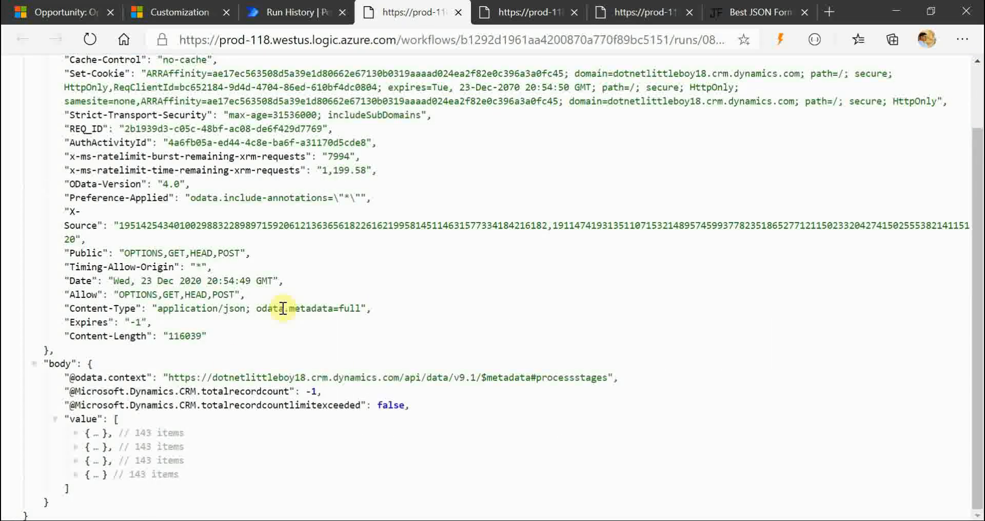
Step: Expand the first returned process stage, examine its processstageid and stagename fields, and return to the Audio Equipment opportunity
scroll(194, 440, "down", 8)
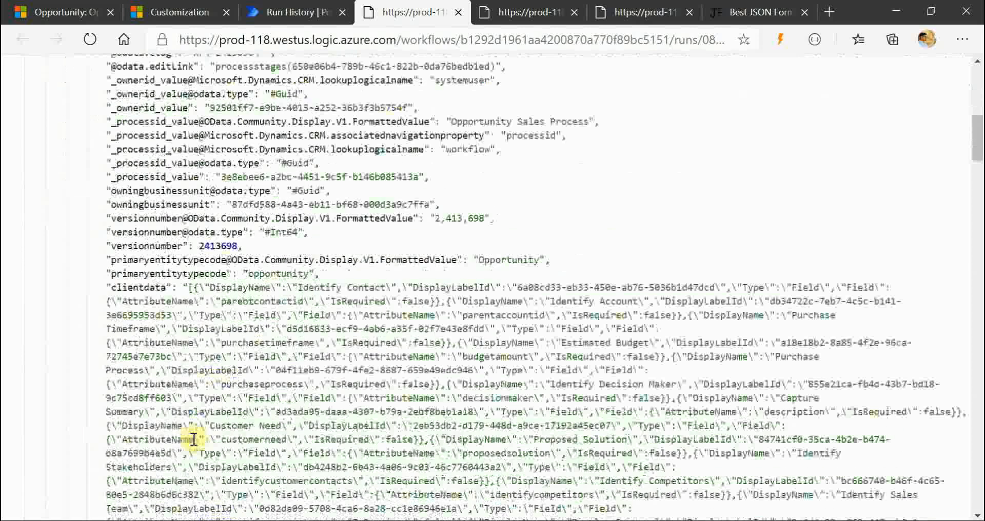
scroll(194, 446, "down", 5)
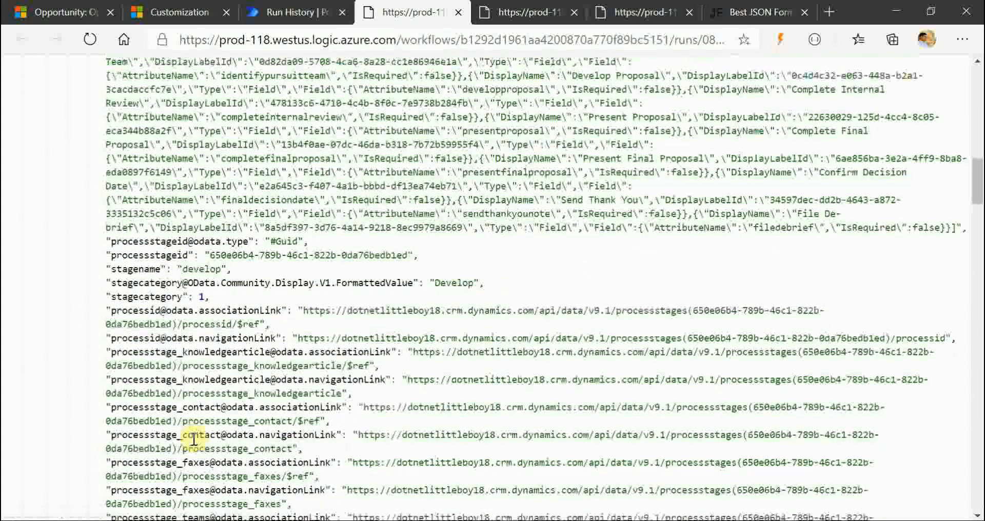
double_click(171, 254)
left_click(162, 269)
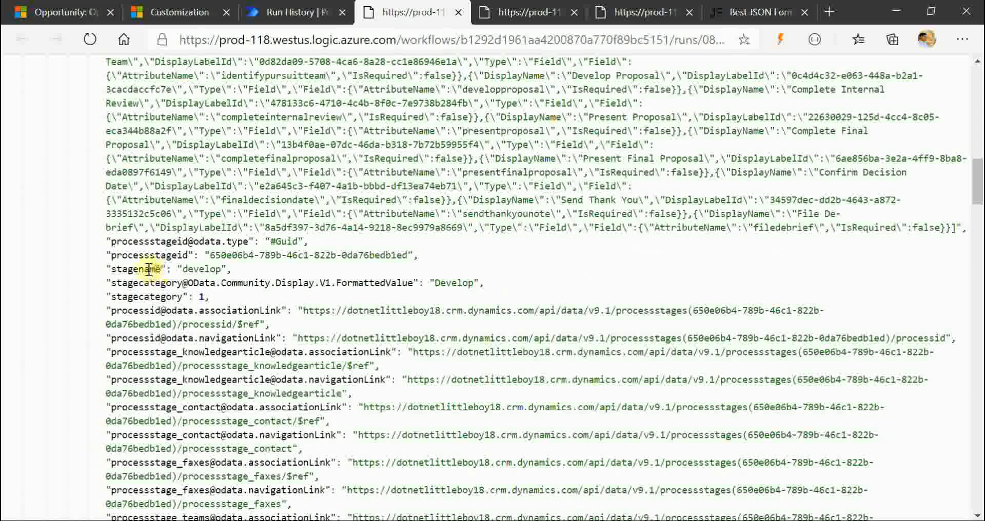
left_click(189, 273)
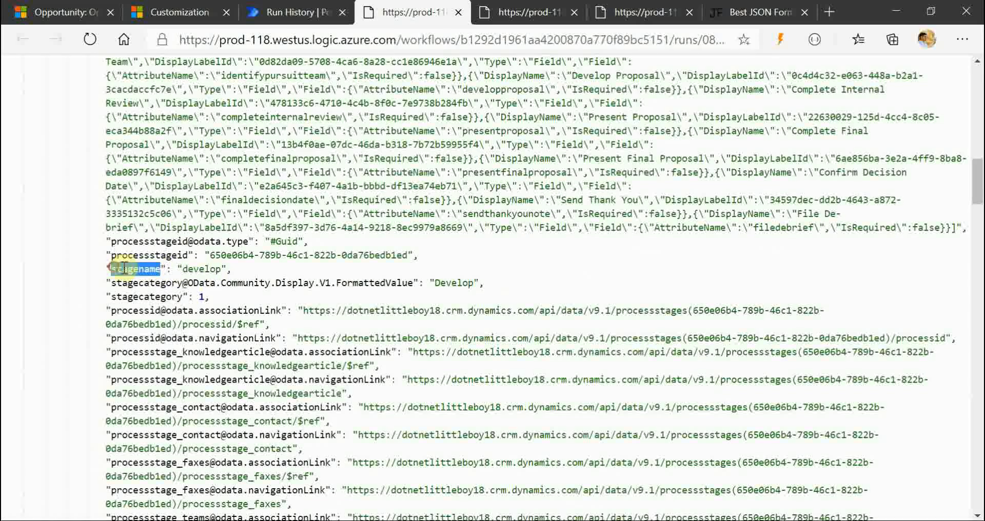
left_click_drag(189, 255, 137, 258)
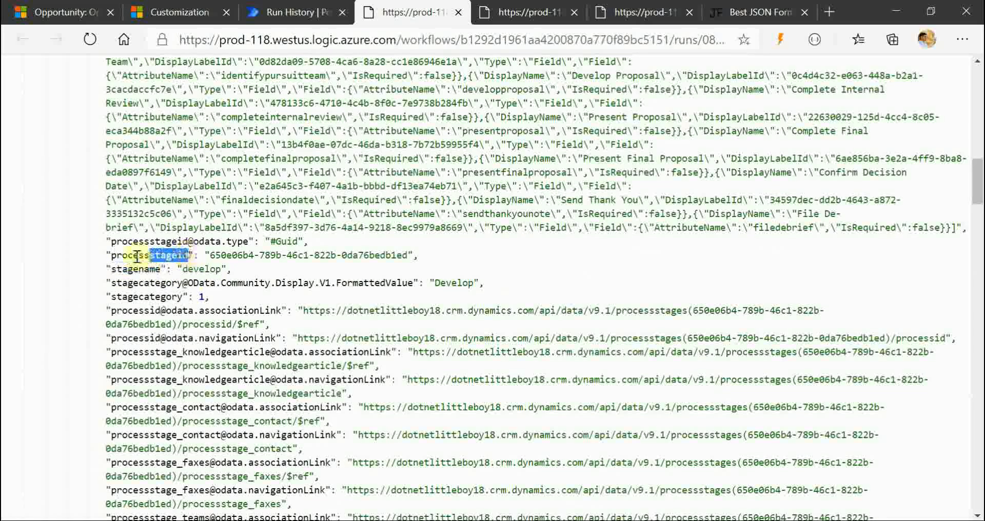
left_click(163, 260)
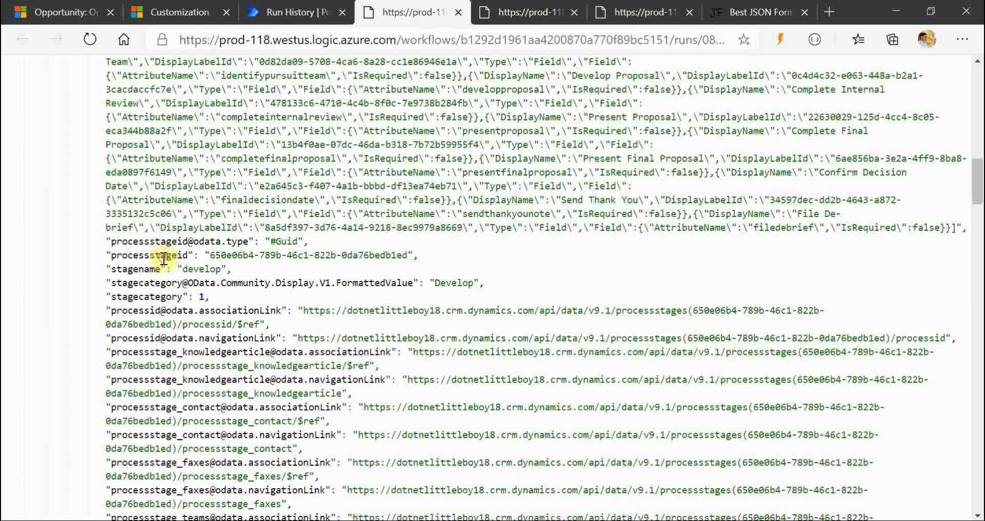
left_click(67, 21)
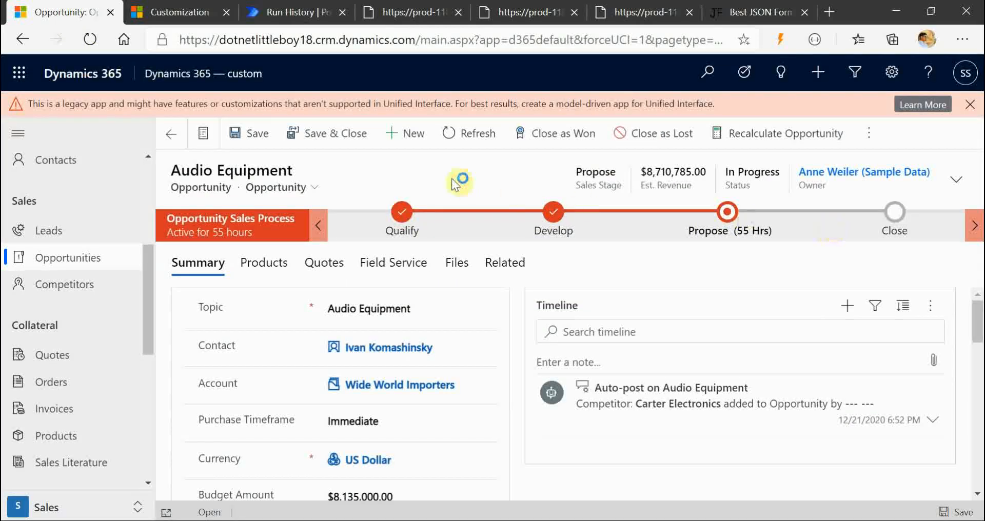
Step: Switch to the flow's run page, open the flow for editing, and review the List records 2 query settings
left_click(293, 12)
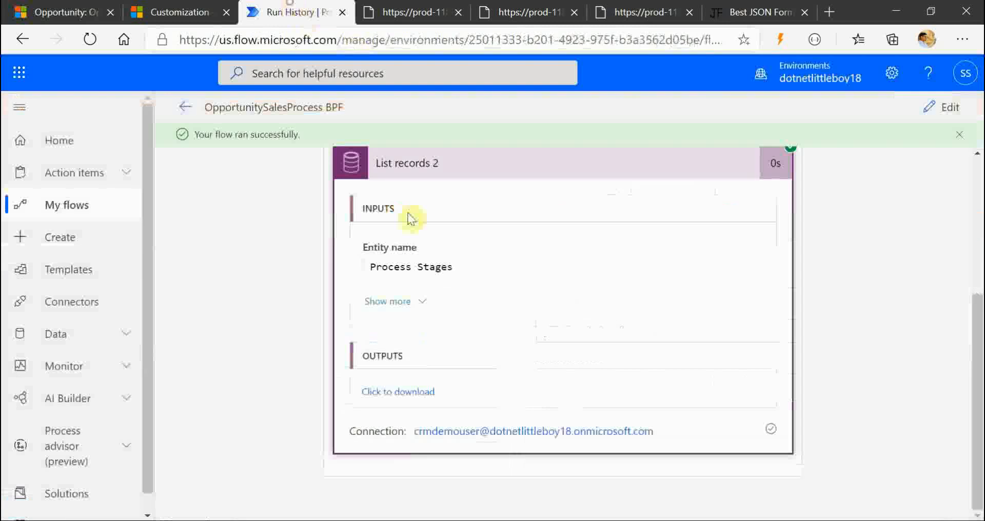
left_click(930, 108)
scroll(536, 308, "down", 3)
scroll(538, 306, "down", 3)
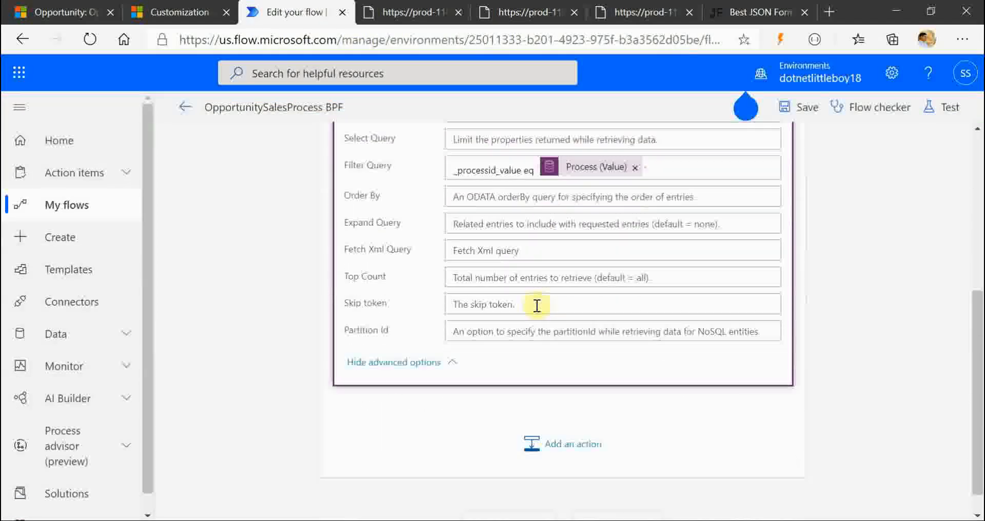
scroll(539, 306, "up", 6)
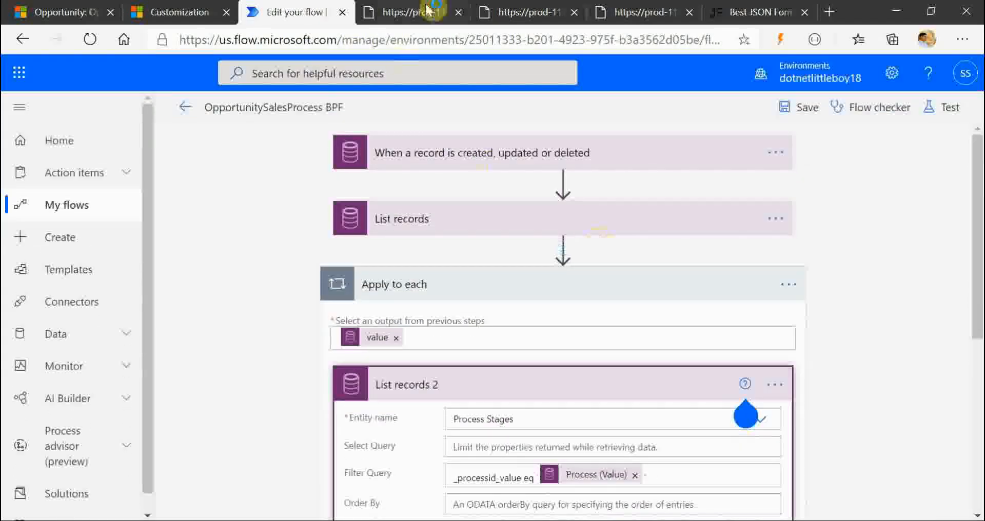
Step: Check the process stage ID and name in the raw lookup output against the Audio Equipment opportunity's stages, and return to the flow editor
left_click(410, 12)
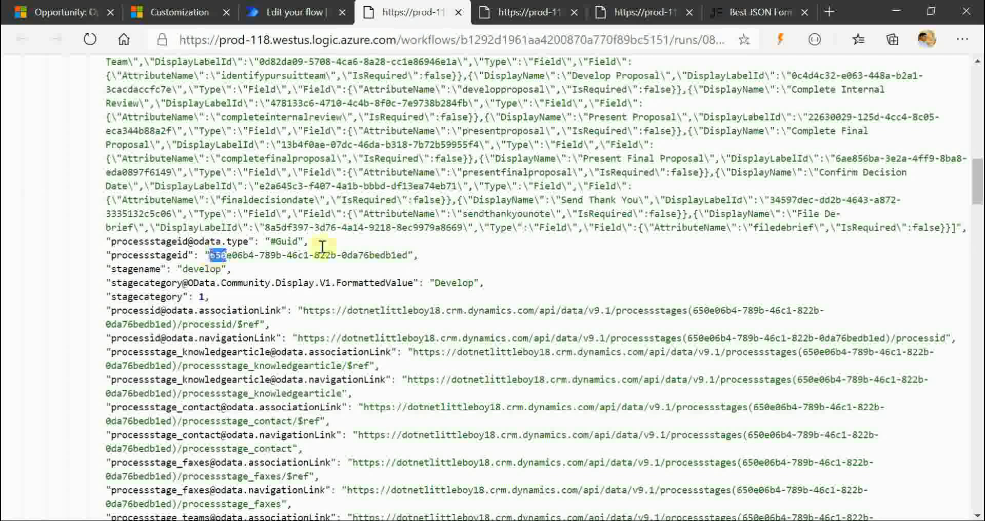
left_click(56, 12)
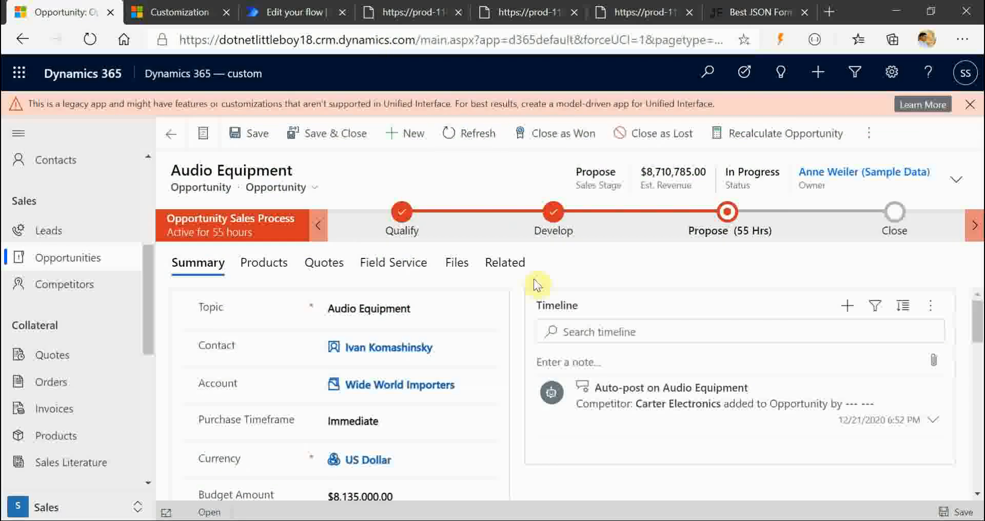
left_click(308, 12)
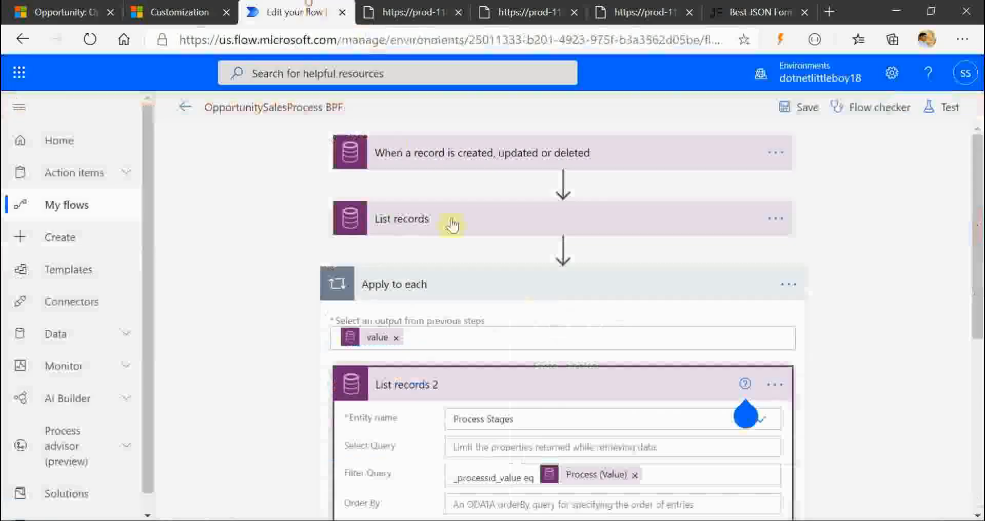
Step: Insert an Initialize variable action between the trigger and List records, with name QualifyVariable and type String
left_click(562, 182)
left_click(543, 203)
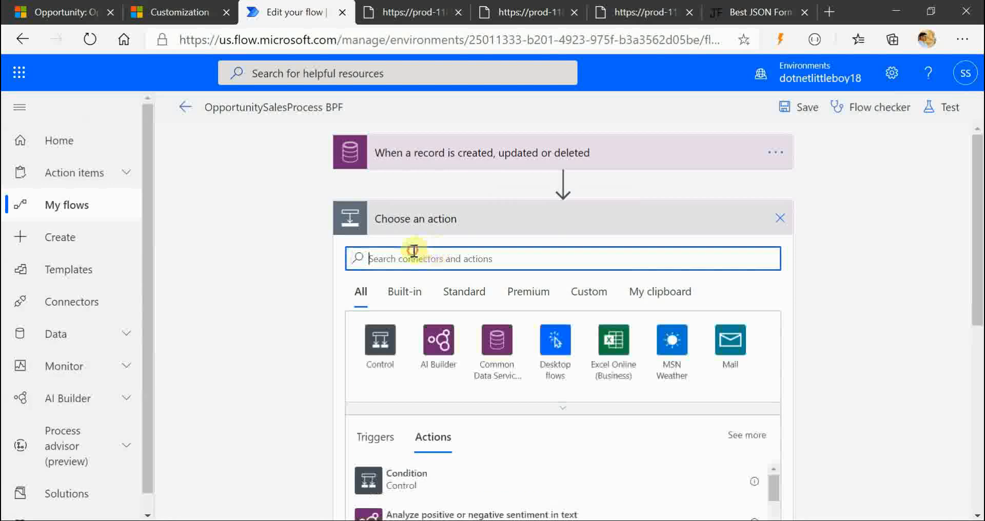
type("varia")
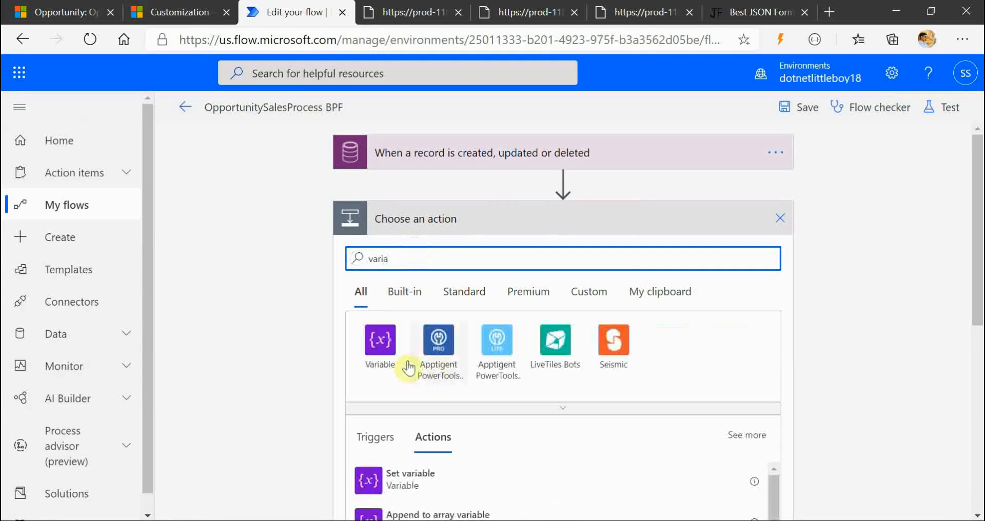
left_click(386, 350)
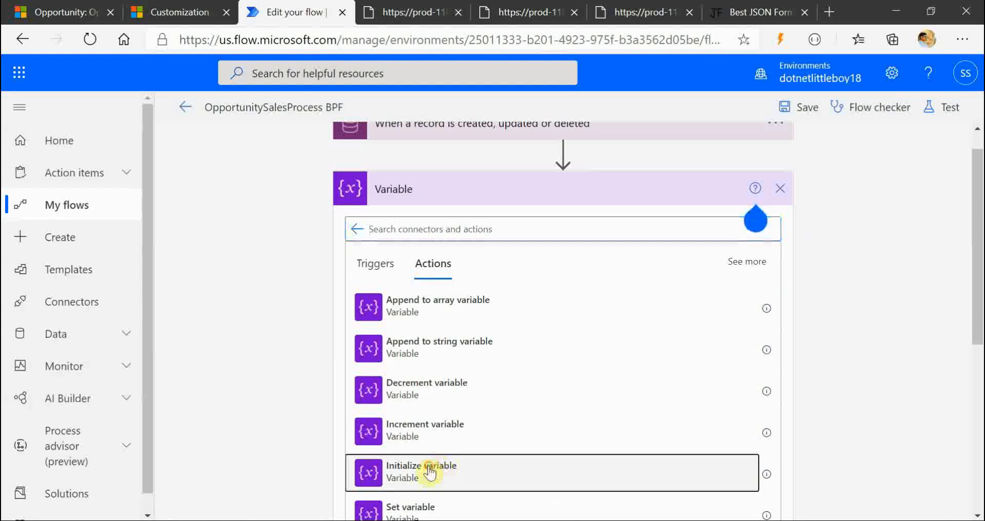
left_click(453, 469)
left_click(476, 218)
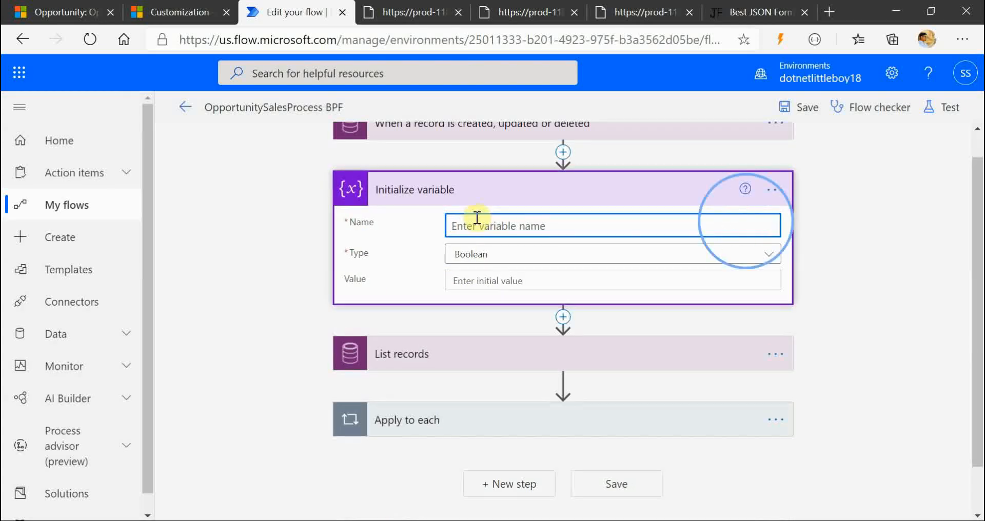
type("QualifyVariable")
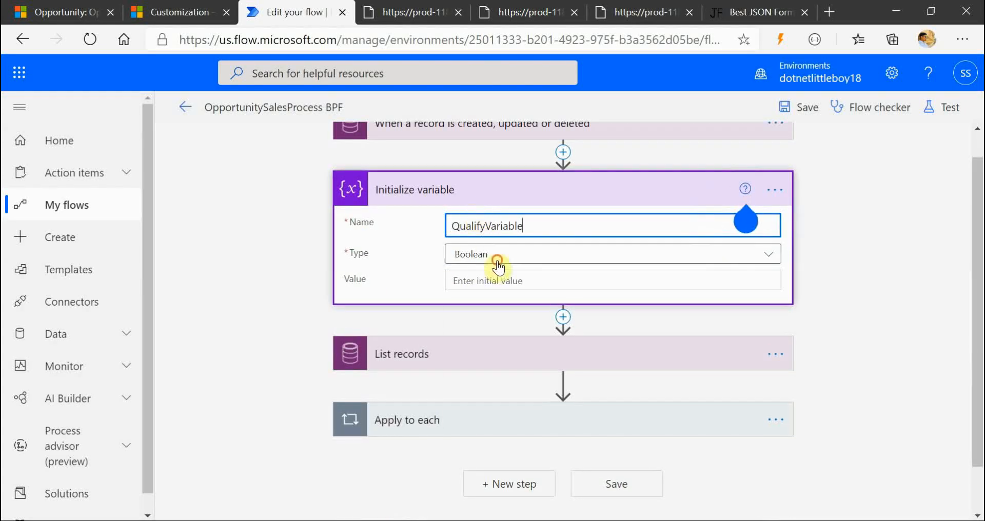
left_click(496, 255)
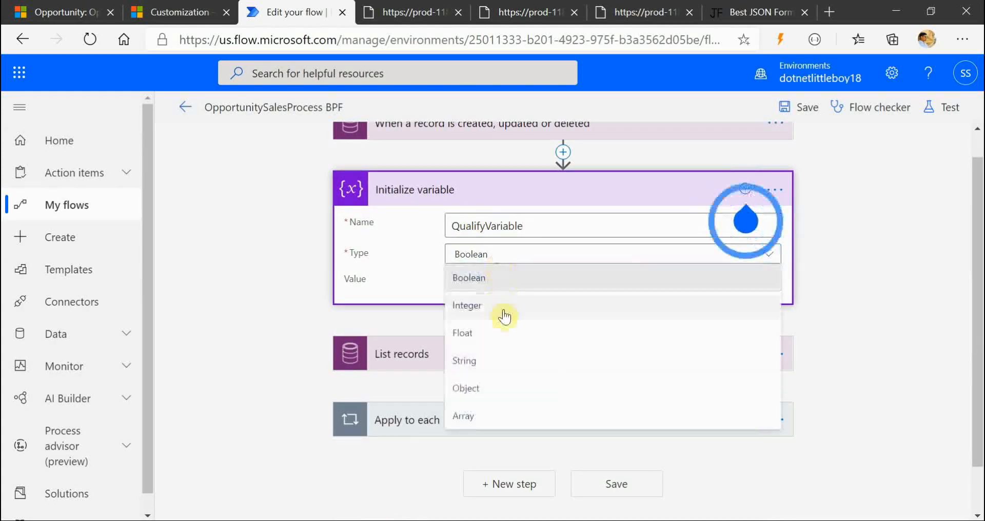
left_click(484, 366)
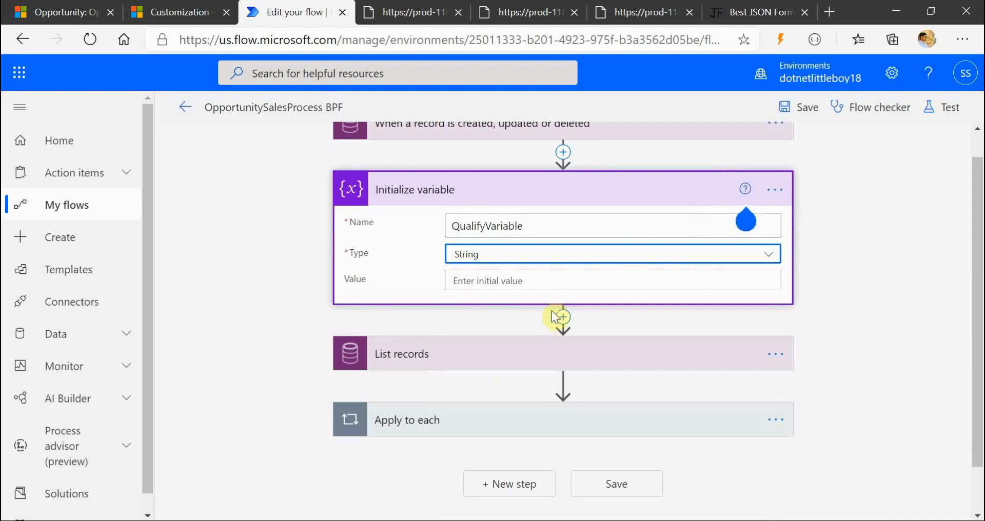
Step: Add a second Initialize variable action after the QualifyVariable one, with name DevelopVariable and type String
left_click(563, 316)
left_click(534, 341)
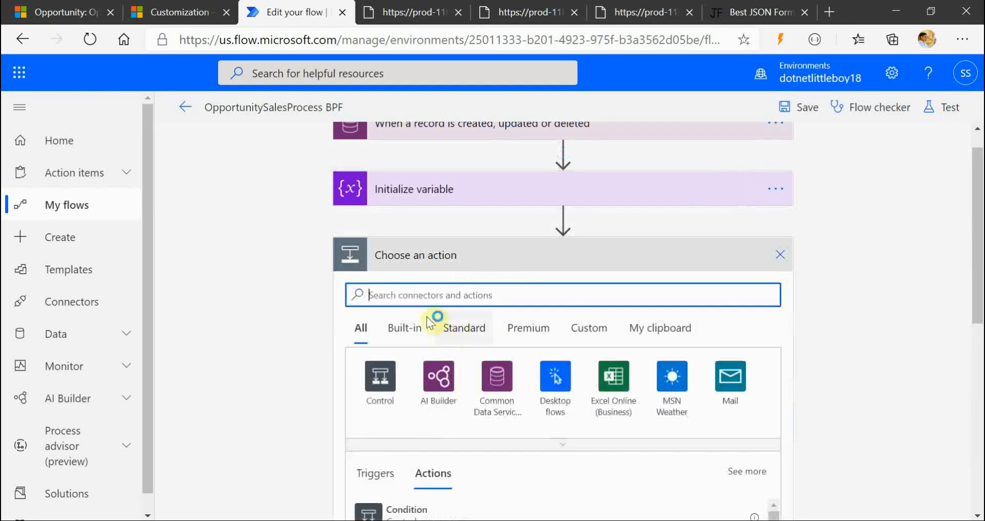
type("varia")
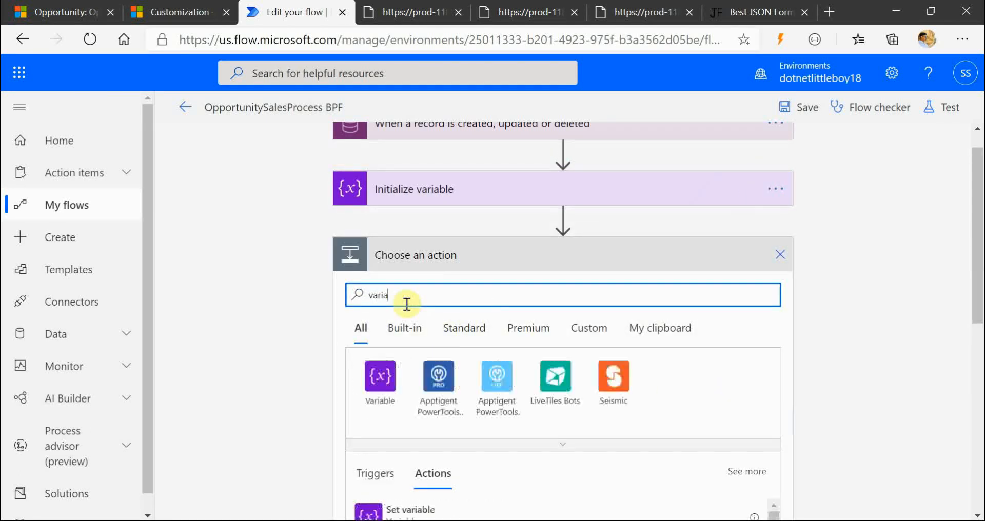
left_click(391, 407)
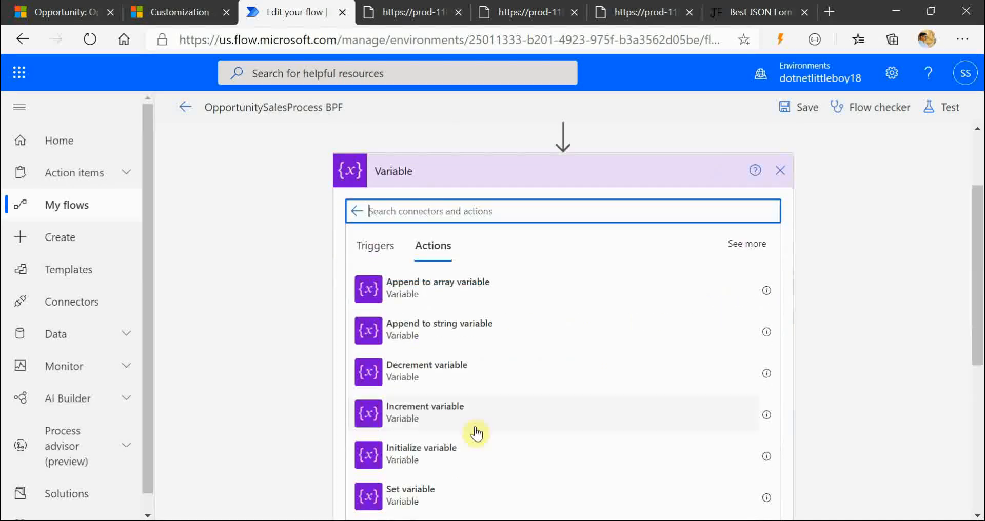
scroll(488, 426, "down", 2)
left_click(448, 466)
left_click(487, 237)
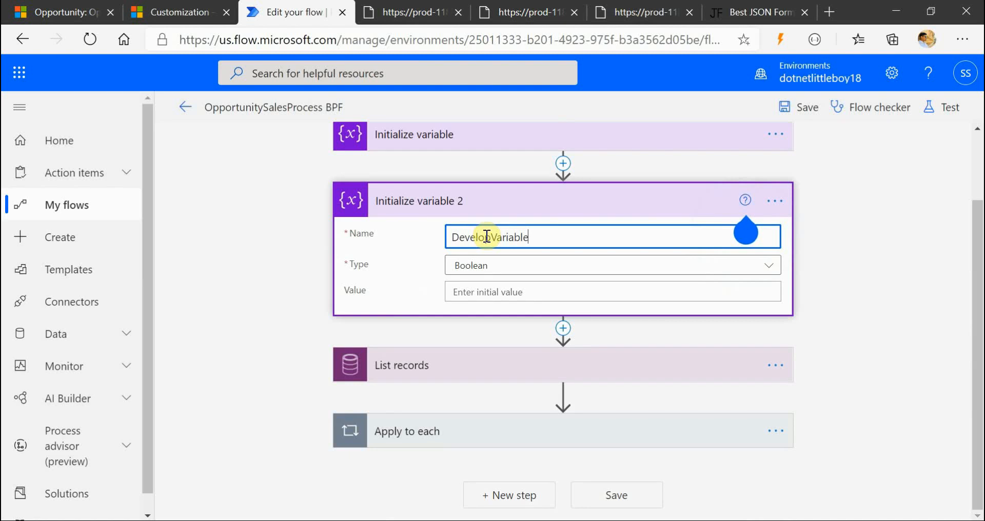
type("DevelopVariable")
left_click(491, 263)
left_click(470, 371)
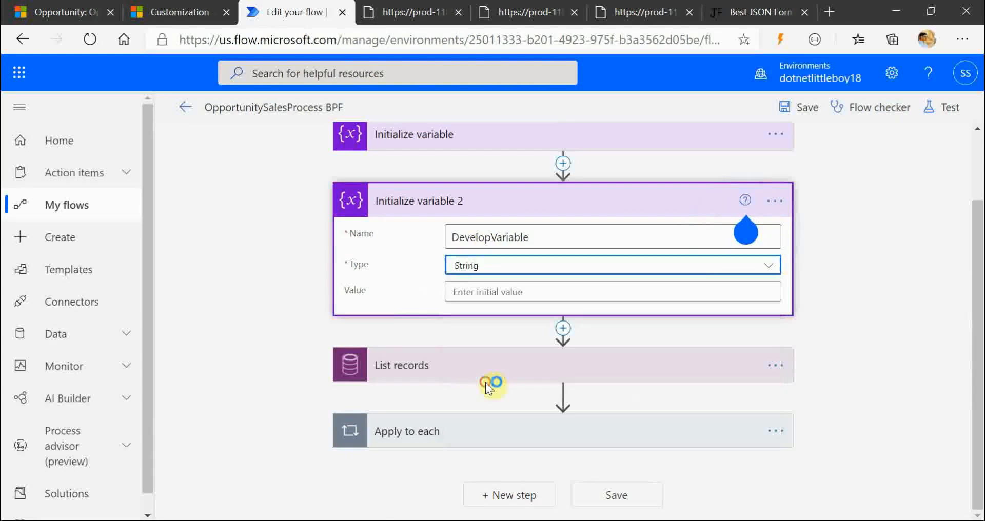
Step: Add a third Initialize variable action after the DevelopVariable one, with name ProposeVariable and type String
left_click(563, 328)
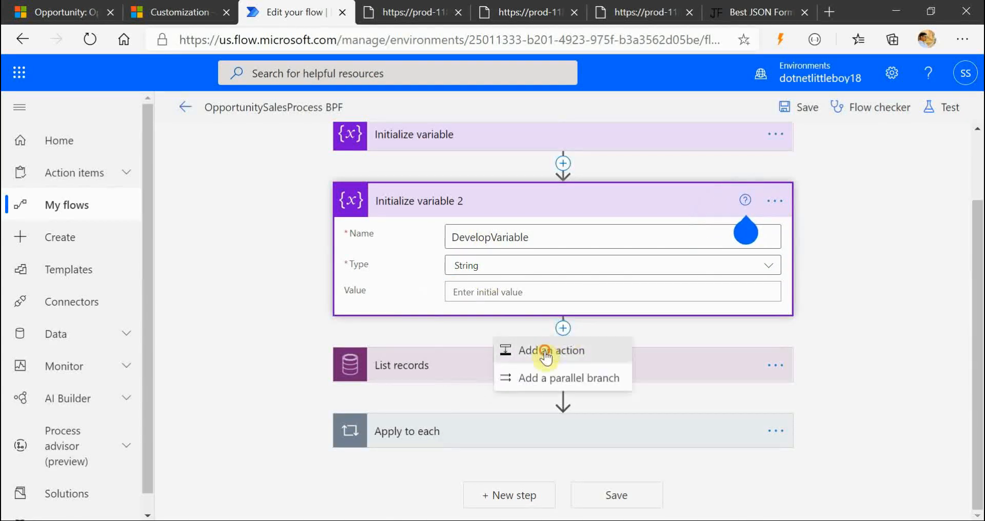
left_click(577, 345)
left_click(424, 308)
type("varia")
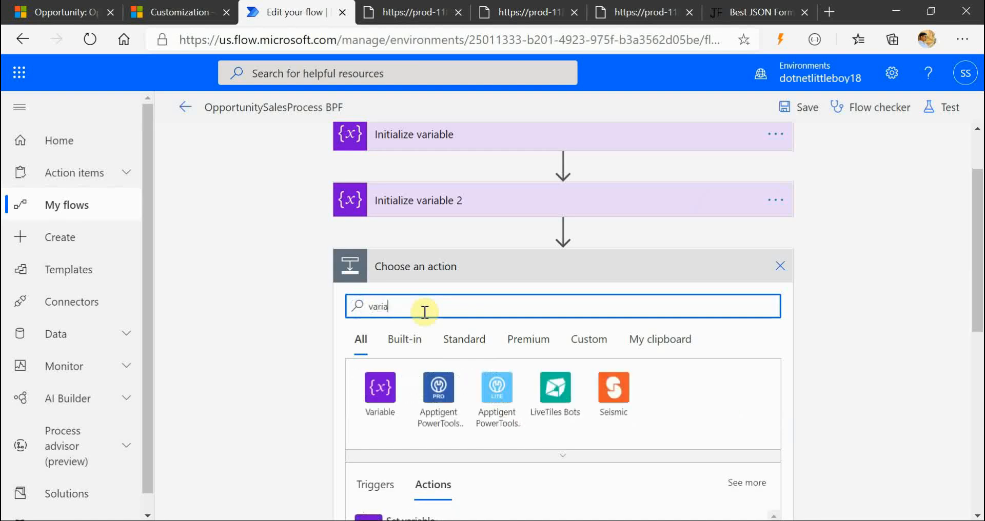
left_click(380, 393)
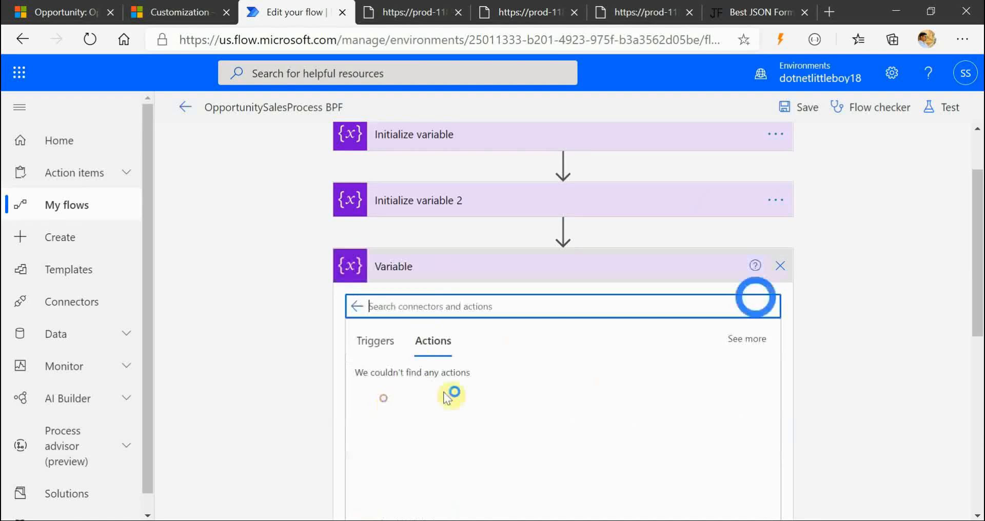
left_click(452, 442)
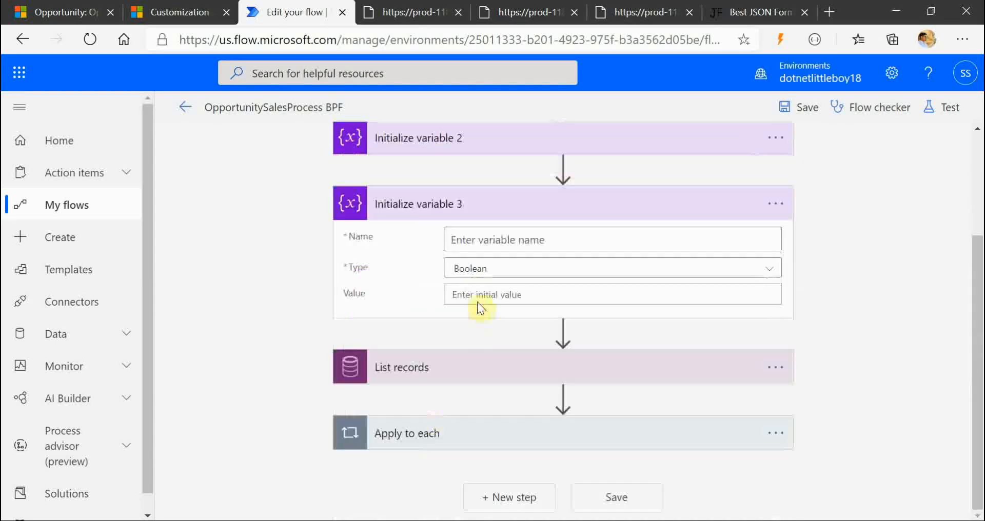
left_click(475, 241)
type("p")
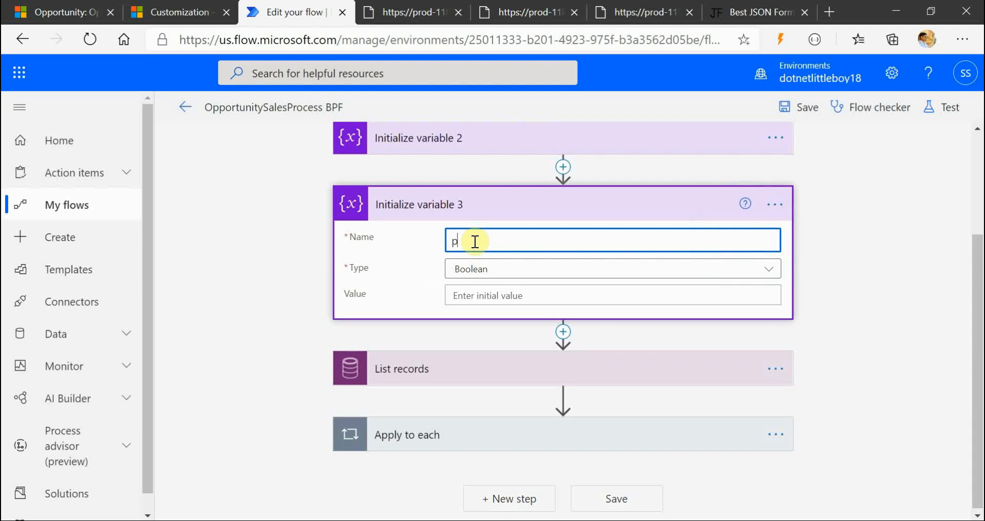
key("BackSpace")
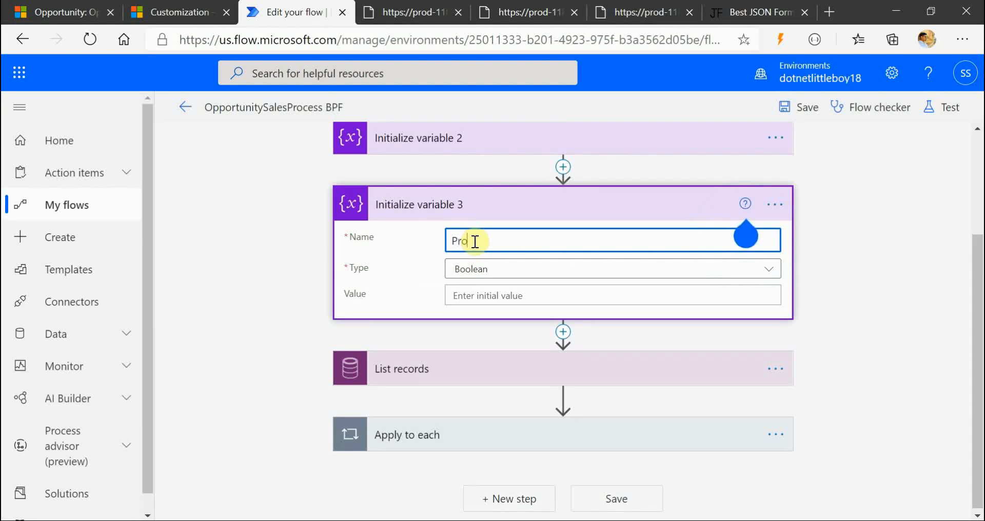
type("ProposeVariable")
left_click(485, 275)
left_click(484, 374)
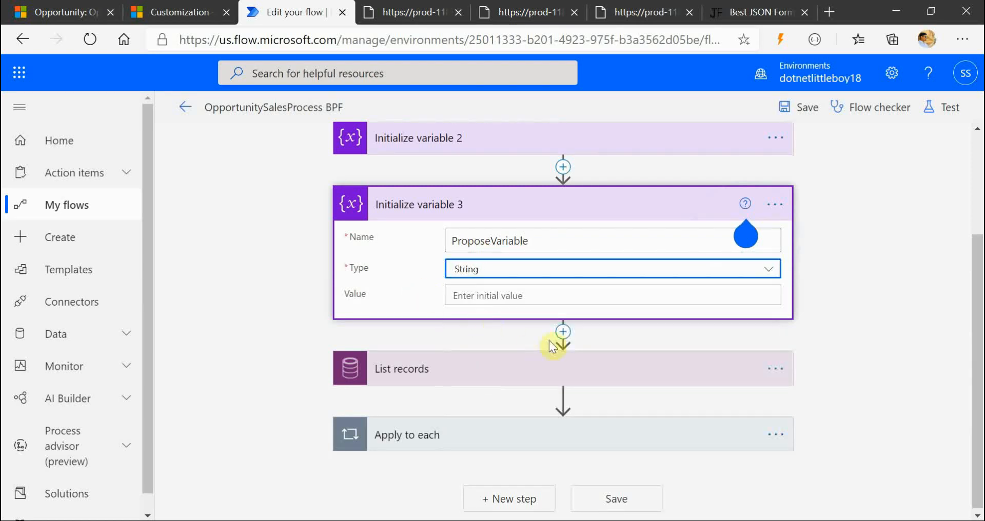
Step: Add a fourth Initialize variable action before List records, with name CloseVariable and type String
left_click(563, 333)
left_click(565, 352)
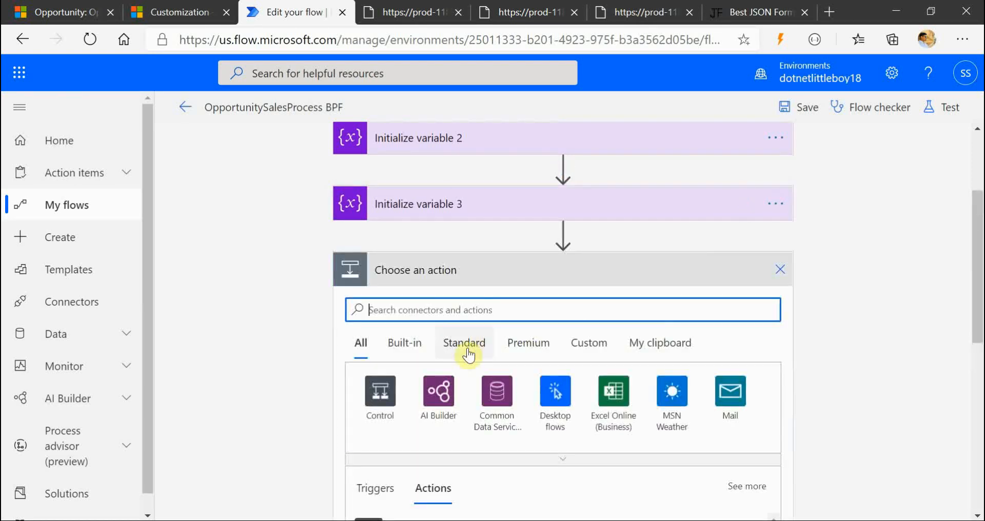
type("varia")
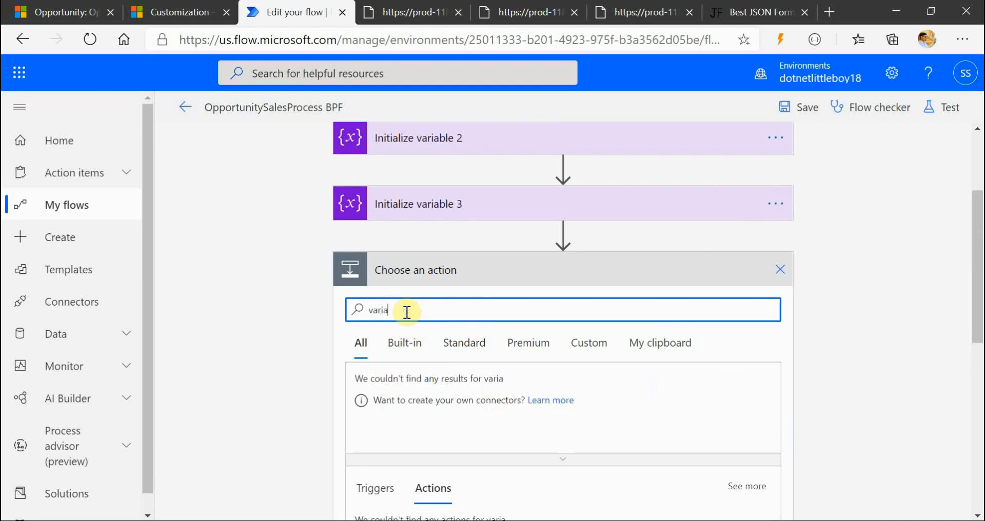
left_click(375, 398)
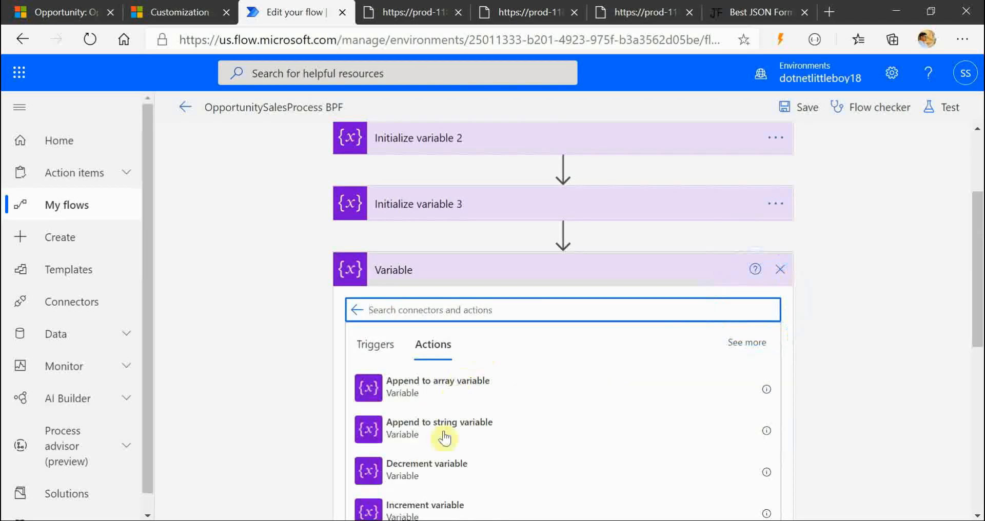
scroll(445, 439, "down", 3)
left_click(431, 469)
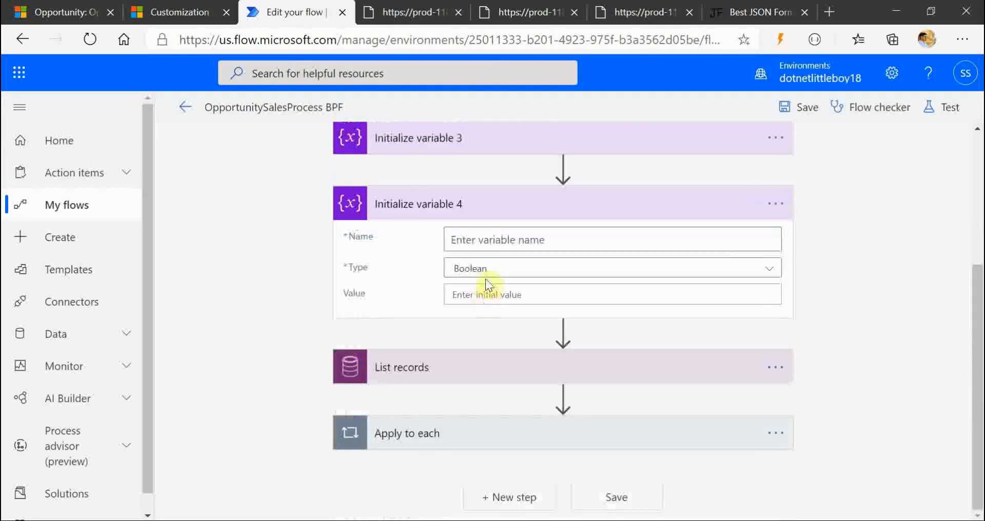
left_click(491, 246)
type("CloseVariable")
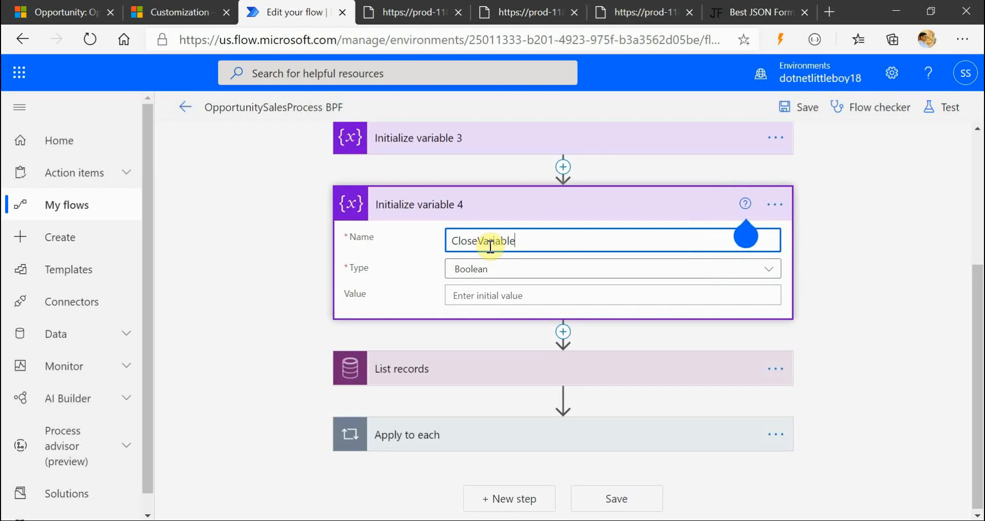
left_click(481, 270)
left_click(479, 371)
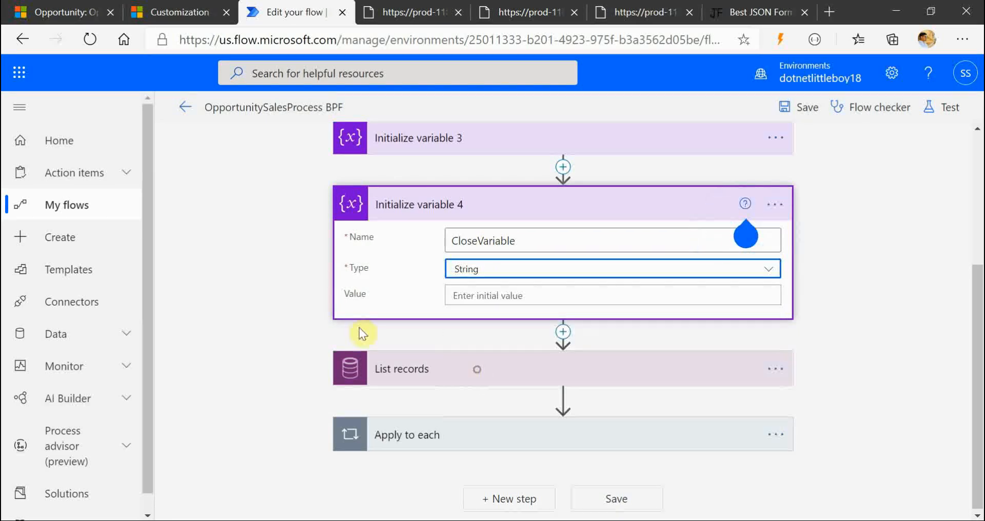
Step: Rename the first Initialize variable action, directly below the trigger, as Qualify
scroll(288, 307, "up", 5)
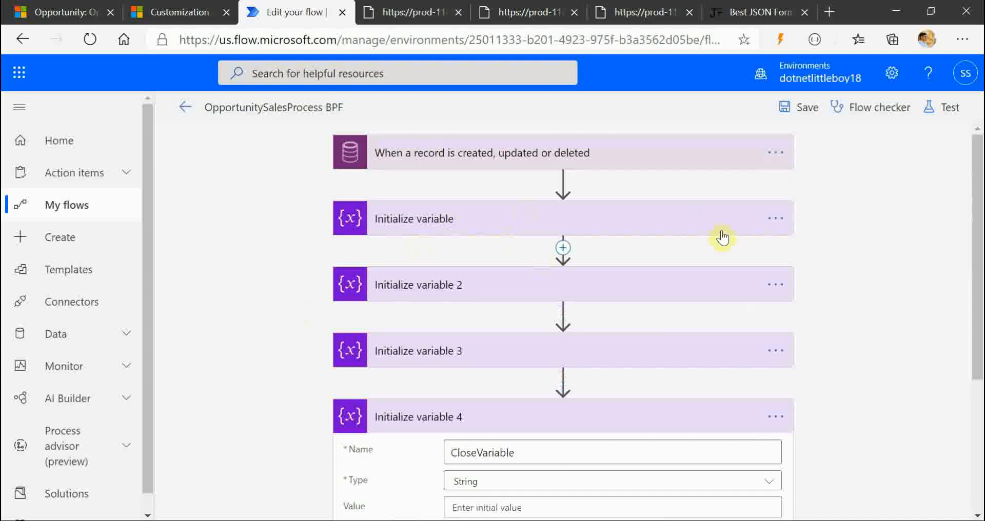
left_click(768, 215)
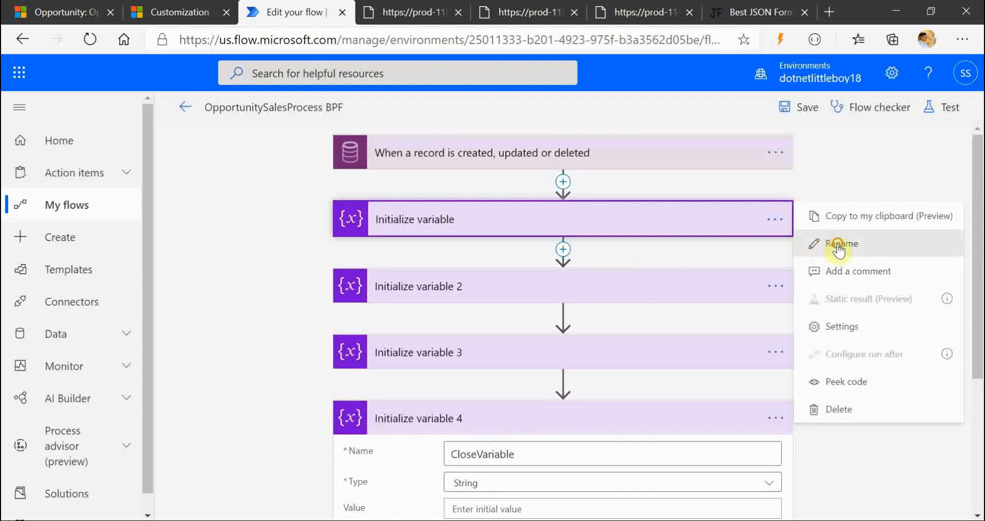
left_click(784, 241)
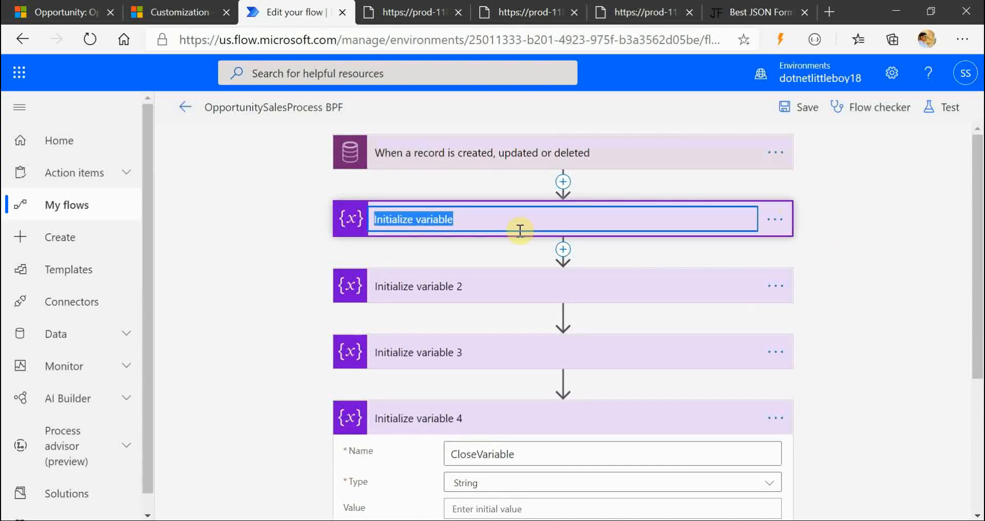
type("Qualify")
left_click(638, 286)
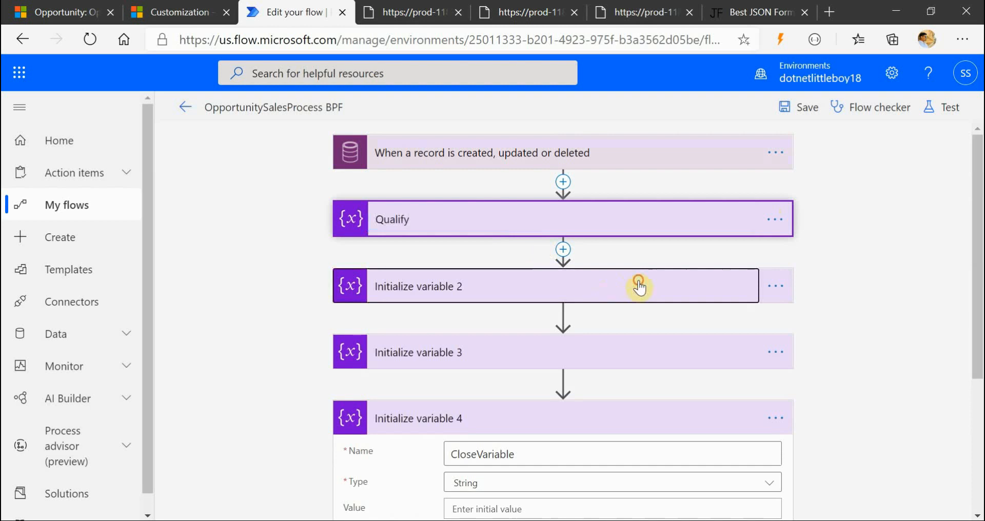
Step: Rename the Initialize variable 2 action, which holds DevelopVariable, as Develop
left_click(795, 290)
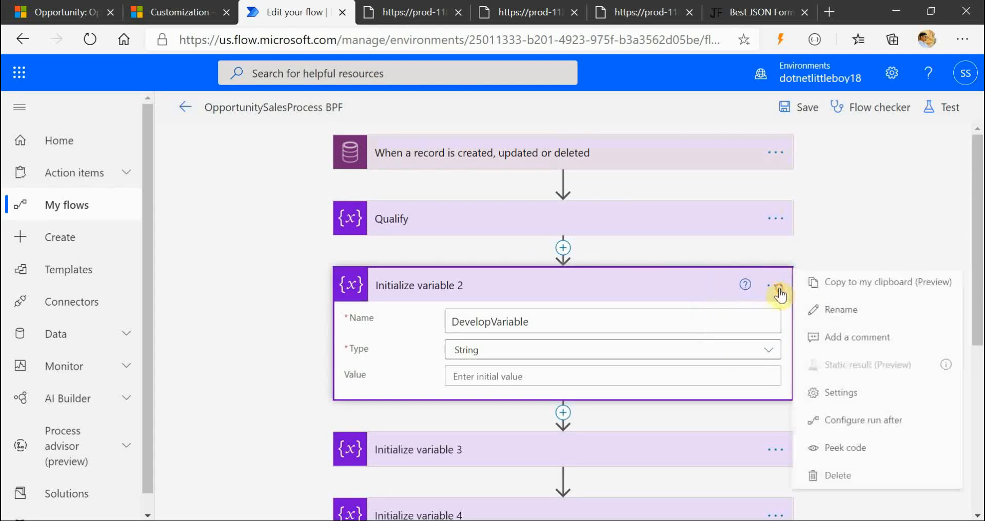
left_click(821, 308)
type("Develop")
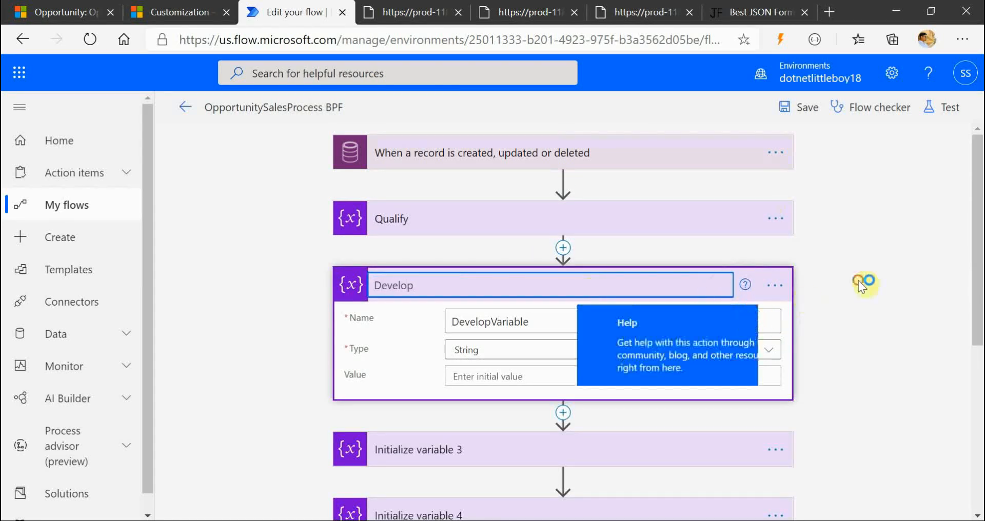
left_click(867, 286)
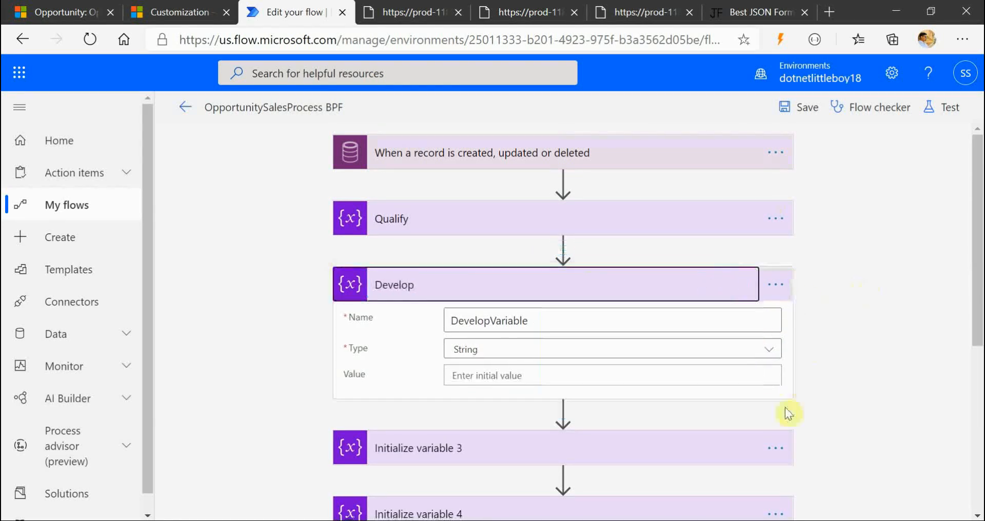
Step: Rename the Initialize variable 3 action, directly below Develop, as Propose
left_click(776, 449)
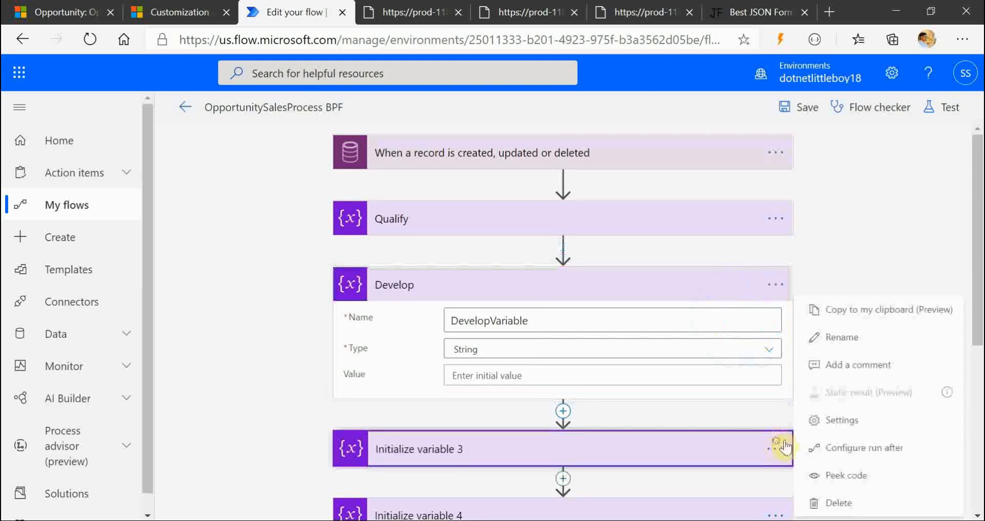
left_click(848, 340)
type("Propose")
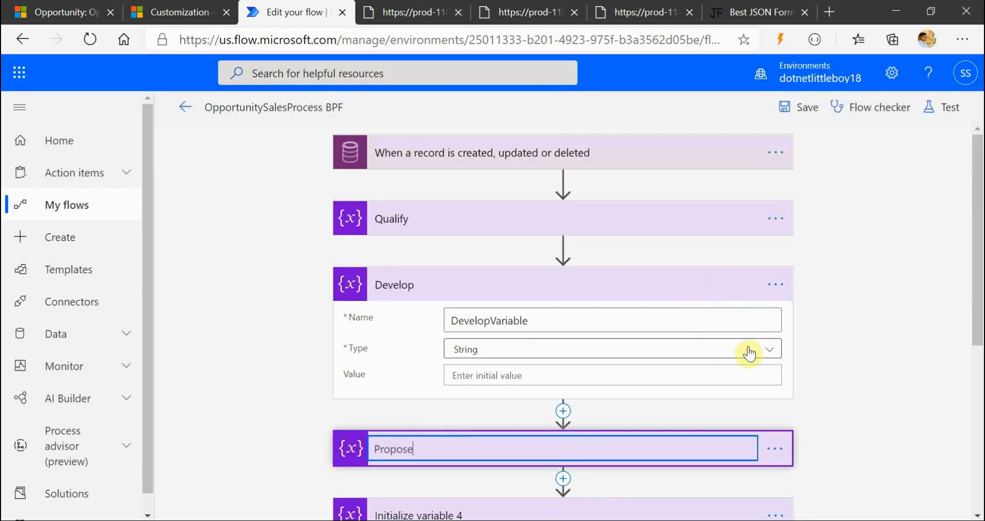
left_click(868, 359)
Step: Rename the Initialize variable 4 action, which holds CloseVariable, as Close
scroll(869, 358, "down", 1)
left_click(776, 446)
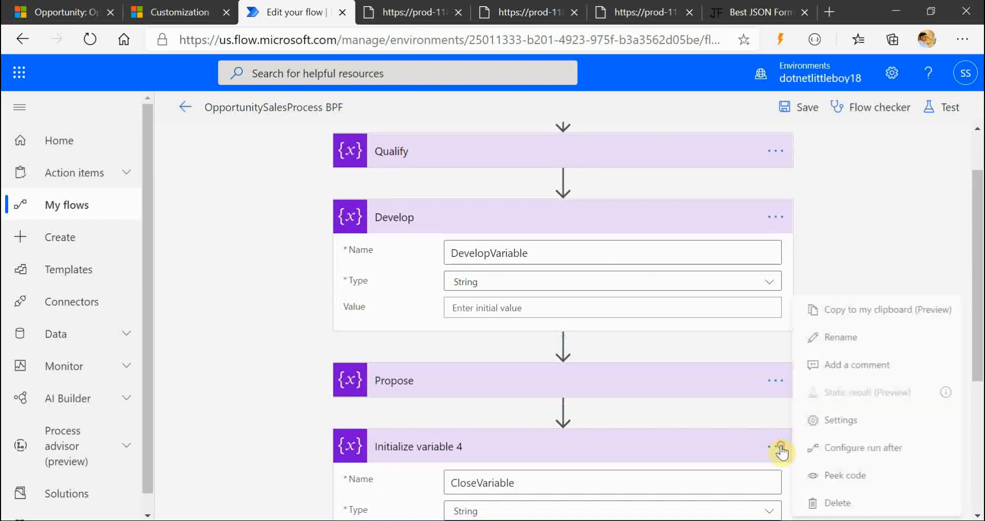
left_click(840, 337)
type("Clos")
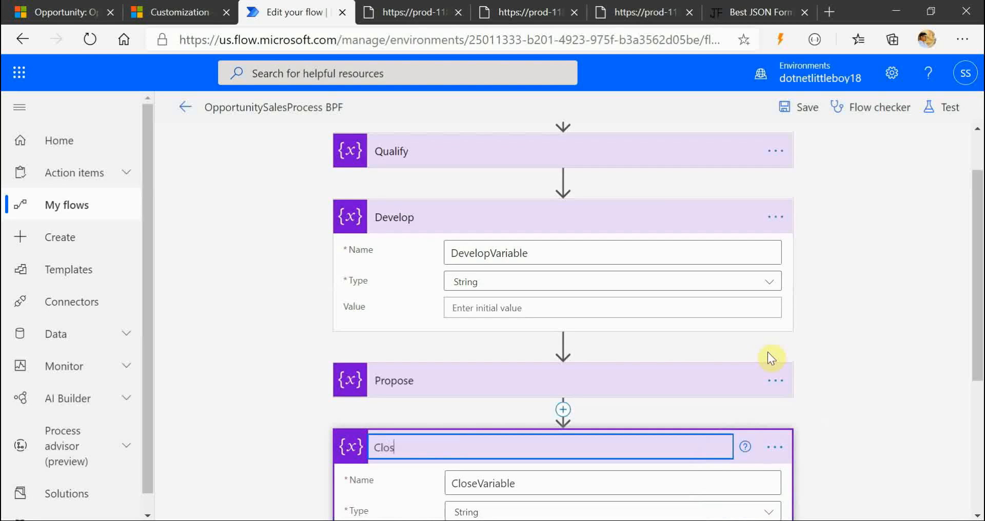
type("e")
left_click(845, 326)
Step: Collapse the Develop action's details in the flow
scroll(849, 324, "down", 1)
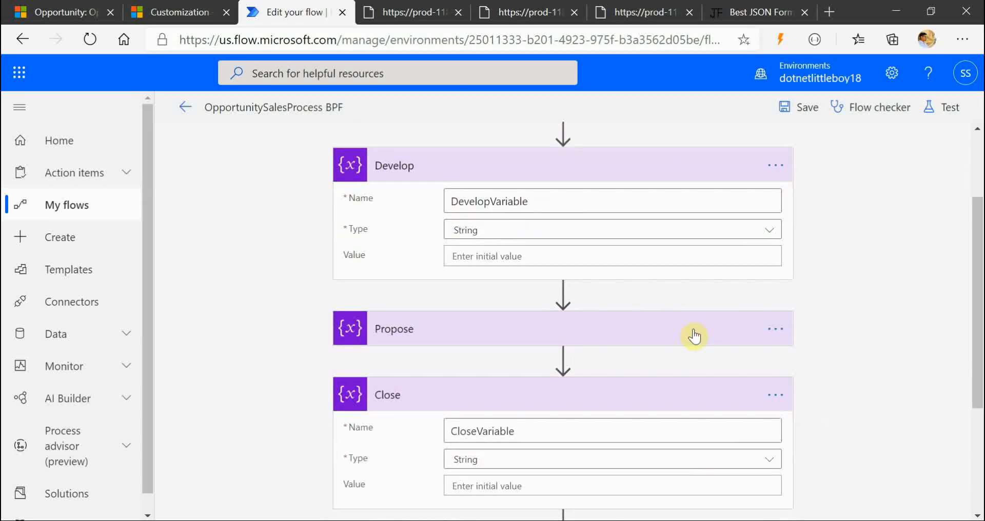
left_click(624, 169)
scroll(829, 319, "up", 2)
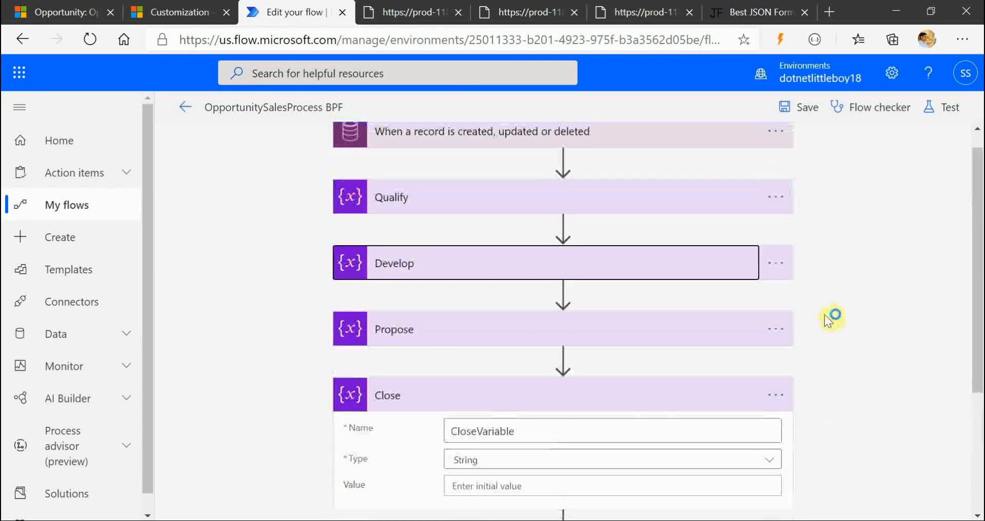
Step: Switch to the first run output page and examine the processstageid entry of the develop stage
left_click(429, 11)
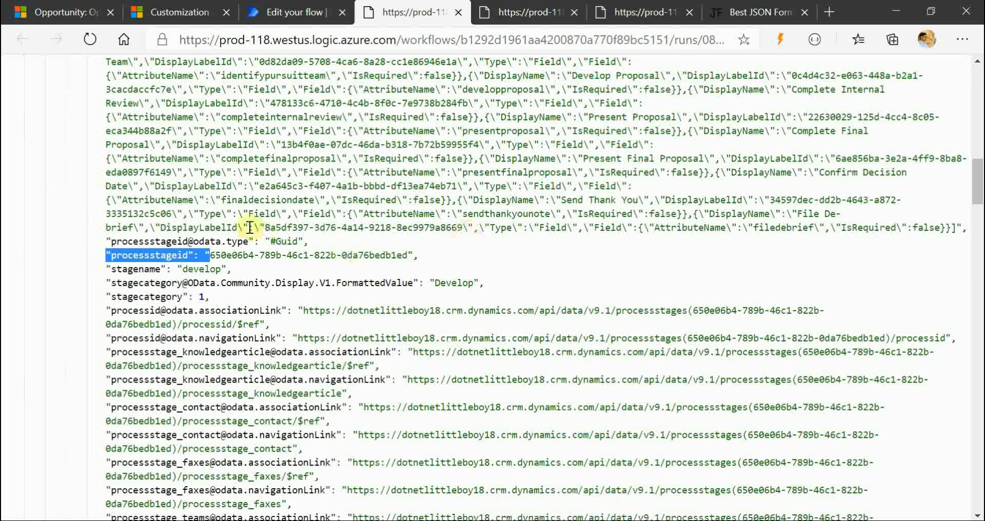
left_click(194, 257)
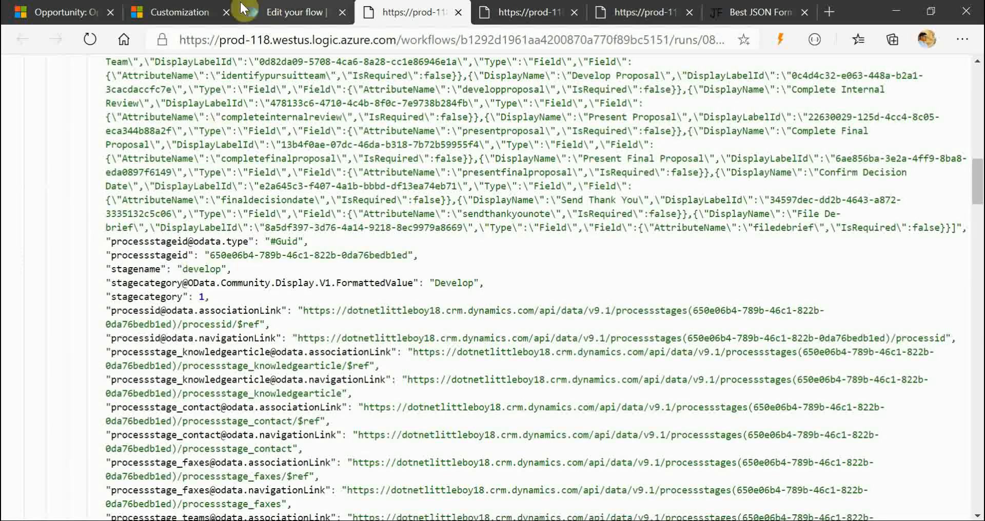
Step: Switch to the flow editor, collapse the Close variable action and expand the Apply to each loop
left_click(98, 12)
left_click(280, 8)
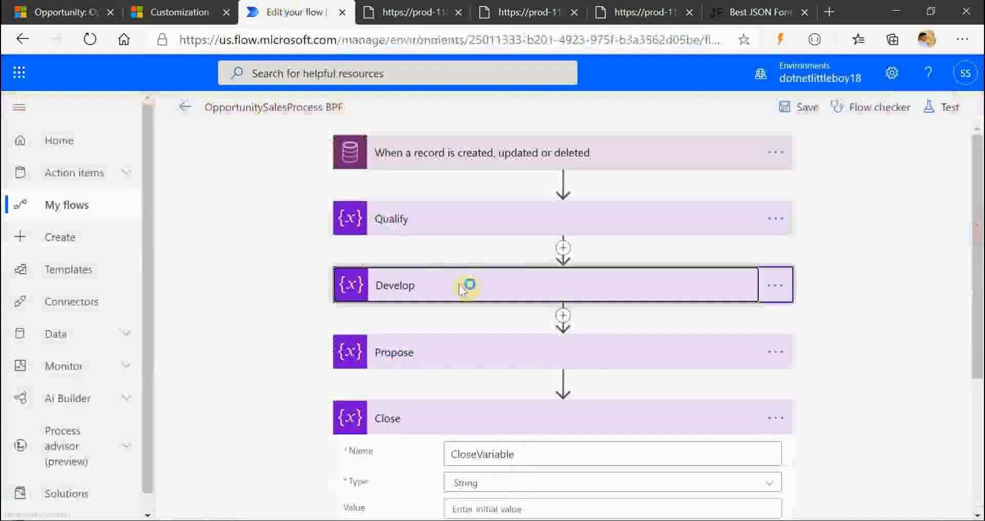
scroll(465, 298, "down", 4)
left_click(506, 220)
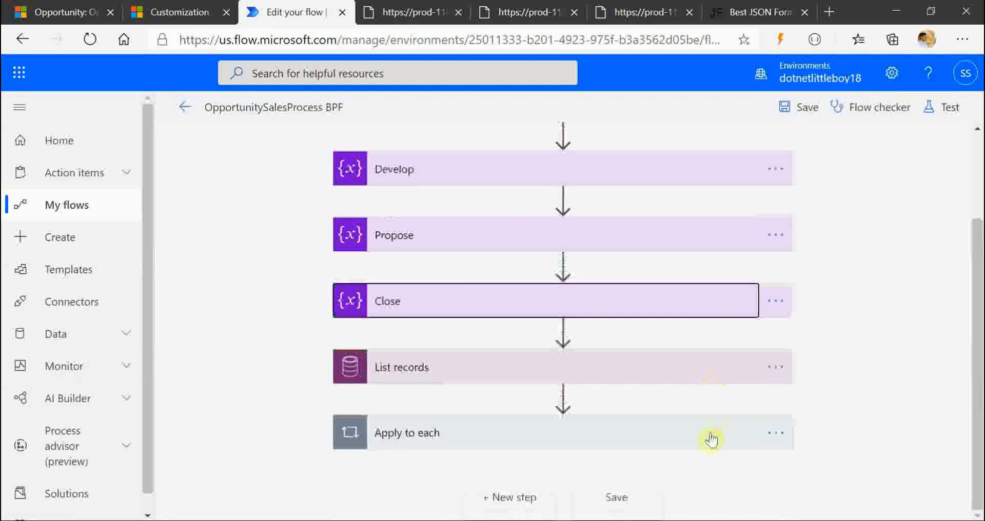
left_click(561, 432)
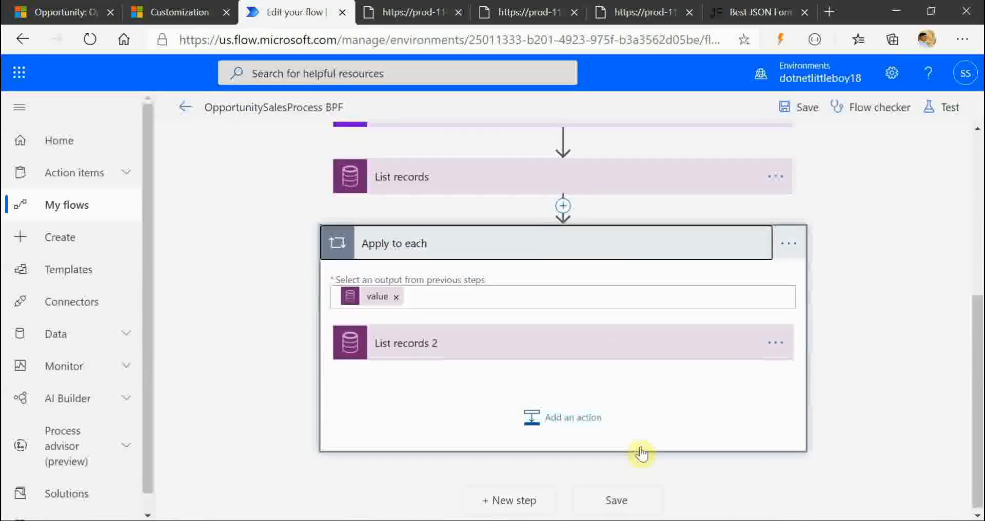
Step: Review the entity and filter query settings of the List records 2 action
left_click(520, 338)
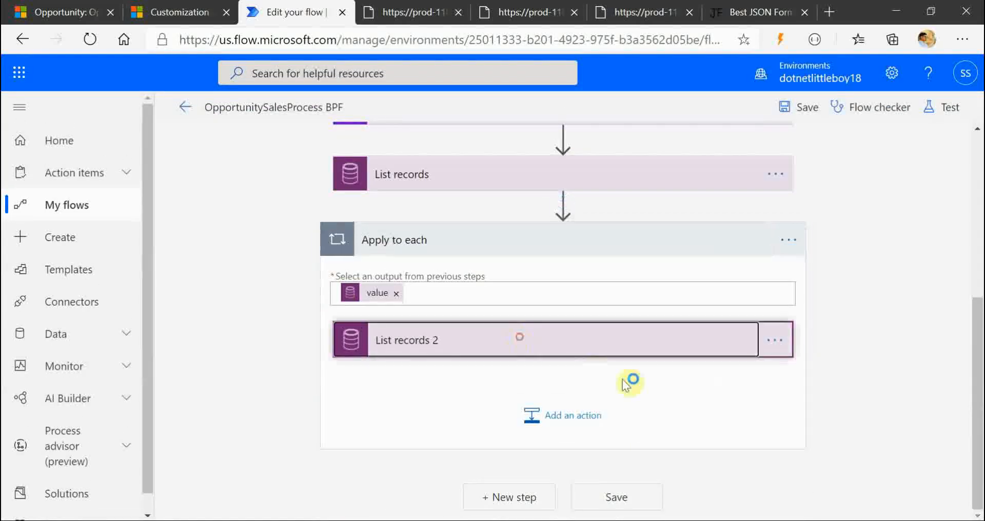
scroll(508, 318, "up", 2)
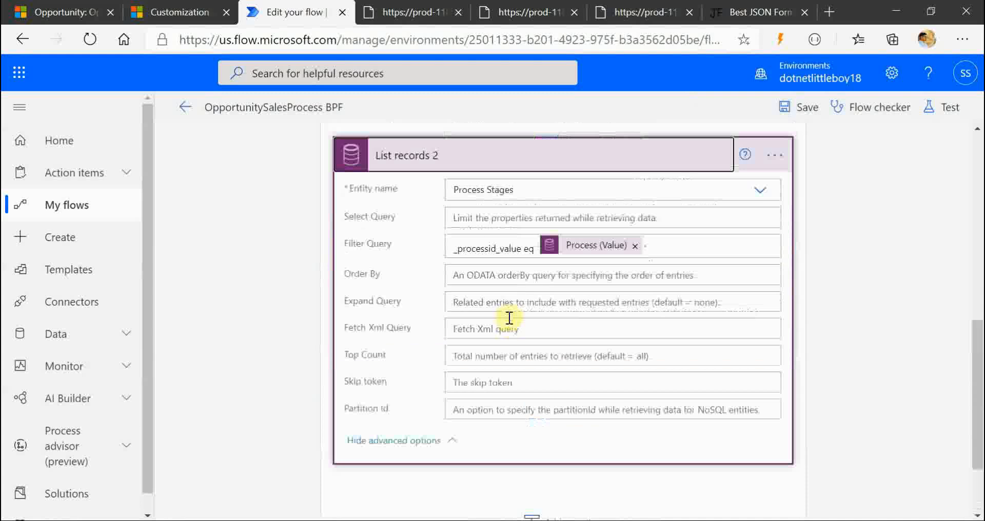
scroll(497, 349, "down", 2)
Step: Add a Switch control after List records 2 inside the Apply to each loop
left_click(562, 434)
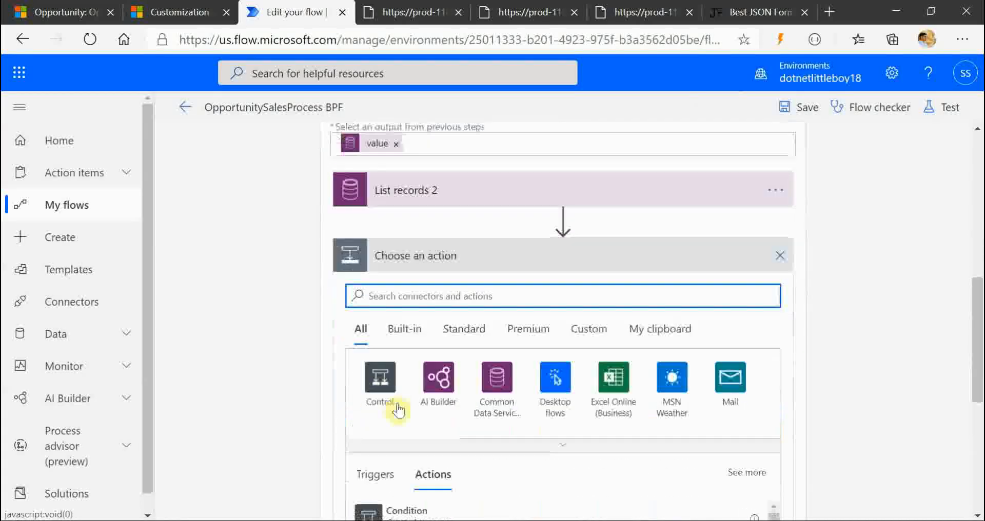
left_click(378, 394)
scroll(454, 390, "down", 2)
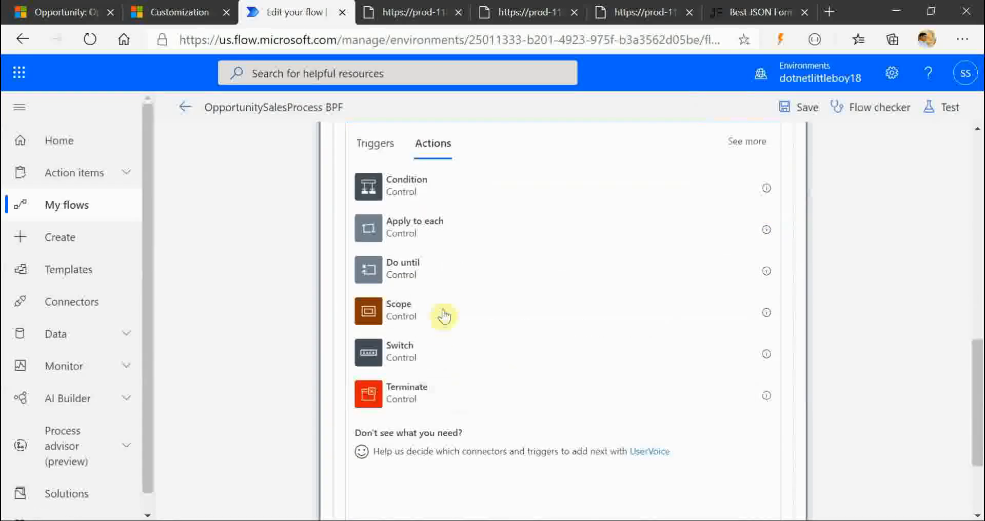
left_click(425, 366)
scroll(531, 316, "up", 3)
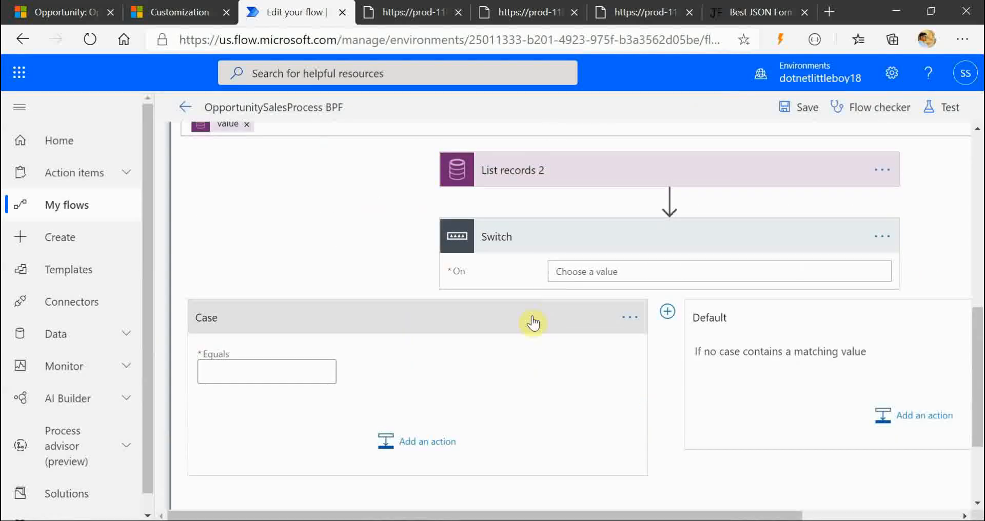
Step: Check the stagename attribute in the run output JSON and the process stages on the Audio Equipment opportunity
left_click(417, 10)
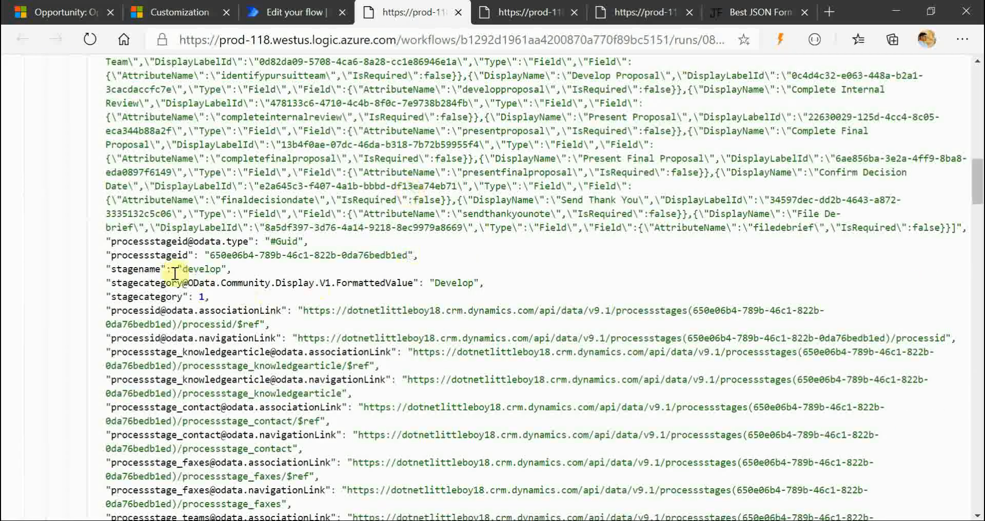
left_click_drag(161, 270, 114, 270)
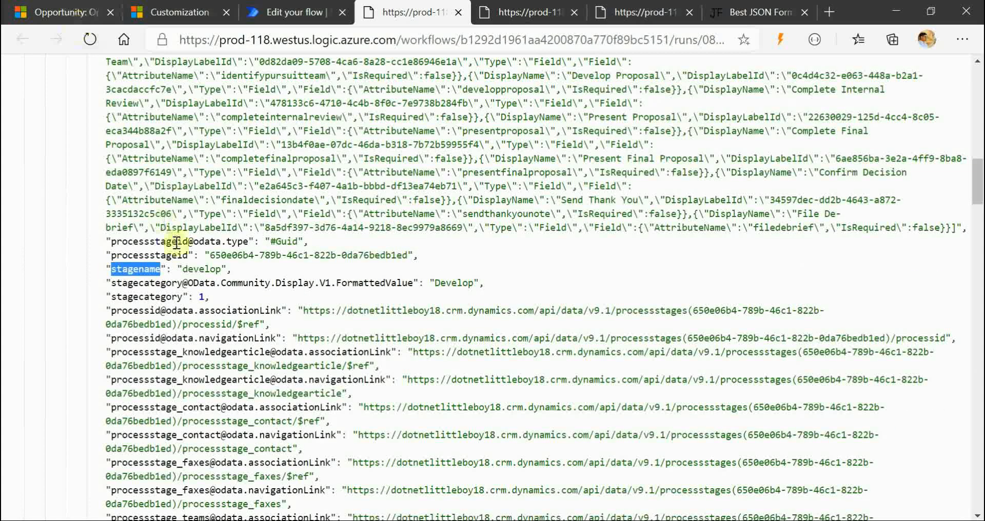
left_click(56, 11)
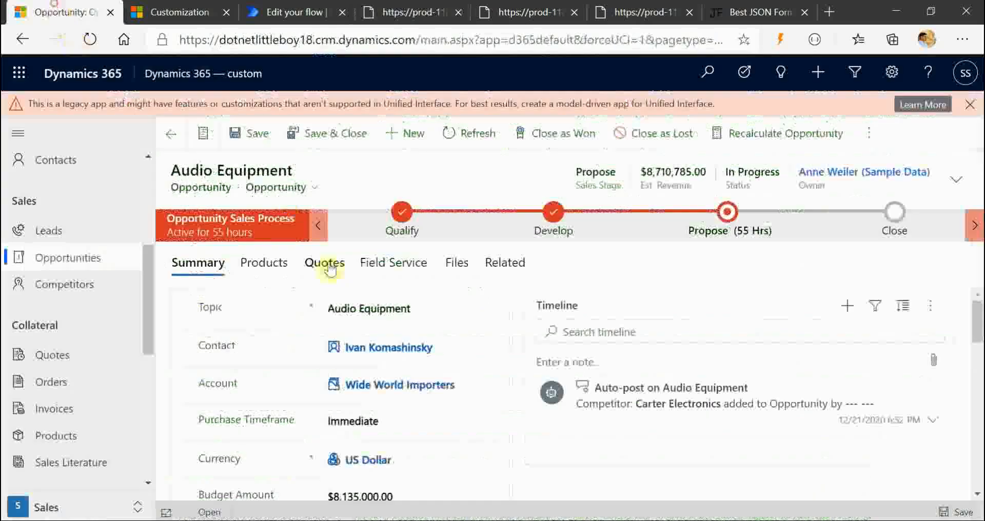
Step: Back in the flow, set the Switch's On value to Process Stage Name from List records 2, searching dynamic content for "stage"
left_click(254, 11)
left_click(564, 326)
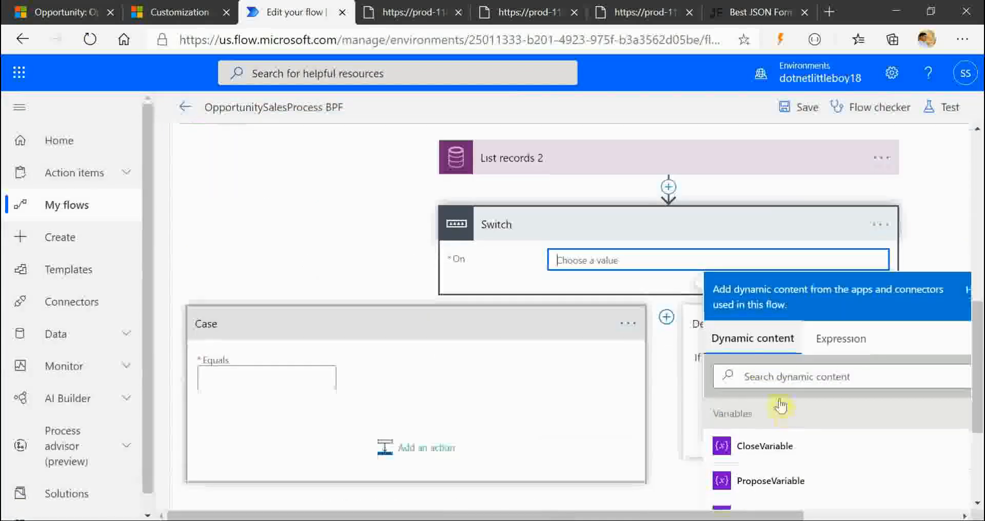
left_click(765, 376)
type("stage")
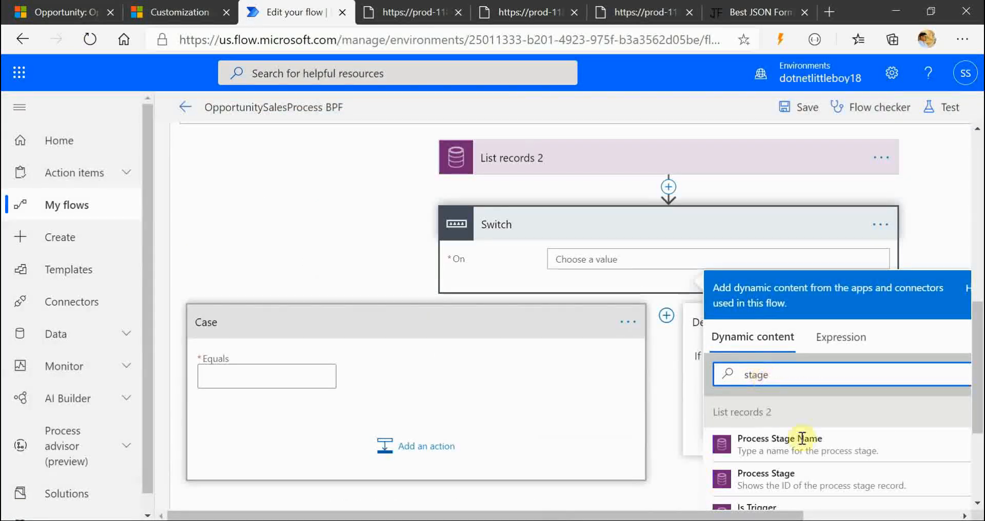
scroll(843, 505, "down", 2)
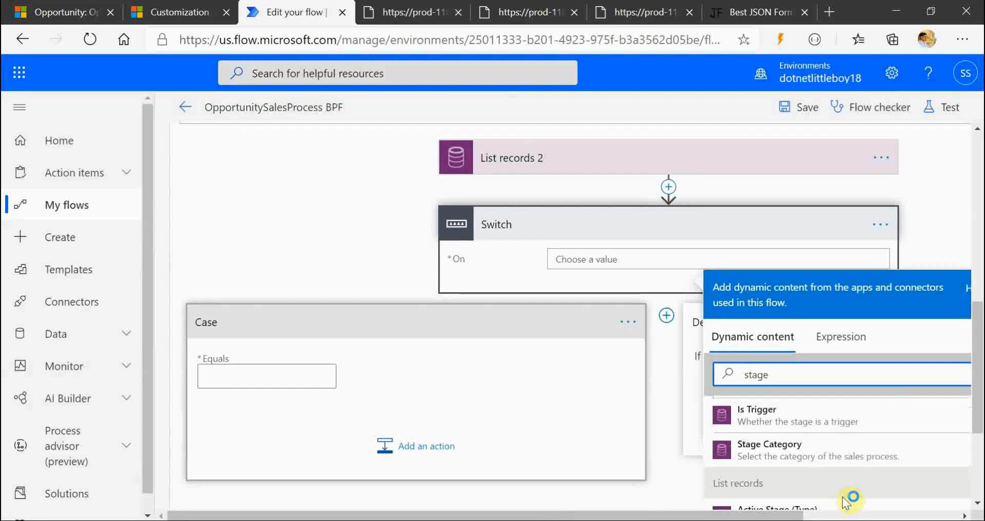
scroll(844, 505, "up", 2)
scroll(843, 504, "down", 2)
scroll(843, 504, "up", 2)
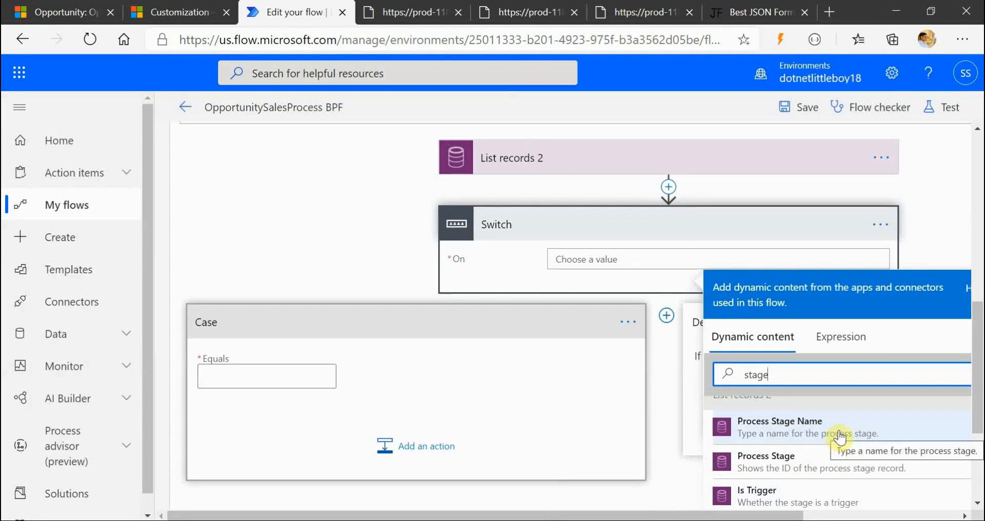
left_click(802, 436)
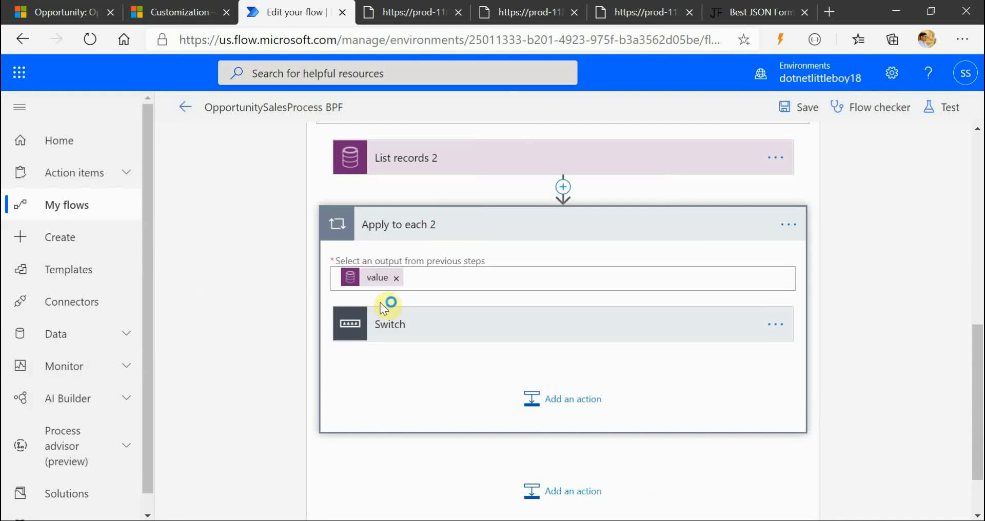
Step: Expand the Switch inside Apply to each 2 and set its first Case to equal "qualify"
left_click(455, 335)
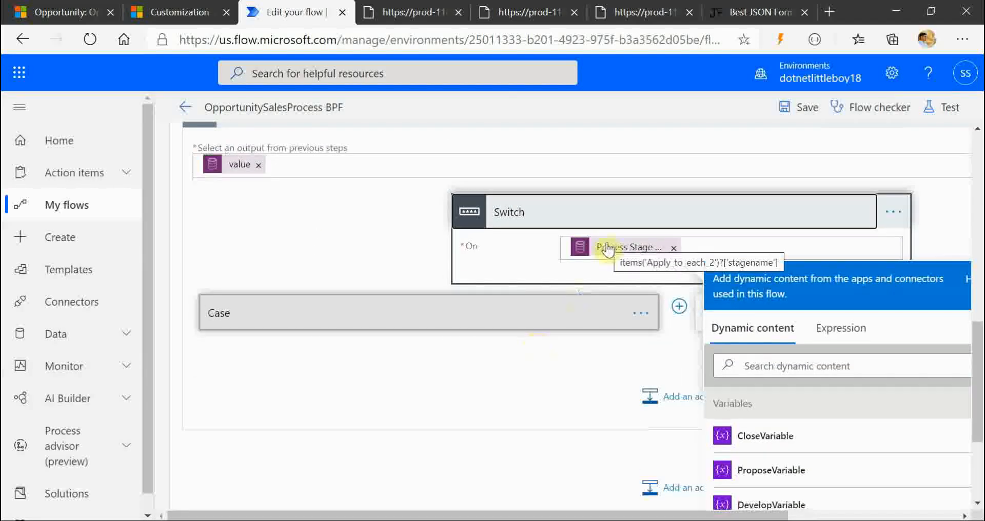
scroll(628, 334, "down", 1)
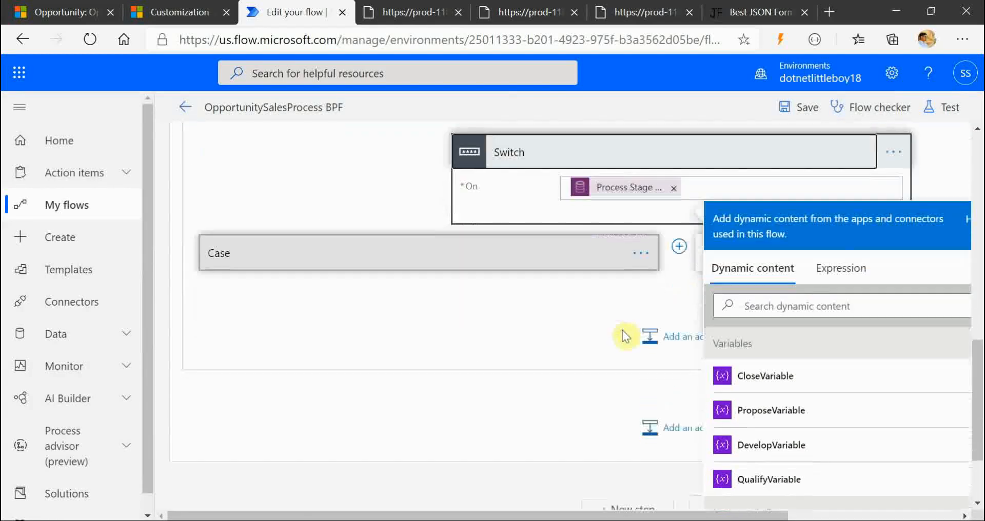
left_click(343, 261)
left_click(272, 299)
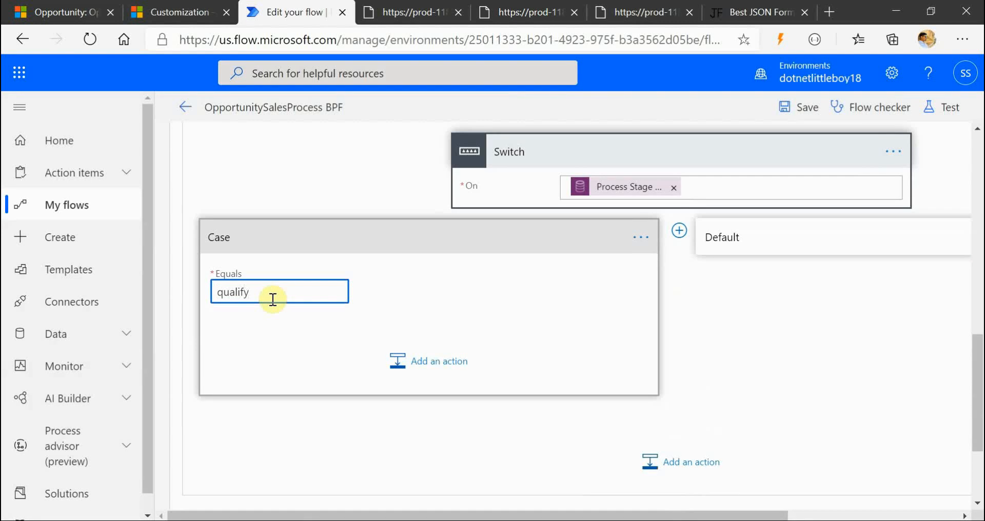
Step: Examine the first process stage record in the run output JSON for its stage name and locate the collapsed records after it
left_click(407, 7)
scroll(286, 259, "up", 3)
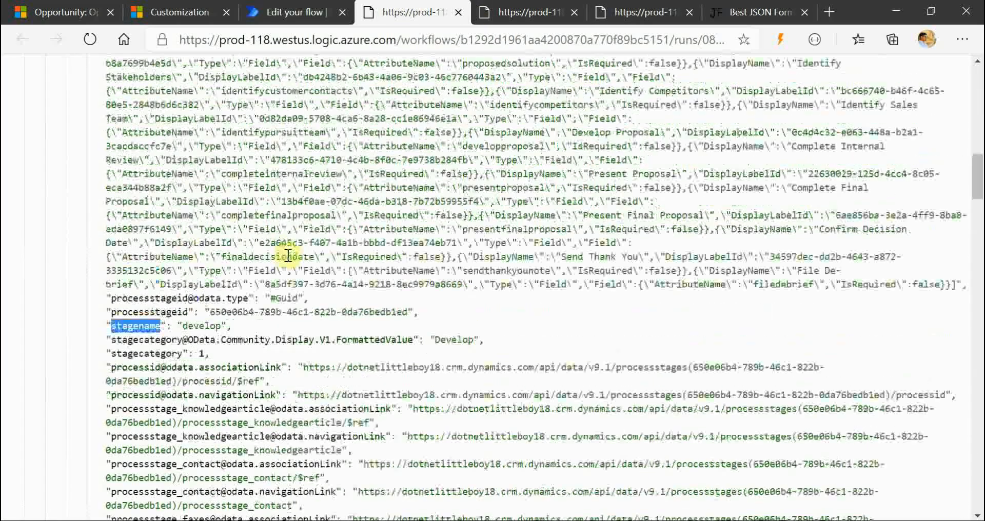
scroll(288, 261, "down", 10)
scroll(288, 259, "down", 15)
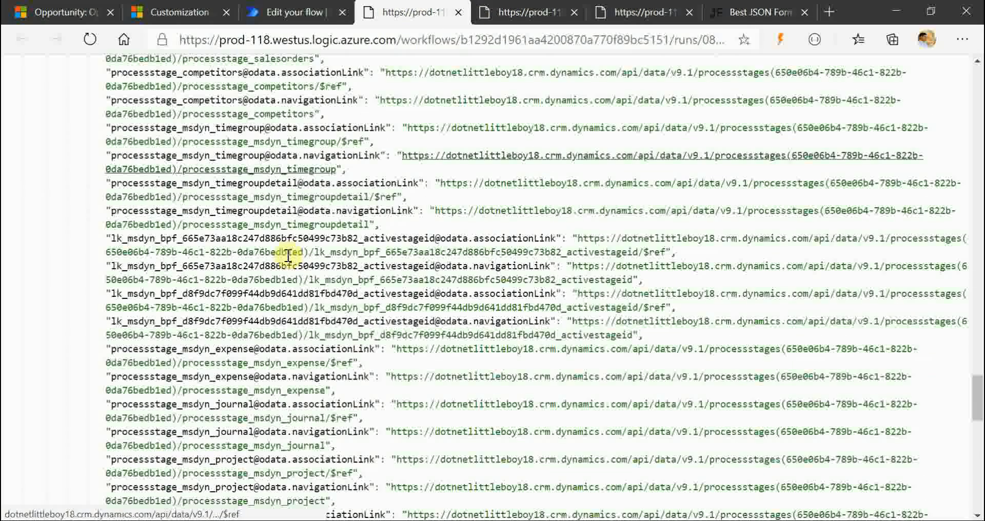
scroll(288, 257, "up", 20)
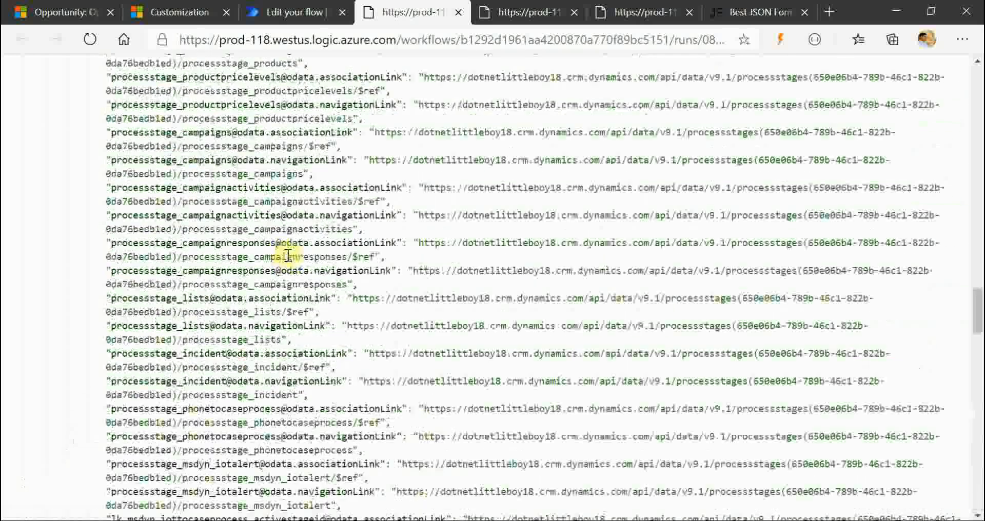
scroll(288, 262, "up", 2)
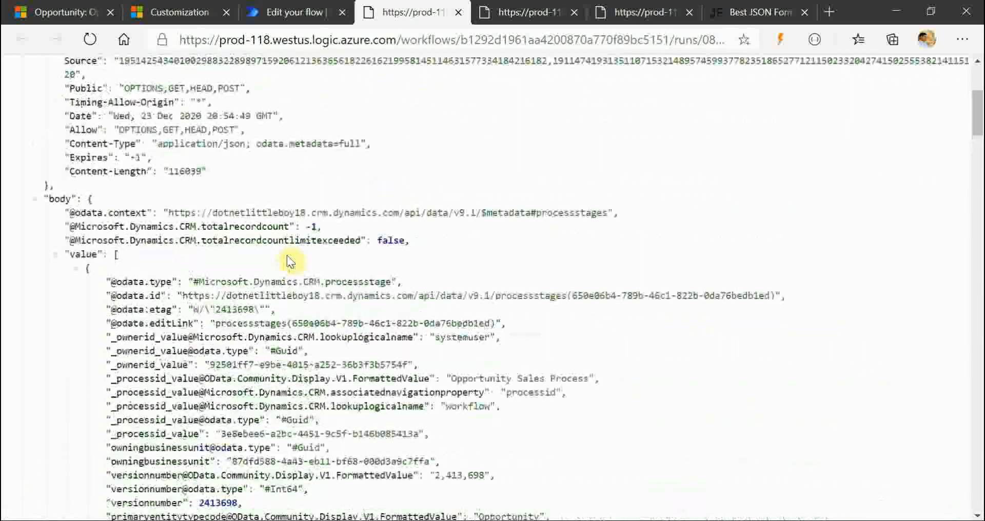
scroll(259, 382, "down", 7)
scroll(259, 382, "down", 10)
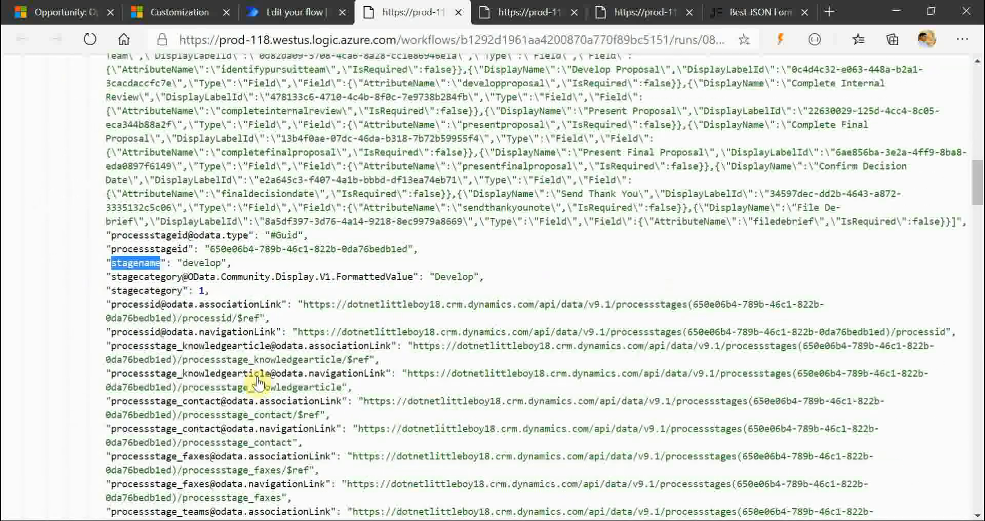
scroll(260, 383, "down", 15)
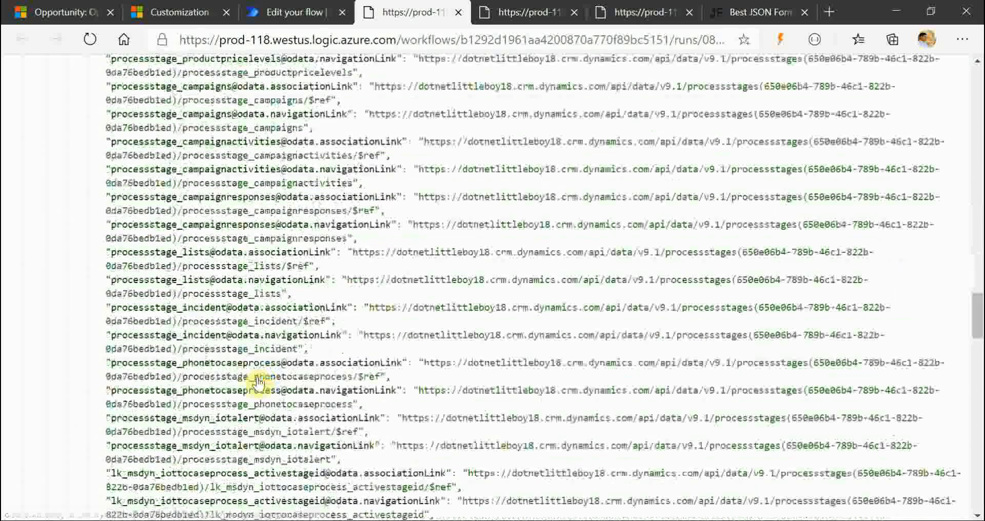
scroll(260, 383, "up", 1)
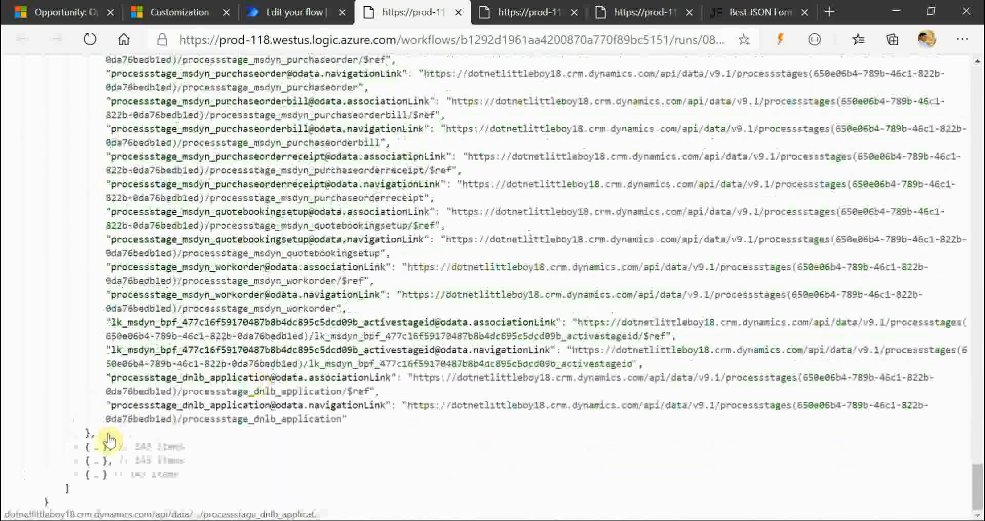
Step: Expand the third process stage record in the JSON and check its stagename value
left_click(76, 462)
scroll(277, 415, "down", 10)
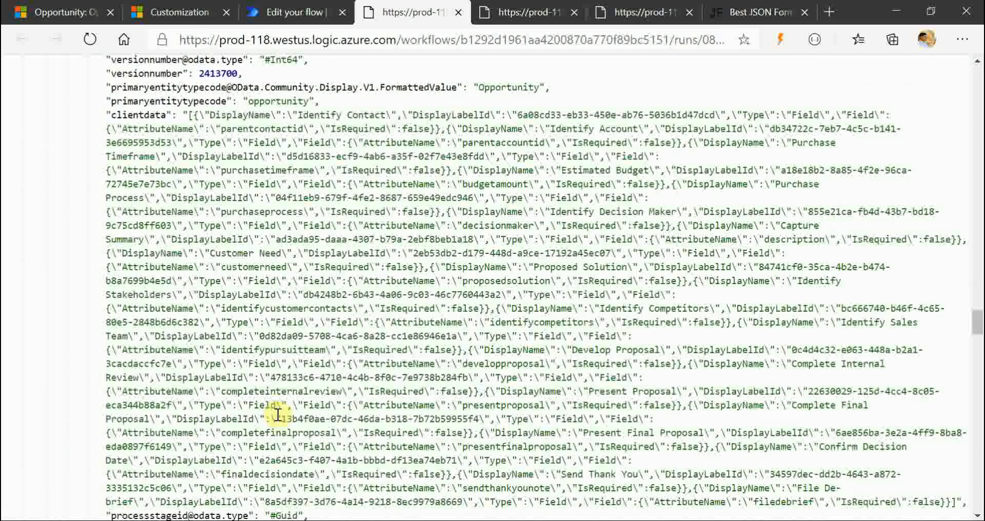
scroll(278, 415, "down", 3)
scroll(277, 418, "up", 6)
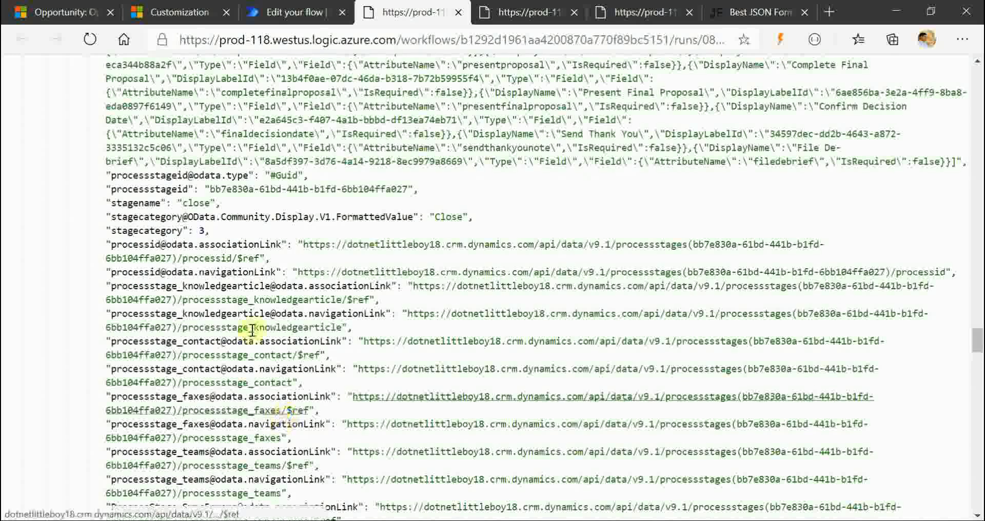
Step: Expand the last process stage record in the JSON and check its stagename and stage category values
scroll(235, 260, "down", 10)
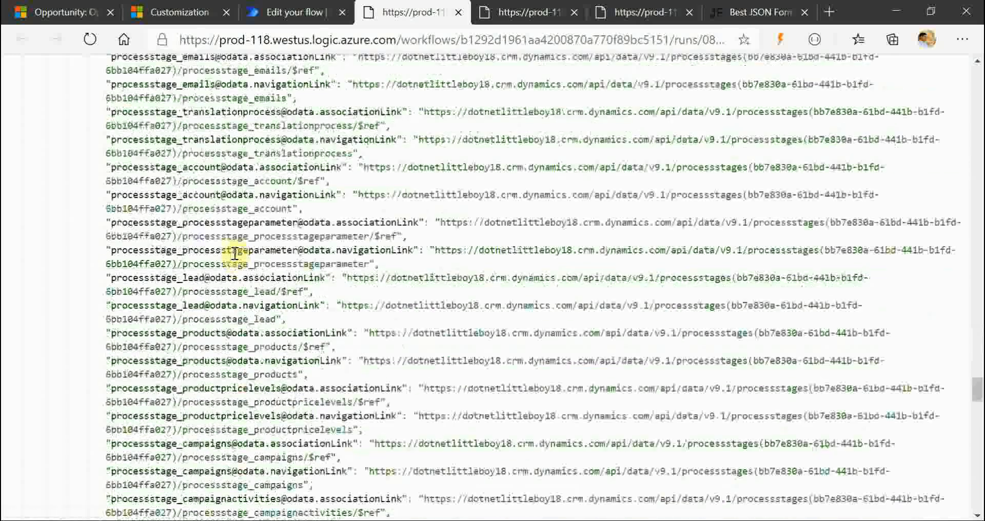
scroll(235, 257, "down", 10)
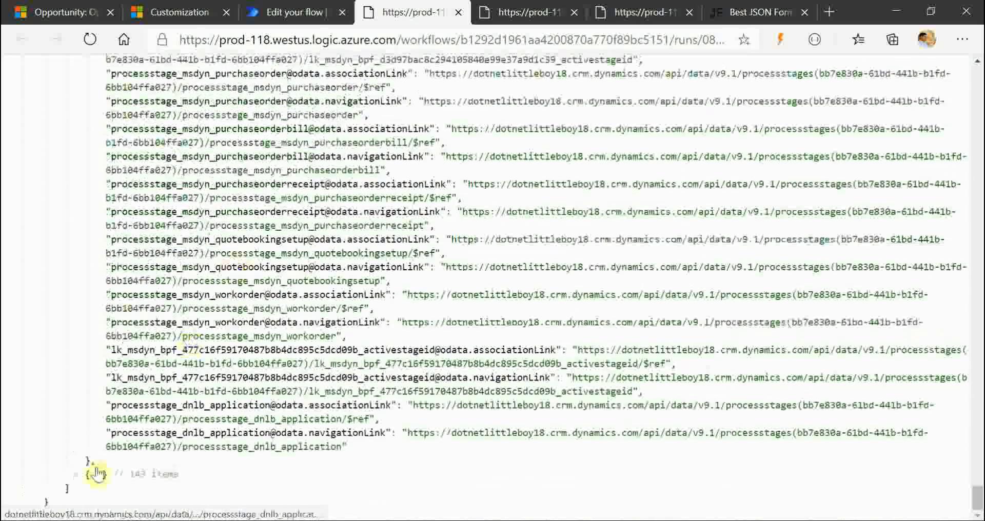
left_click(97, 473)
scroll(264, 402, "down", 10)
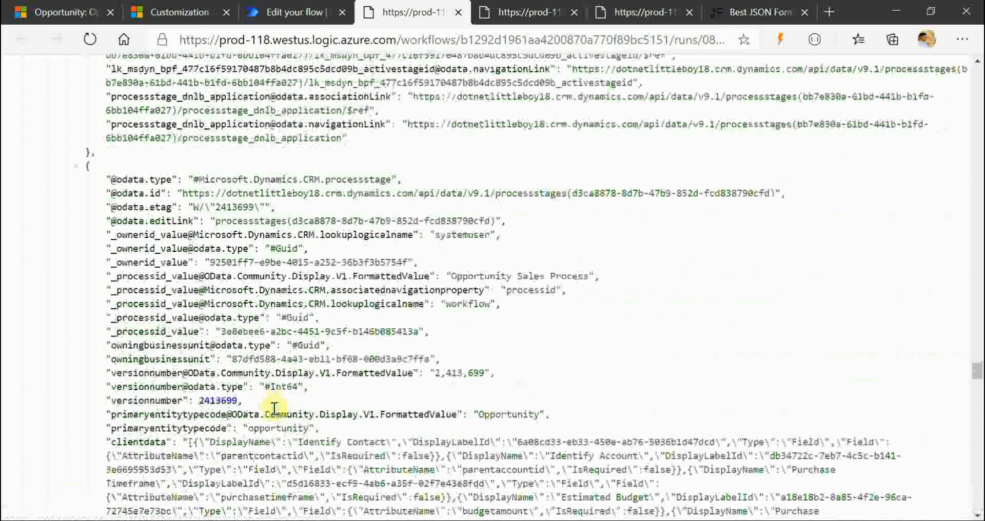
scroll(275, 409, "up", 3)
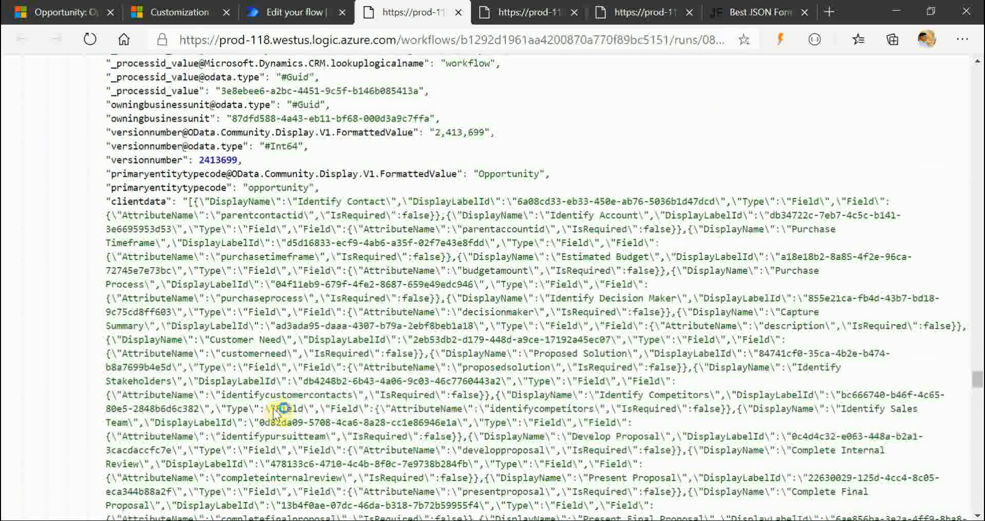
scroll(277, 411, "down", 8)
scroll(274, 411, "up", 3)
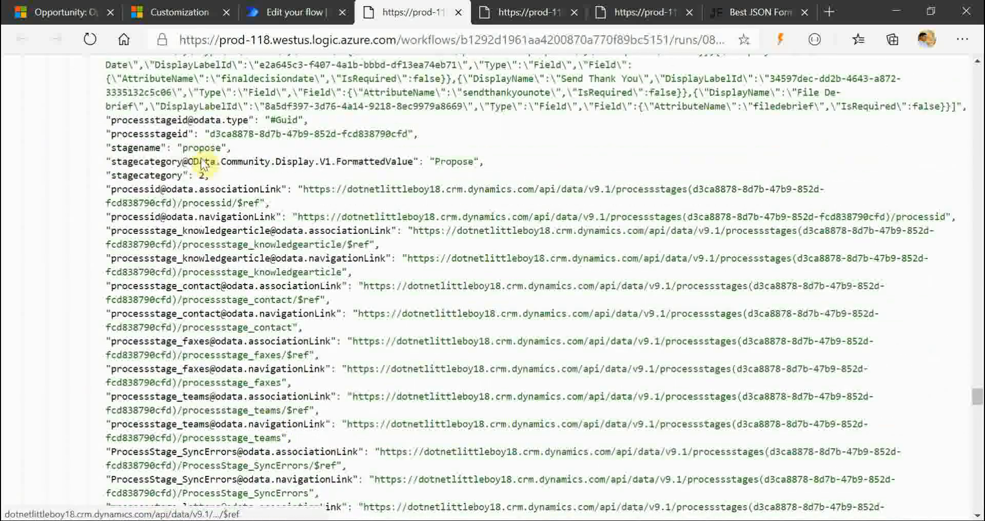
Step: Expand the second process stage record in the run output JSON and check its stagename value
scroll(281, 228, "up", 7)
scroll(283, 224, "up", 10)
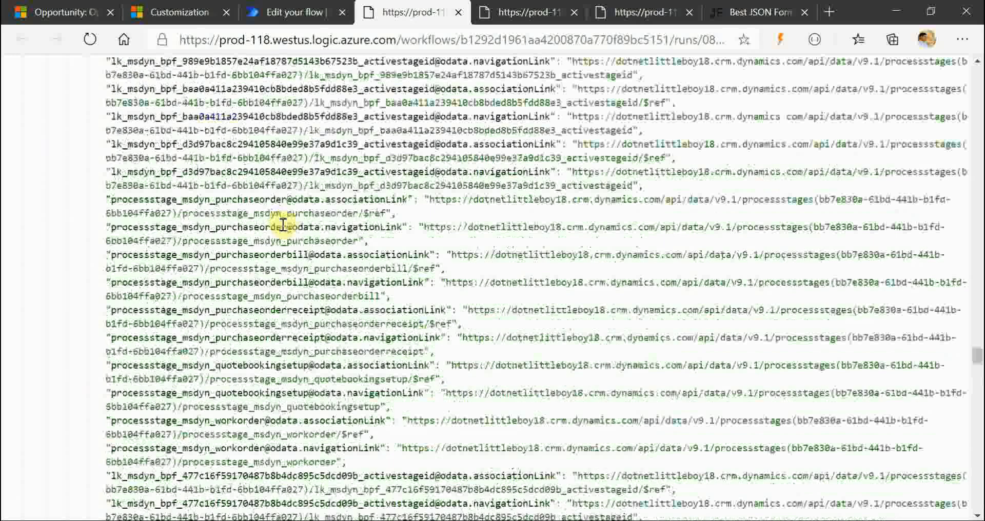
scroll(282, 226, "up", 20)
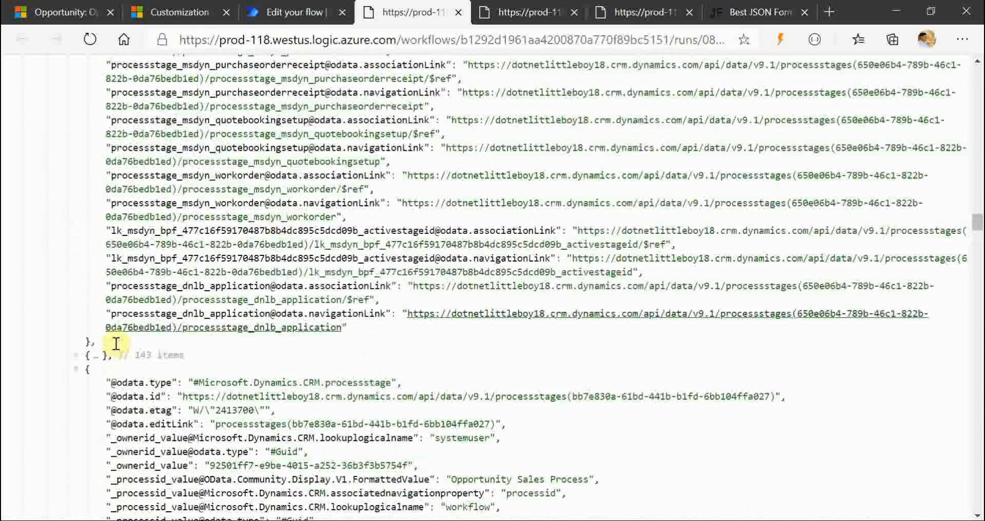
left_click(76, 354)
scroll(154, 415, "down", 10)
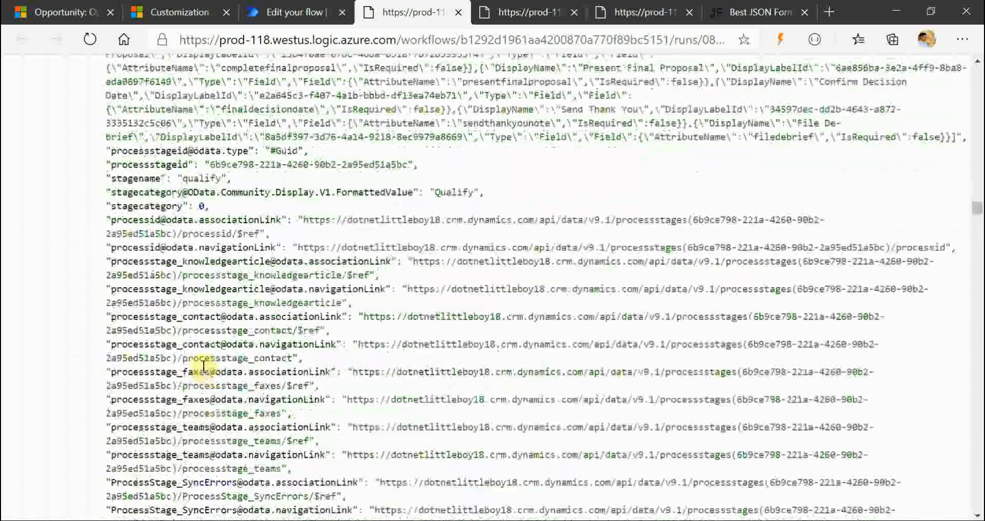
scroll(204, 367, "down", 5)
scroll(209, 378, "up", 5)
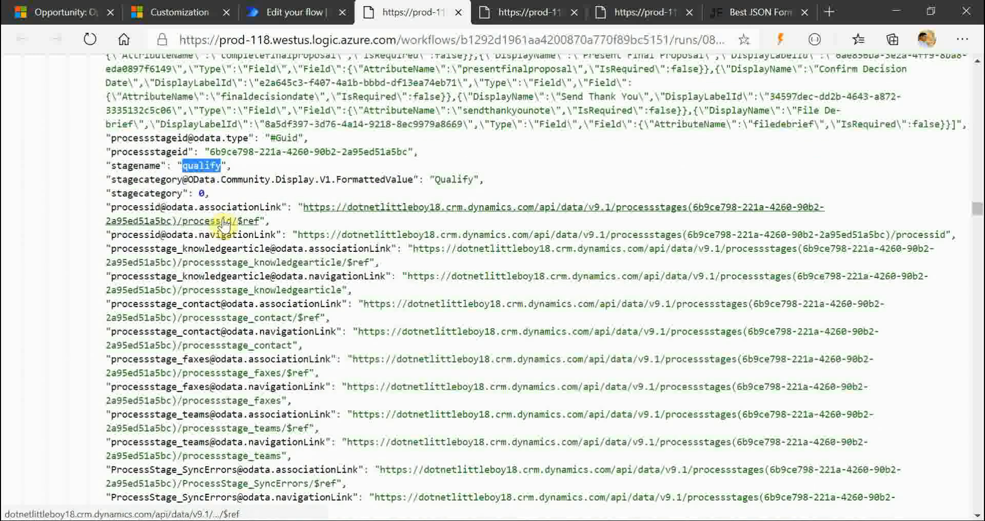
Step: Return to the flow editor and add a Set variable action inside the "qualify" case of the Switch
left_click(290, 12)
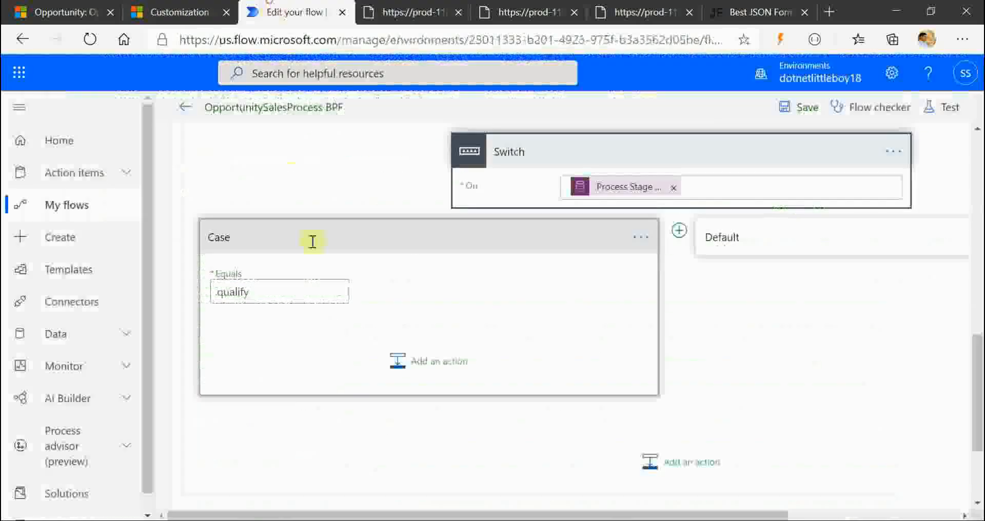
double_click(261, 290)
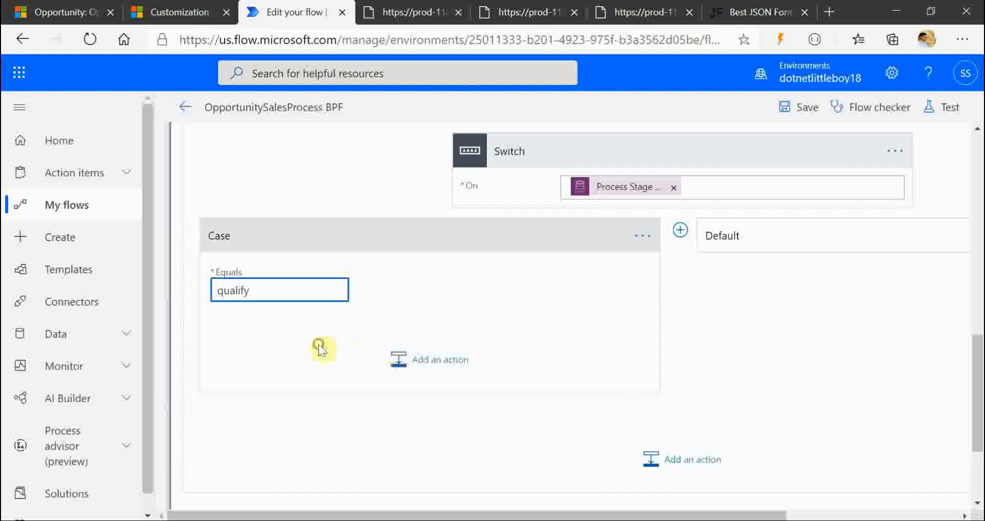
left_click(397, 359)
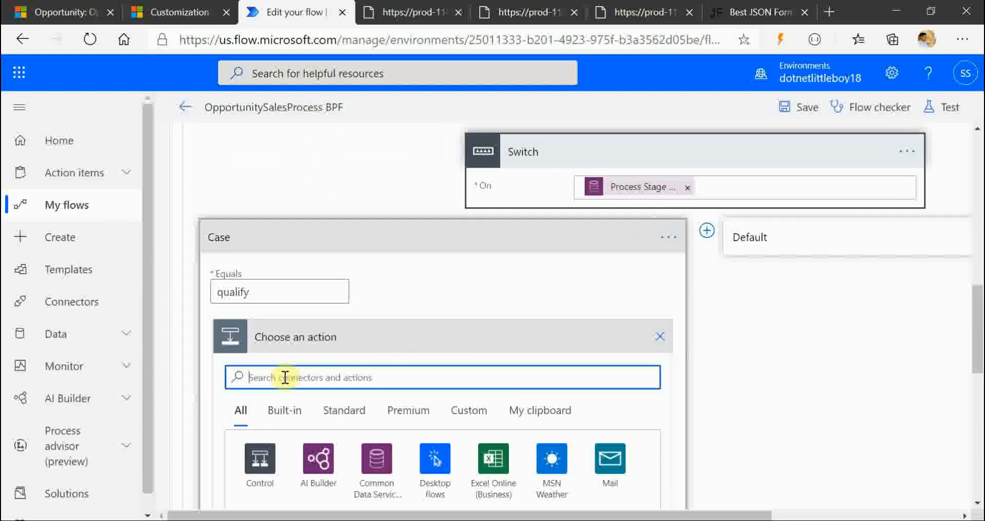
type("vari")
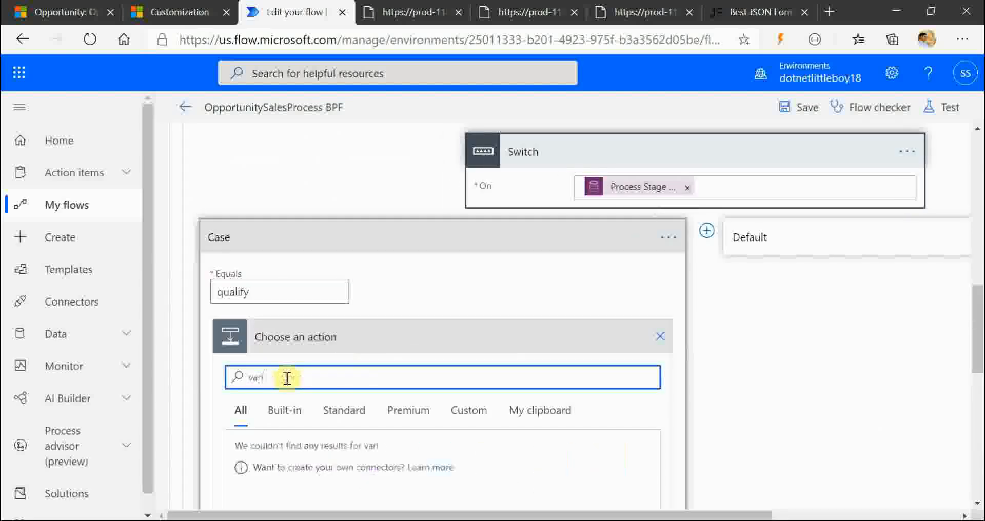
type("a")
left_click(262, 456)
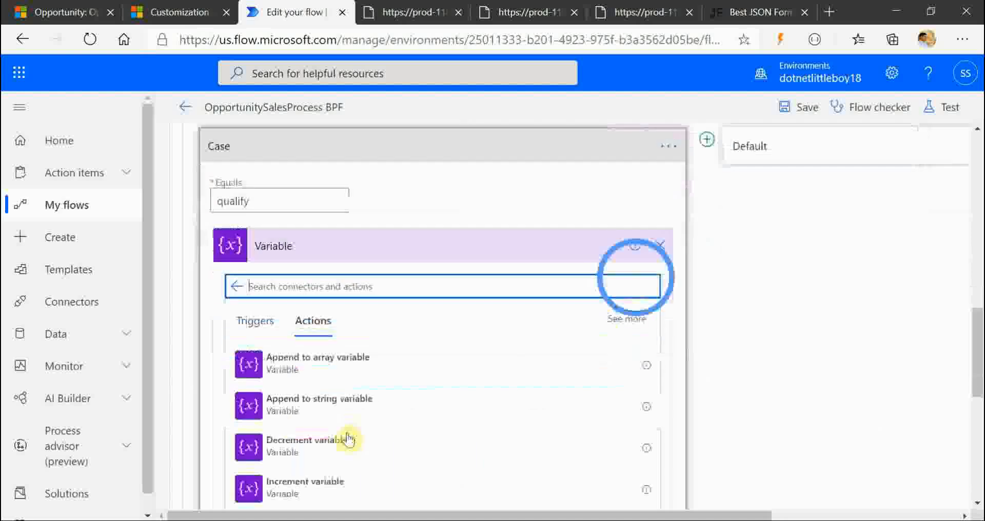
scroll(336, 457, "down", 2)
left_click(308, 488)
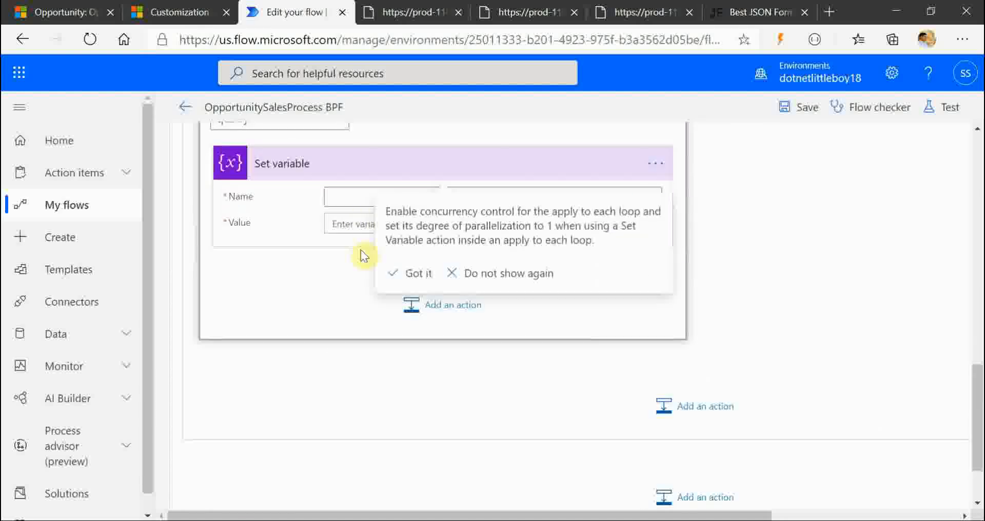
Step: Make the action in the "qualify" case set QualifyVariable to the Process Stage dynamic content from List records 2
left_click(358, 198)
left_click(358, 198)
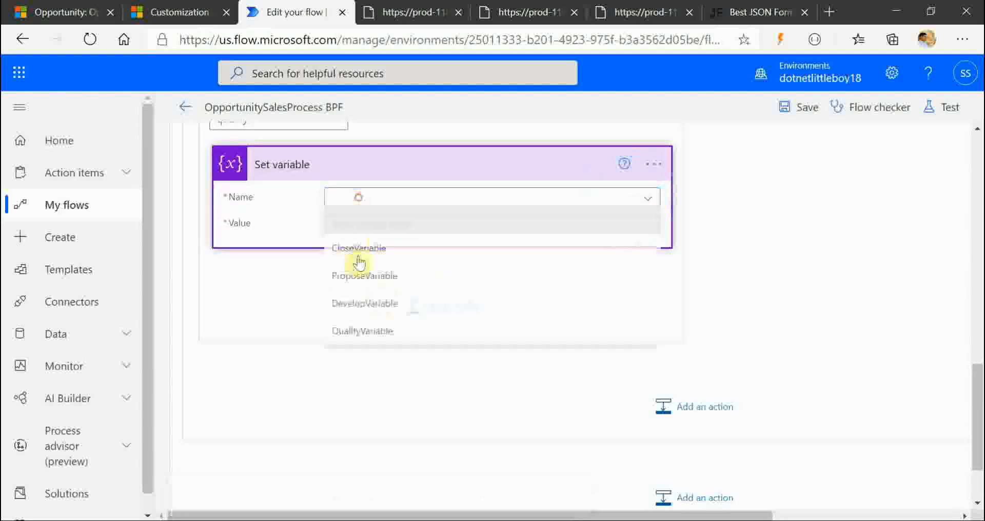
left_click(364, 331)
left_click(341, 226)
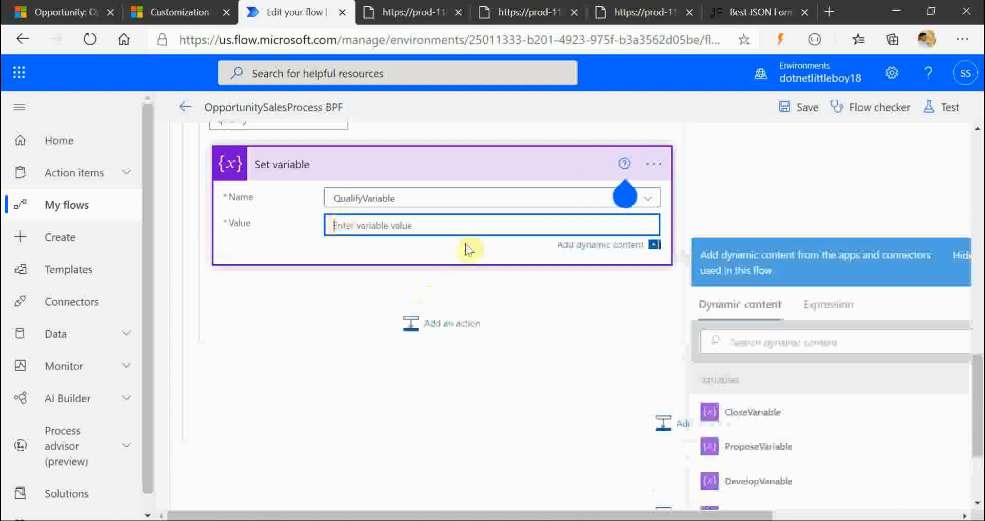
left_click(749, 341)
type("jpro")
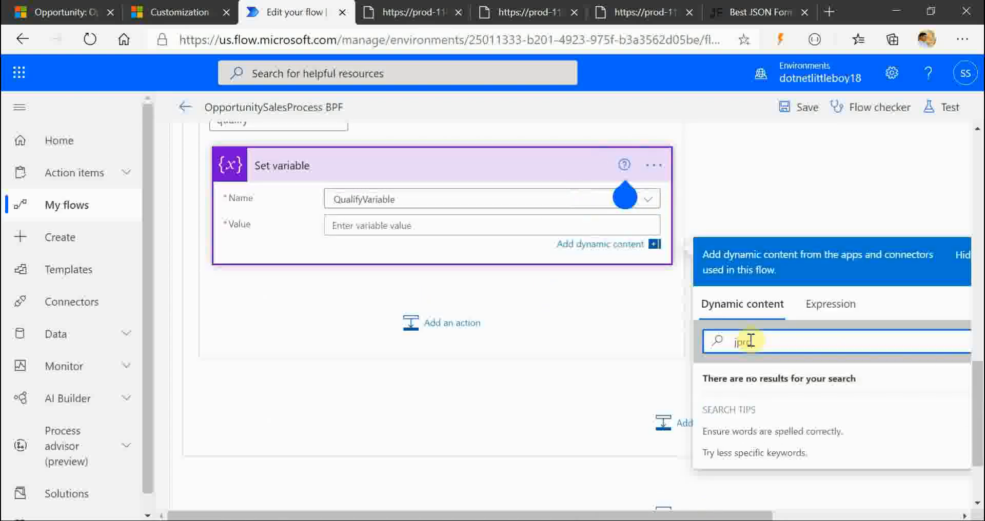
key("BackSpace")
key("BackSpace")
type("process")
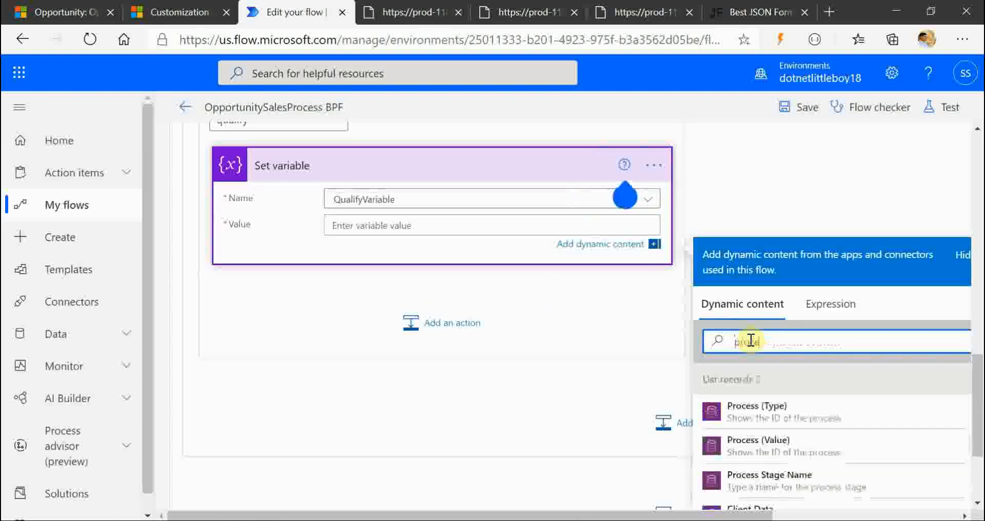
scroll(831, 406, "down", 2)
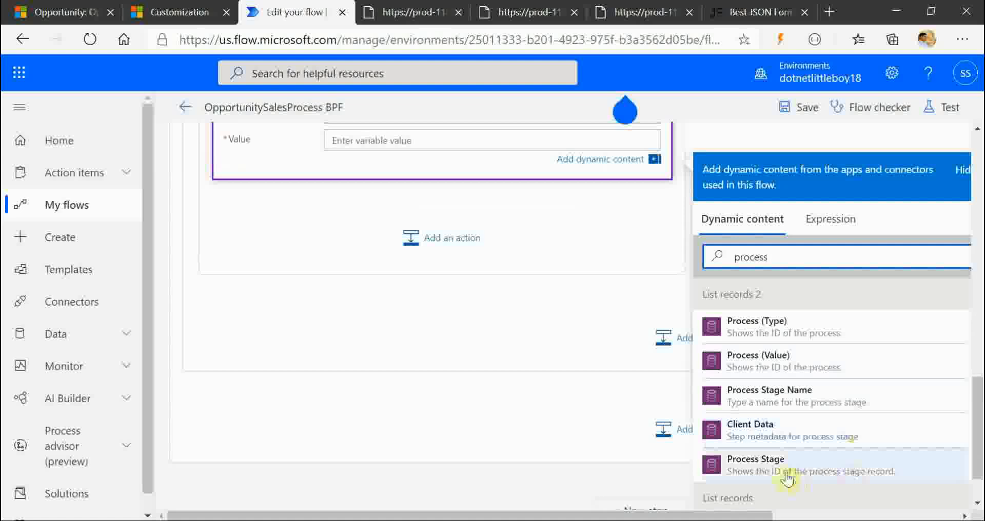
left_click(715, 466)
Step: Add a second case to the Switch and set it to equal "develop"
scroll(620, 316, "up", 5)
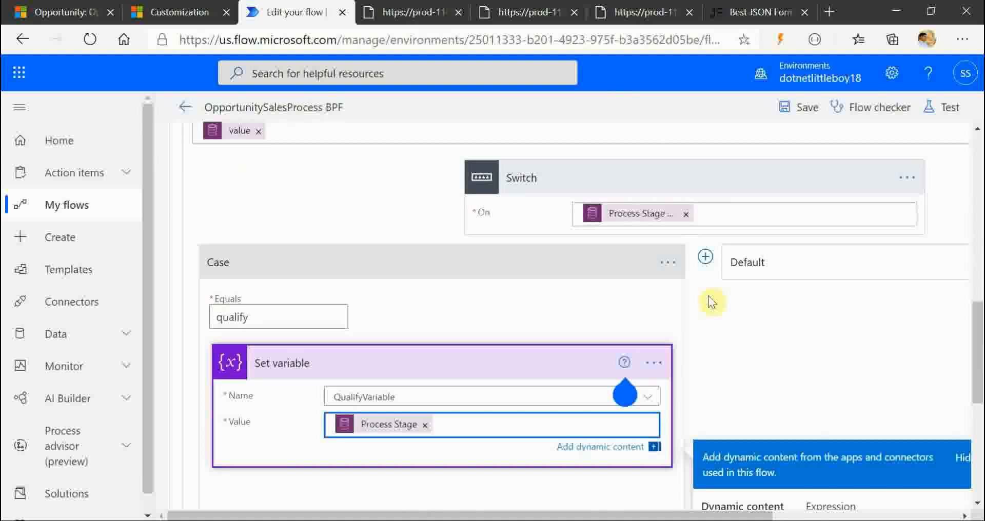
left_click(706, 257)
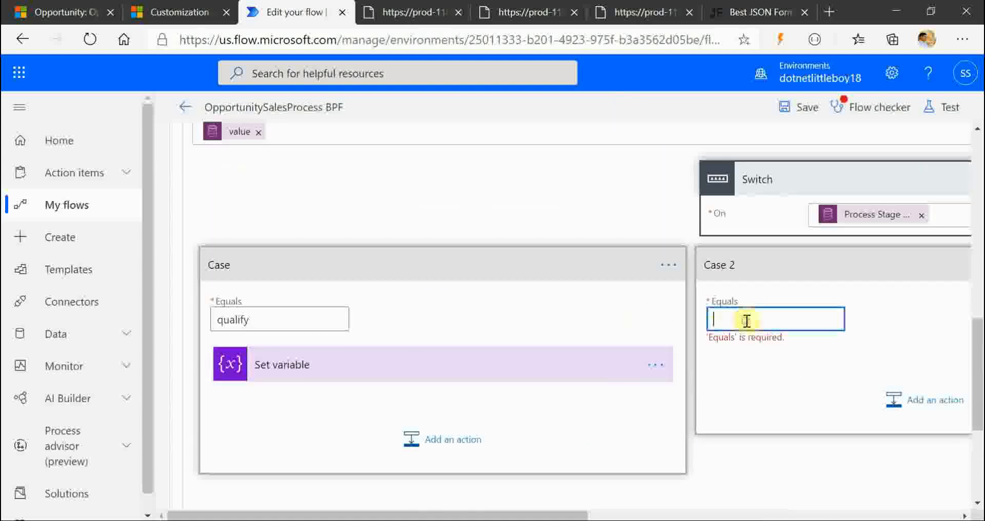
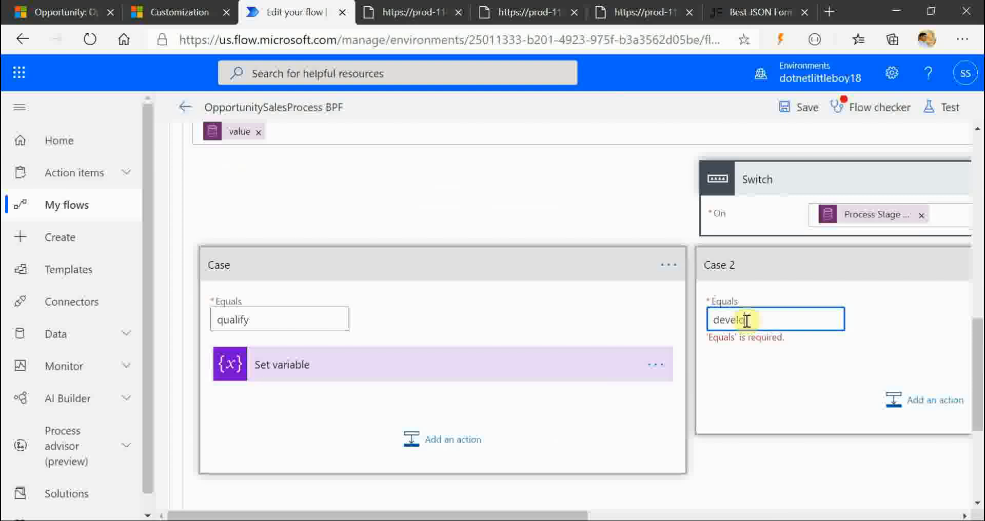
left_click(790, 397)
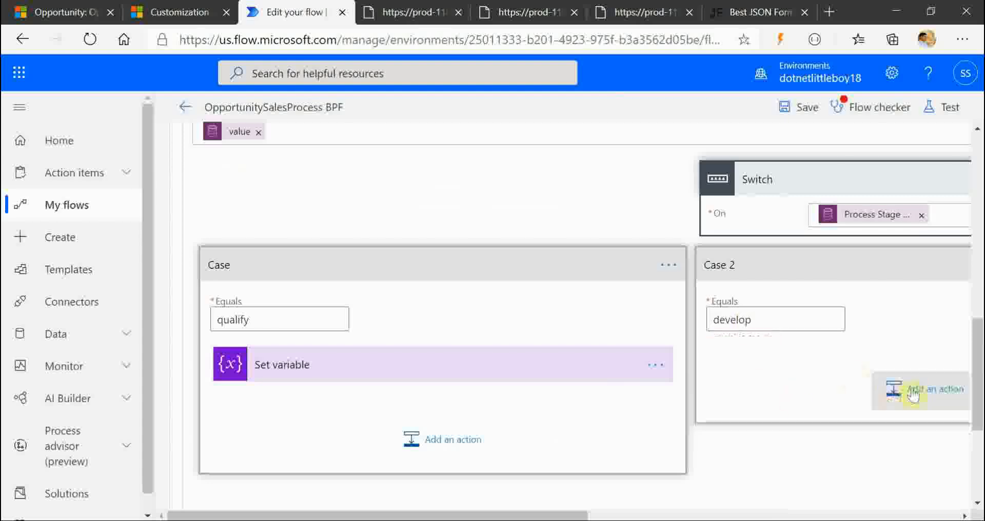
Step: Add a Set variable action inside the "develop" case
left_click(747, 366)
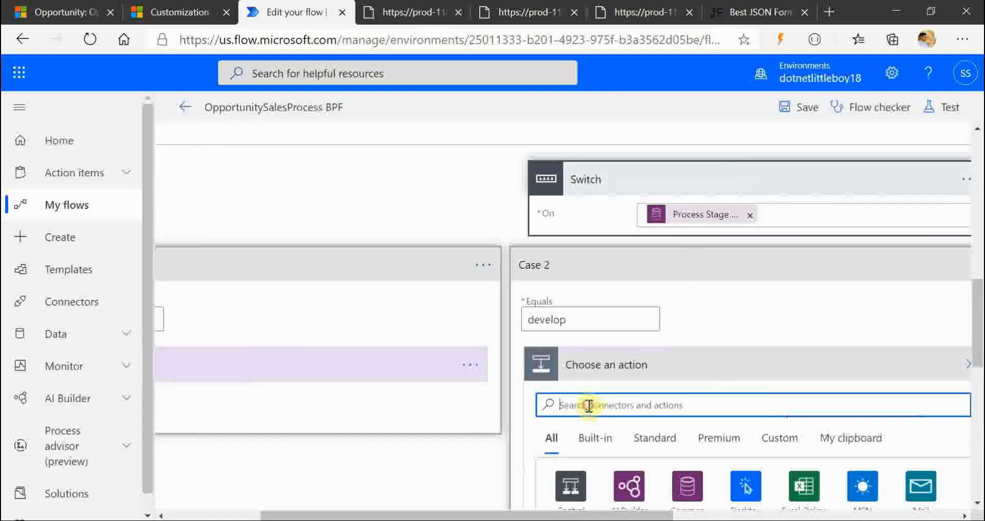
type("varia")
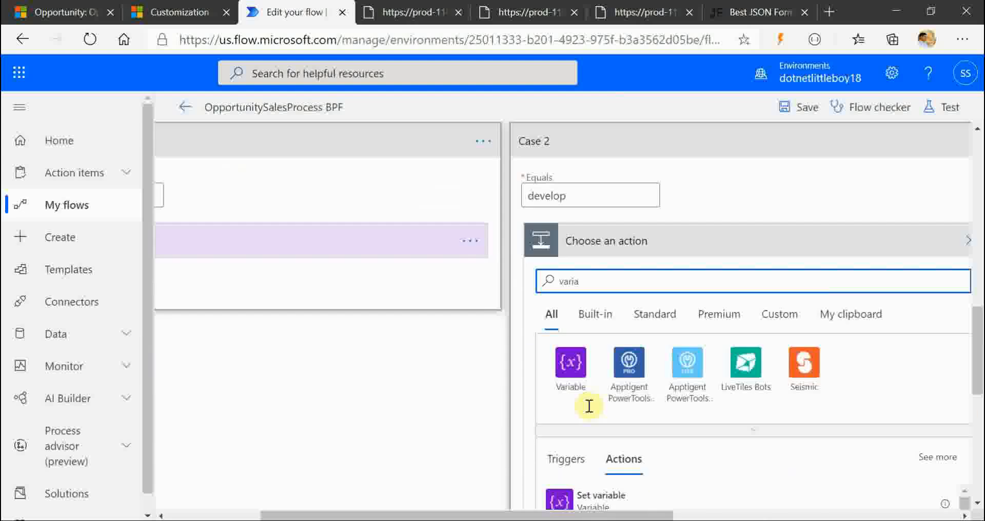
type("b")
left_click(568, 366)
scroll(640, 424, "down", 2)
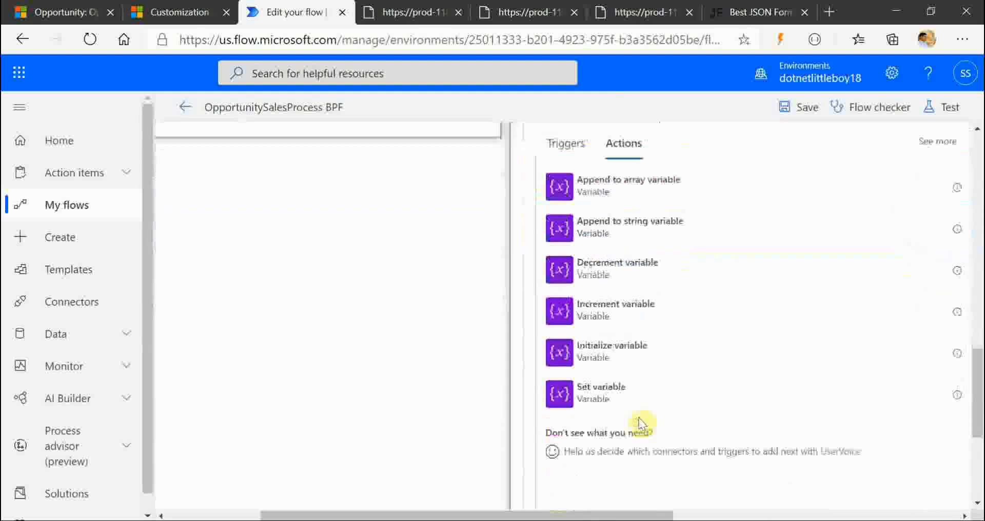
left_click(602, 391)
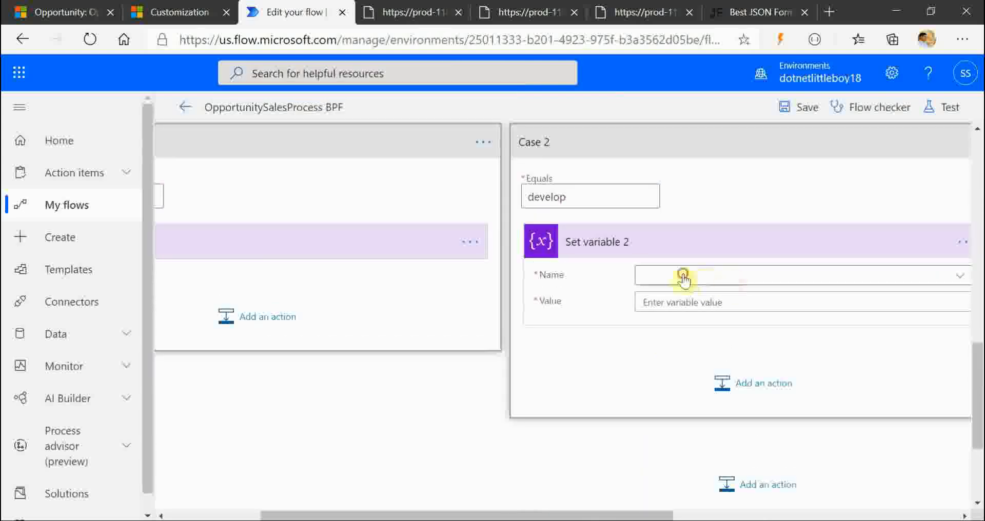
Step: Make the action in the "develop" case set DevelopVariable to the Process Stage dynamic content from List records 2
left_click(682, 267)
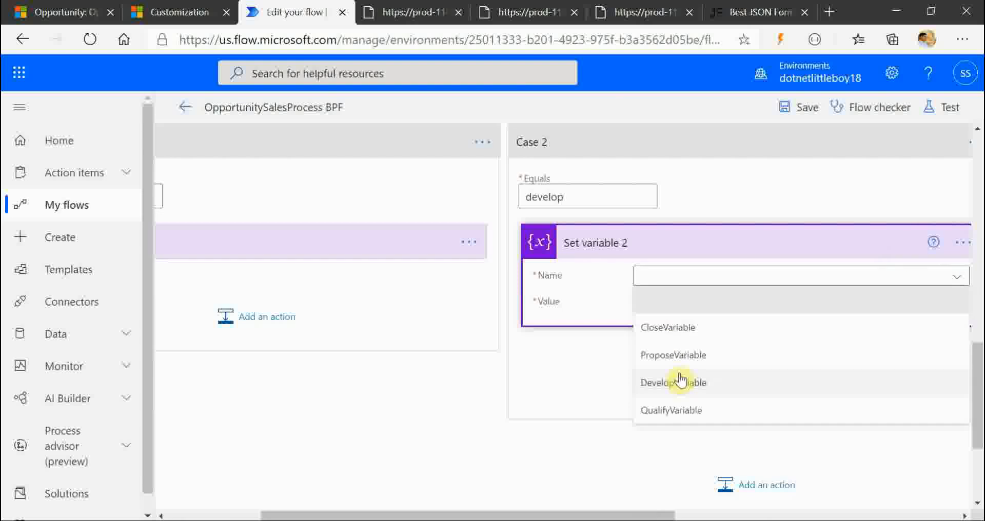
left_click(662, 383)
left_click(657, 302)
type("pr")
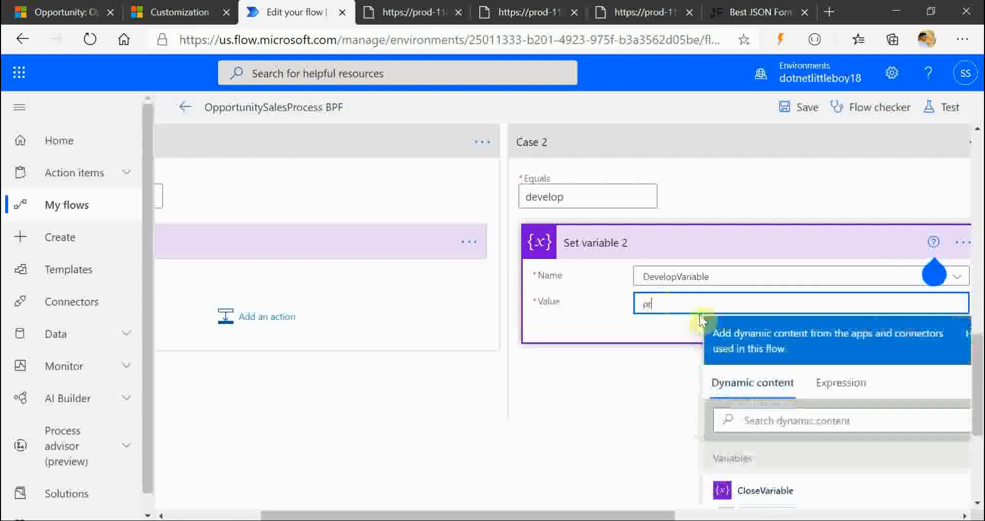
key("BackSpace")
key("BackSpace")
left_click(754, 427)
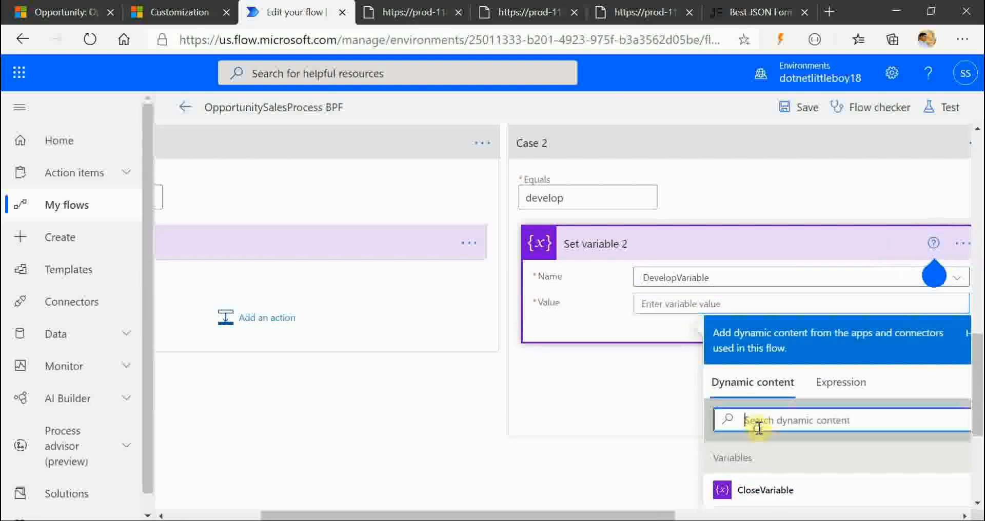
type("process")
scroll(762, 433, "down", 3)
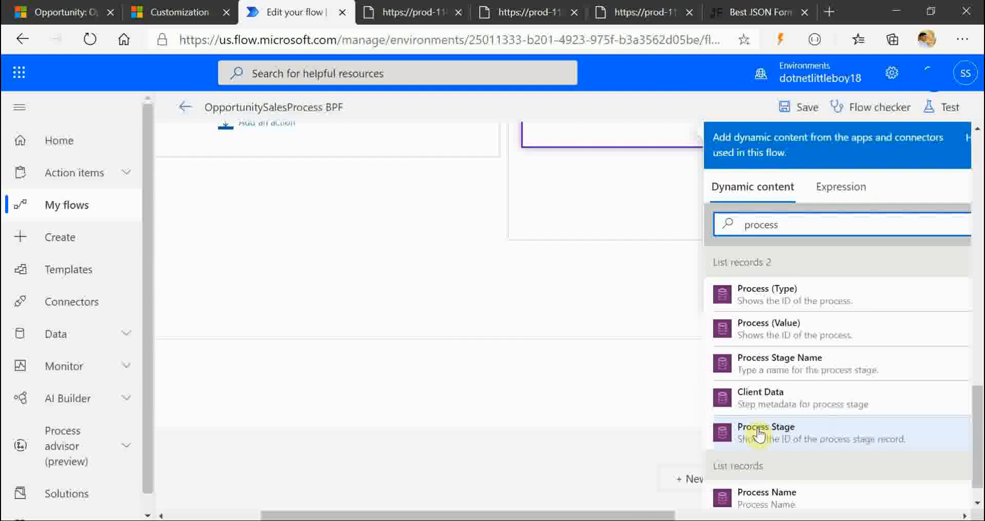
left_click(805, 433)
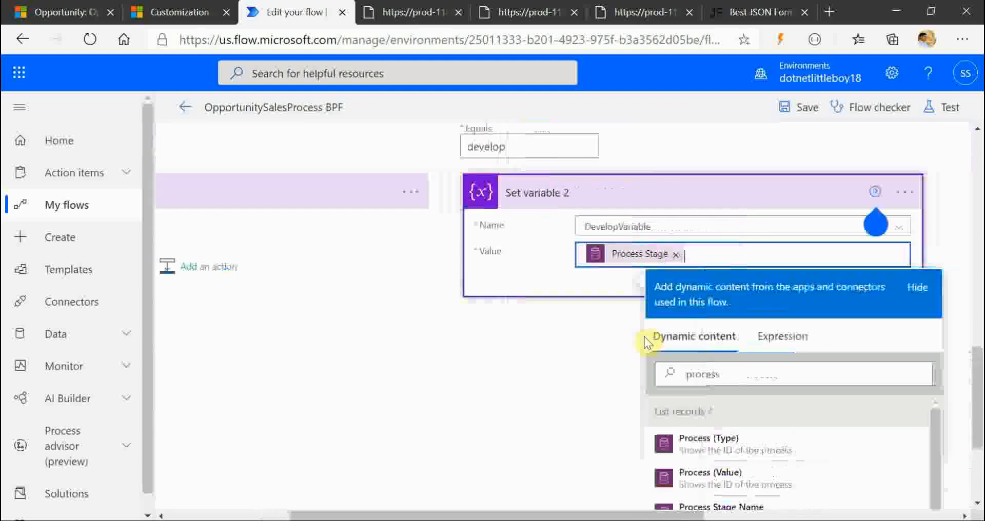
left_click(782, 305)
scroll(783, 306, "up", 3)
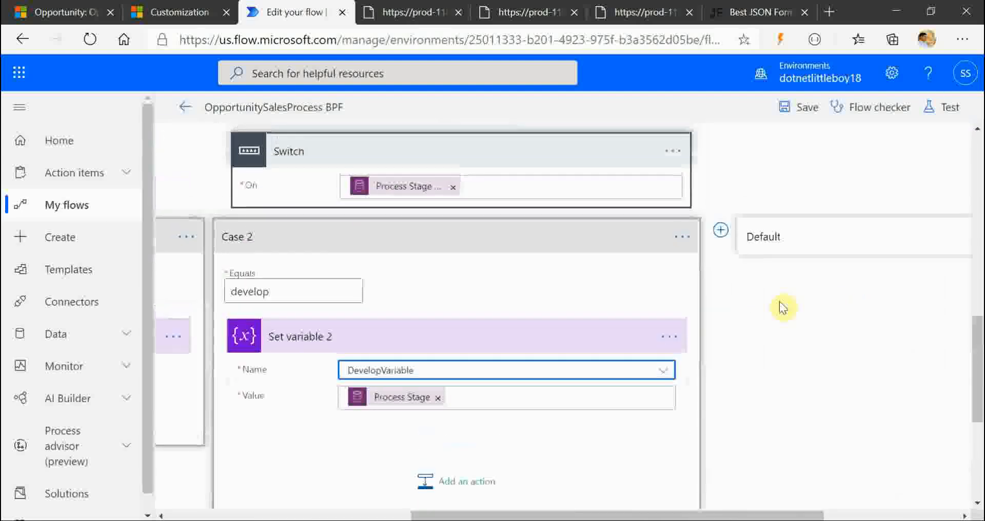
left_click(495, 393)
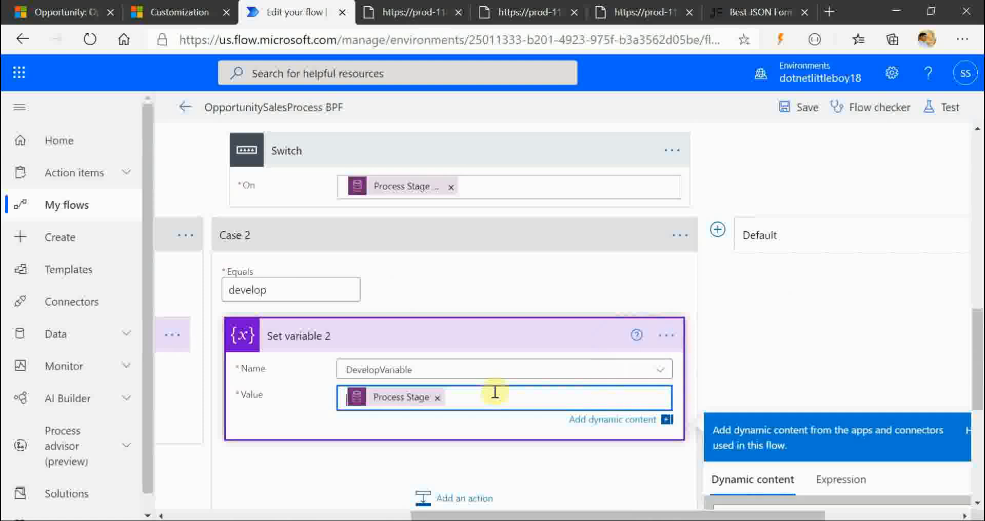
left_click(721, 328)
Step: Add a third case to the Switch and set it to equal "propose"
left_click(718, 231)
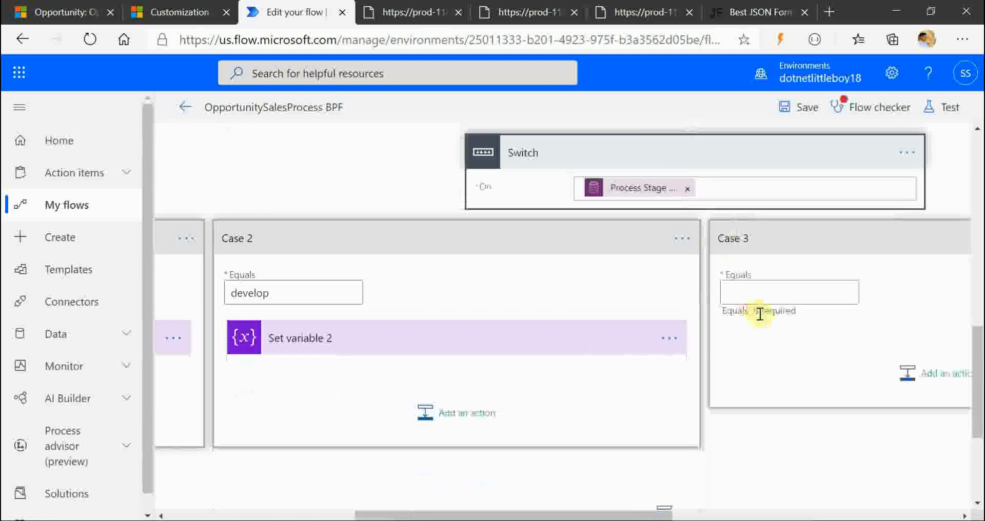
left_click(754, 303)
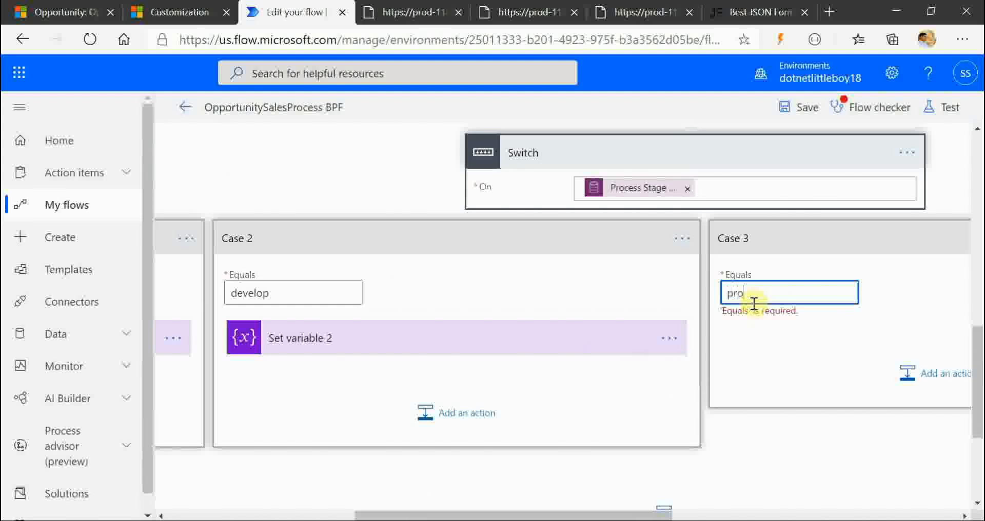
left_click(823, 354)
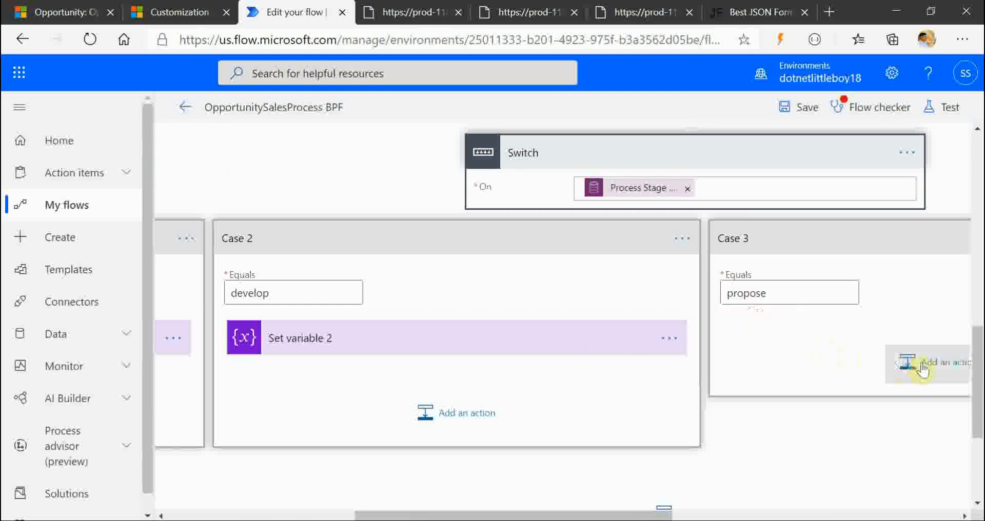
Step: Add a Set variable action inside the "propose" case
left_click(826, 364)
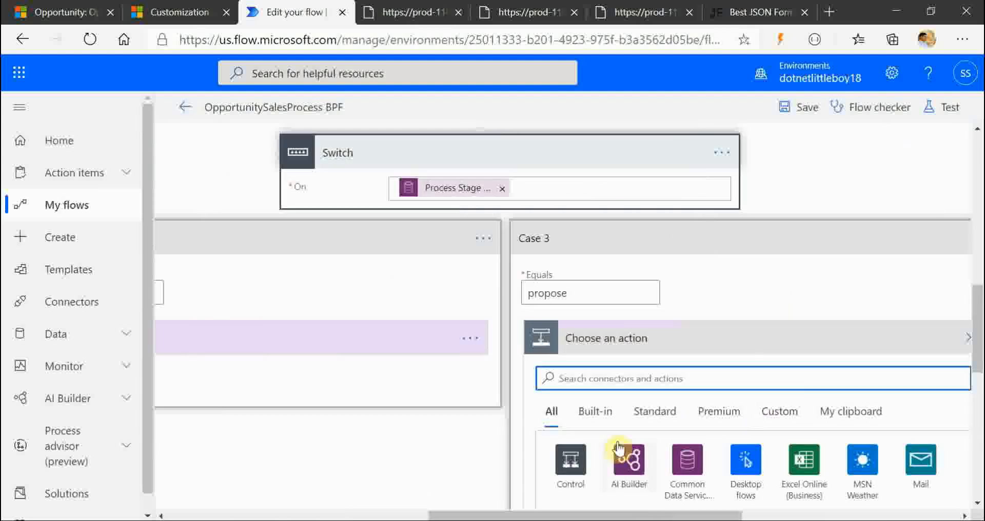
type("vari")
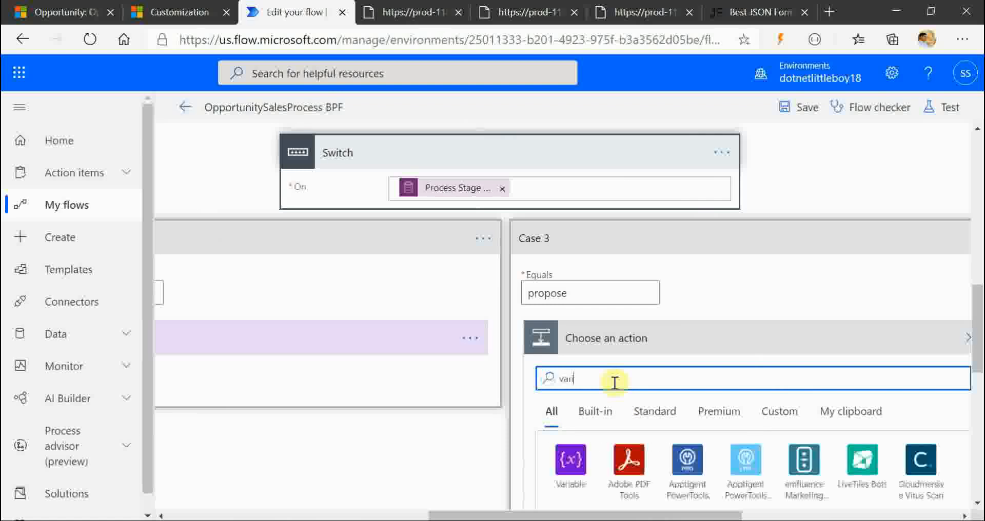
scroll(615, 385, "down", 3)
scroll(664, 319, "down", 3)
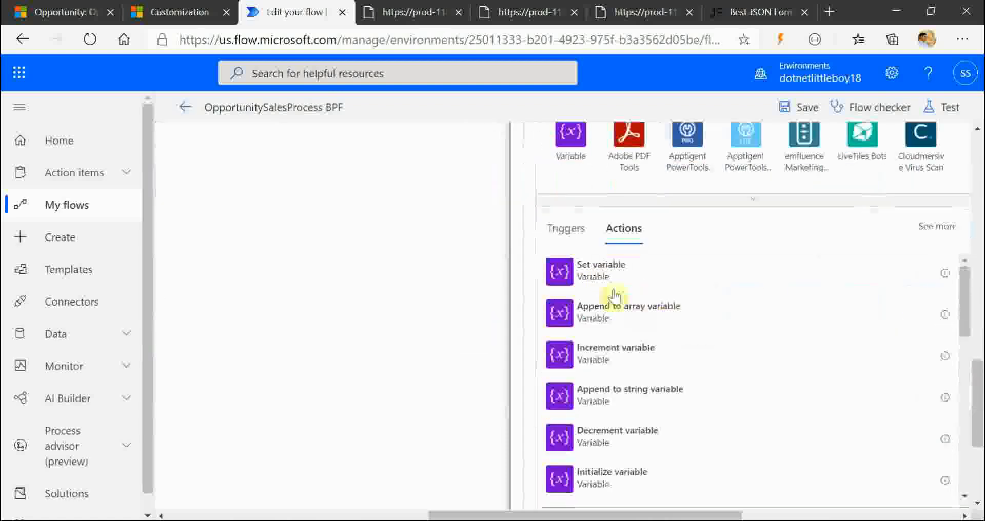
left_click(603, 265)
Step: Choose ProposeVariable as the variable name for the action in the "propose" case
left_click(660, 244)
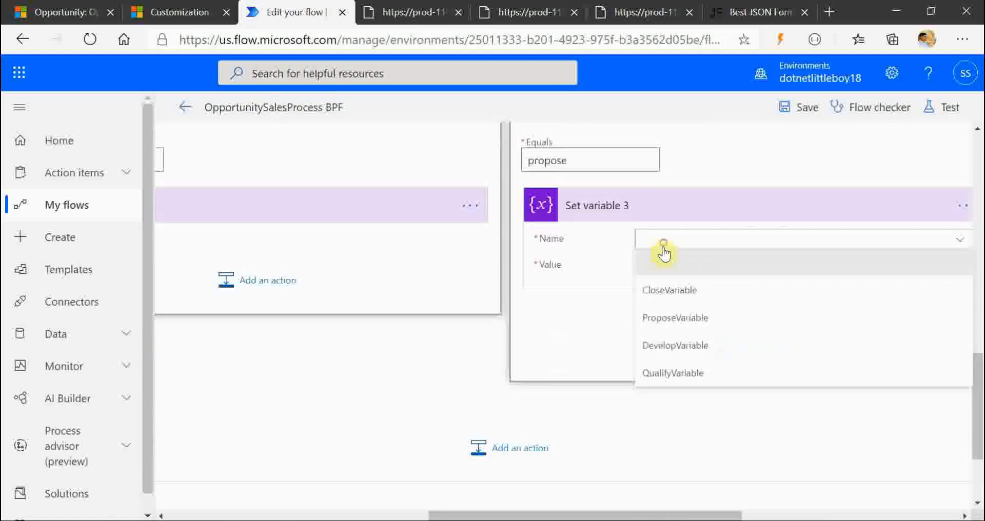
left_click(661, 239)
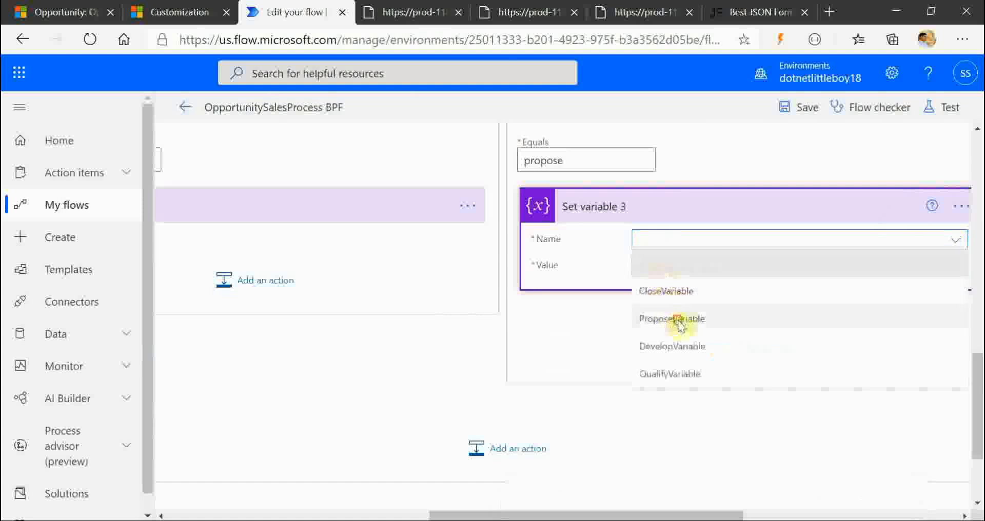
left_click(672, 319)
Step: Set the value of ProposeVariable to the Process Stage dynamic content from List records 2
left_click(658, 267)
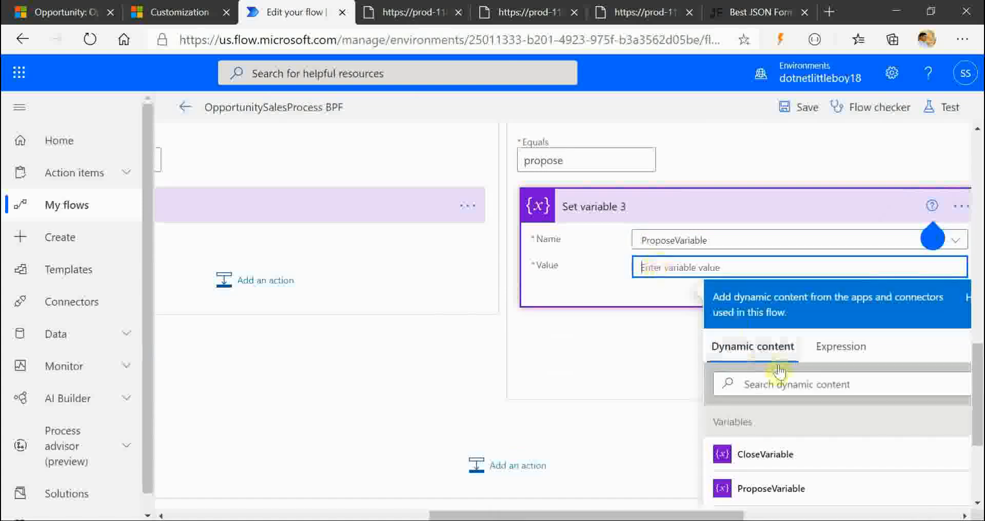
left_click(800, 384)
type("propos")
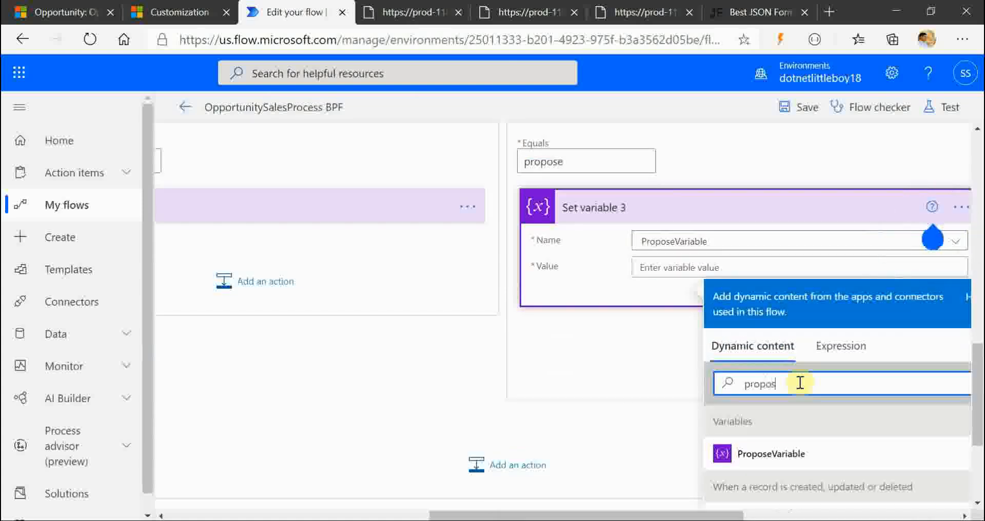
scroll(800, 384, "down", 2)
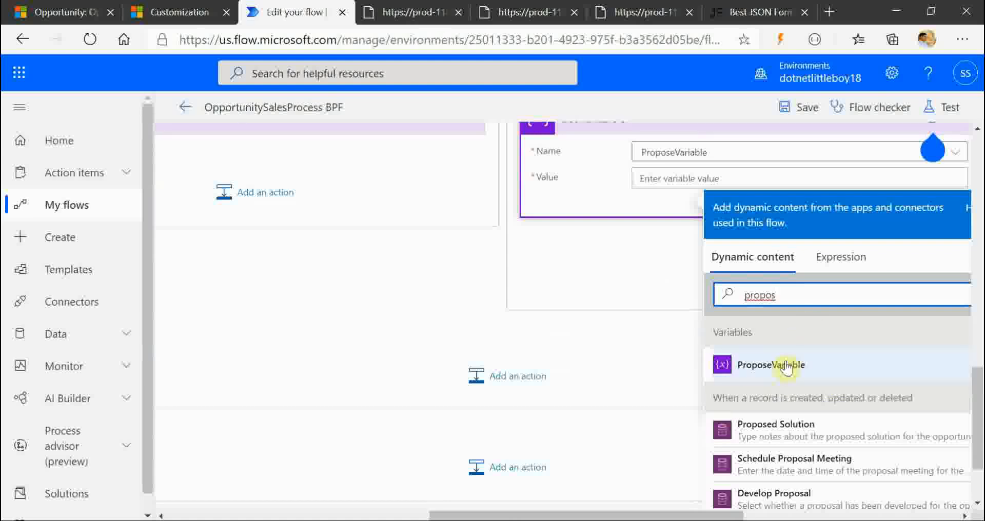
scroll(806, 391, "down", 1)
key("BackSpace")
key("BackSpace")
key("BackSpace")
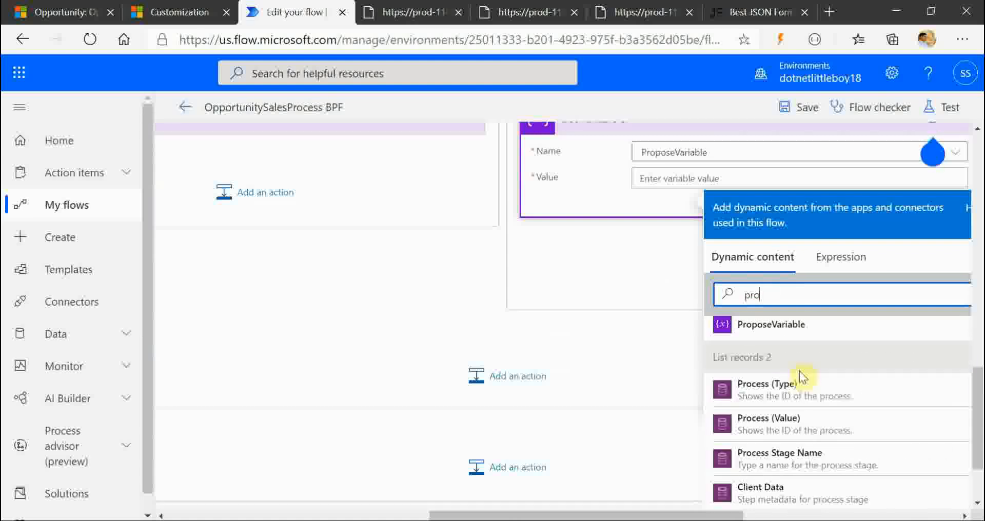
type("d")
scroll(799, 379, "down", 2)
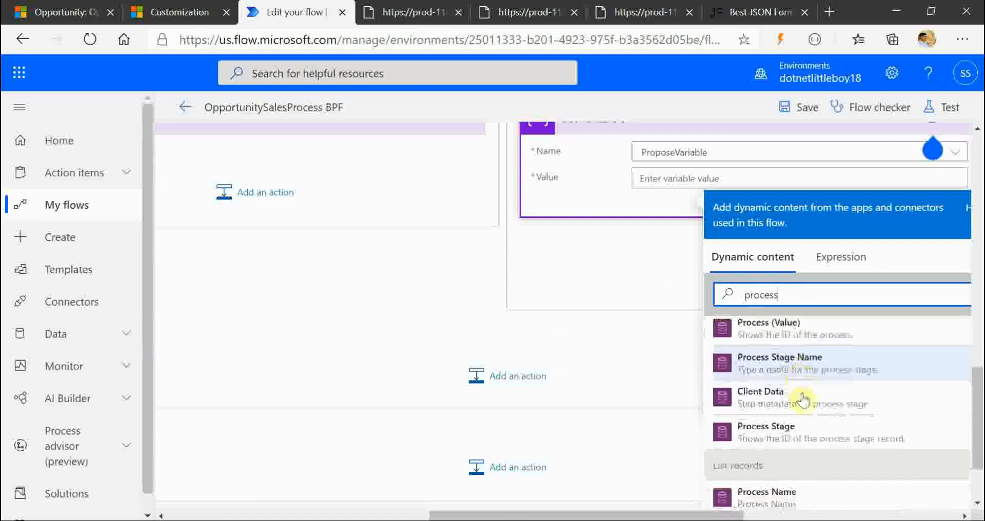
left_click(782, 445)
left_click(594, 369)
Step: Add a fourth case to the Switch and set it to equal "close"
scroll(594, 369, "right", 5)
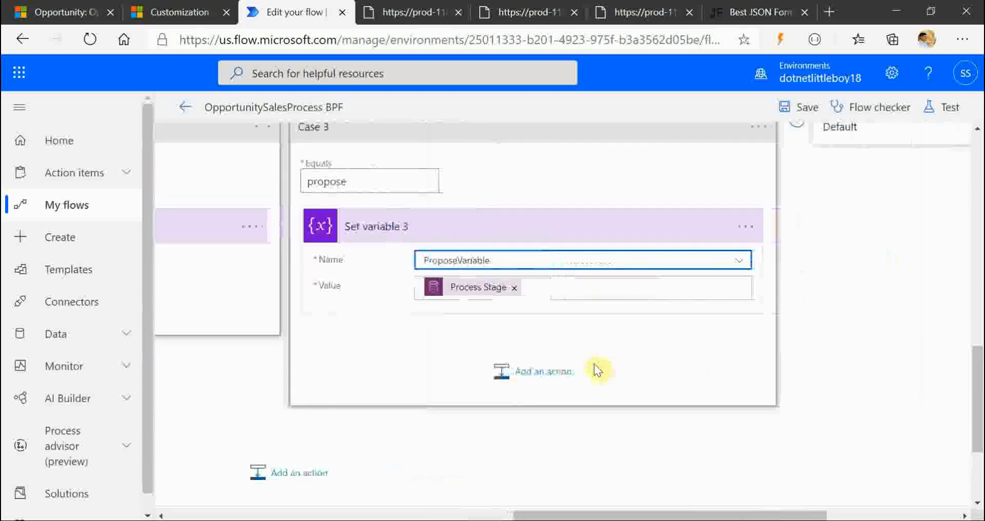
scroll(600, 363, "up", 5)
left_click(731, 366)
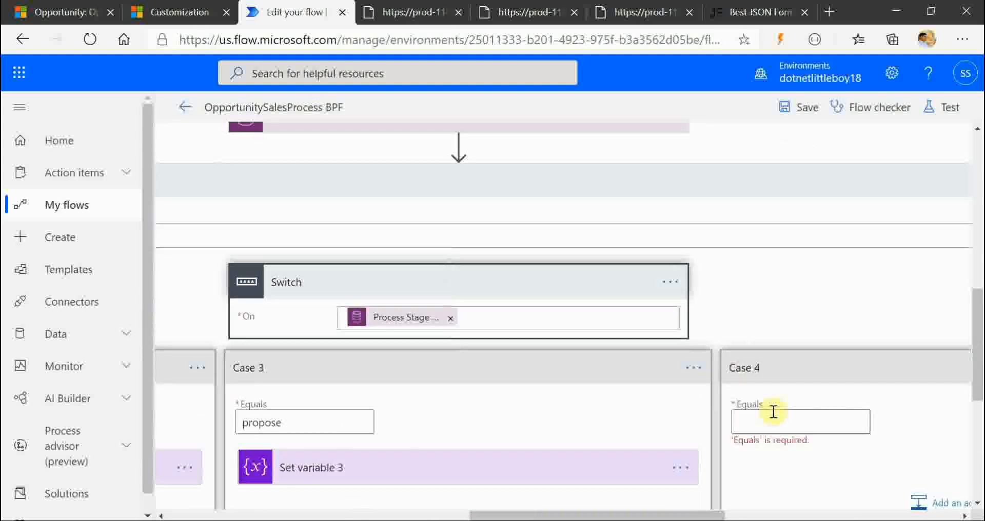
type("clos")
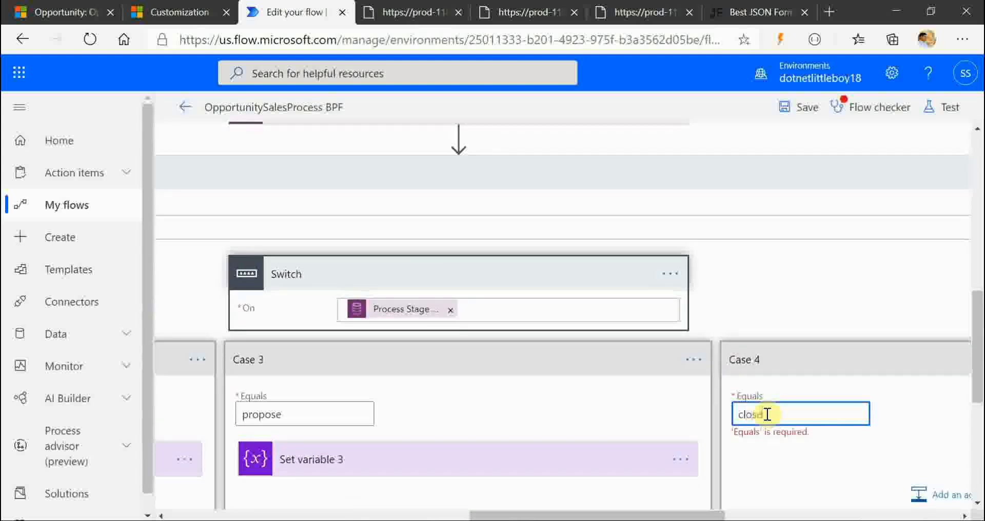
type("e")
Step: Add a Set variable action inside the "close" case
scroll(767, 414, "down", 3)
left_click(925, 389)
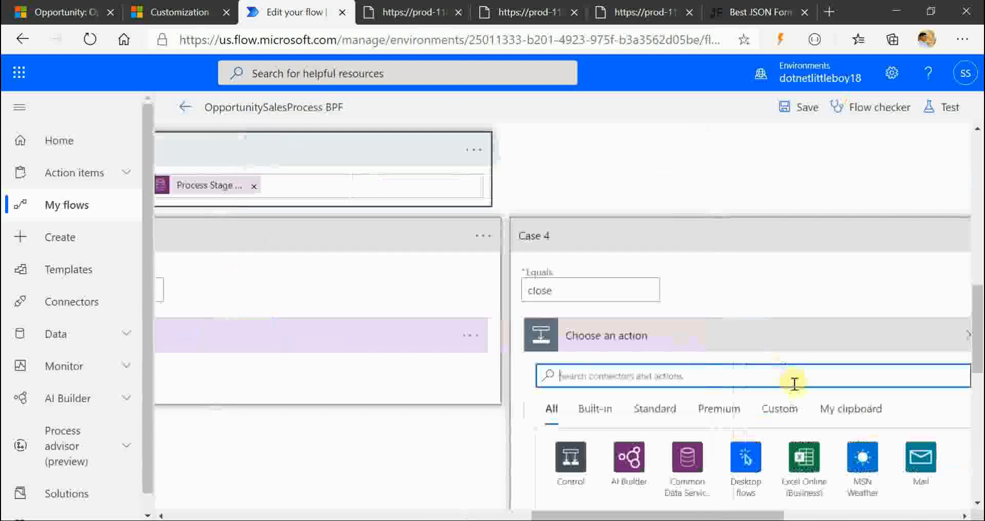
type("varia")
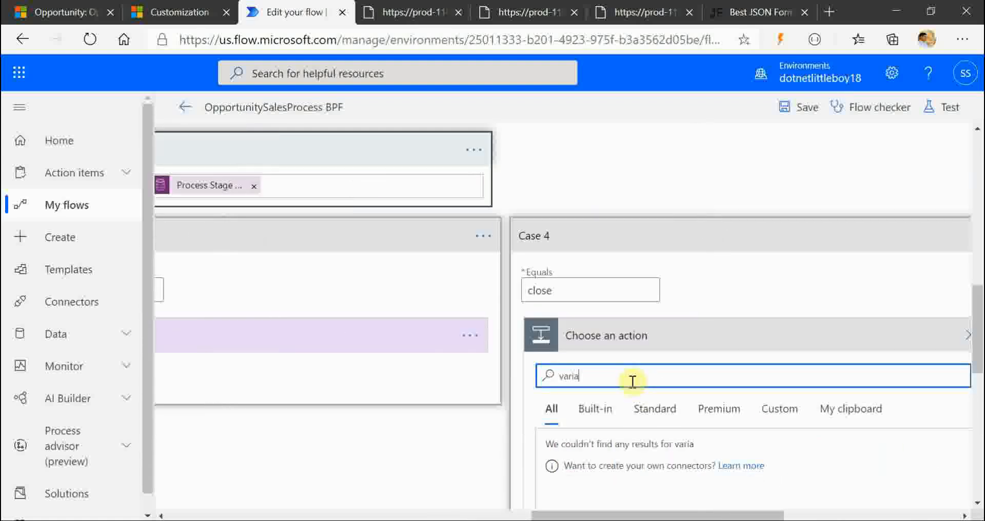
left_click(571, 459)
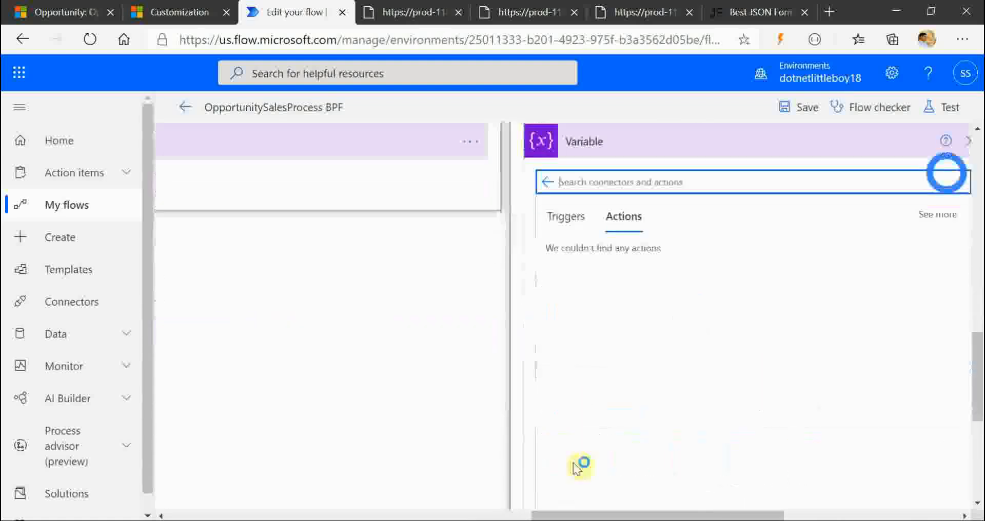
left_click(617, 460)
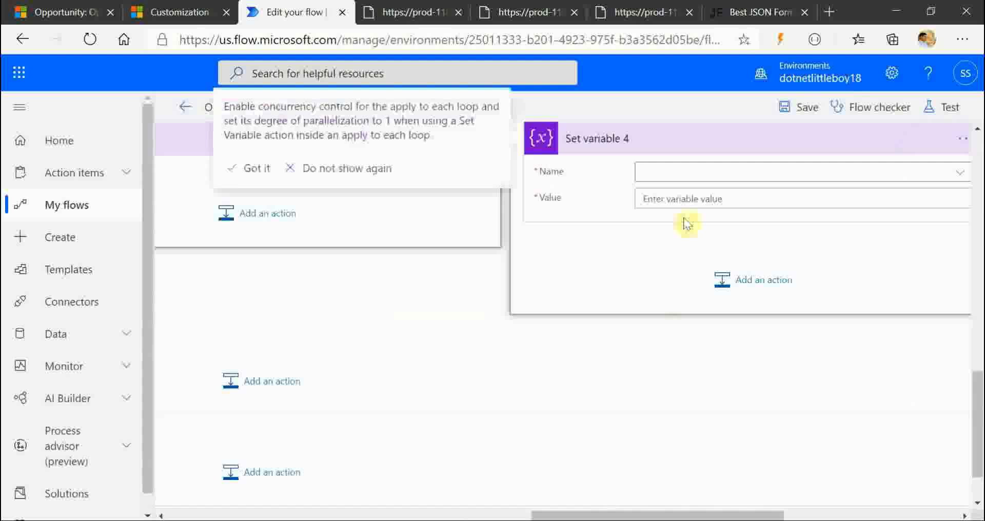
Step: Make the action in the "close" case set CloseVariable to the Process Stage dynamic content from List records 2
left_click(682, 183)
left_click(665, 226)
left_click(686, 195)
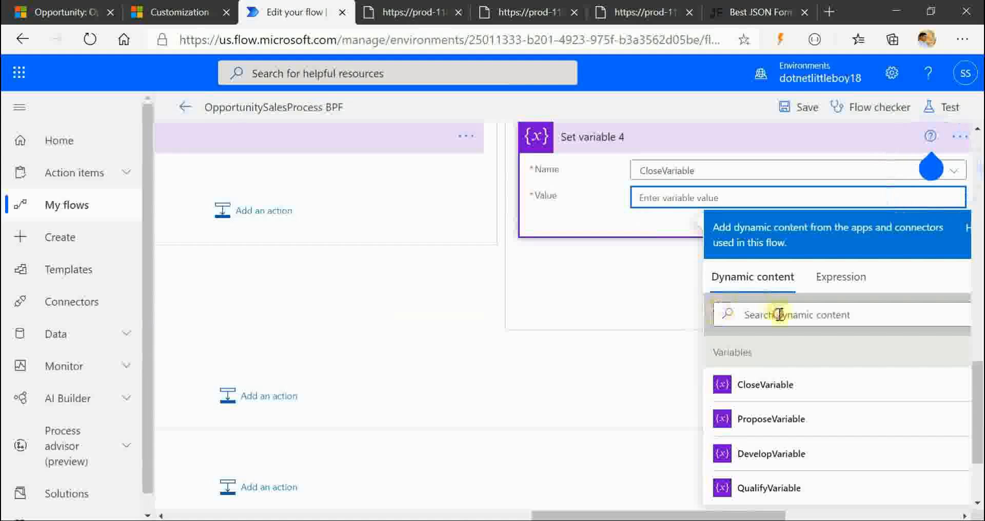
left_click(724, 315)
type("prod")
scroll(780, 315, "down", 1)
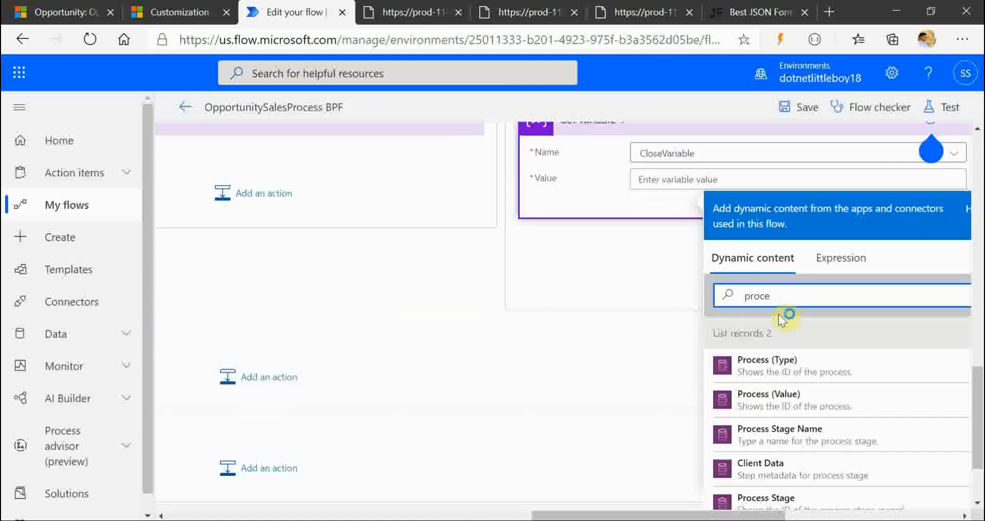
scroll(790, 426, "down", 2)
left_click(792, 467)
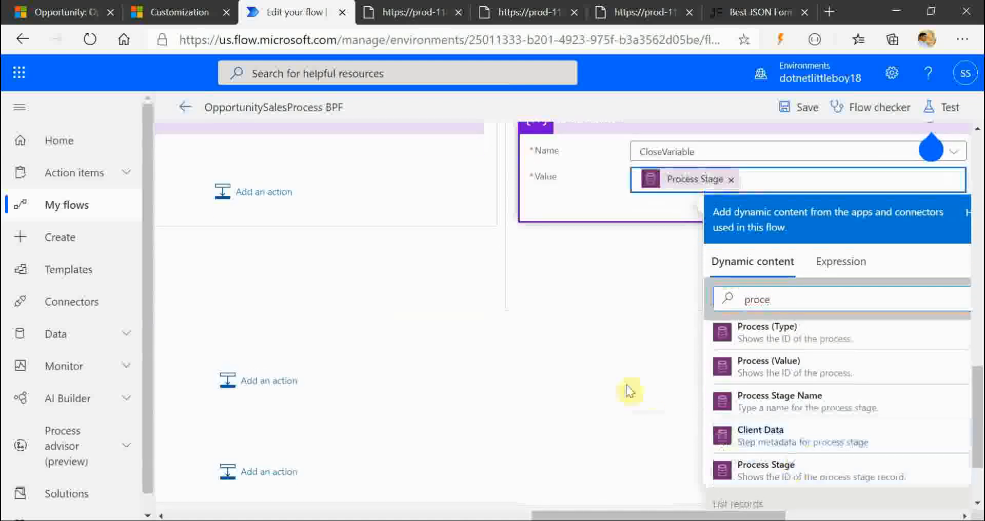
left_click(621, 306)
Step: Expand the Set variable actions in the propose, develop and qualify cases and review their variable names and values
scroll(741, 272, "up", 2)
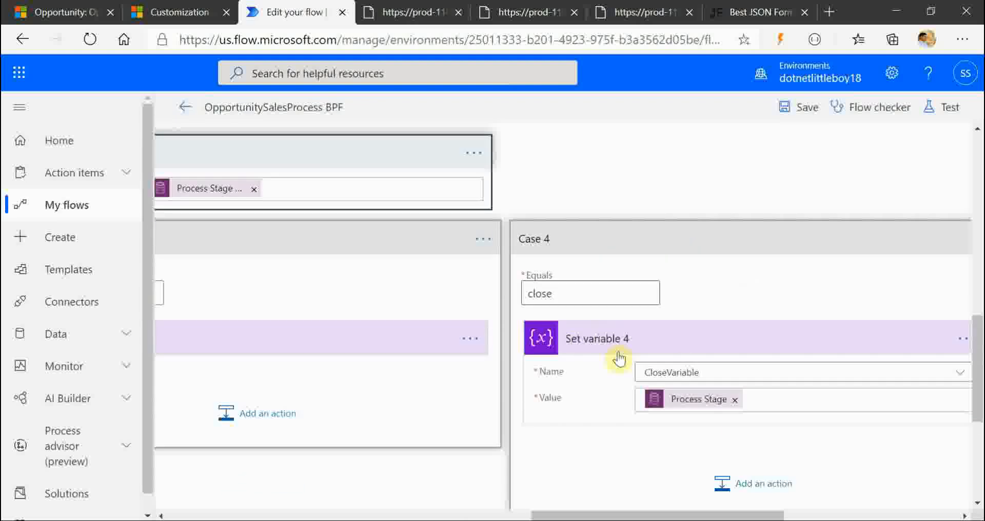
scroll(478, 354, "left", 4)
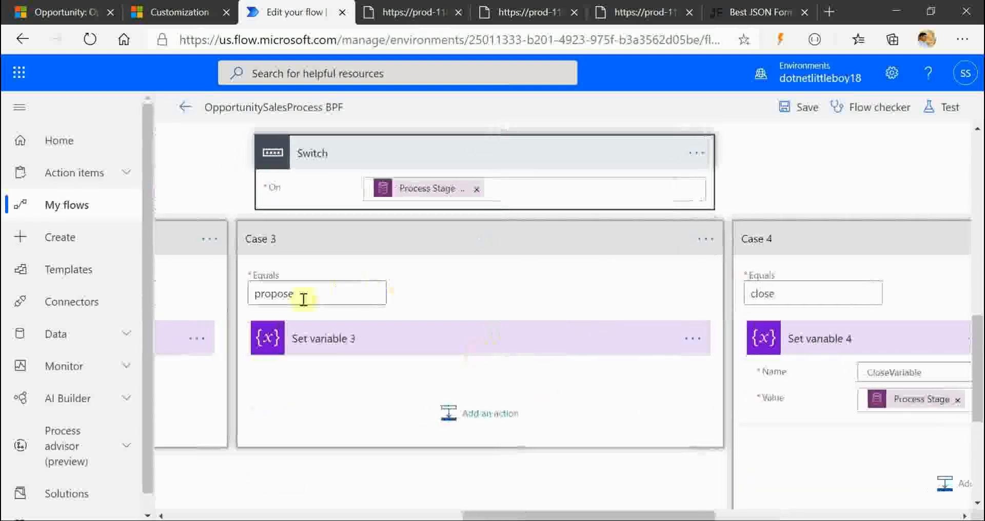
left_click(340, 355)
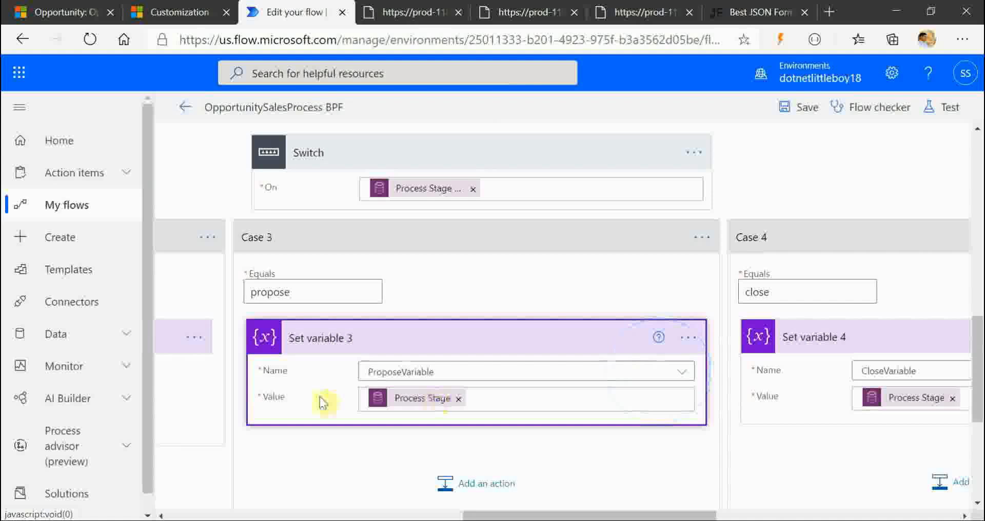
scroll(323, 403, "left", 6)
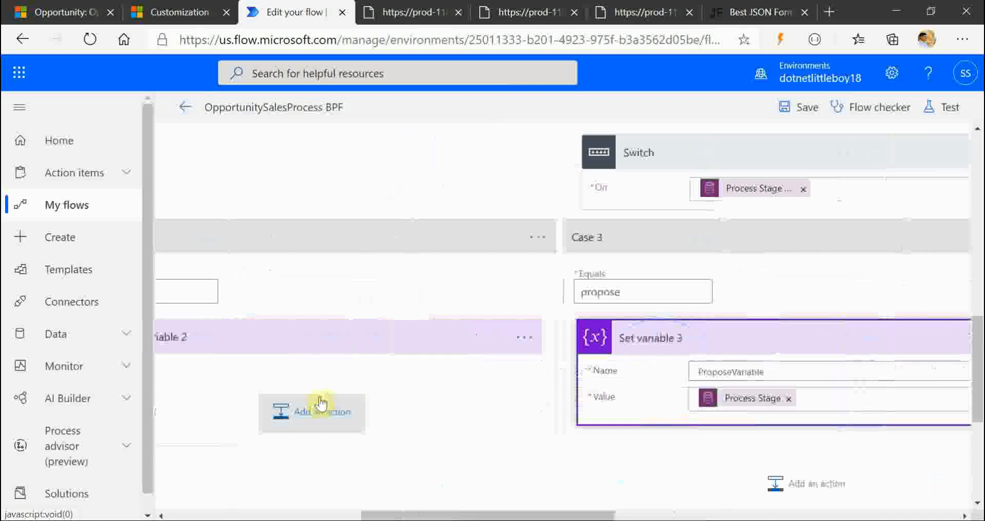
left_click(467, 356)
right_click(469, 359)
left_click(356, 436)
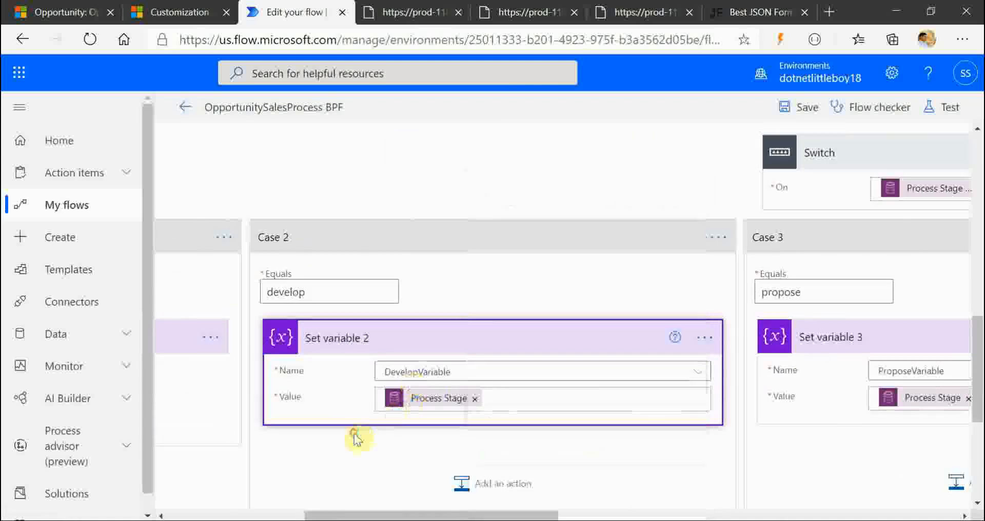
scroll(356, 438, "left", 5)
left_click(326, 332)
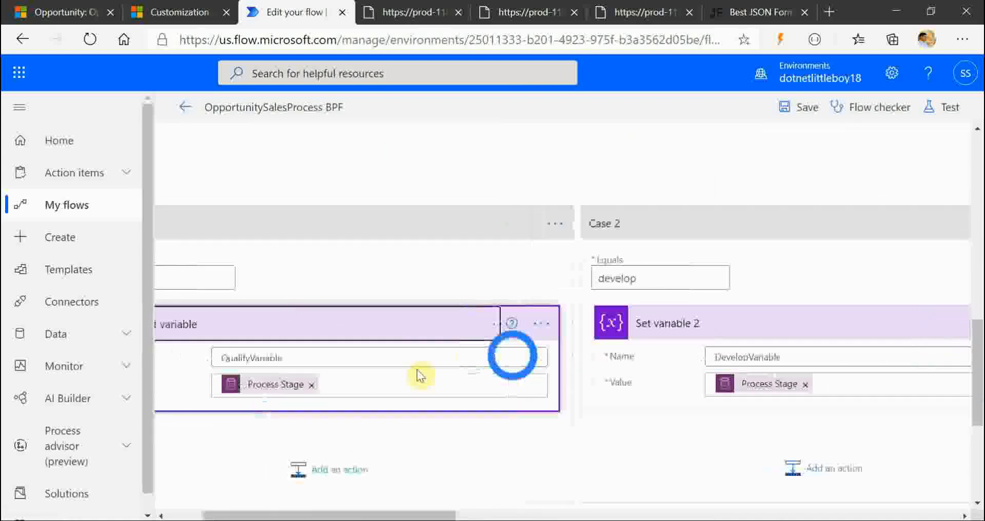
scroll(511, 410, "right", 5)
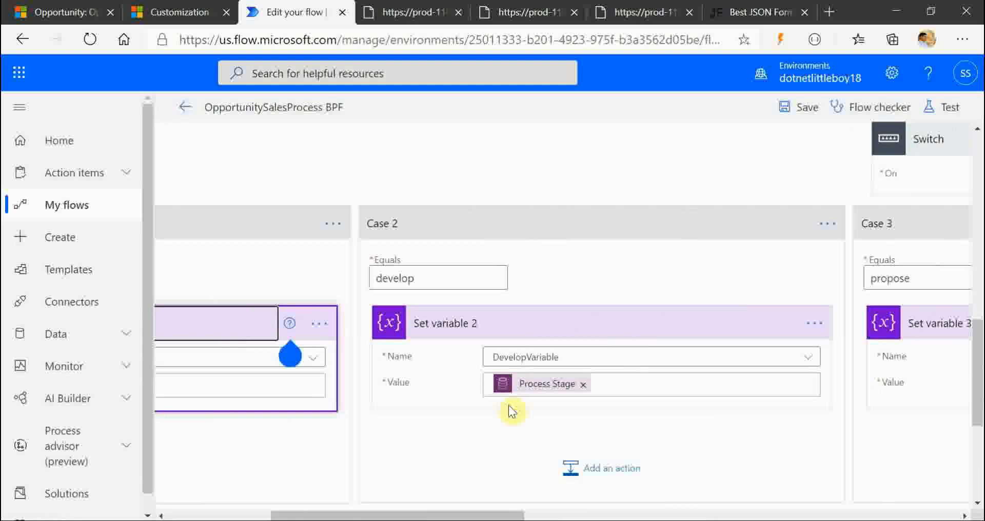
Step: Collapse the Apply to each 2 and Apply to each loops and save the flow
scroll(511, 410, "up", 7)
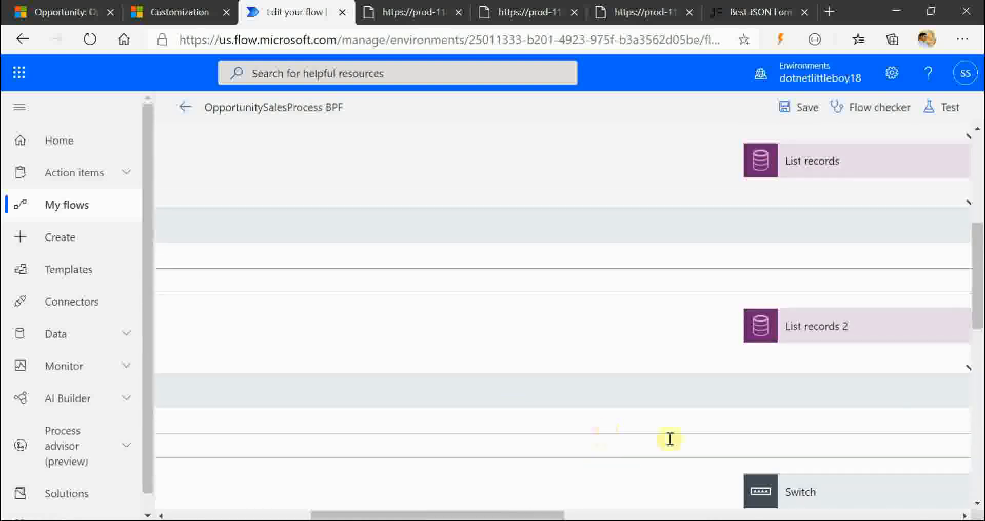
left_click(815, 402)
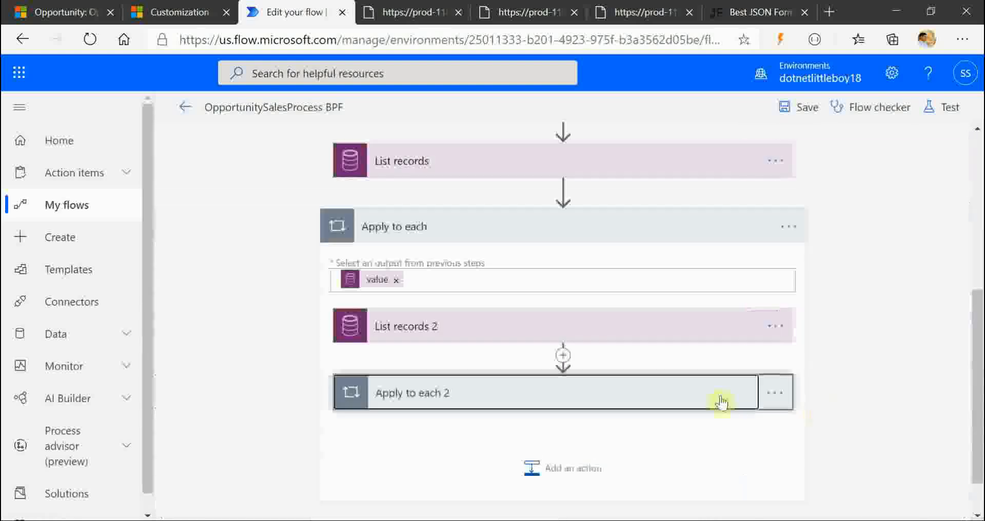
left_click(509, 230)
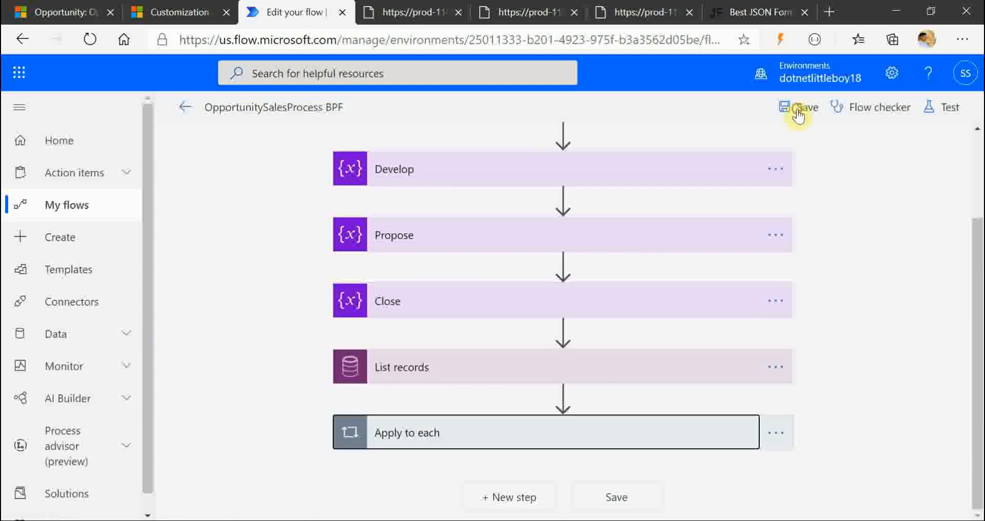
left_click(798, 109)
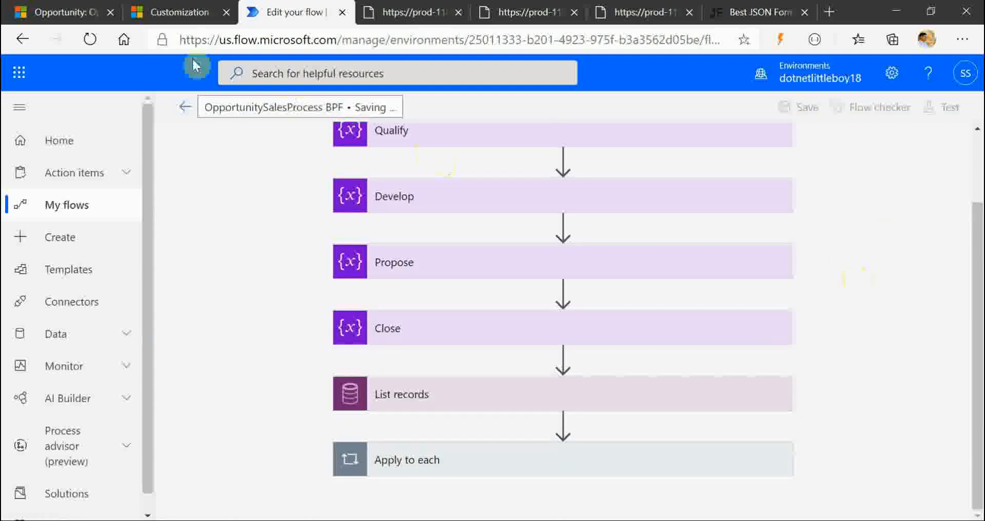
Step: Switch from the flow to the Sales Stage field customization window and open its opportunity_salesstage option set
left_click(73, 6)
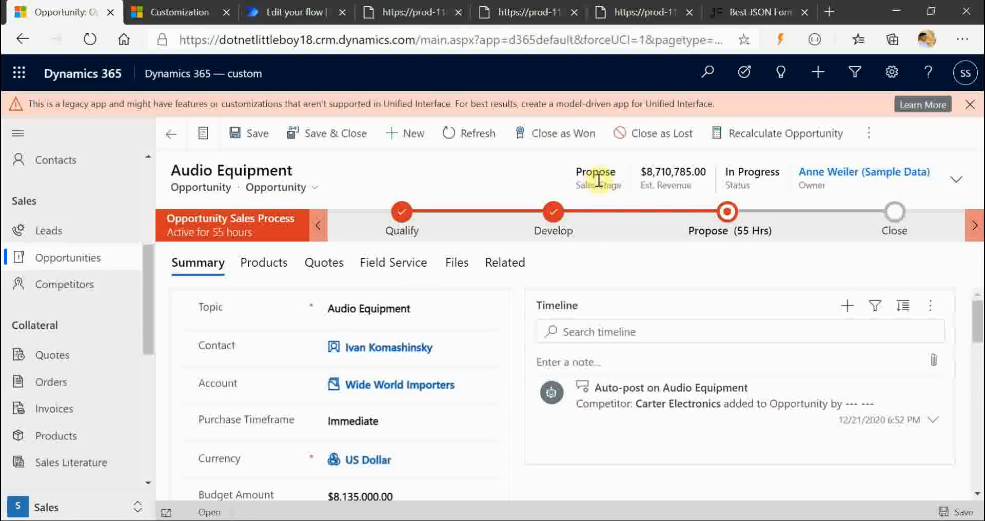
left_click(514, 520)
left_click(697, 502)
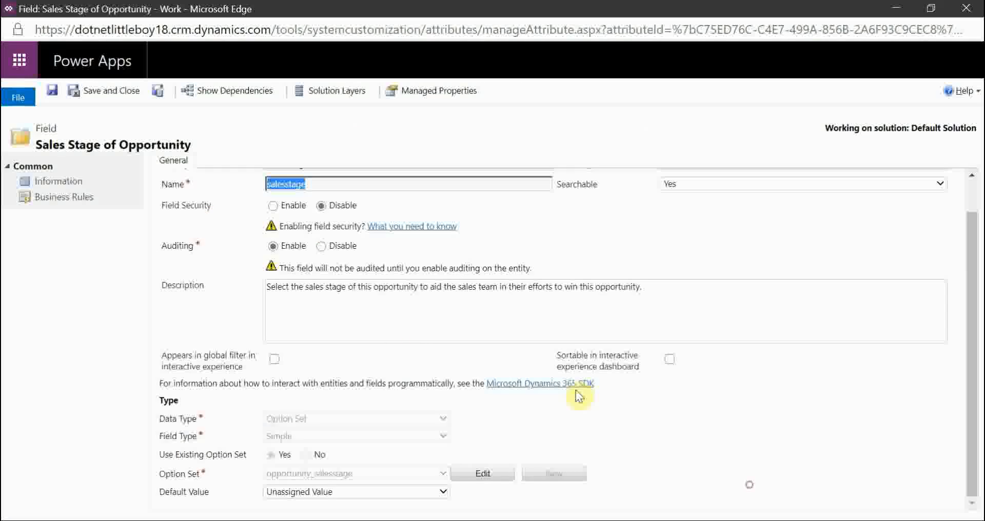
left_click(480, 474)
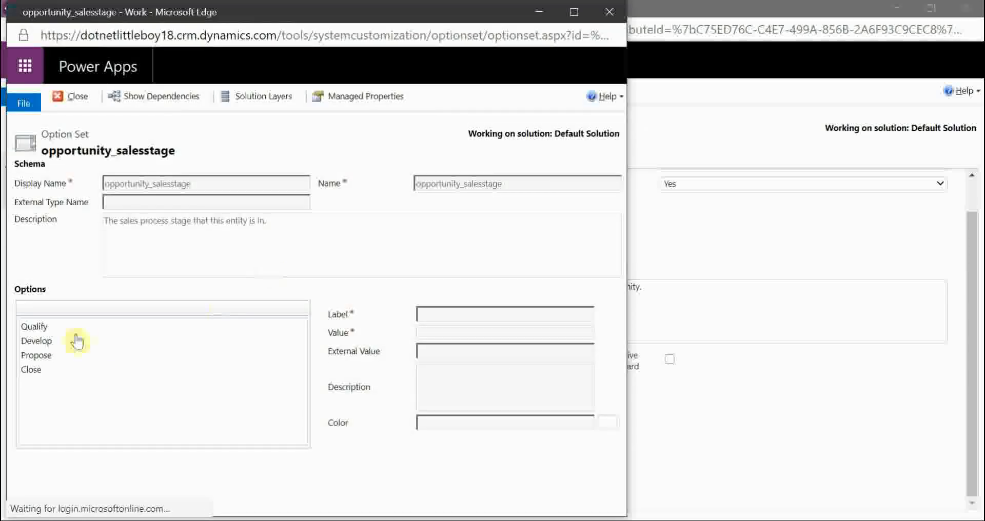
Step: Check the values of the Qualify, Develop, Propose and Close options and close the option set window
left_click(49, 328)
left_click(75, 341)
left_click(72, 356)
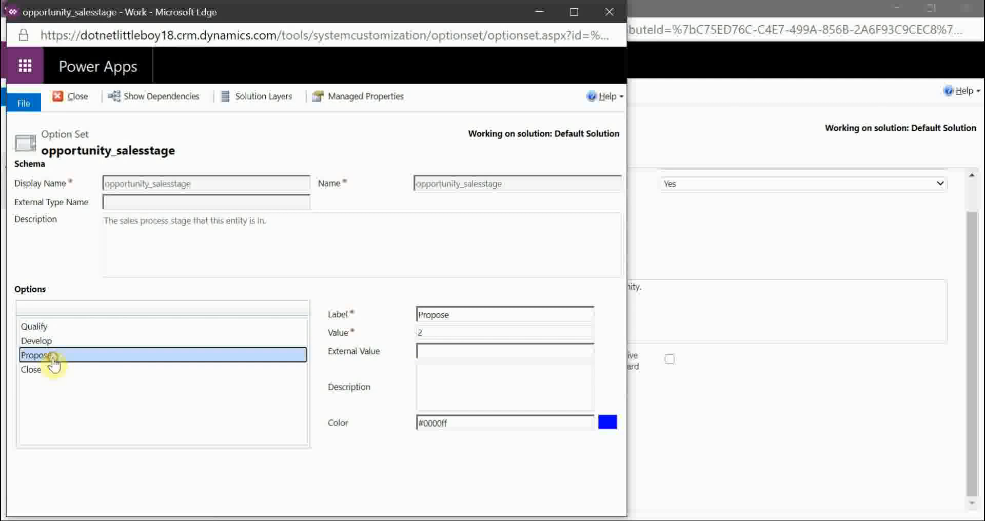
left_click(75, 371)
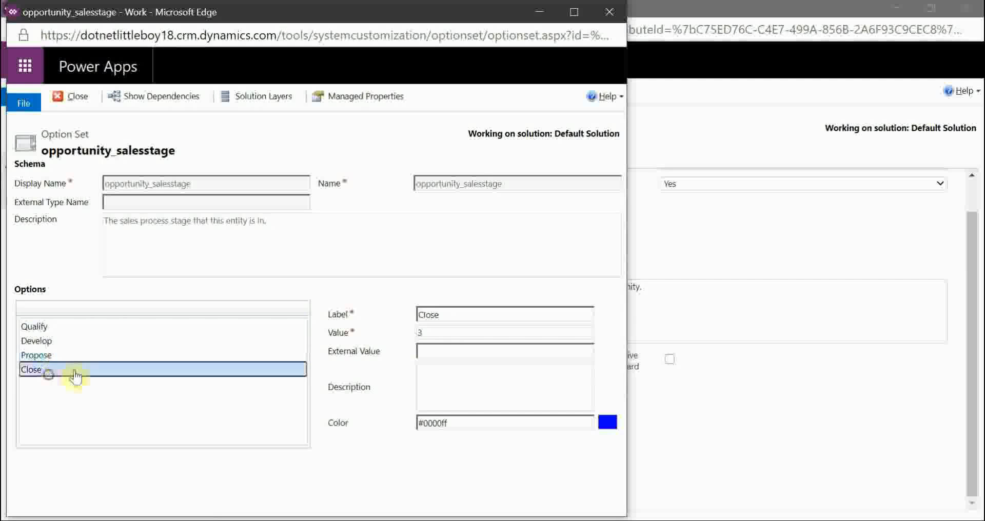
left_click(610, 12)
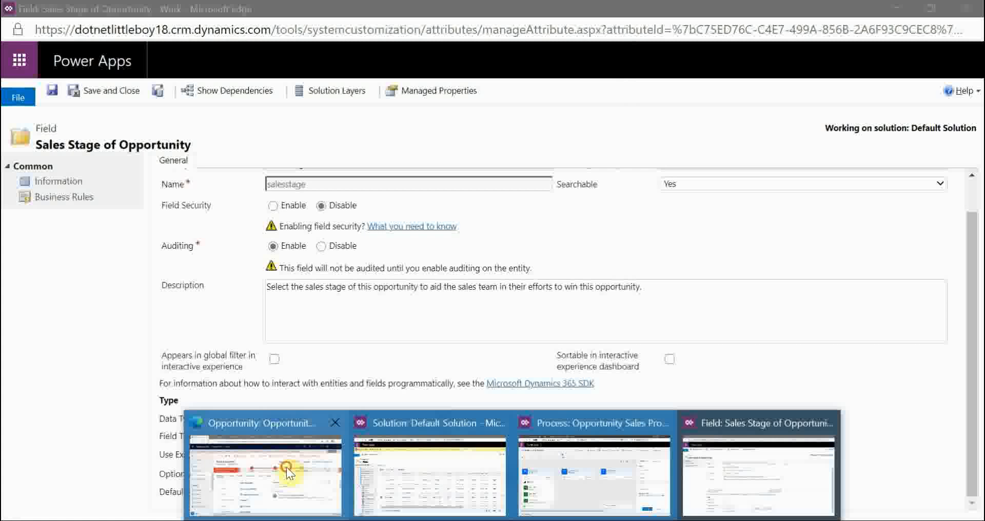
Step: Switch back to the OpportunitySalesProcess BPF flow and add a Switch control after the Apply to each loop
left_click(286, 467)
left_click(285, 8)
scroll(544, 421, "down", 1)
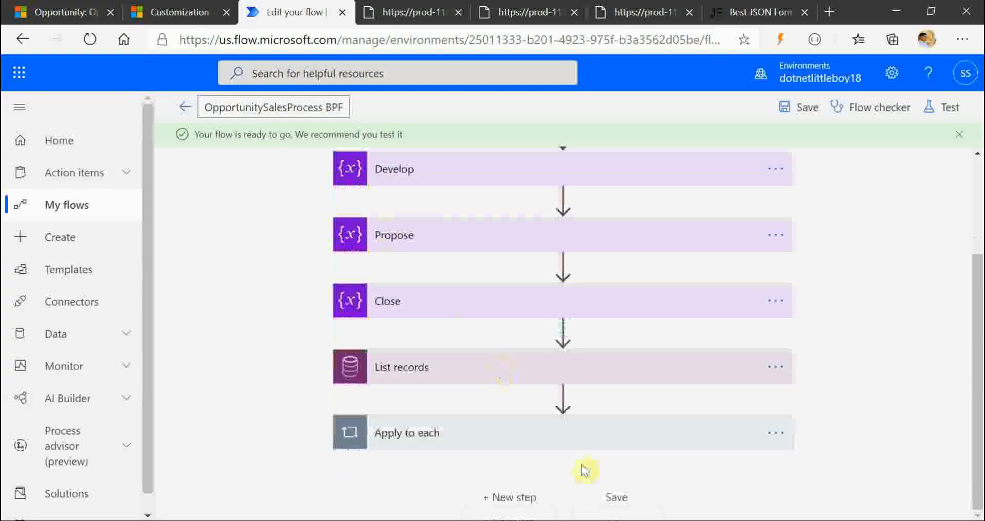
left_click(513, 497)
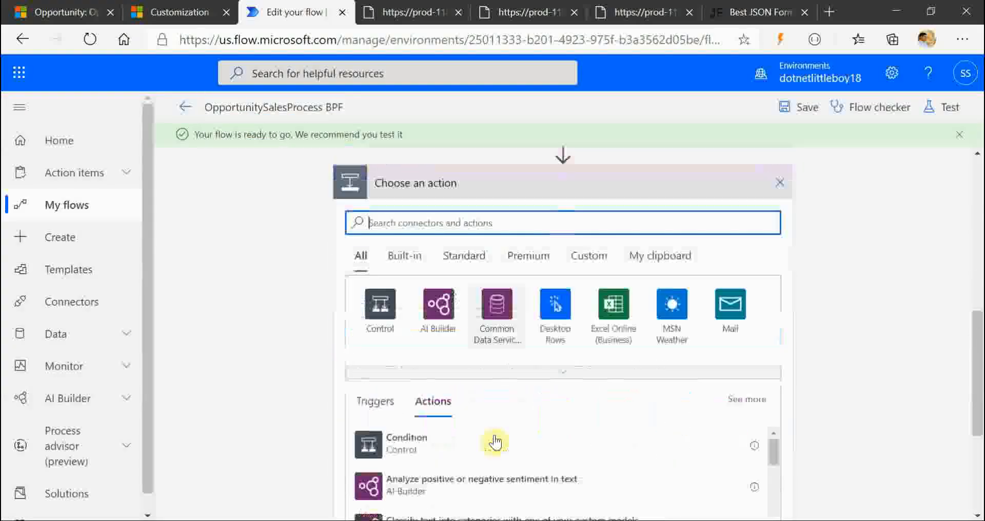
left_click(380, 272)
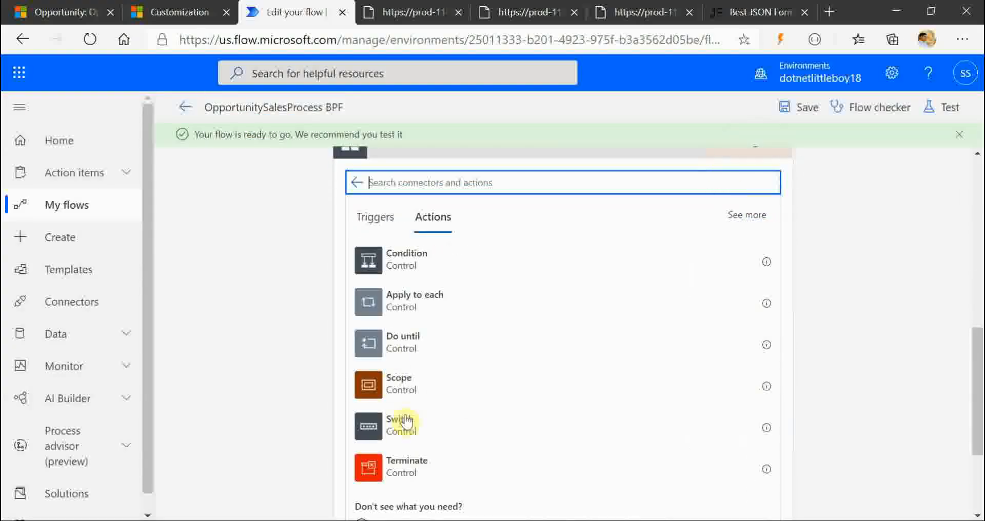
left_click(406, 422)
Step: Make Switch 2 evaluate the trigger's Sales Stage dynamic content, and check that field on the Audio Equipment opportunity
left_click(565, 222)
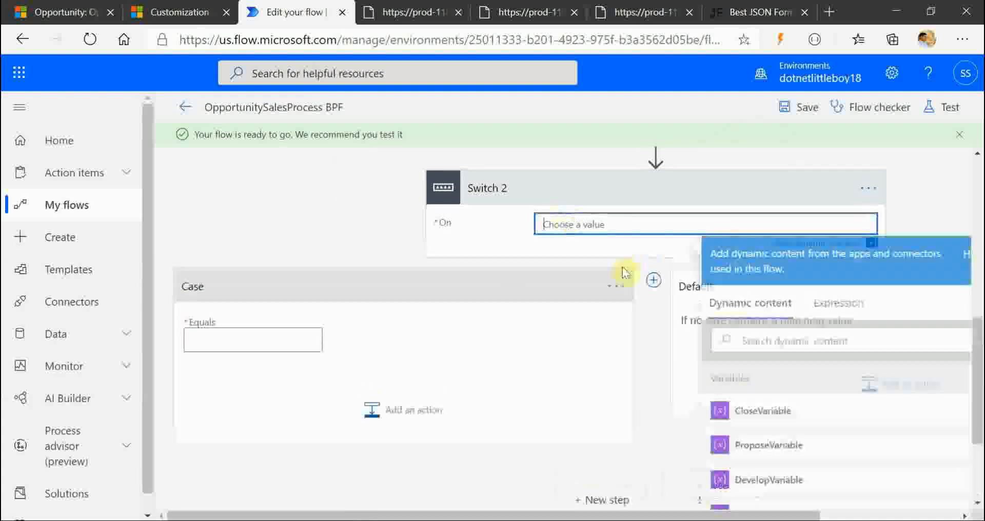
left_click(793, 338)
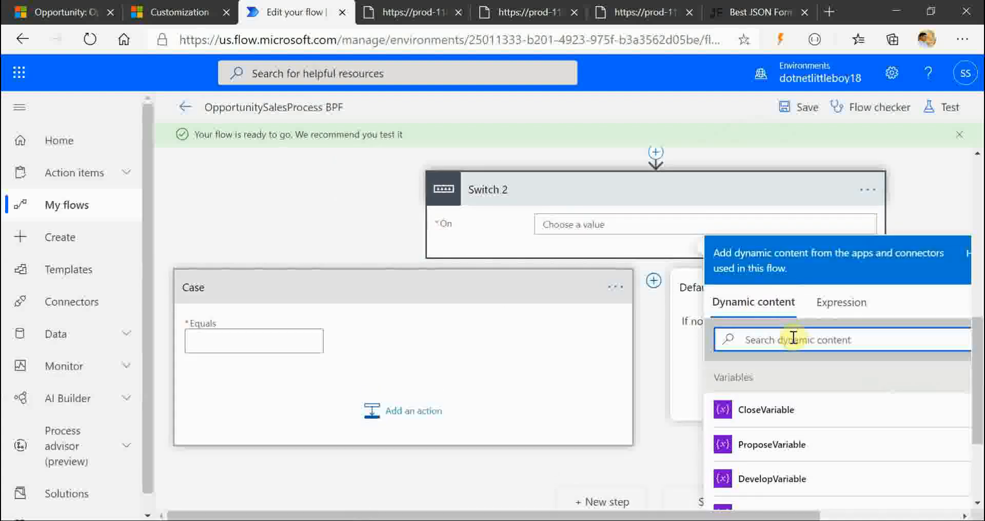
type("sale")
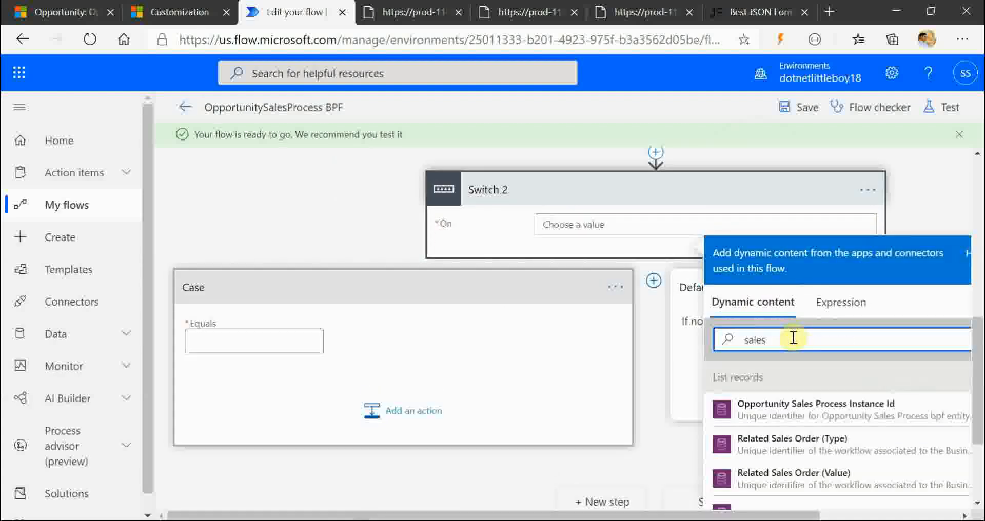
type("s")
scroll(809, 469, "down", 2)
scroll(813, 467, "up", 2)
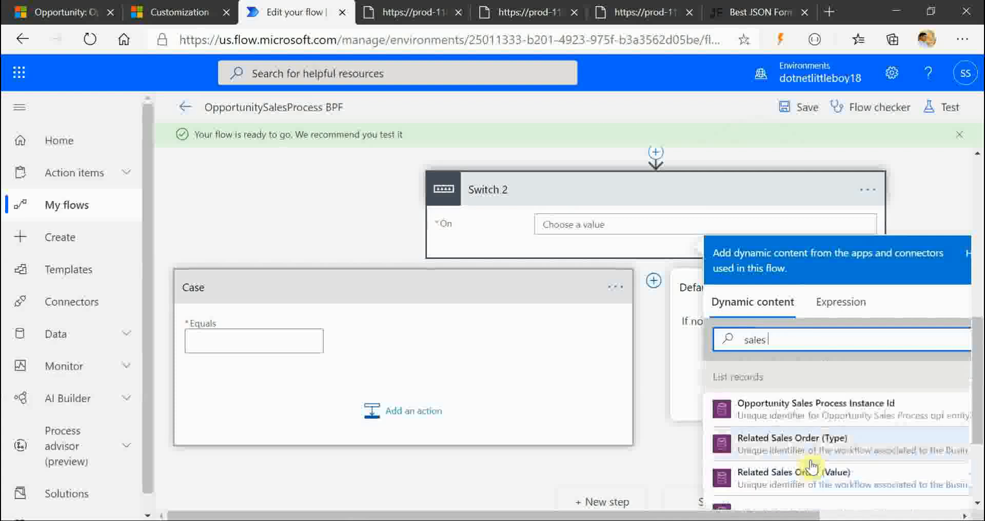
scroll(764, 468, "down", 2)
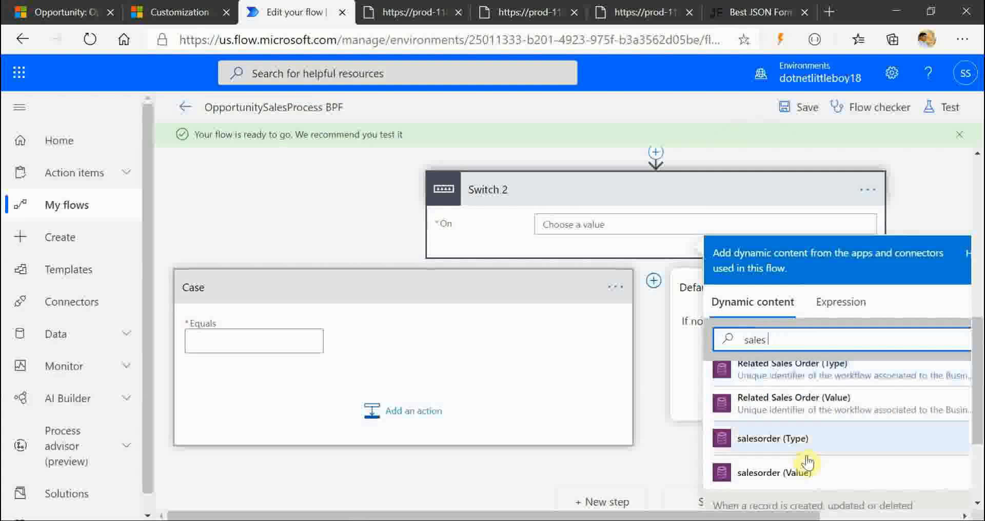
scroll(832, 456, "down", 3)
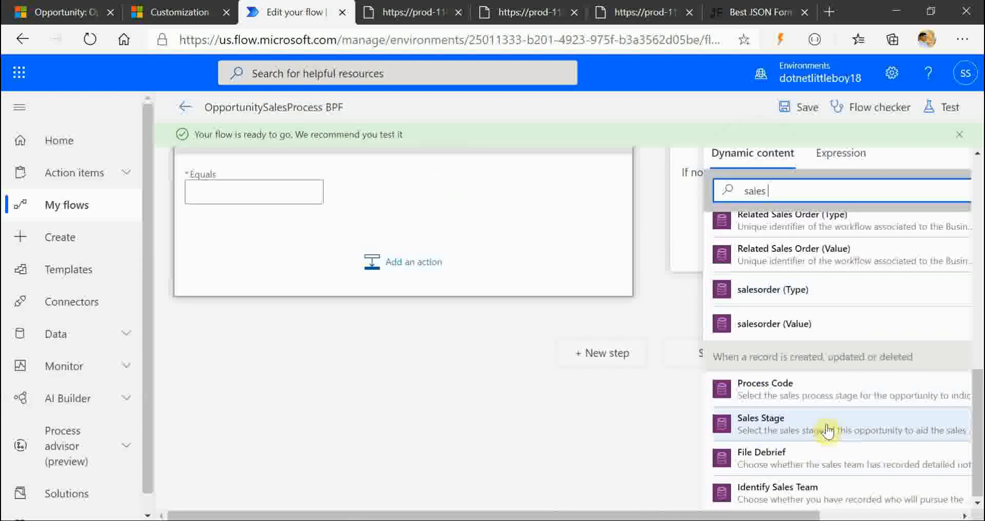
left_click(769, 425)
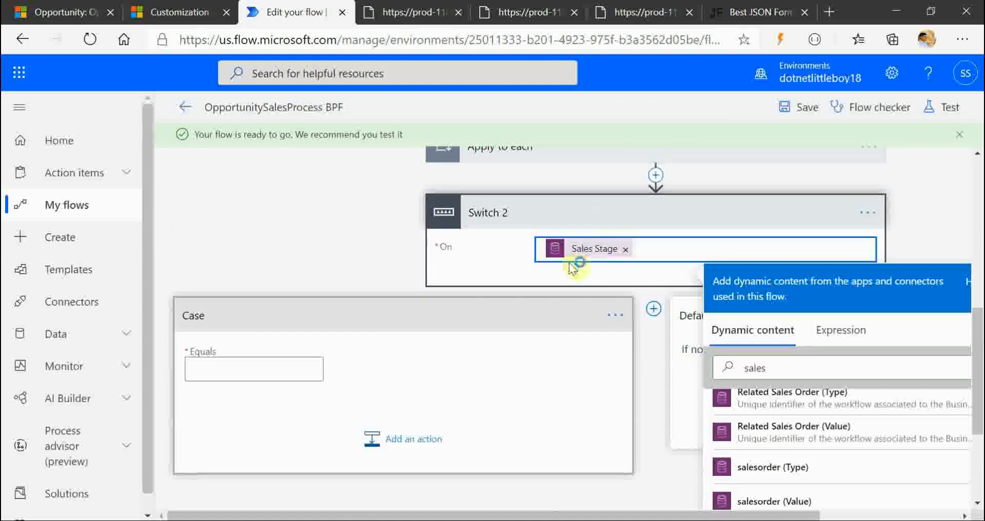
left_click(65, 11)
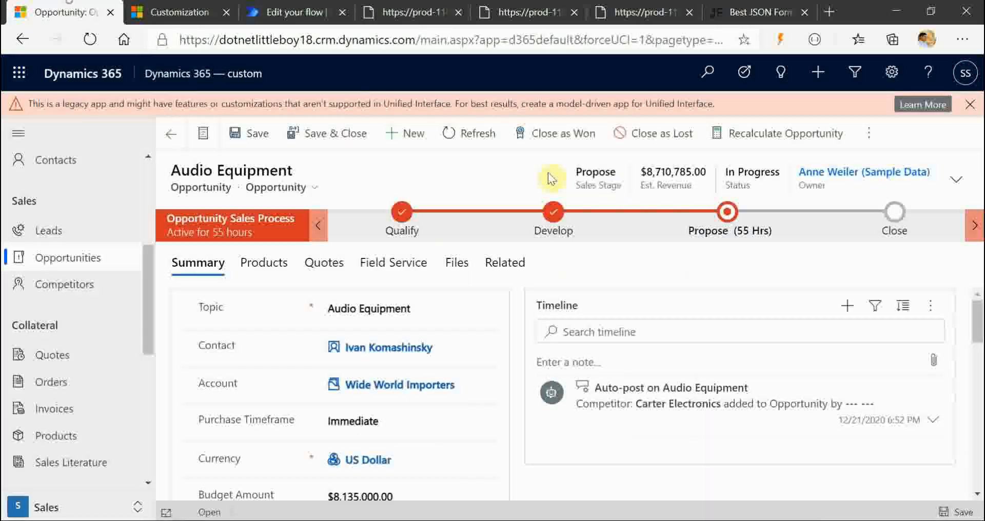
left_click(286, 6)
Step: Set the first case of Switch 2 to equal 0 and add a Common Data Service Update a record action to it
left_click(256, 299)
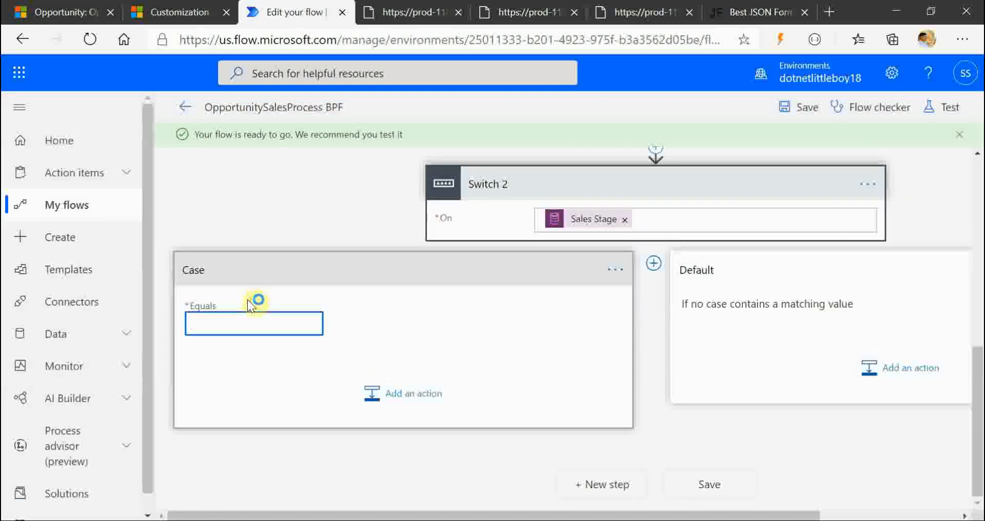
type("0")
left_click(415, 394)
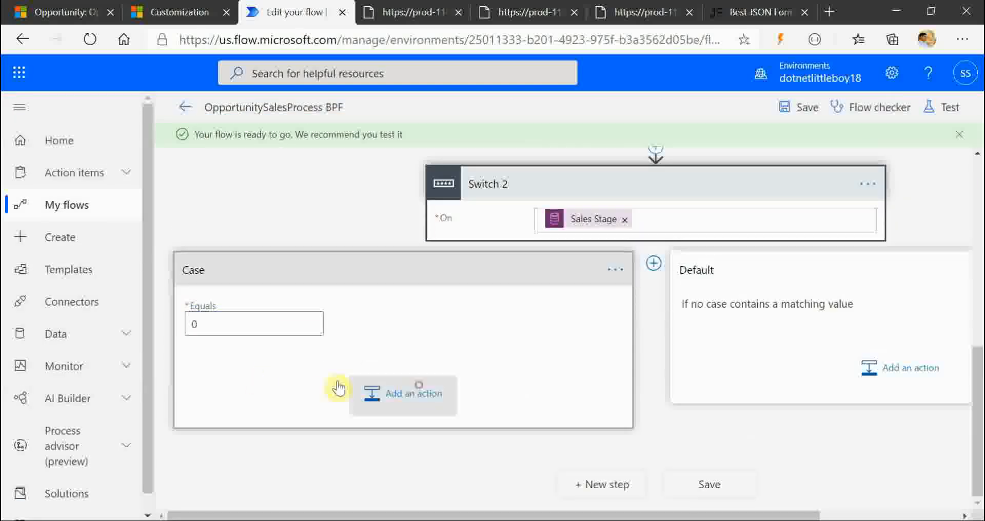
left_click(350, 300)
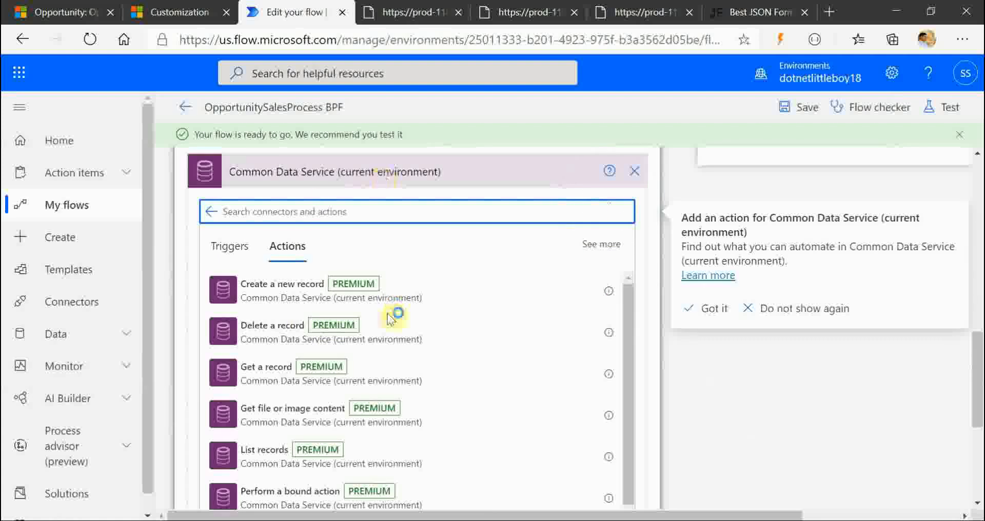
scroll(391, 314, "down", 1)
scroll(334, 372, "down", 5)
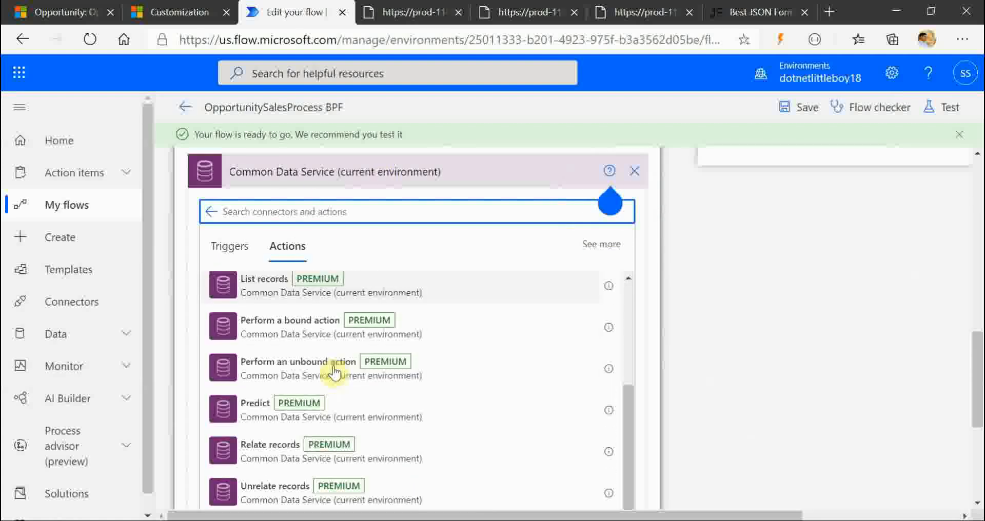
left_click(275, 493)
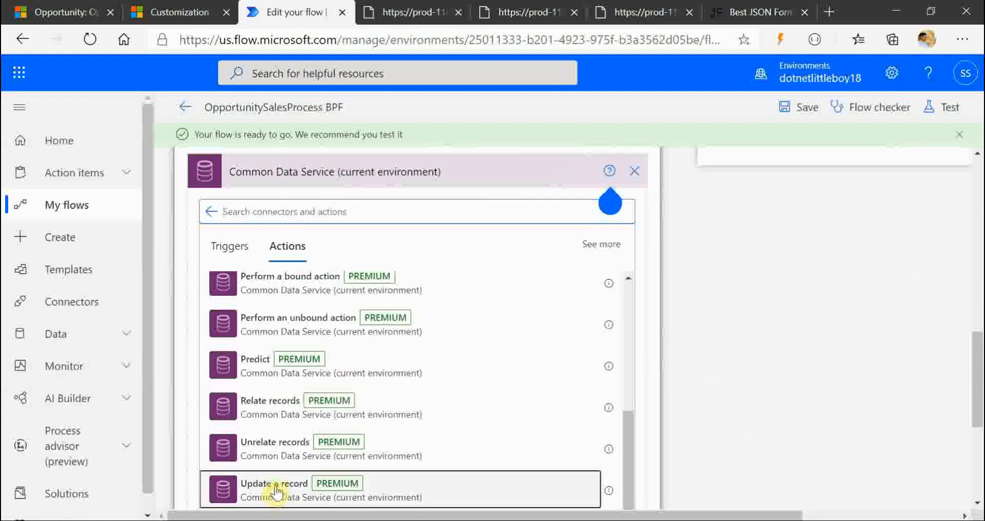
Step: Check the process name on the opportunity record and set the Update a record entity to Opportunity Sales Process
left_click(343, 287)
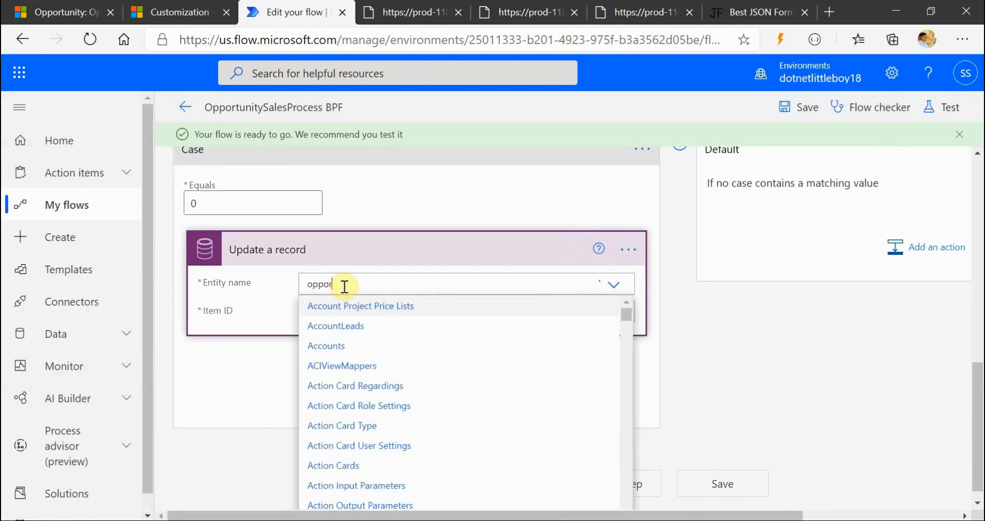
type("t")
left_click(80, 15)
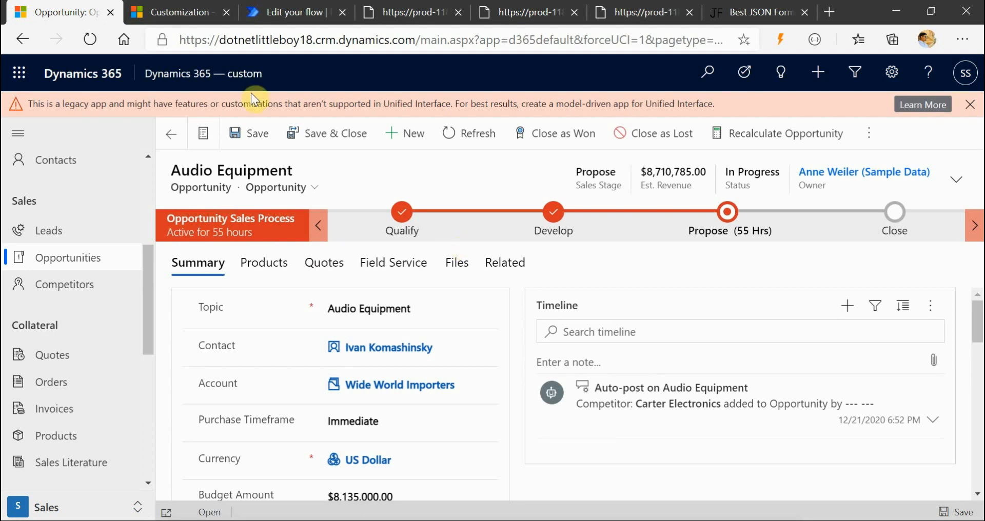
left_click(208, 223)
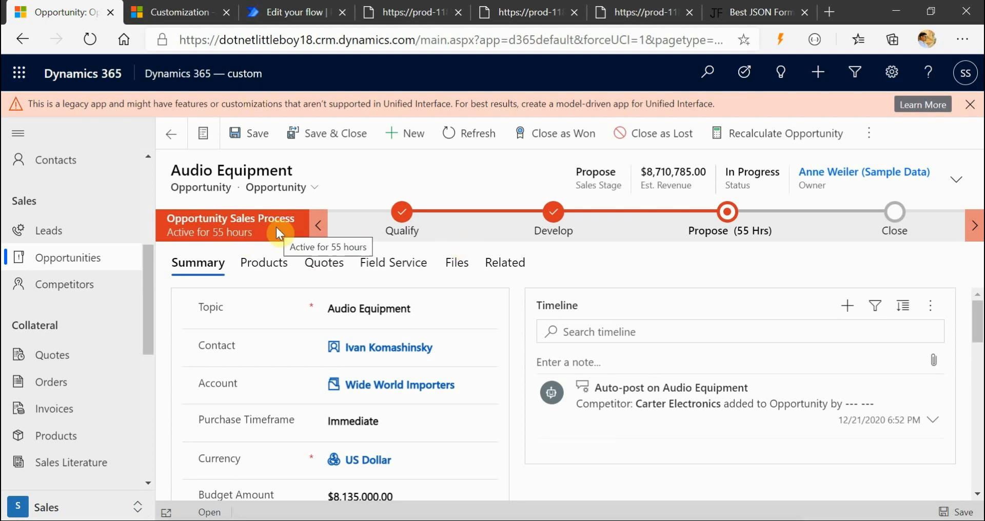
left_click(287, 11)
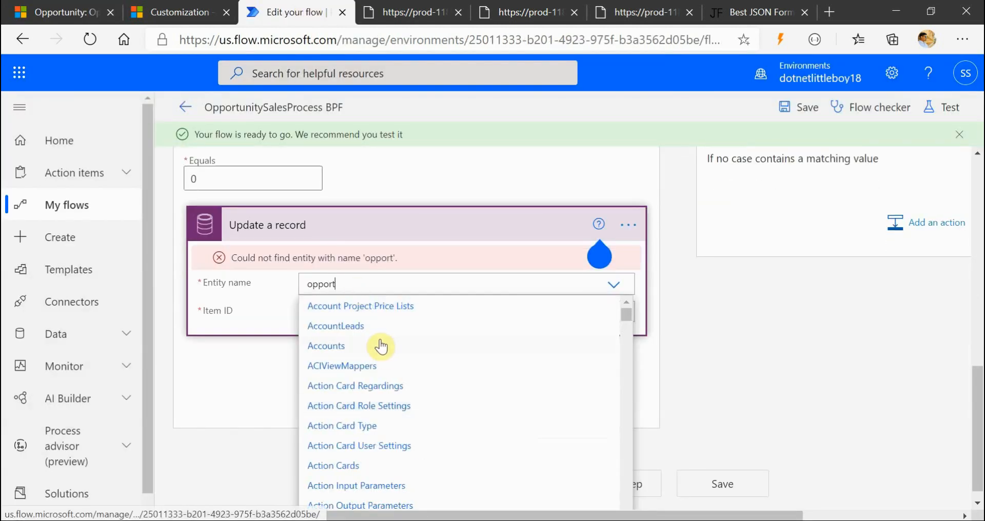
scroll(375, 464, "down", 3)
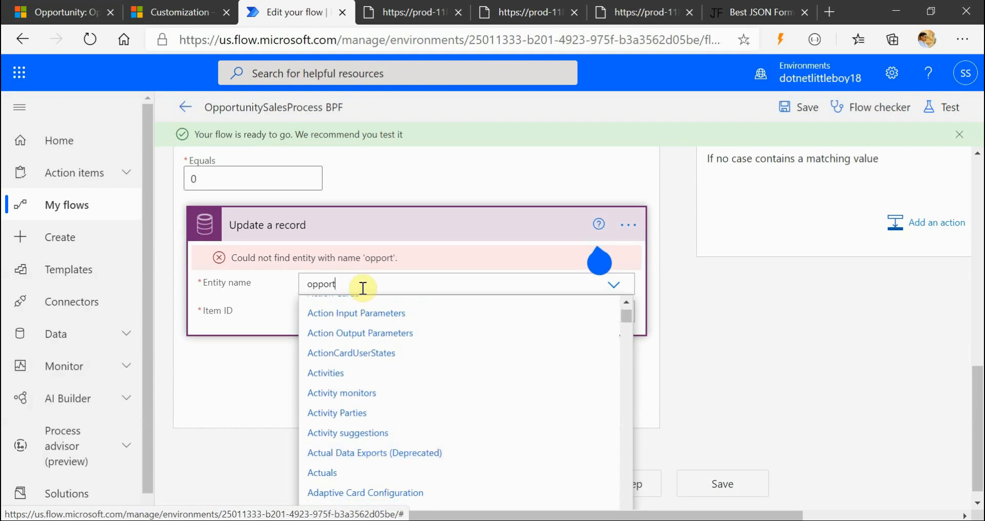
key("BackSpace")
key("BackSpace")
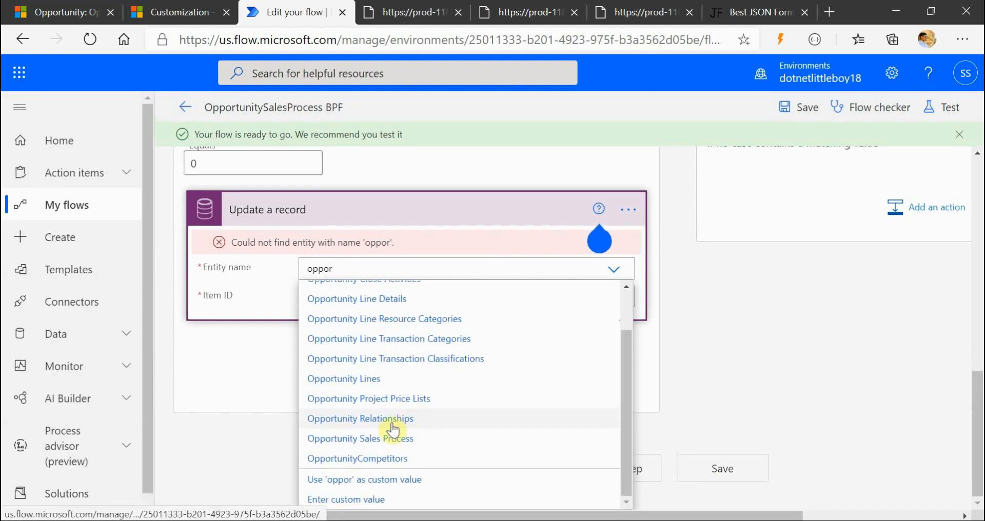
left_click(386, 440)
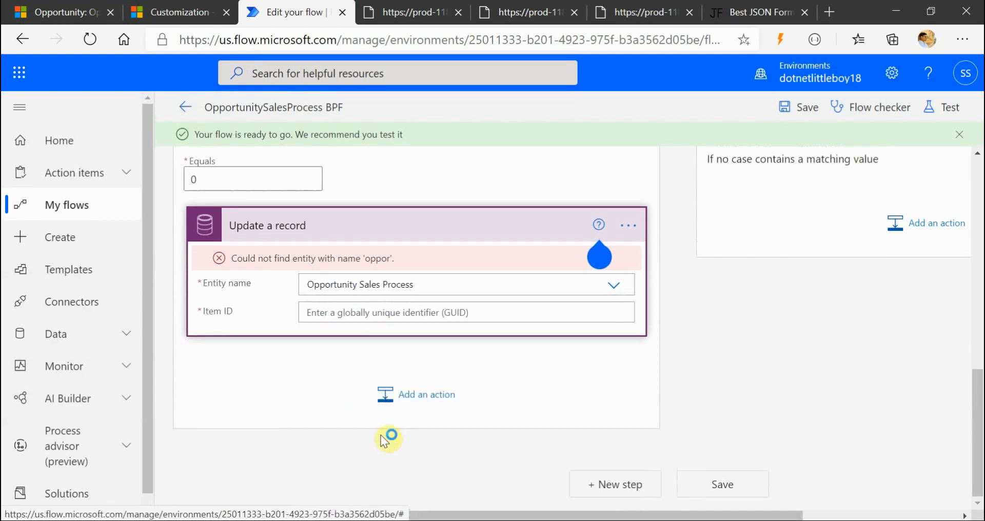
Step: Expand the first List records action and review its entity name and filter query as the source for the Item ID
left_click(321, 314)
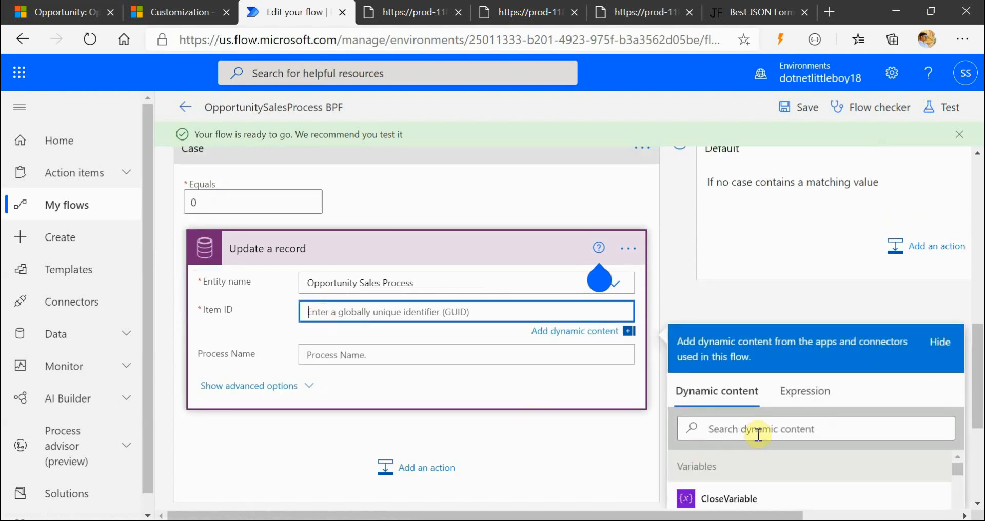
scroll(750, 430, "down", 2)
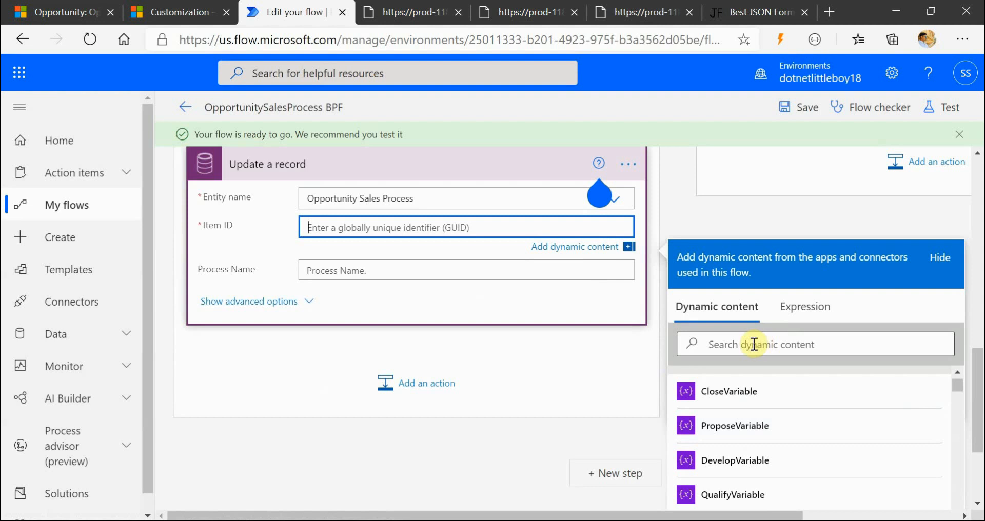
scroll(570, 294, "up", 1)
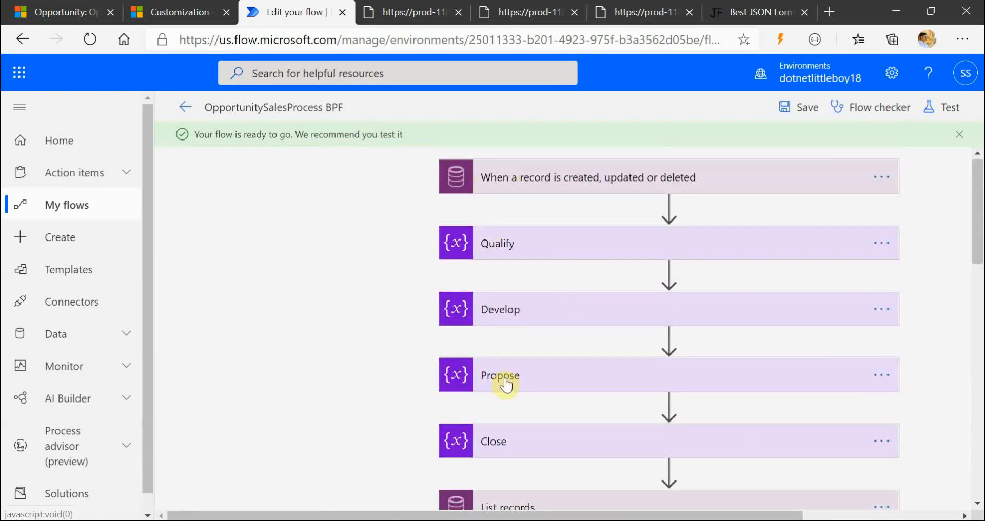
scroll(505, 384, "down", 2)
left_click(566, 408)
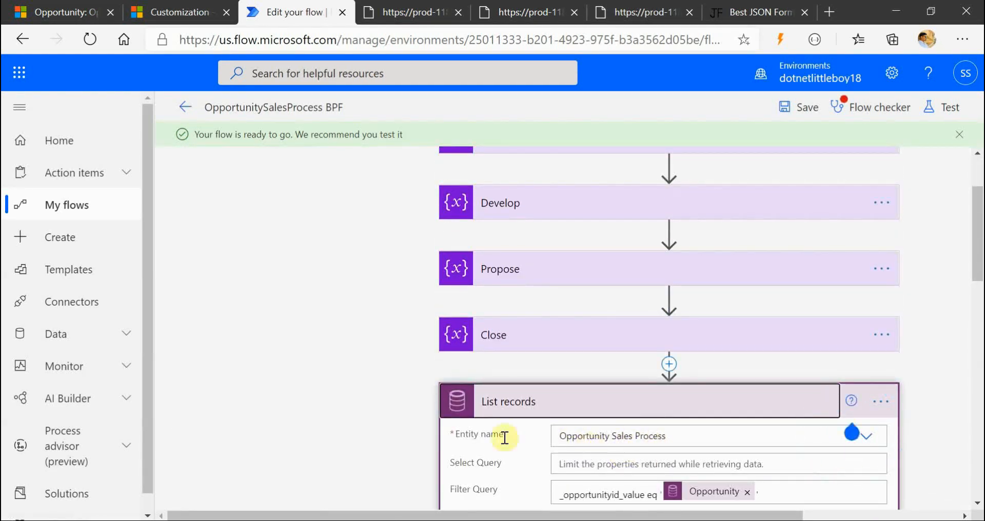
scroll(505, 438, "down", 10)
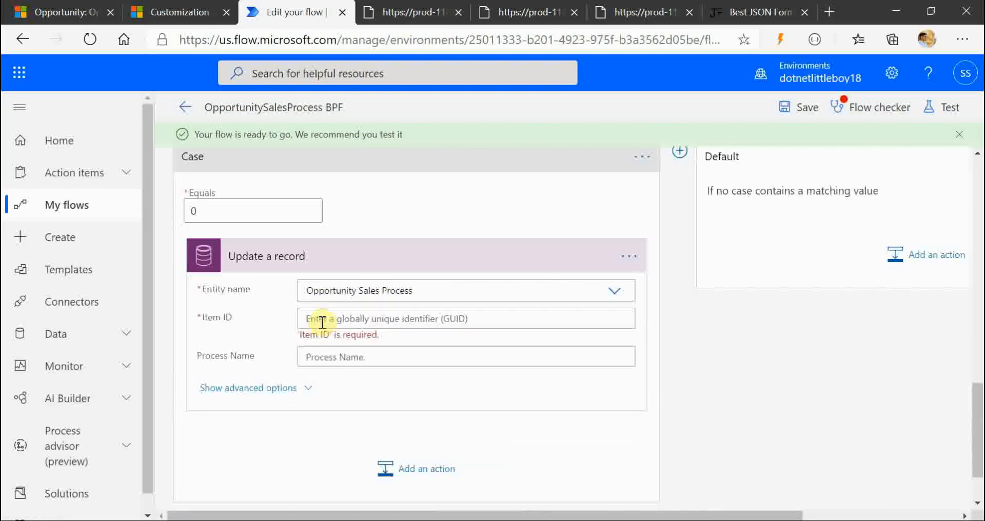
Step: Set the Item ID of the Update a record action to the Opportunity Sales Process Instance Id from List records
left_click(323, 323)
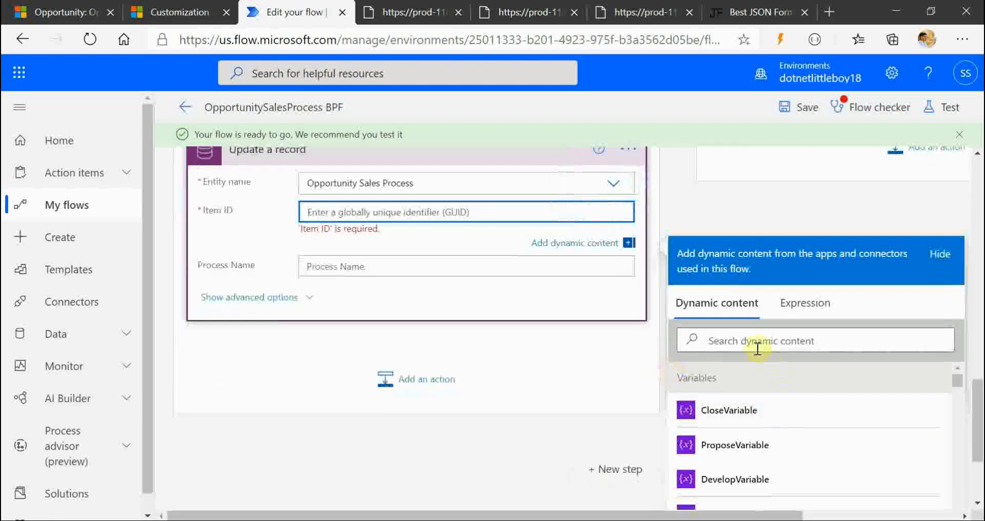
left_click(758, 349)
type("opo")
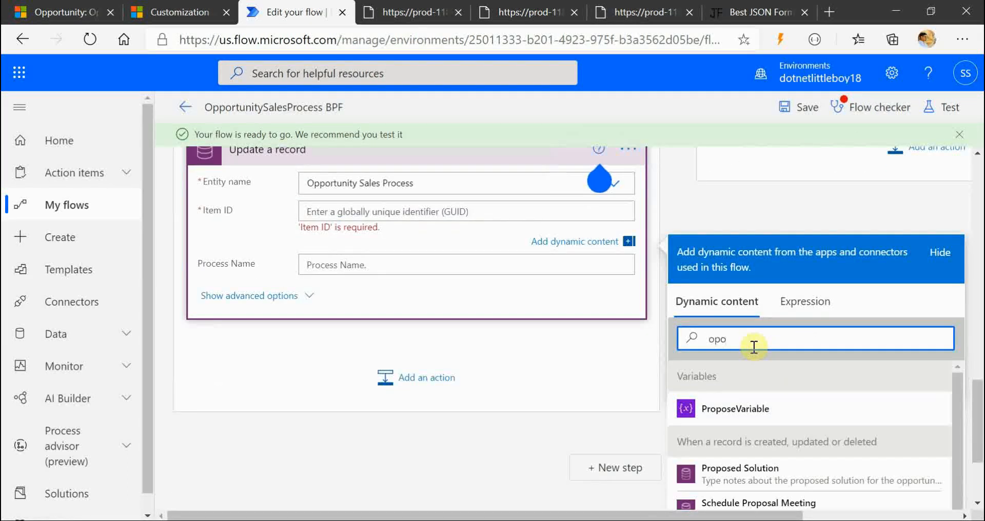
key("BackSpace")
type("por")
scroll(790, 431, "down", 2)
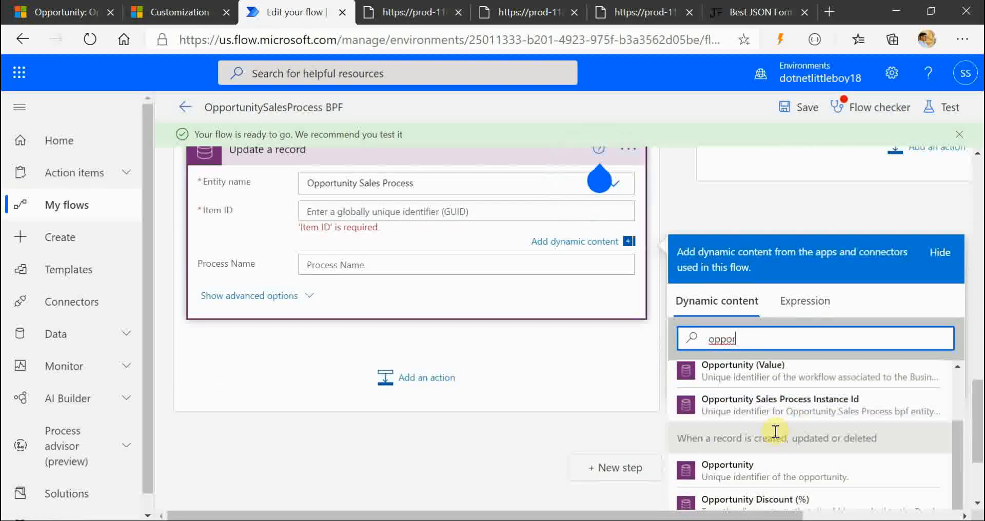
left_click(801, 409)
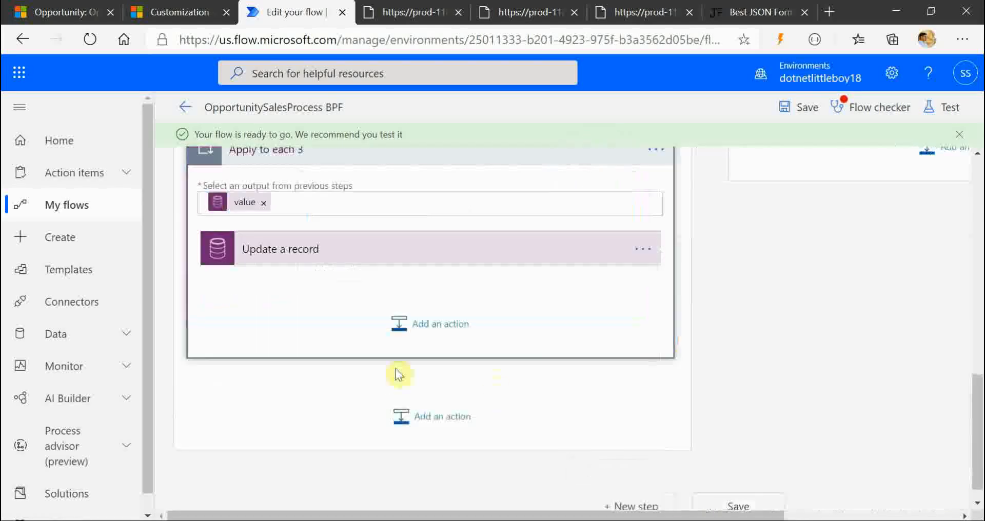
Step: Expand the Update a record action in the first case and show its advanced options, reviewing the Active Stage and Traversed Path fields
left_click(354, 248)
left_click(298, 301)
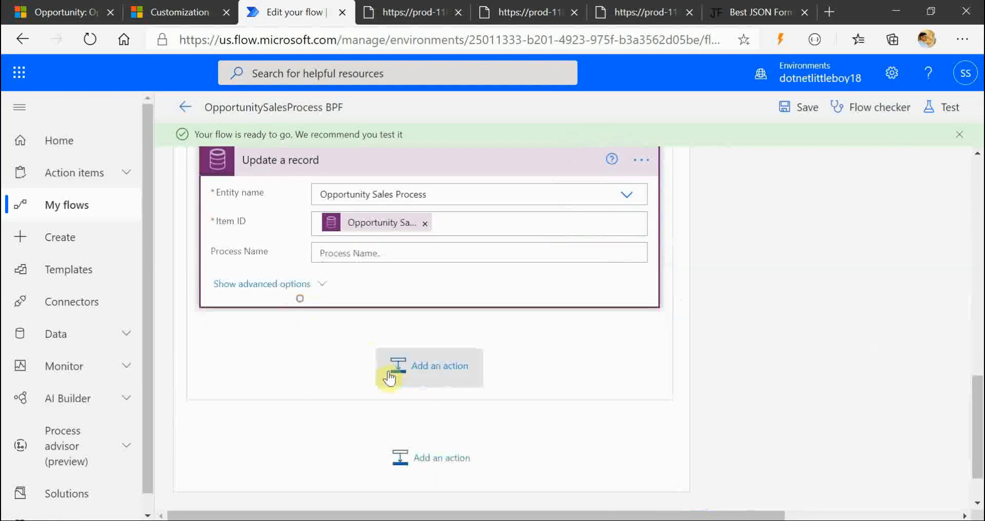
scroll(450, 345, "down", 2)
scroll(450, 345, "down", 2)
scroll(451, 345, "up", 3)
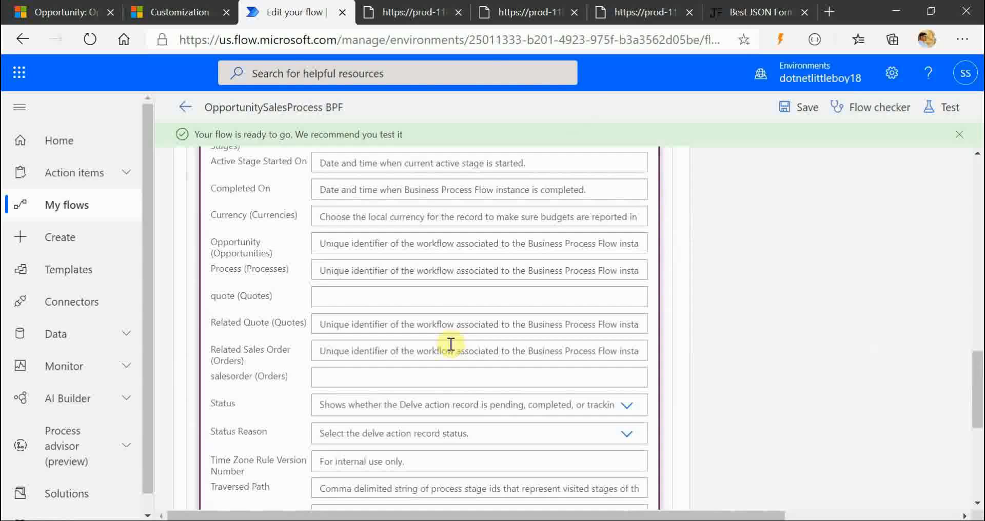
left_click(330, 227)
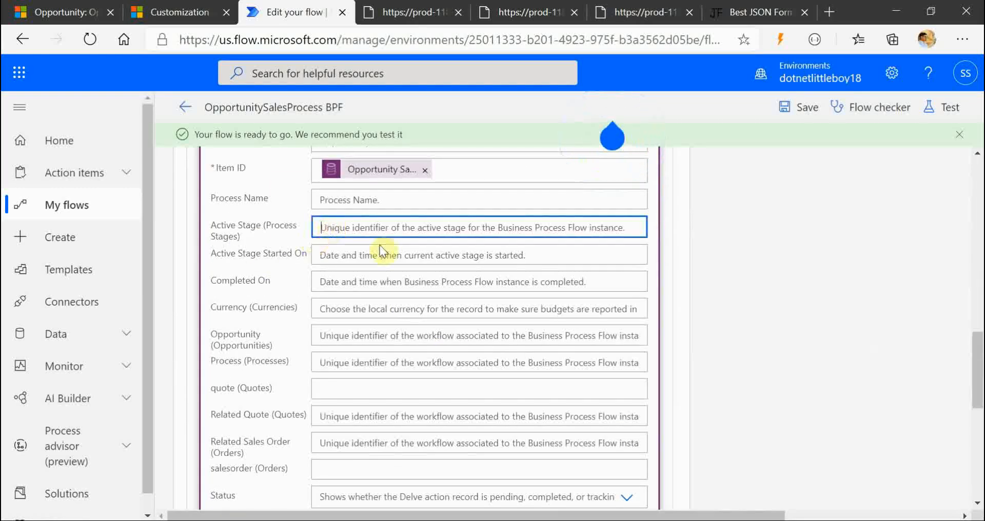
scroll(380, 246, "down", 2)
scroll(379, 245, "down", 2)
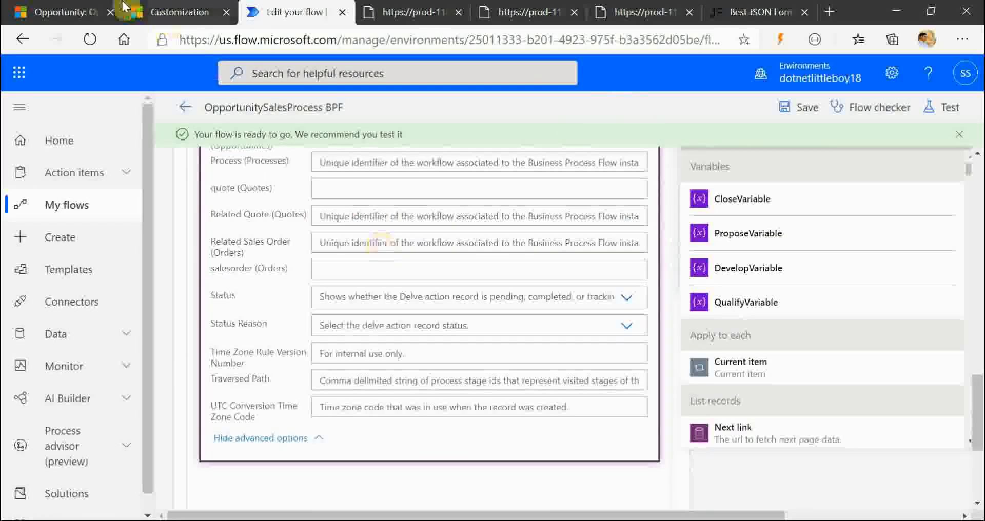
Step: Check the stages on the opportunity's process bar and set the first case's Traversed Path to QualifyVariable
left_click(77, 11)
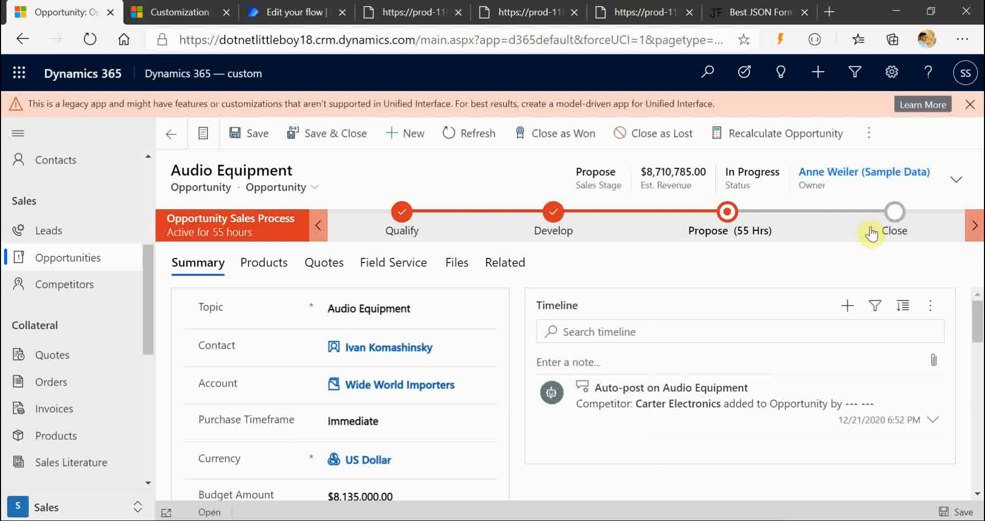
left_click(287, 11)
scroll(266, 309, "down", 3)
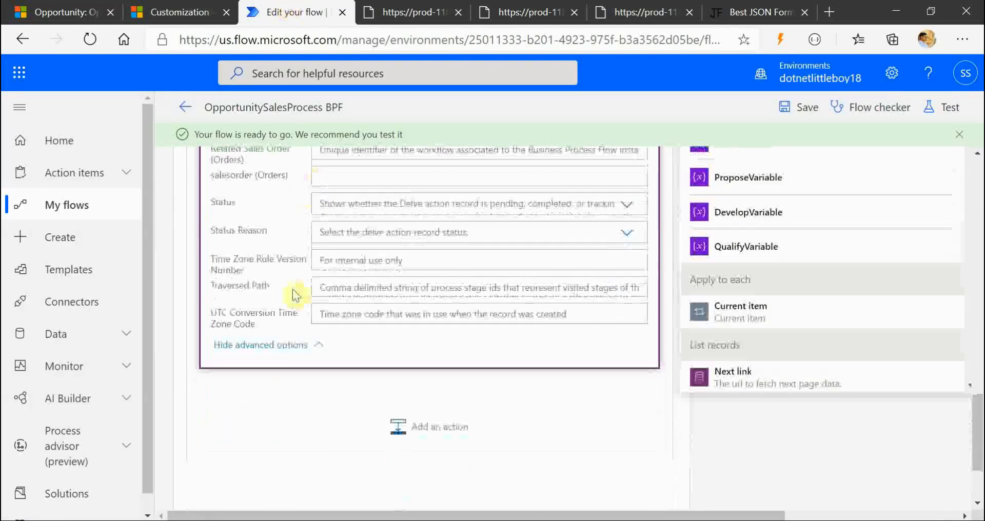
scroll(266, 310, "up", 1)
left_click(338, 280)
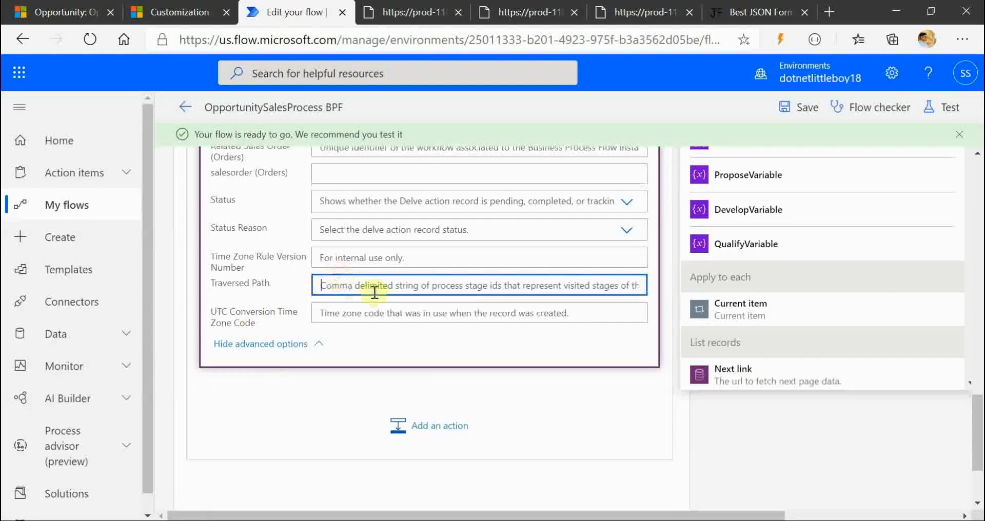
left_click(72, 10)
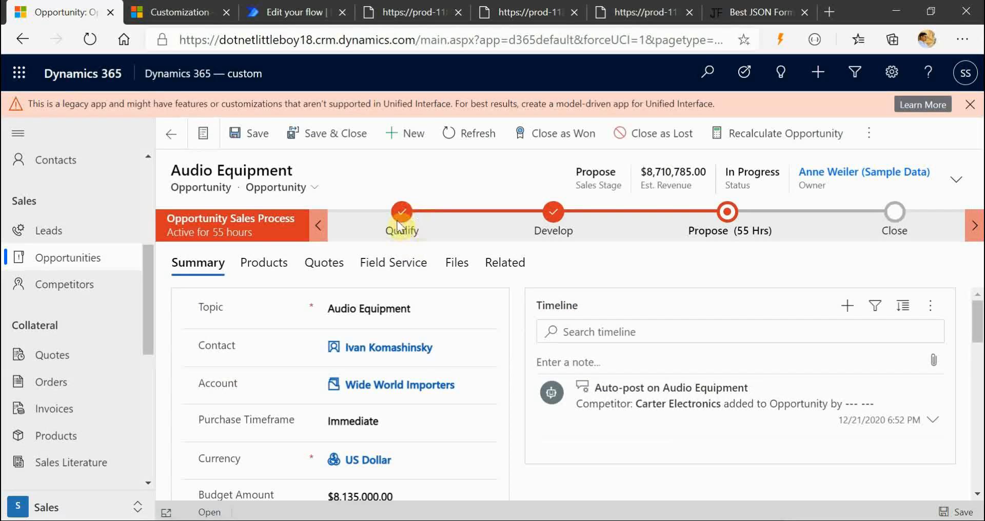
left_click(281, 11)
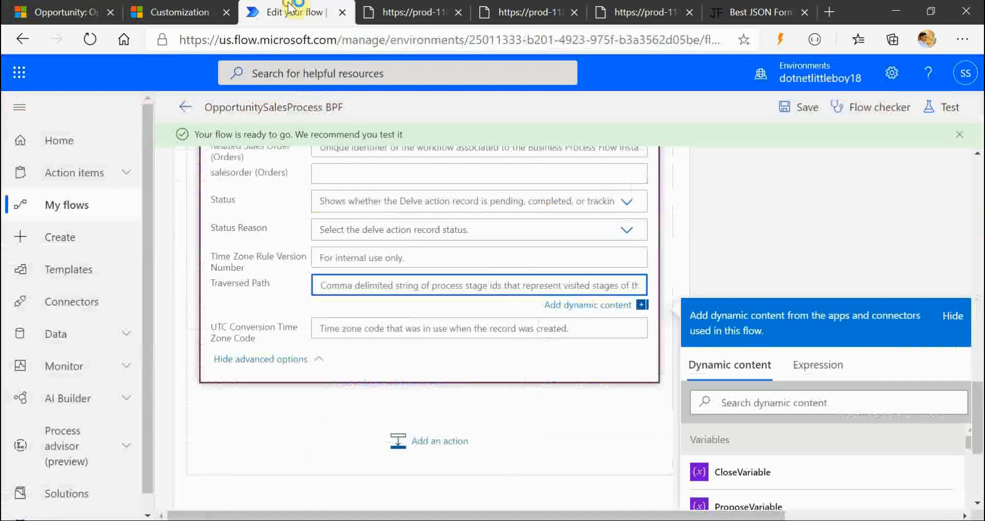
left_click(704, 446)
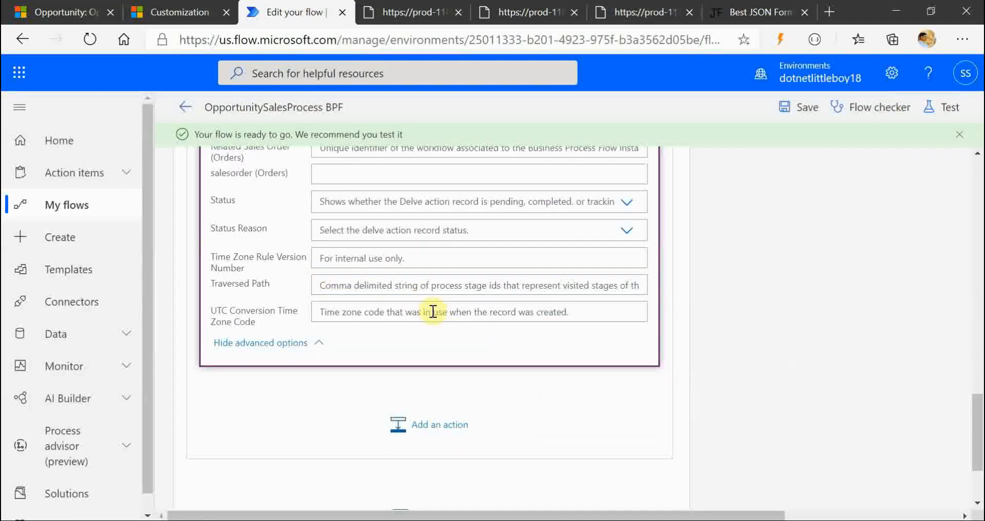
left_click(405, 291)
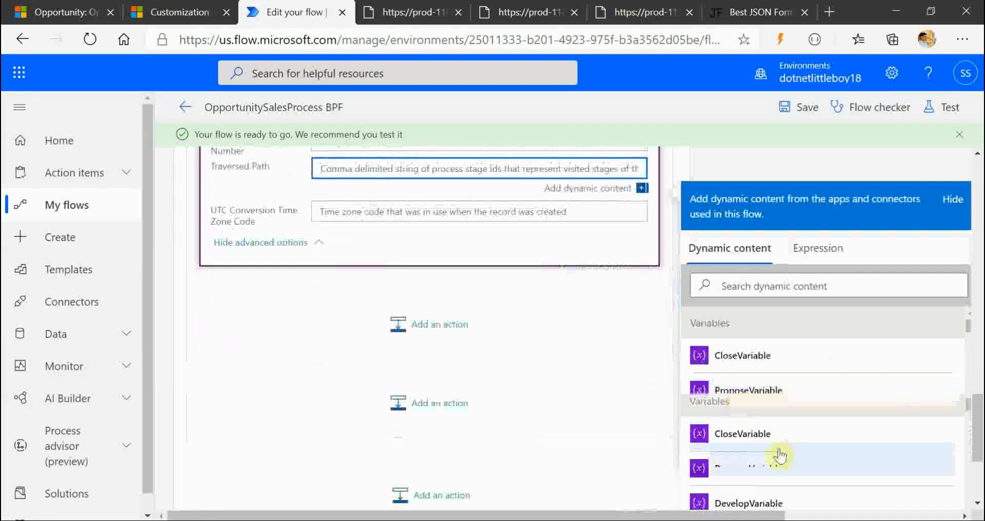
left_click(779, 459)
scroll(483, 308, "up", 2)
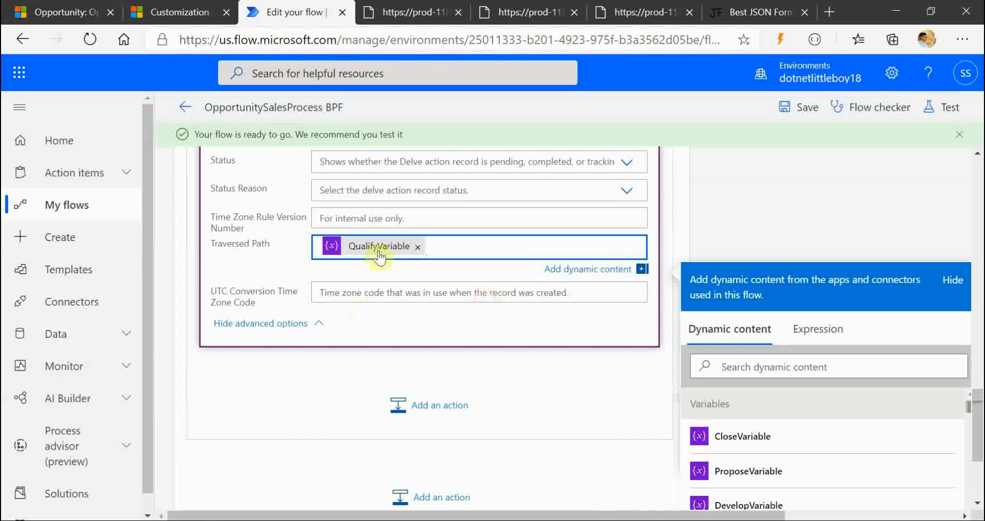
Step: Add a second case to Switch 2 that equals 1, and check the matching stage on the opportunity record
scroll(359, 375, "up", 3)
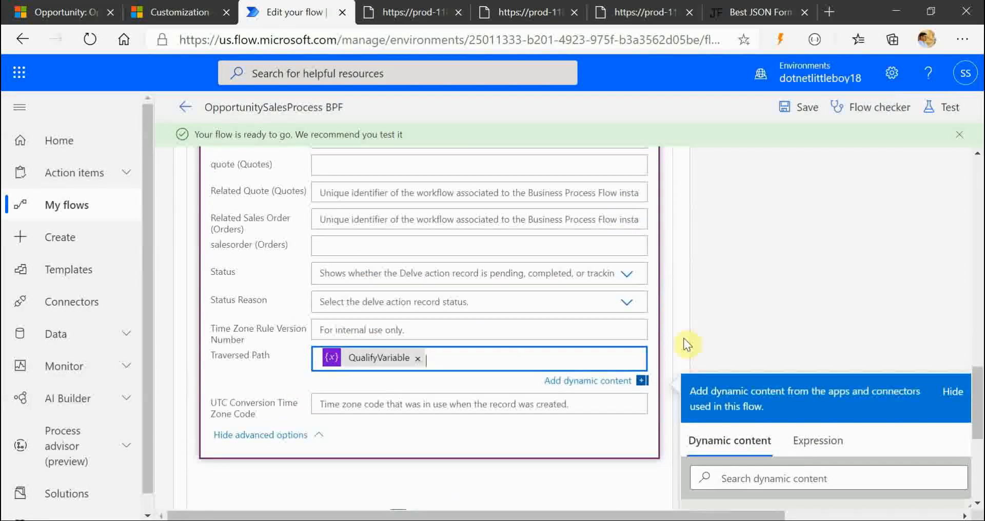
scroll(708, 287, "up", 3)
scroll(788, 216, "up", 10)
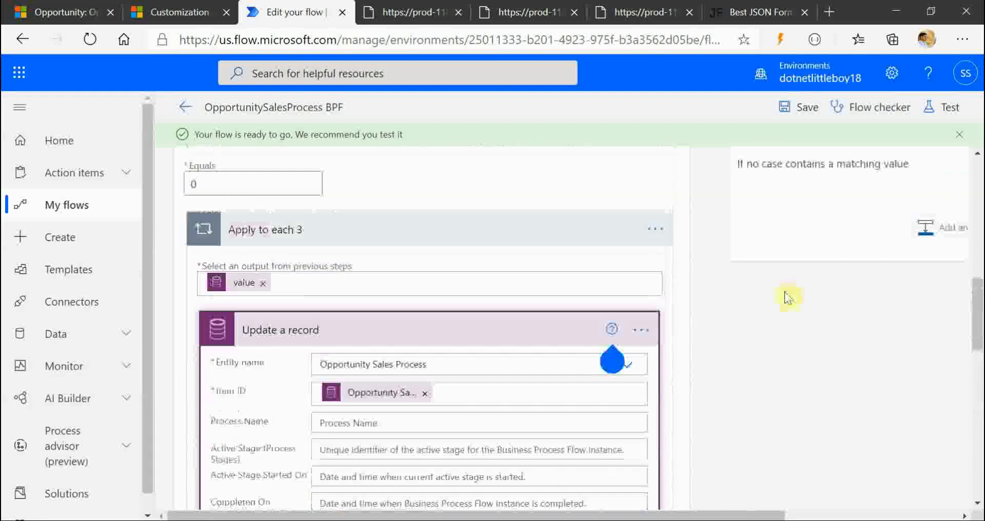
left_click(712, 231)
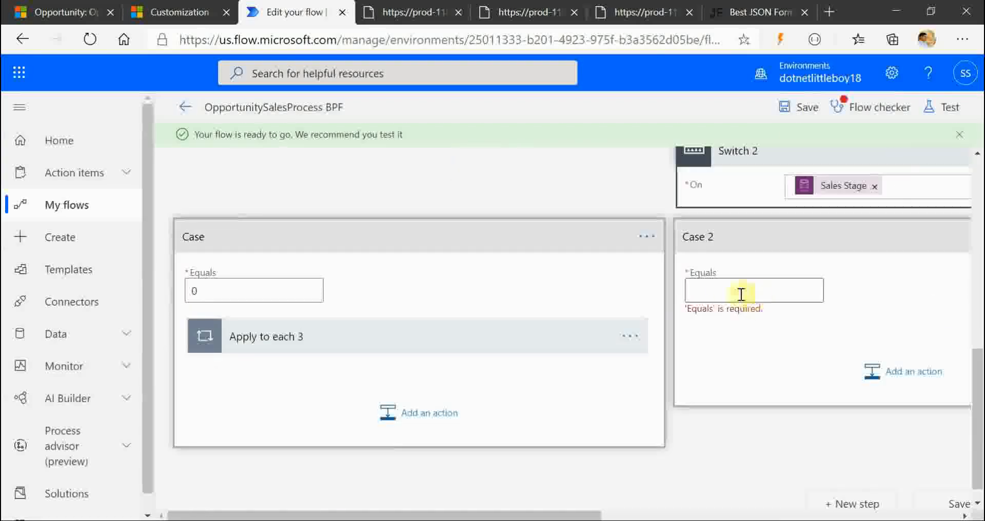
left_click(723, 287)
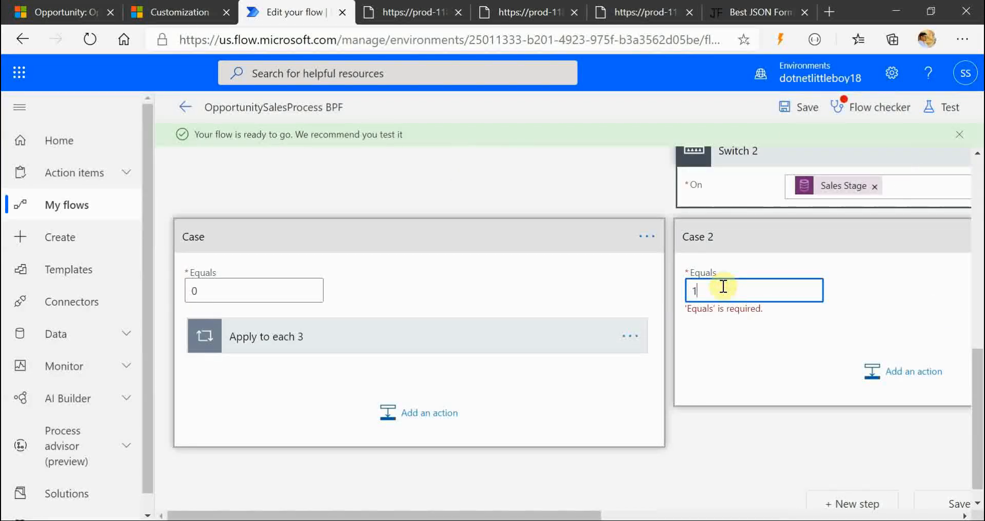
key("ctrl+1")
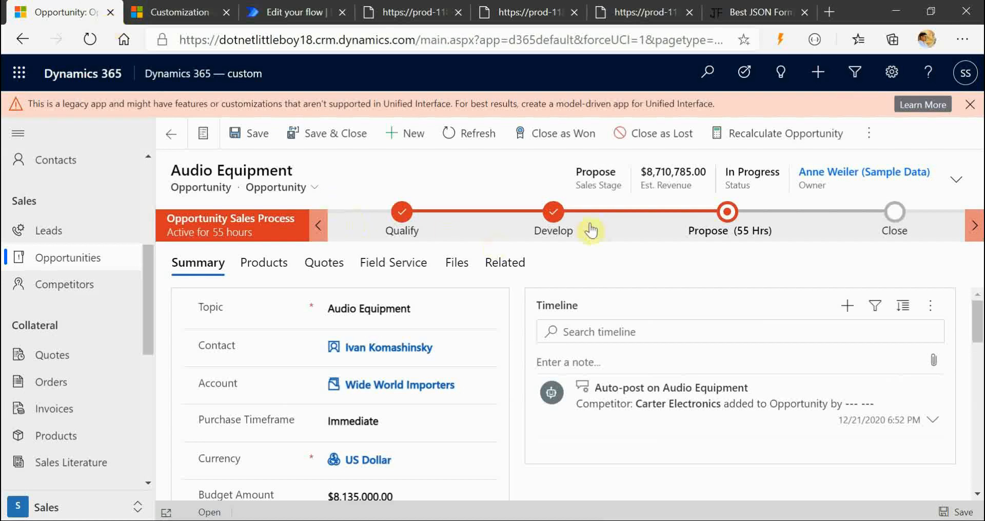
left_click(314, 15)
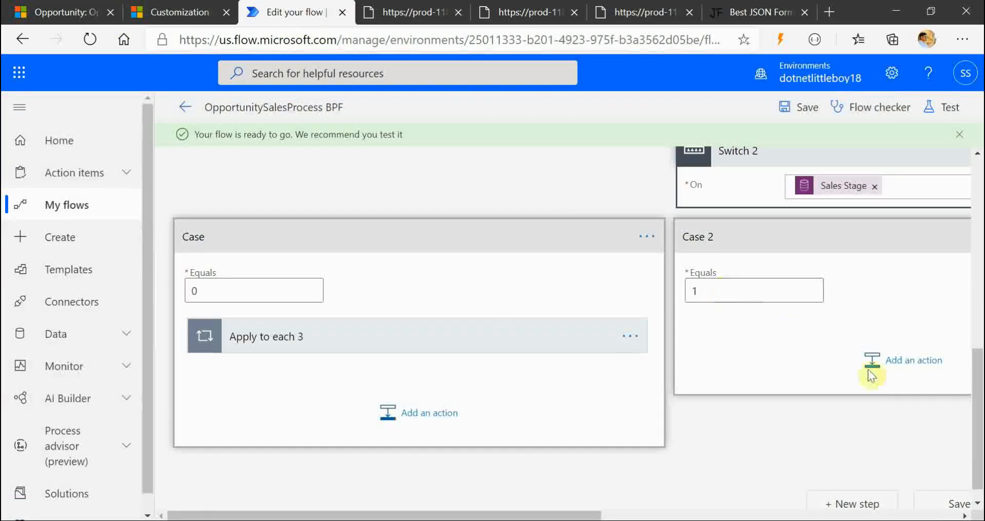
Step: Add a Common Data Service Update a record action to Case 2 with the entity Opportunity Sales Process
left_click(899, 371)
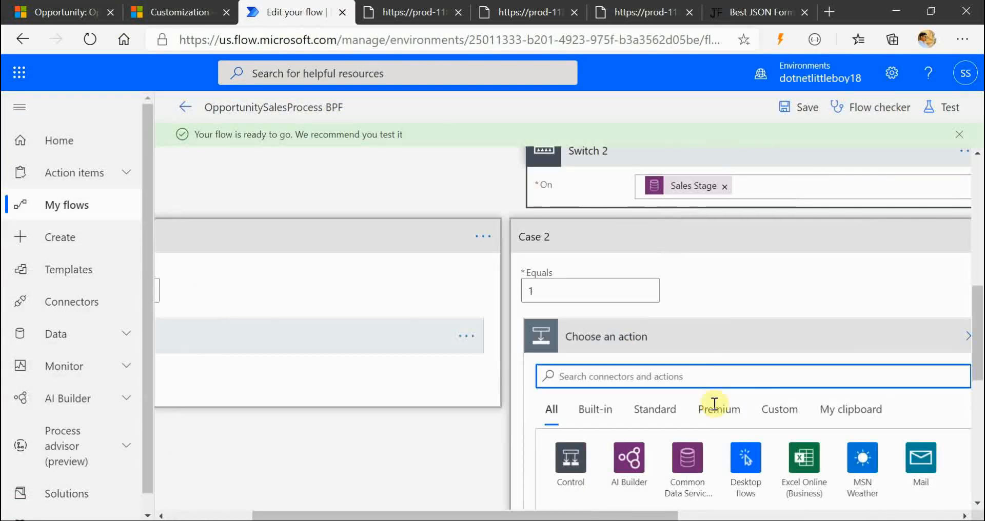
left_click(688, 458)
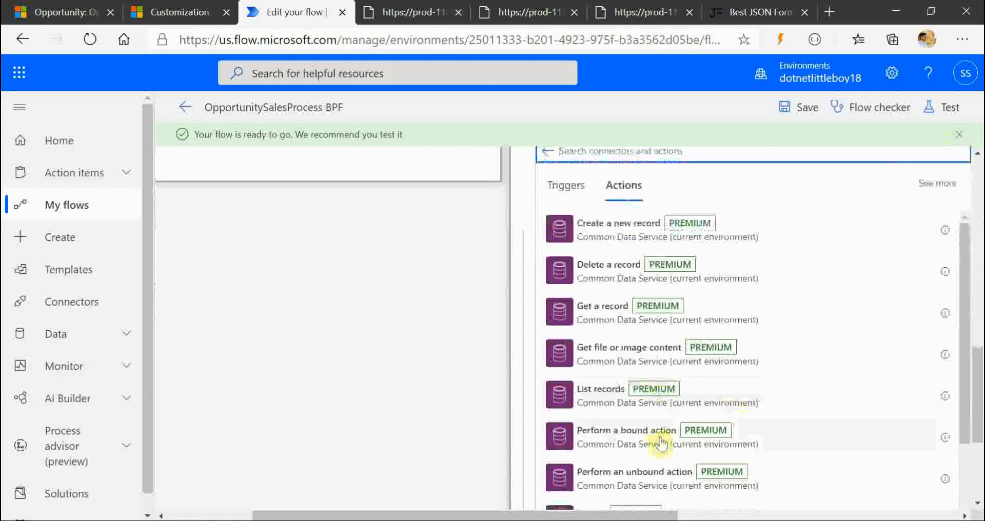
scroll(660, 433, "down", 4)
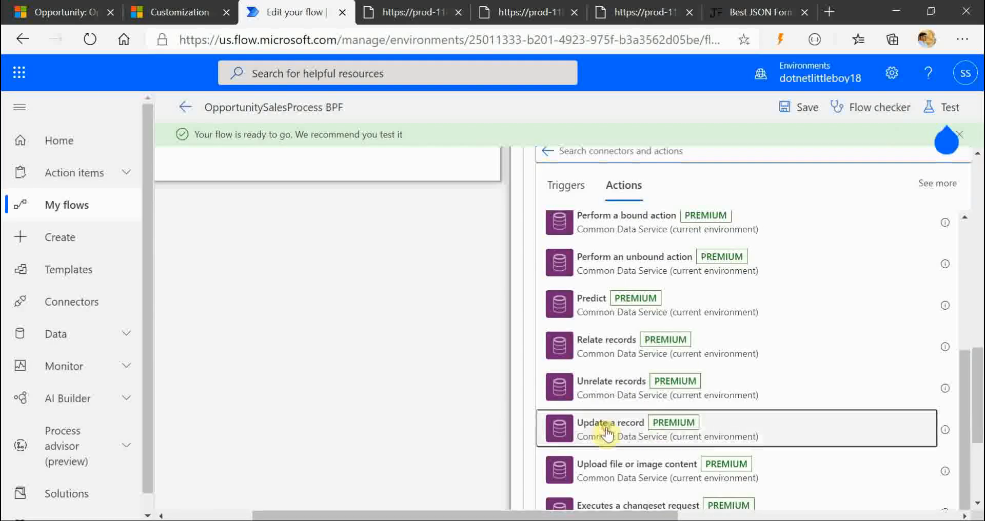
left_click(610, 427)
left_click(666, 284)
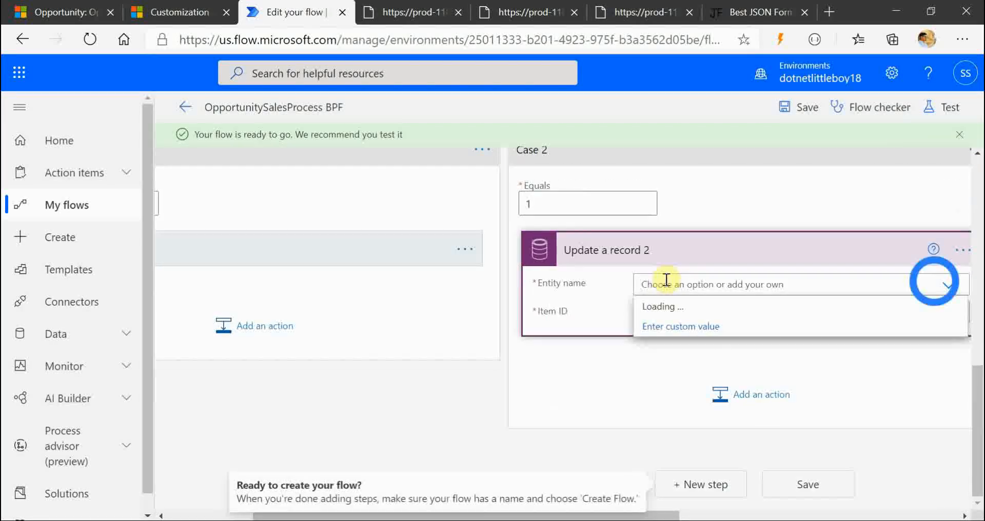
type("opport")
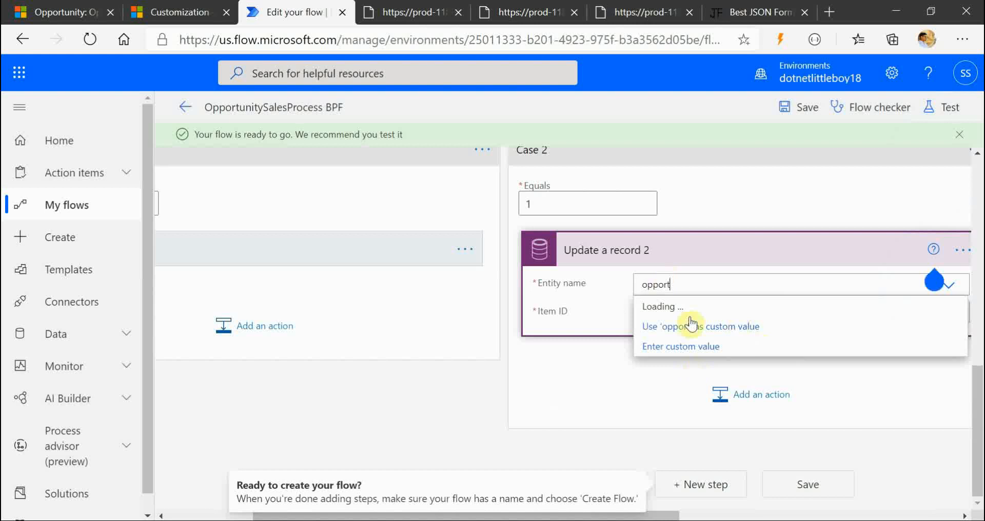
scroll(721, 421, "down", 1)
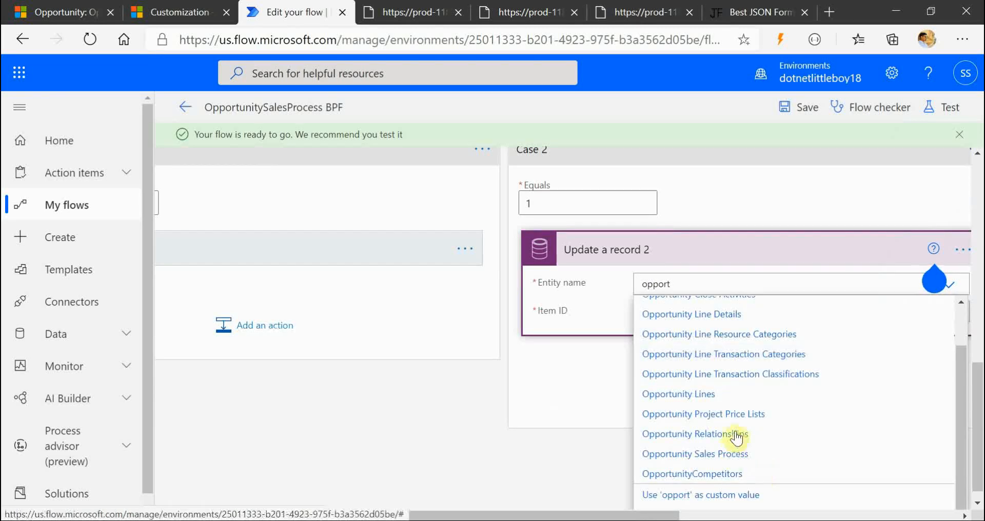
left_click(754, 455)
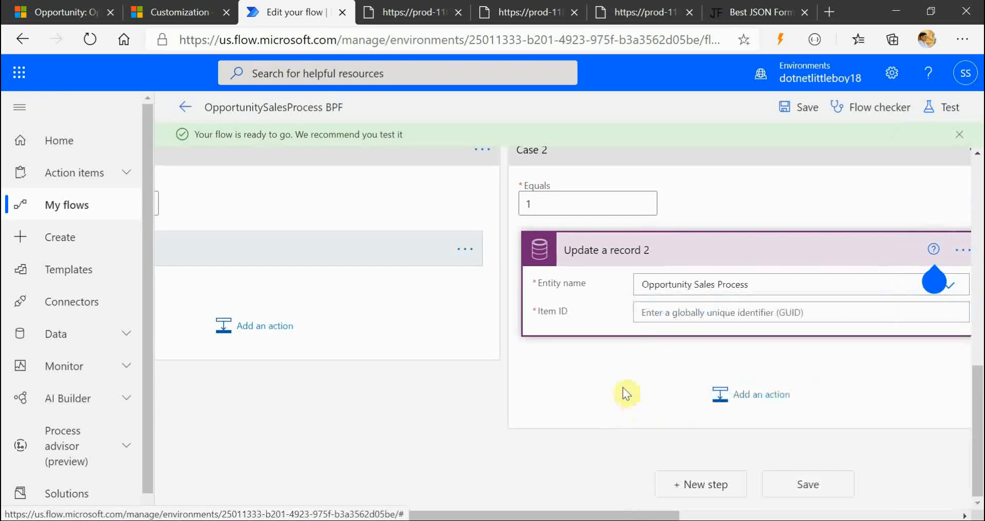
Step: Set the Item ID of Case 2's update action to the Opportunity Sales Process Instance Id from List records
left_click(649, 311)
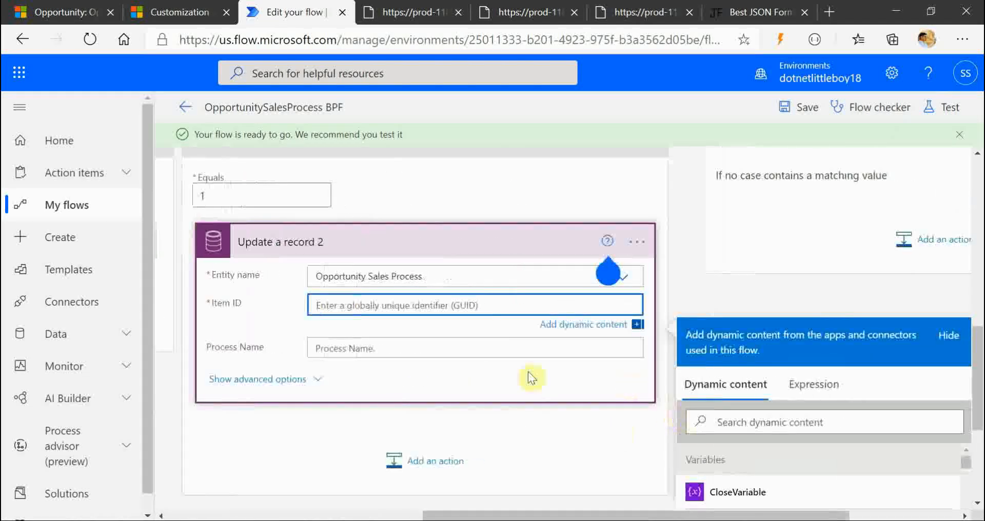
left_click(757, 426)
type("o")
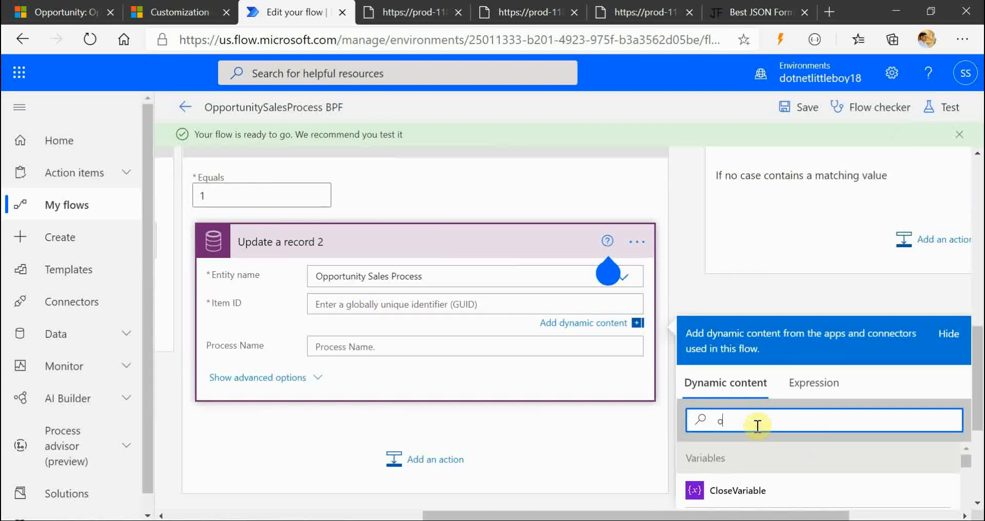
type("pport")
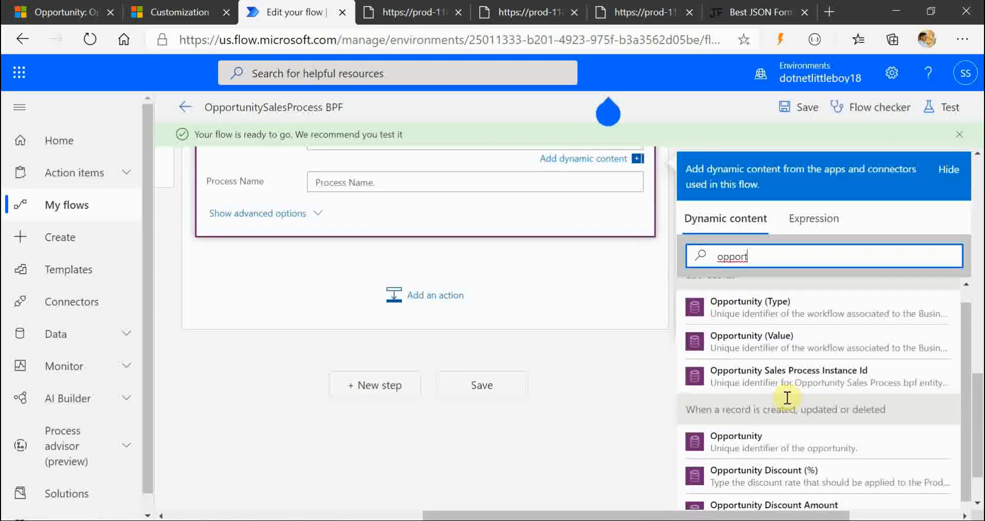
left_click(785, 325)
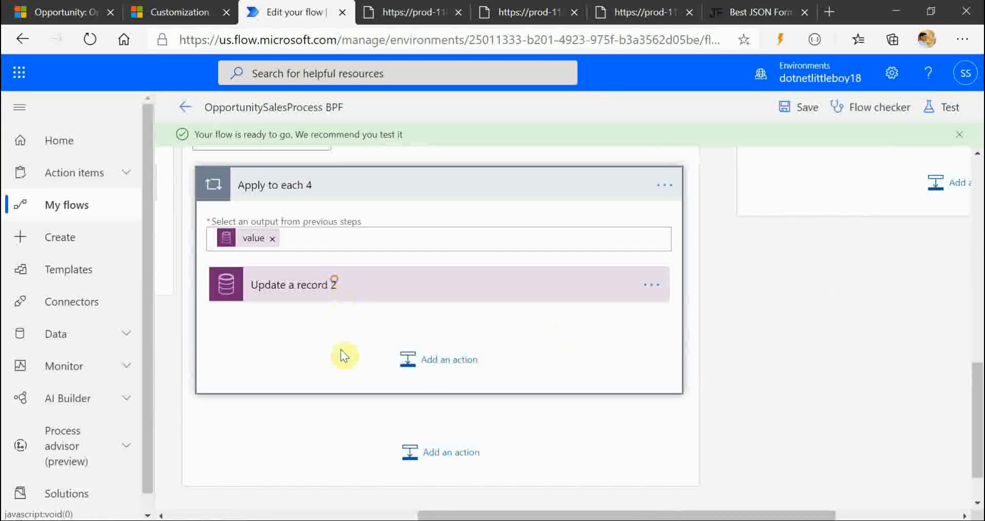
Step: Set Case 2's Traversed Path to QualifyVariable and DevelopVariable separated by a comma, and check the stages on the opportunity record
left_click(287, 338)
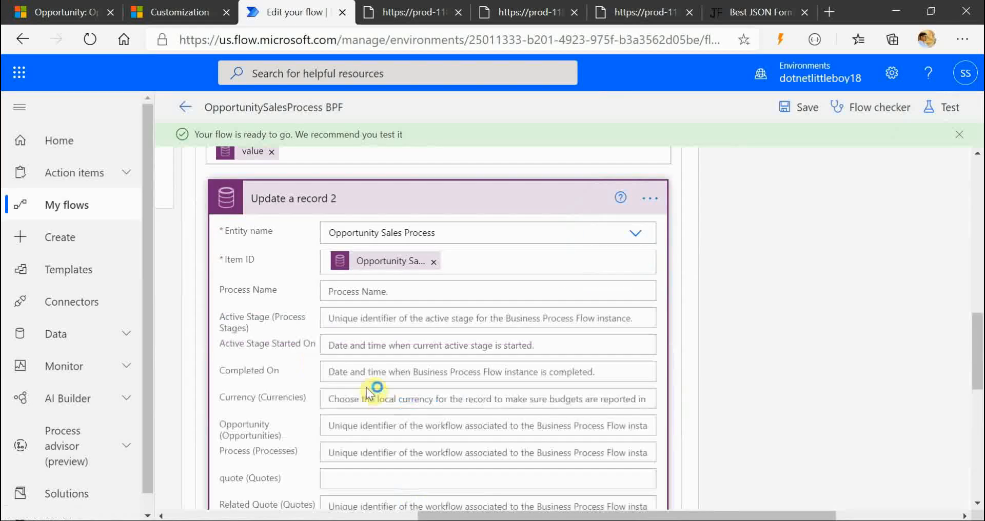
scroll(403, 388, "down", 5)
left_click(70, 12)
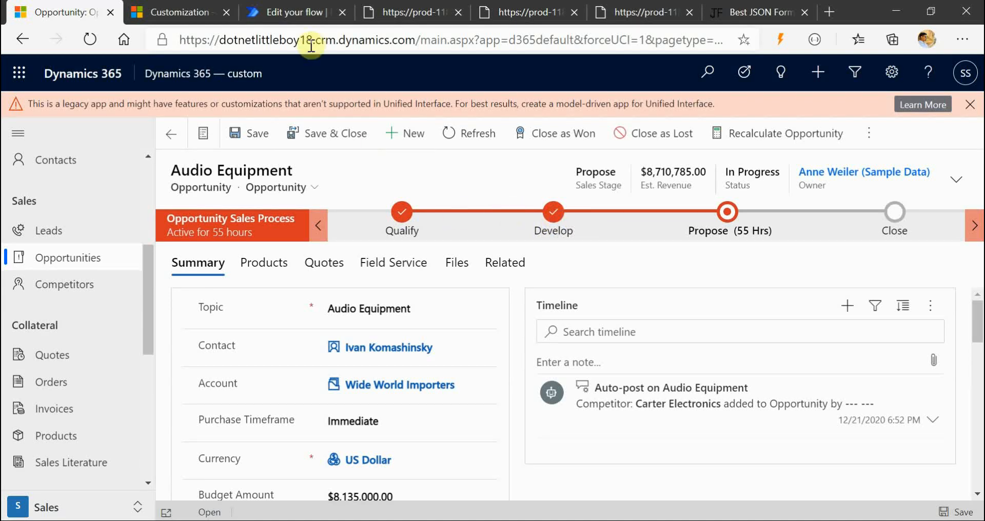
left_click(284, 7)
scroll(391, 208, "down", 3)
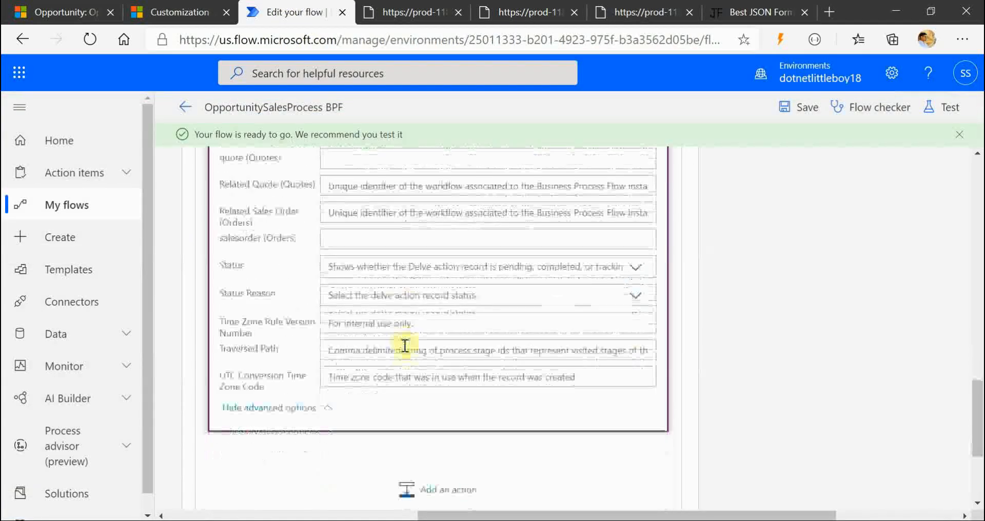
left_click(347, 359)
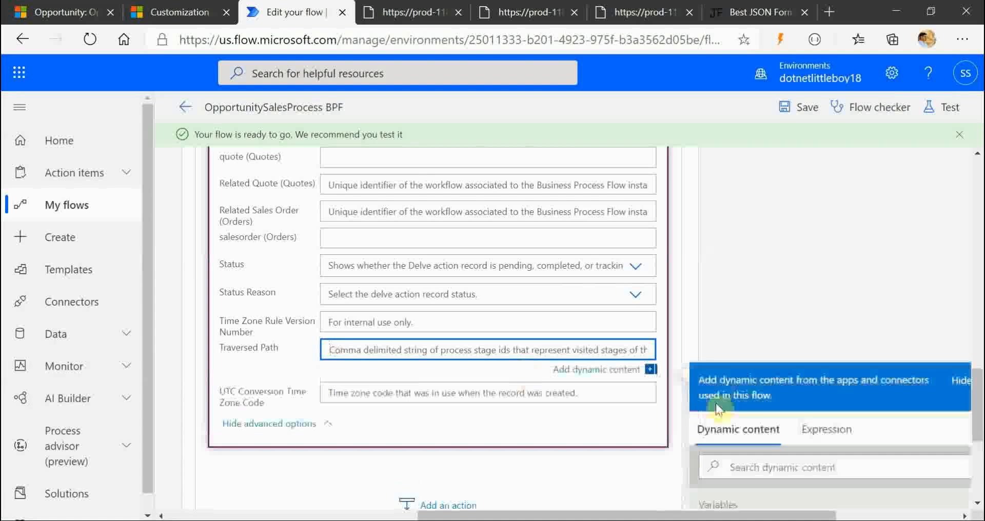
scroll(810, 431, "down", 2)
scroll(809, 432, "down", 2)
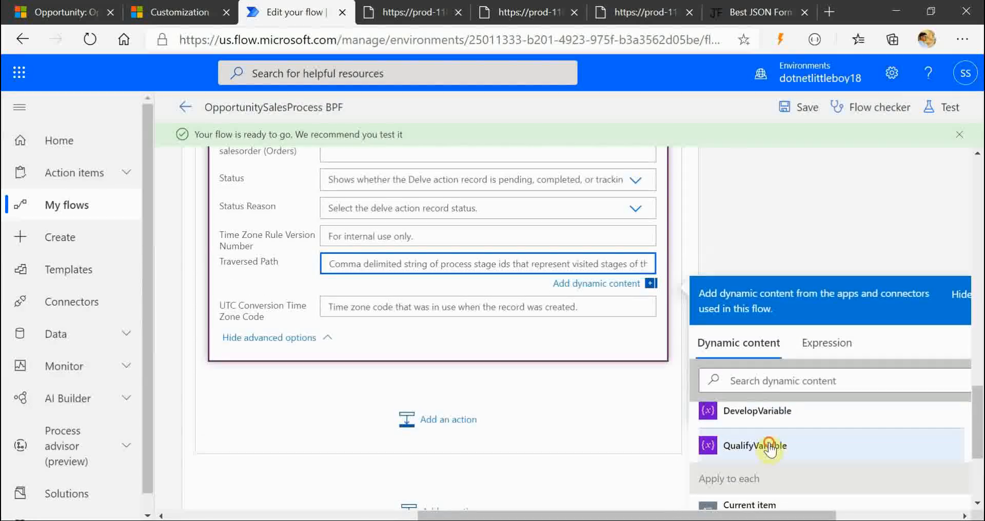
left_click(847, 451)
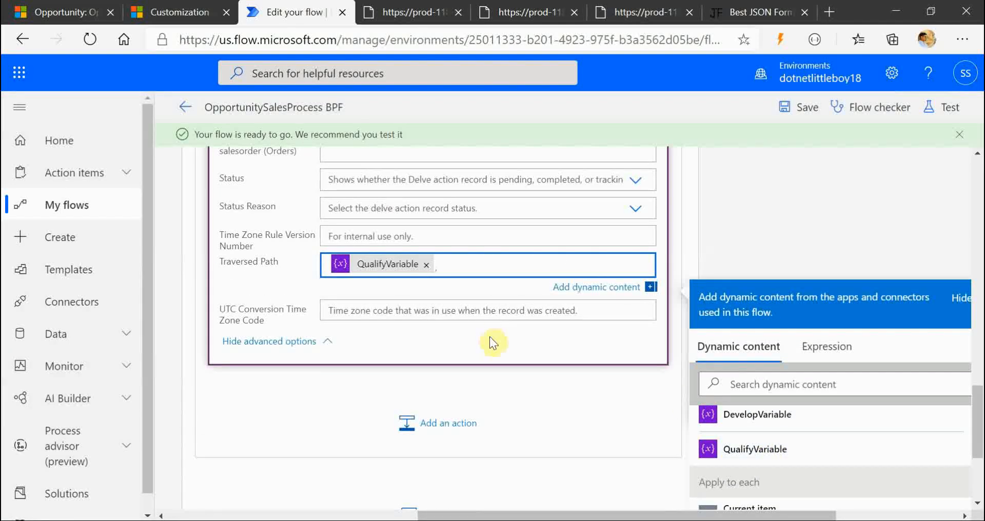
scroll(842, 448, "up", 2)
left_click(784, 471)
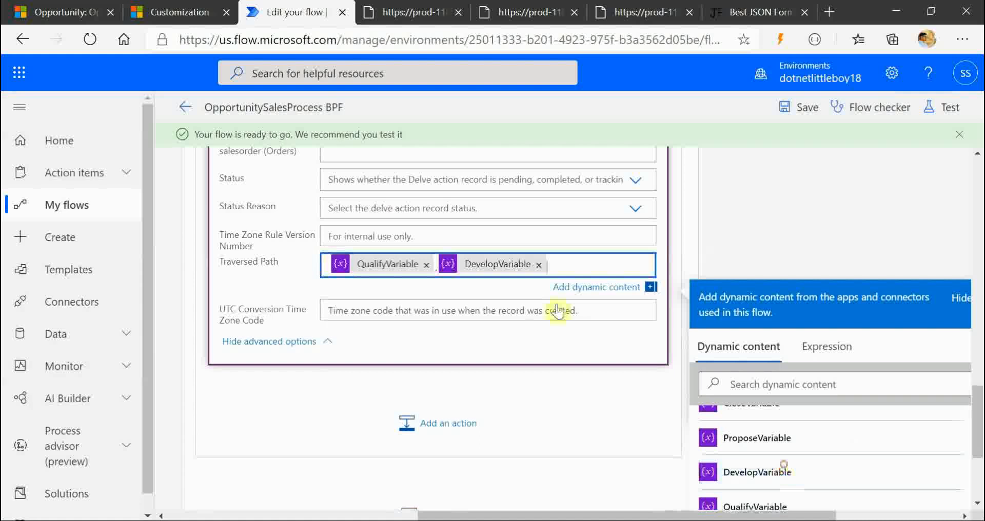
left_click(86, 16)
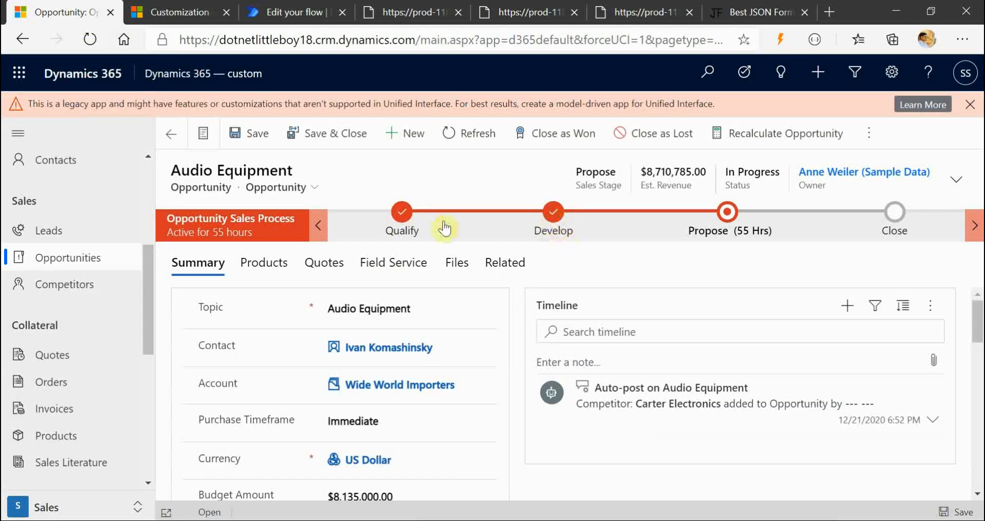
left_click(306, 7)
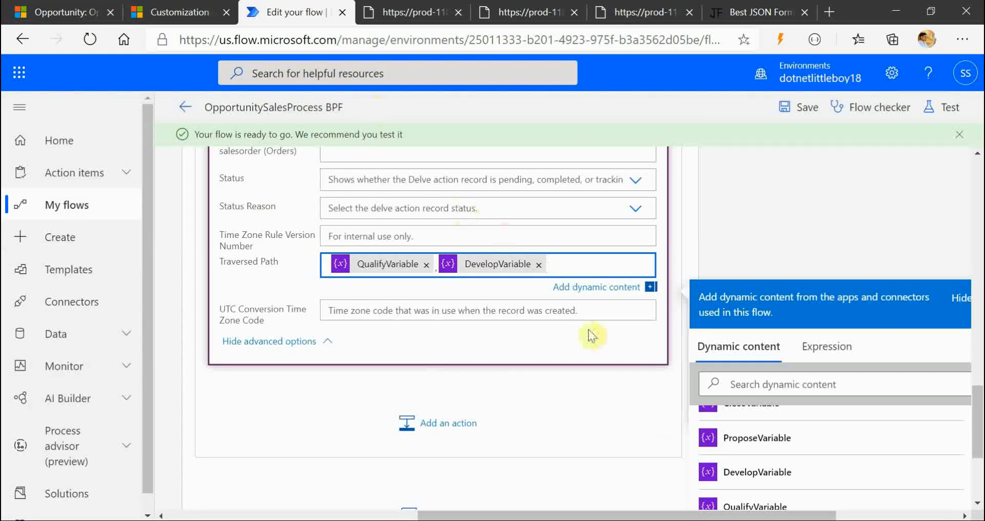
Step: Add a third case to the Sales Stage switch that equals 2
scroll(499, 345, "up", 10)
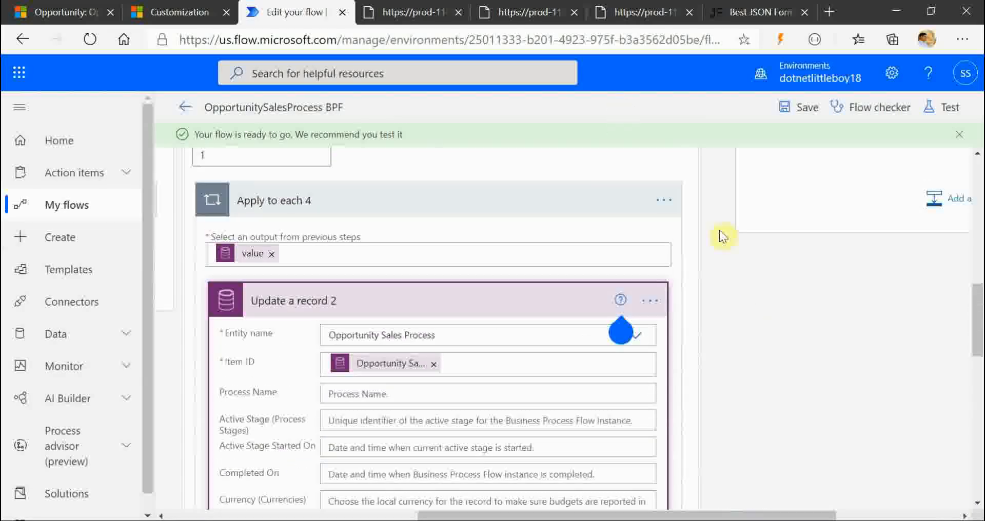
scroll(720, 237, "up", 2)
left_click(720, 197)
left_click(756, 270)
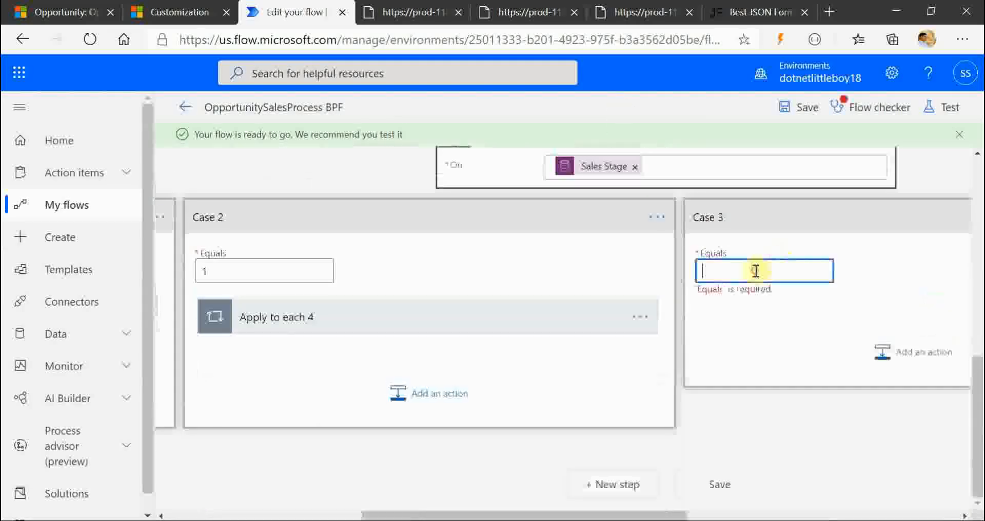
type("2")
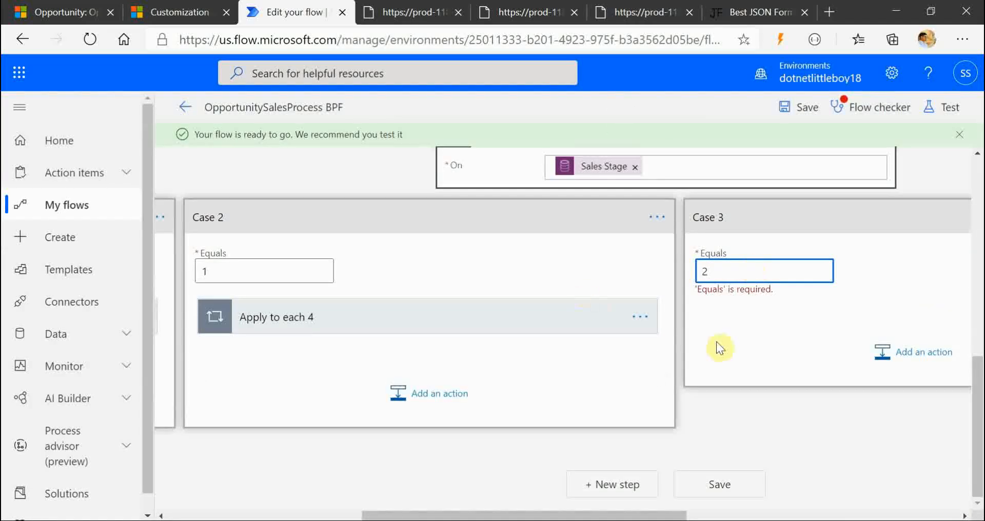
Step: Add a Common Data Service Update a record action to Case 3 with the entity Opportunity Sales Process
left_click(872, 353)
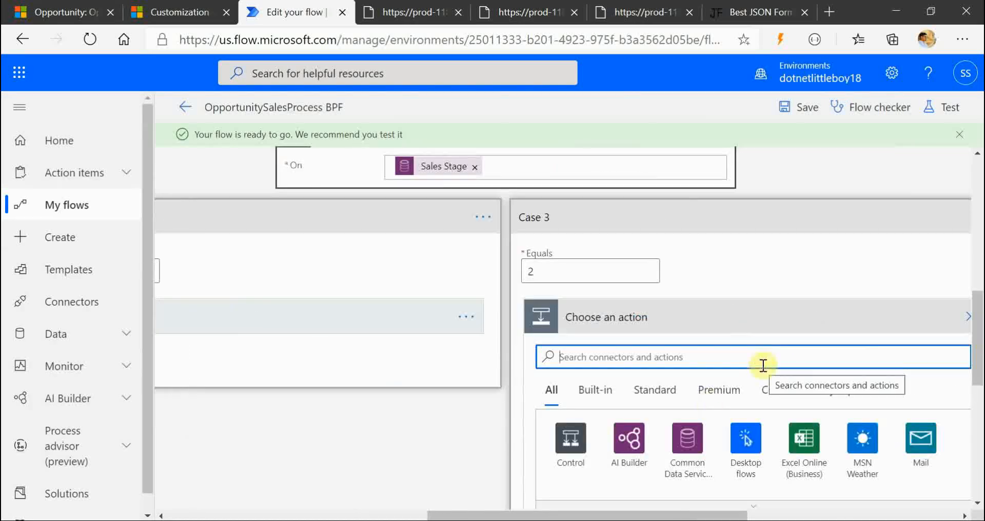
left_click(687, 452)
scroll(731, 418, "down", 5)
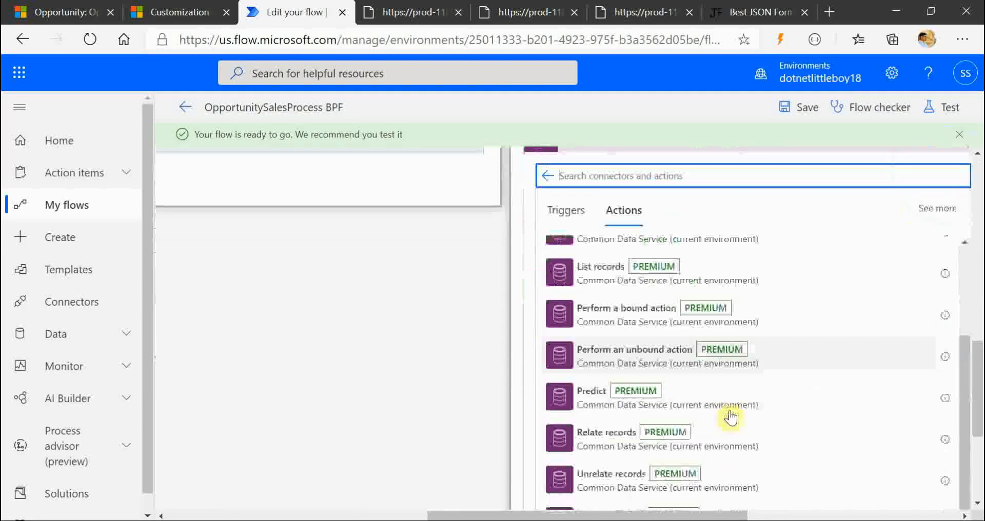
left_click(611, 451)
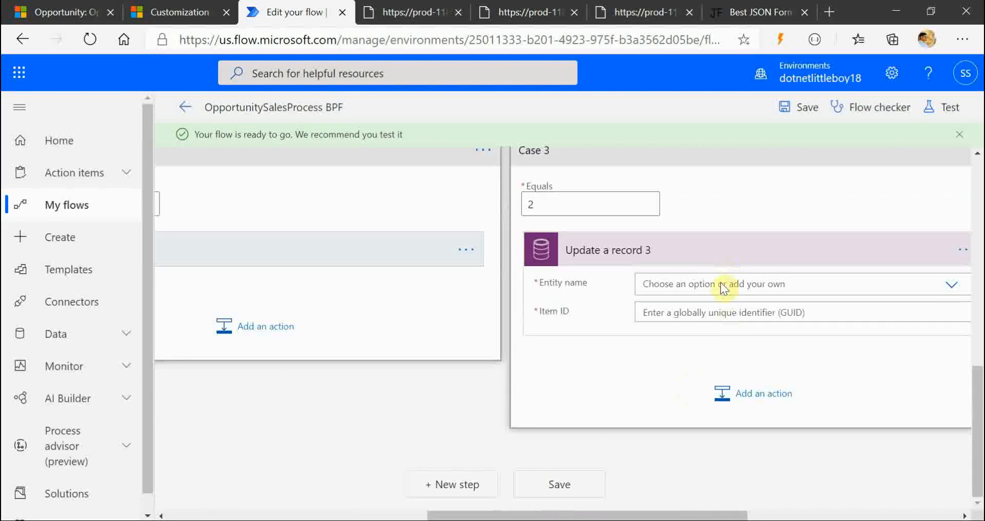
left_click(680, 285)
type("oppor")
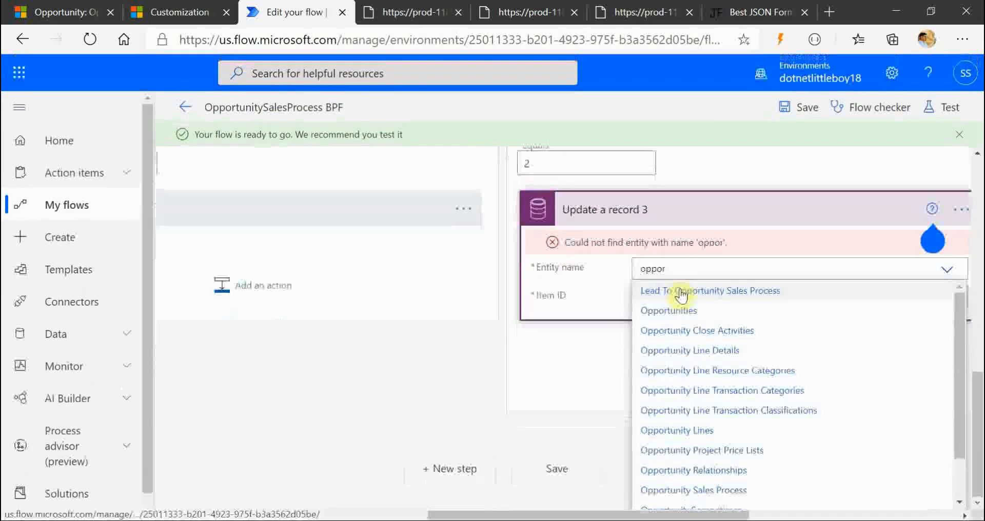
left_click(720, 492)
Step: Set the Item ID of Case 3's update action to the Opportunity Sales Process Instance Id from List records
left_click(660, 309)
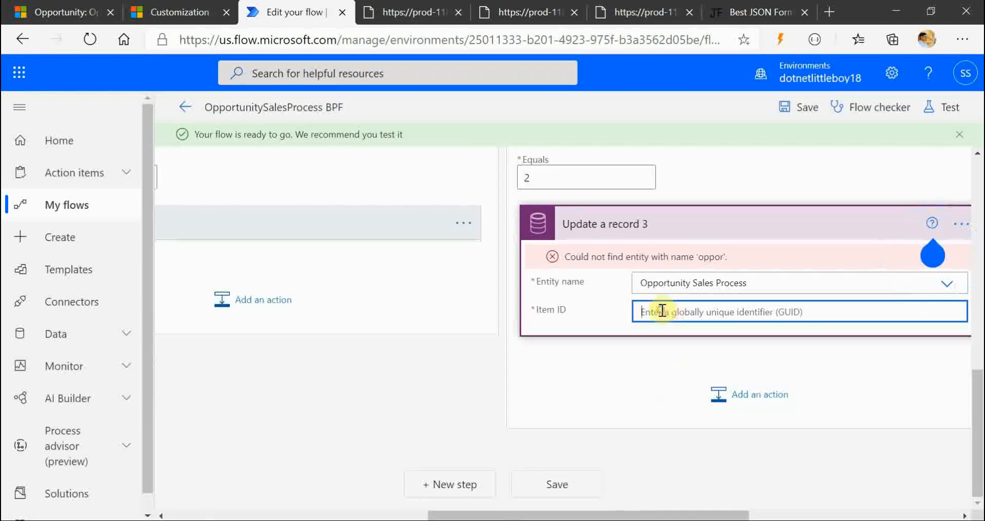
scroll(868, 431, "down", 3)
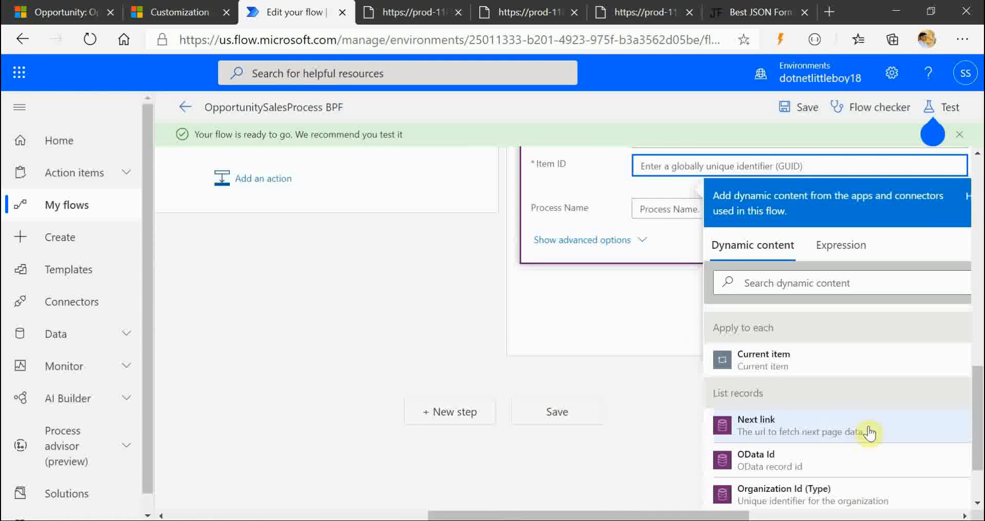
left_click(783, 291)
left_click(780, 280)
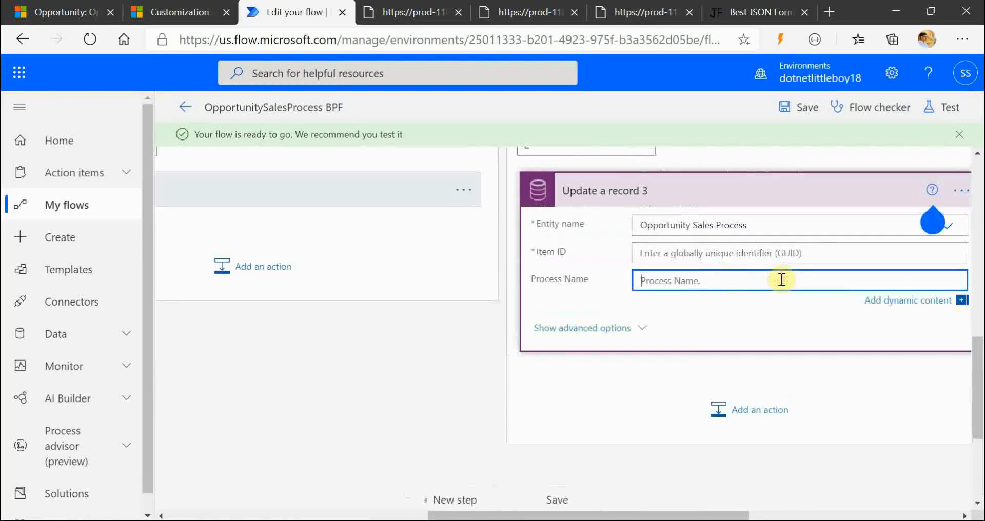
left_click(695, 252)
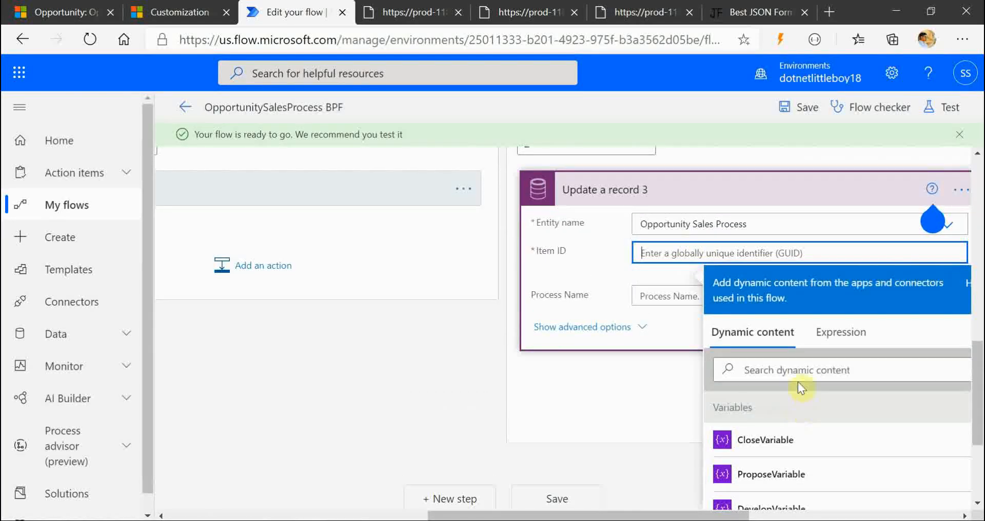
left_click(796, 368)
type("dpp")
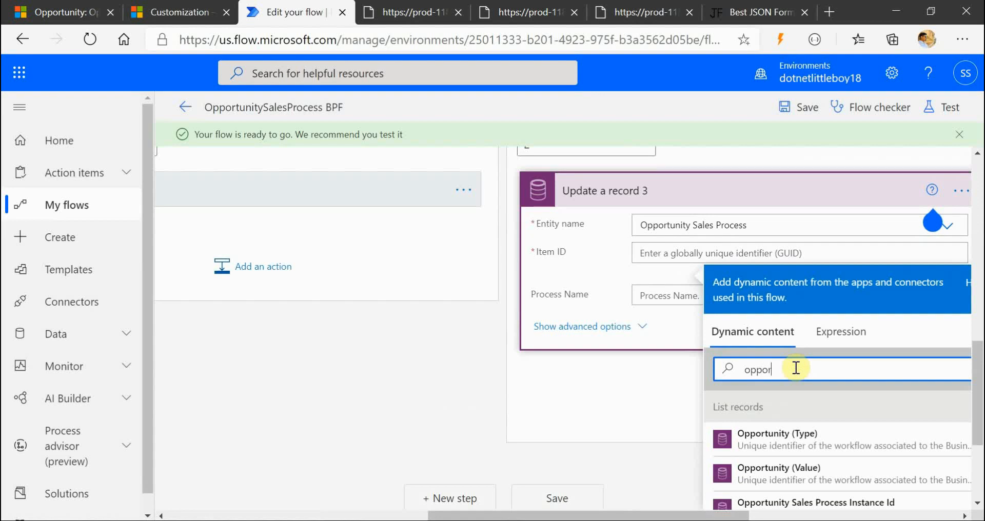
scroll(796, 368, "down", 2)
left_click(827, 434)
scroll(692, 384, "up", 1)
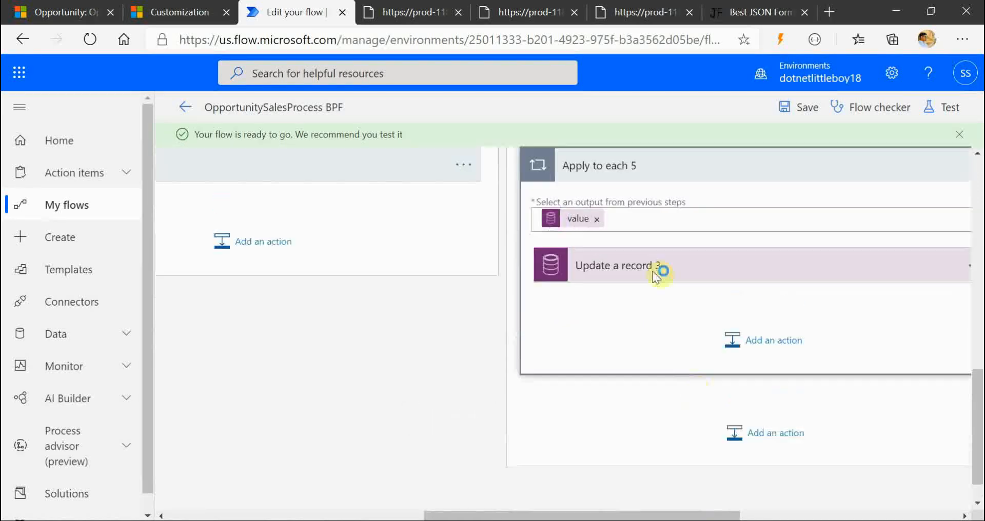
Step: Check the Propose stage on the opportunity record and set Case 3's Traversed Path to QualifyVariable, DevelopVariable and ProposeVariable, separated by commas
left_click(656, 277)
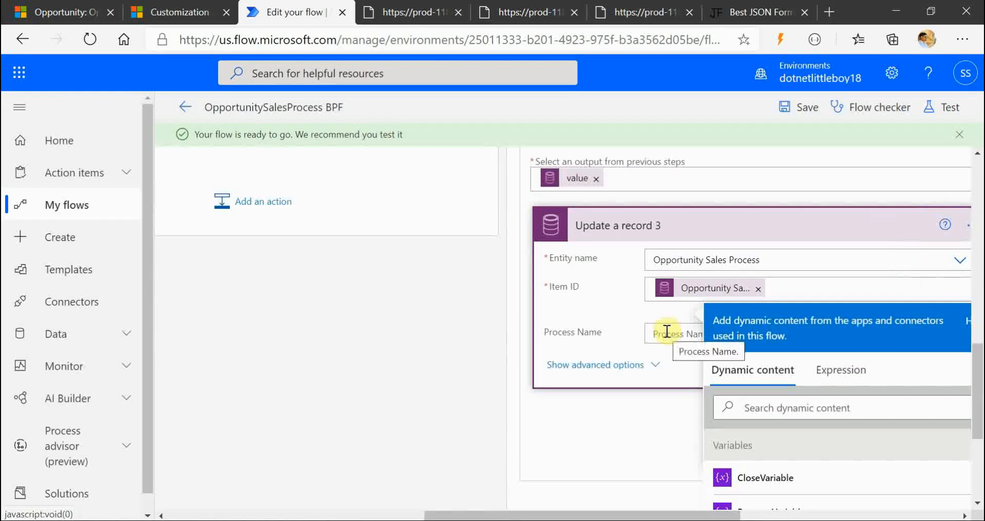
left_click(627, 366)
scroll(593, 389, "down", 5)
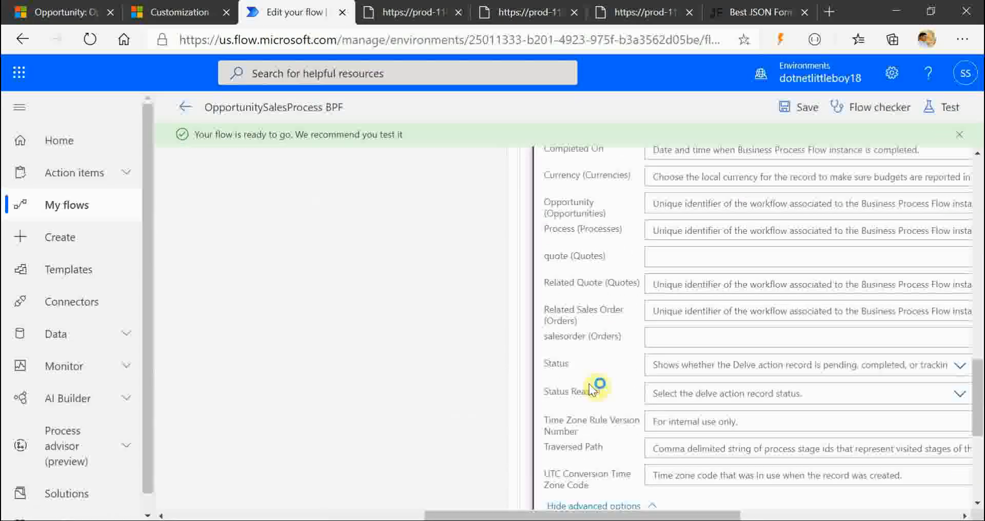
left_click(77, 12)
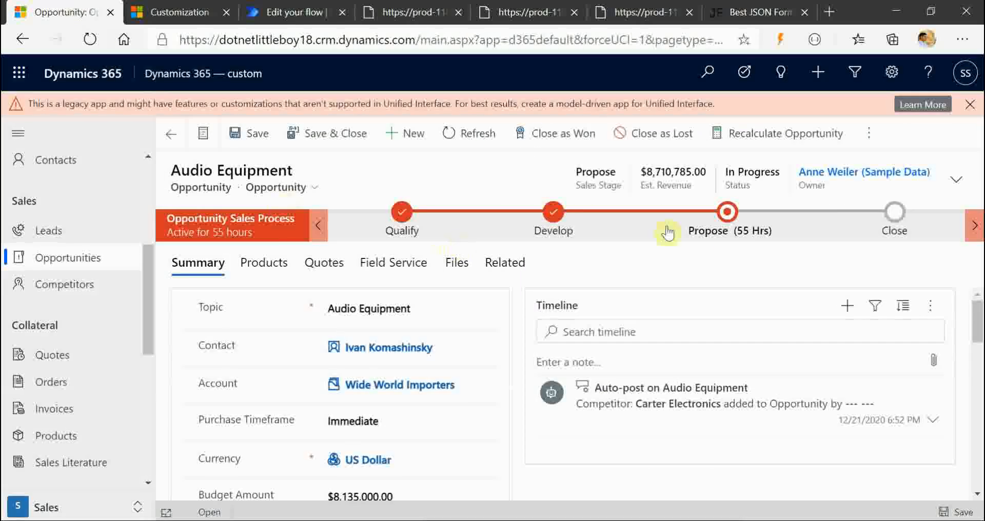
left_click(727, 213)
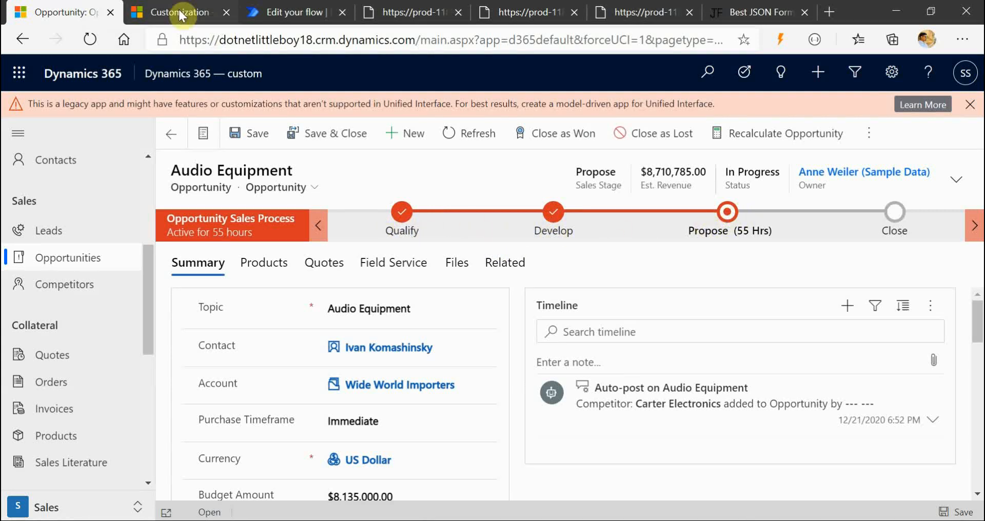
left_click(267, 11)
scroll(692, 454, "down", 1)
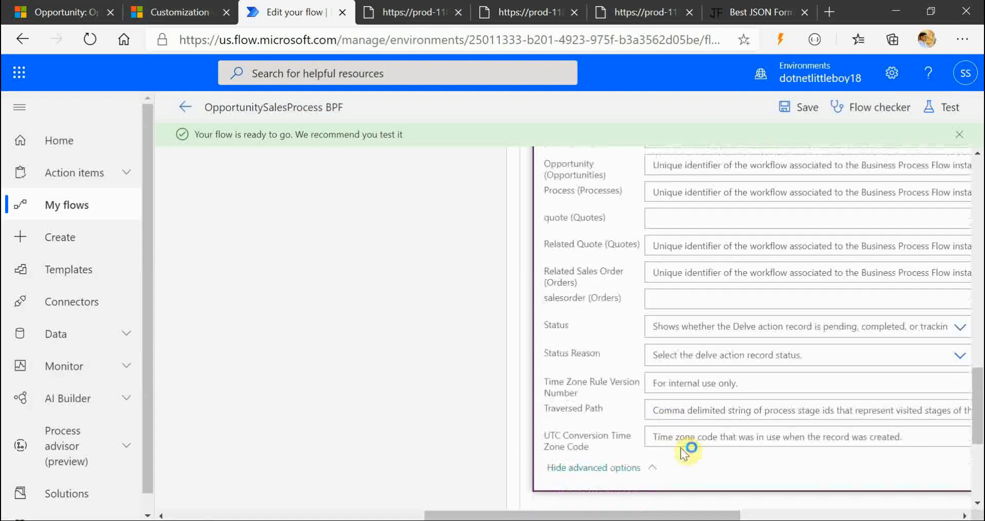
left_click(664, 411)
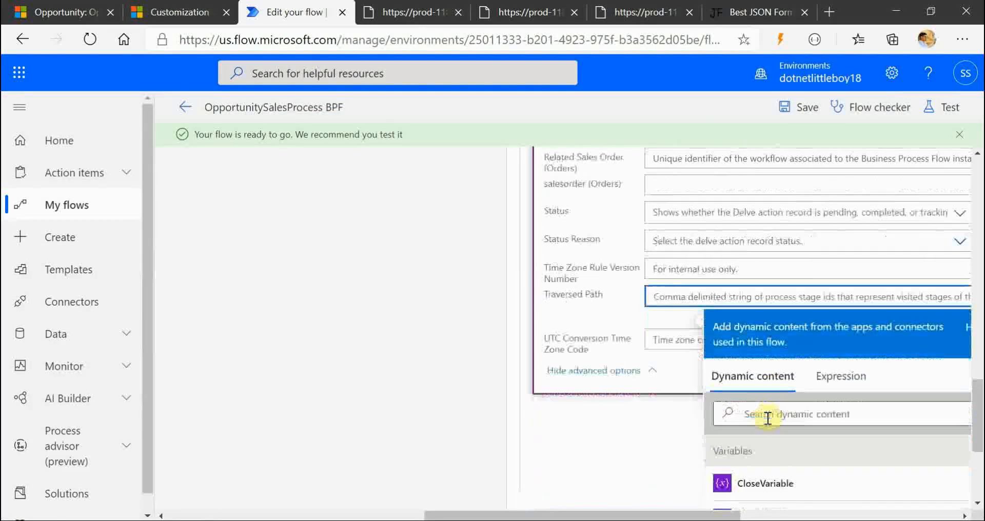
scroll(709, 476, "down", 3)
left_click(768, 477)
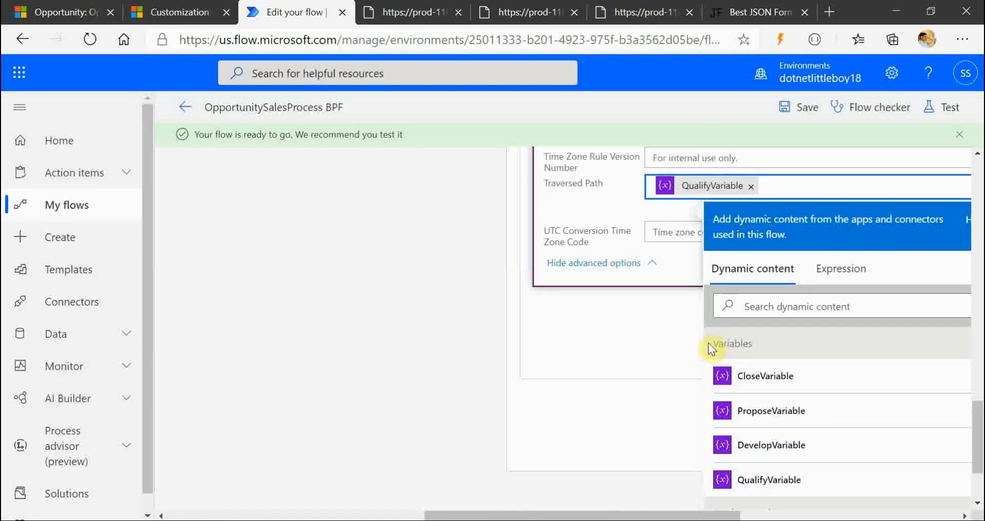
left_click(814, 443)
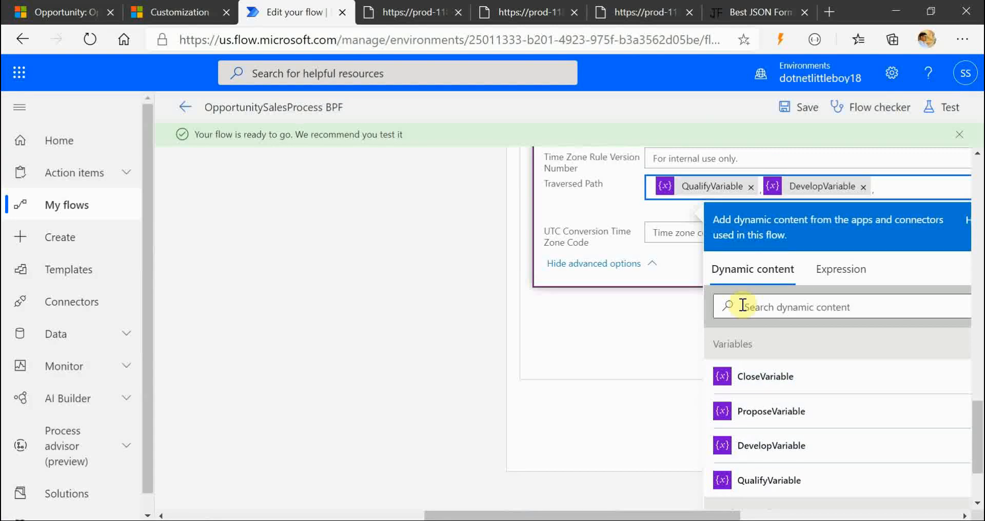
left_click(816, 411)
scroll(666, 367, "up", 2)
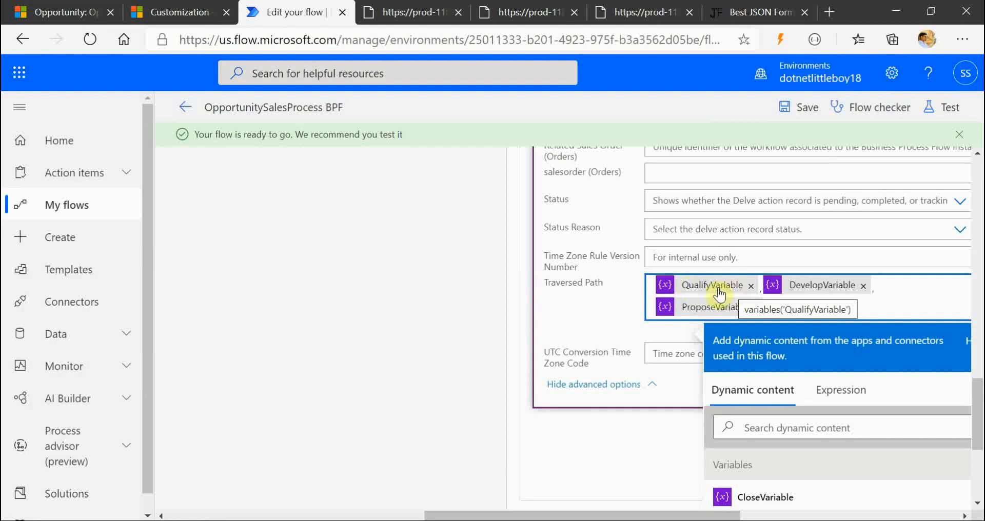
Step: Compare Case 3's Traversed Path variables with the stages on the opportunity's process bar
left_click(72, 8)
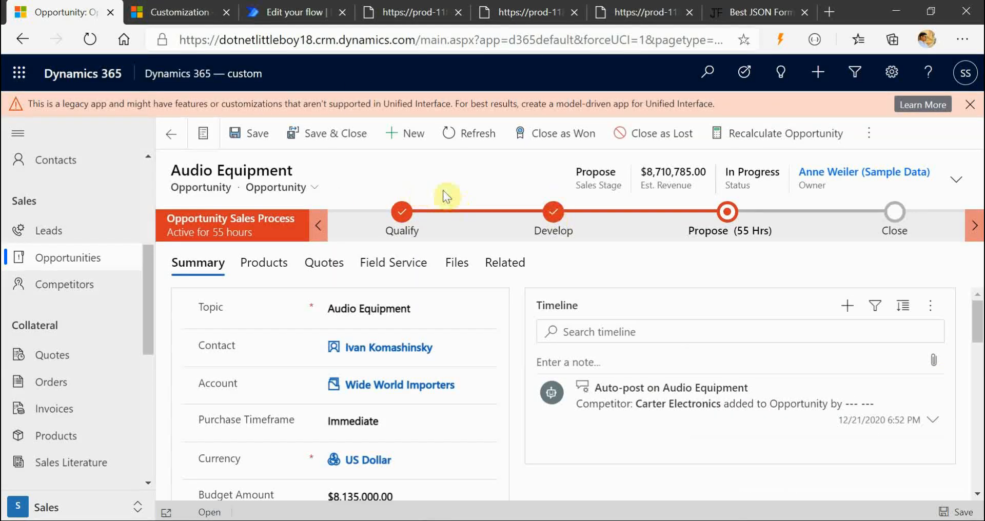
left_click(285, 11)
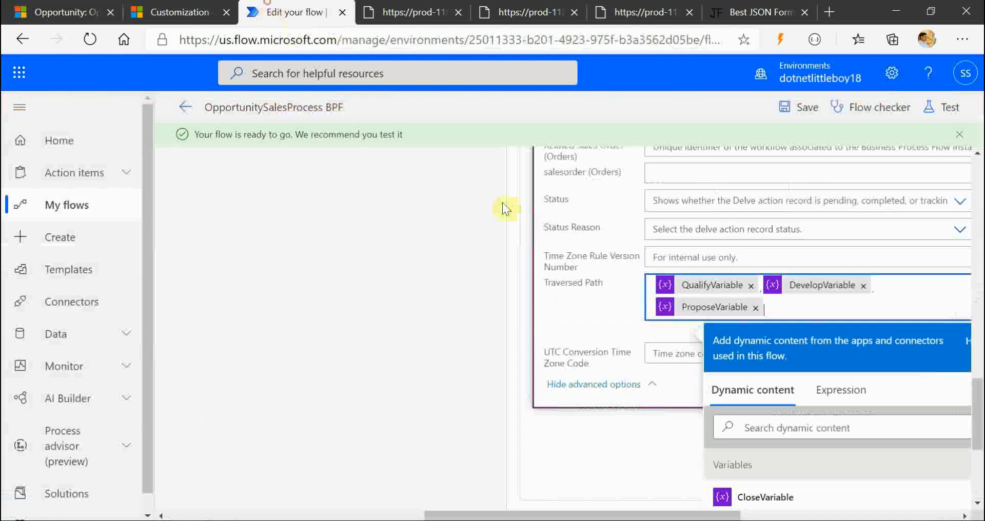
left_click(101, 7)
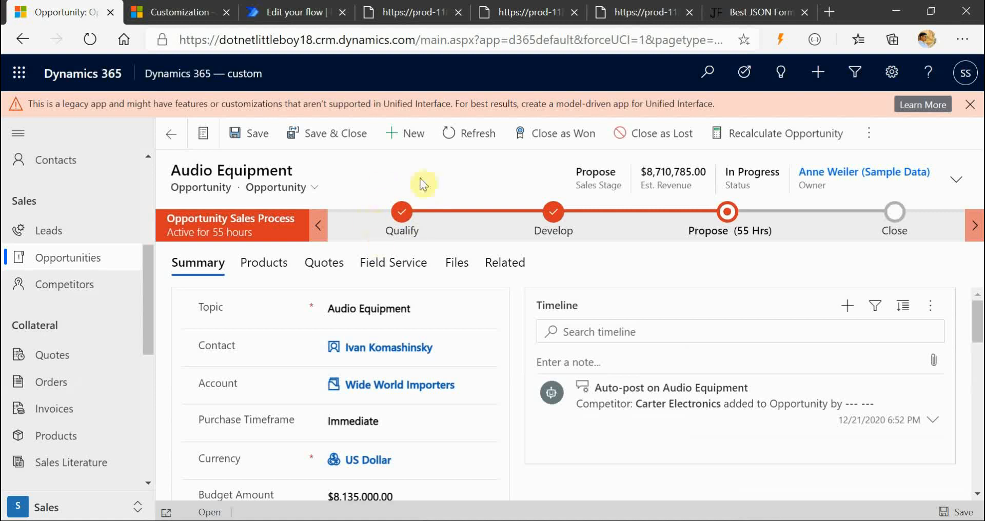
left_click(285, 12)
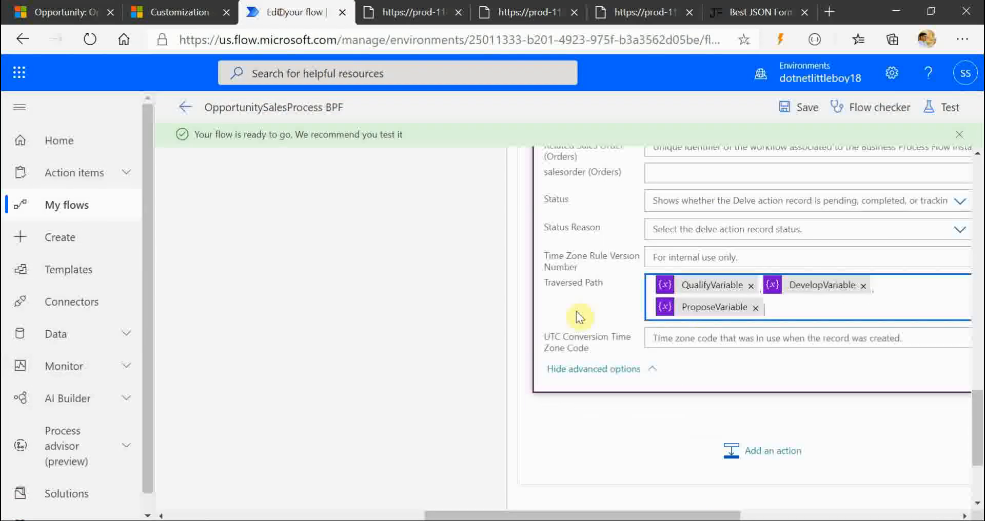
Step: Check the opportunity's process stages once more against the variables in Case 3's Traversed Path
left_click(667, 308)
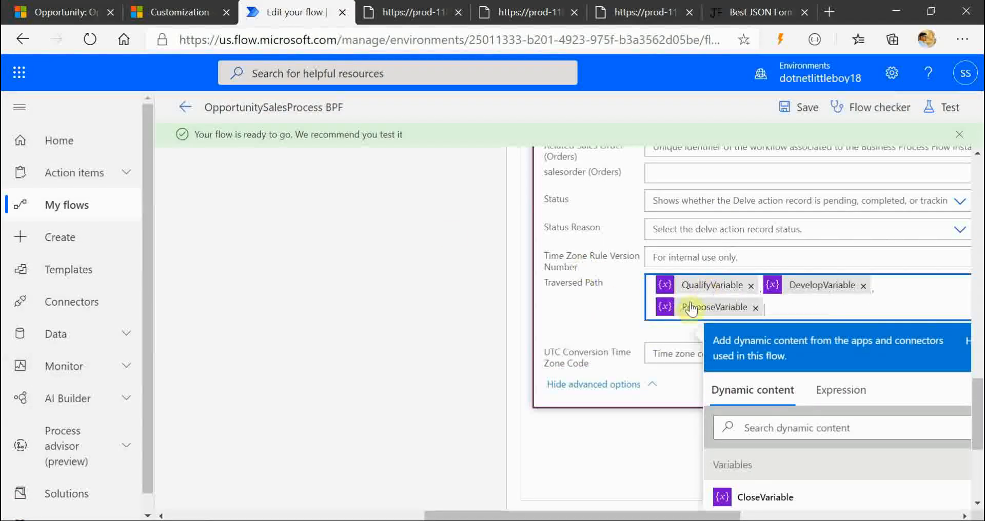
left_click(59, 12)
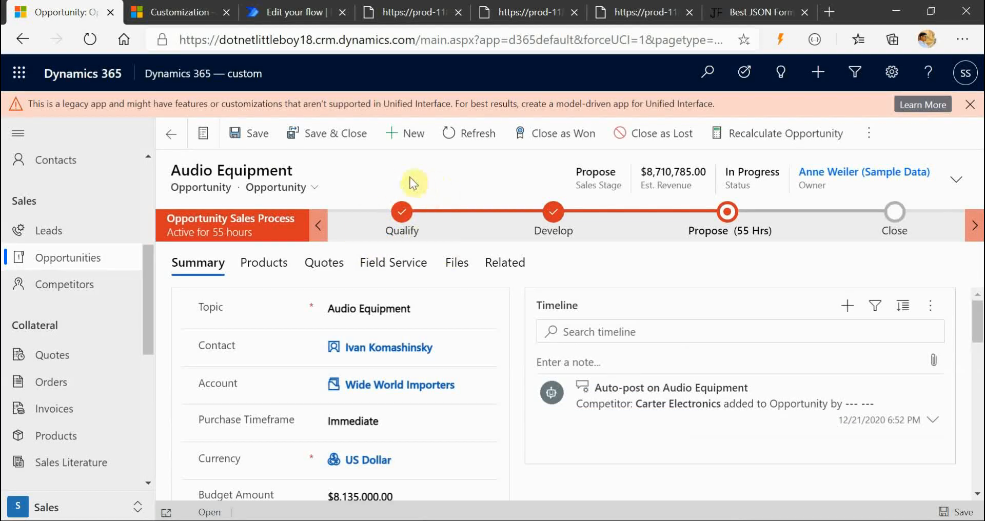
left_click(284, 12)
left_click(654, 318)
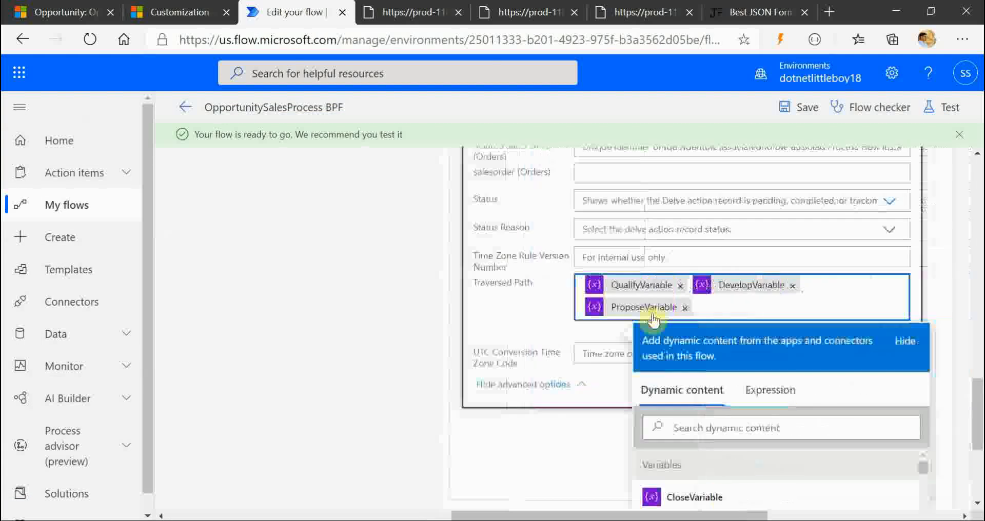
Step: Add Case 4 to the Sales Stage Switch with its Equals value set to 3
scroll(711, 312, "up", 10)
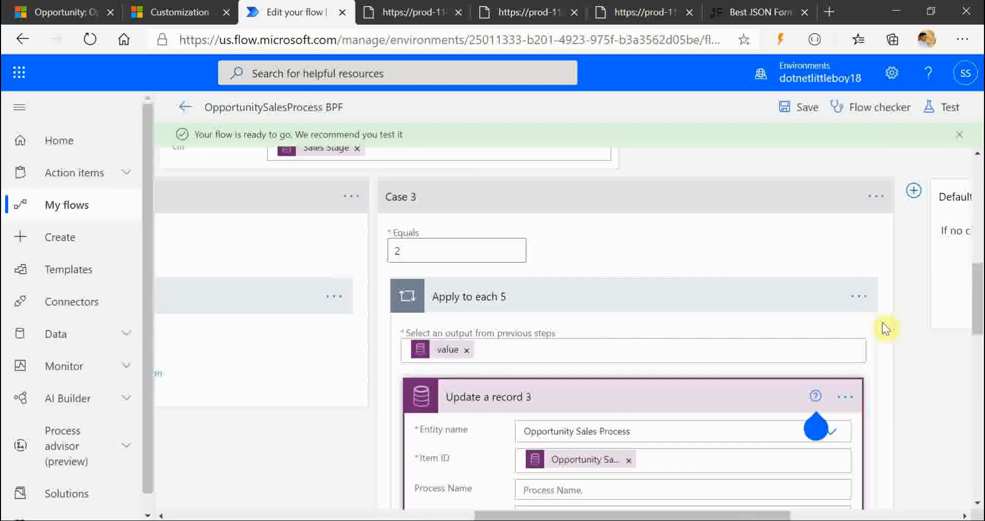
left_click(737, 191)
left_click(736, 277)
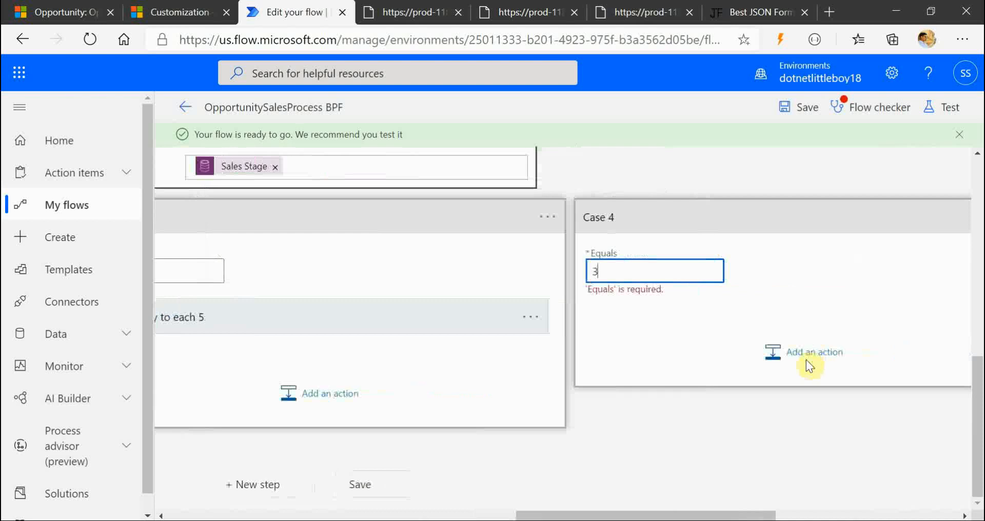
Step: Add a Common Data Service Update a record action to Case 4 with the entity Opportunity Sales Process
left_click(796, 358)
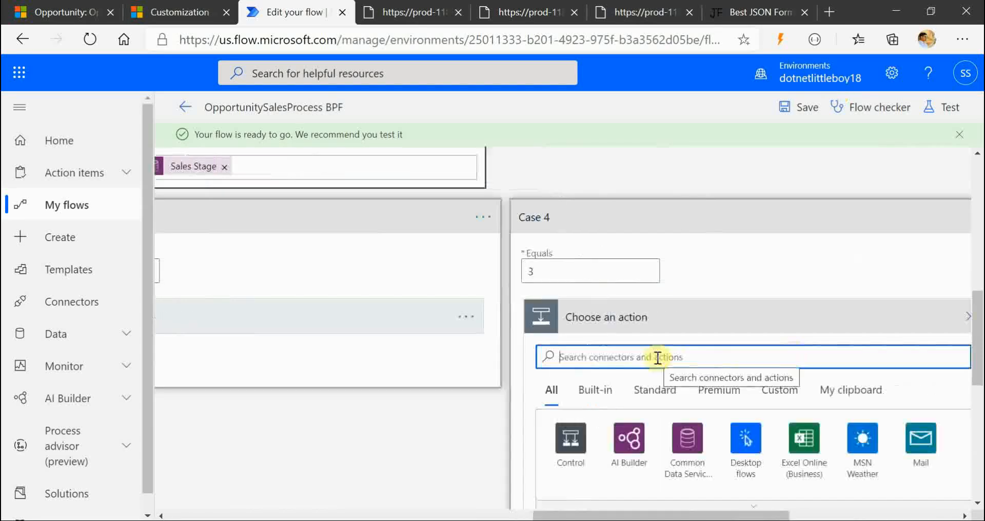
left_click(690, 458)
scroll(644, 437, "down", 5)
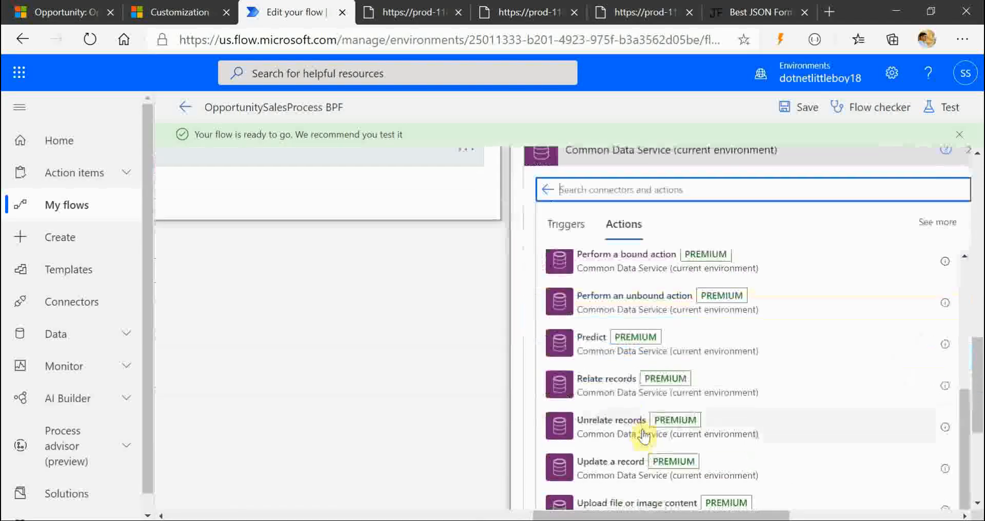
left_click(607, 369)
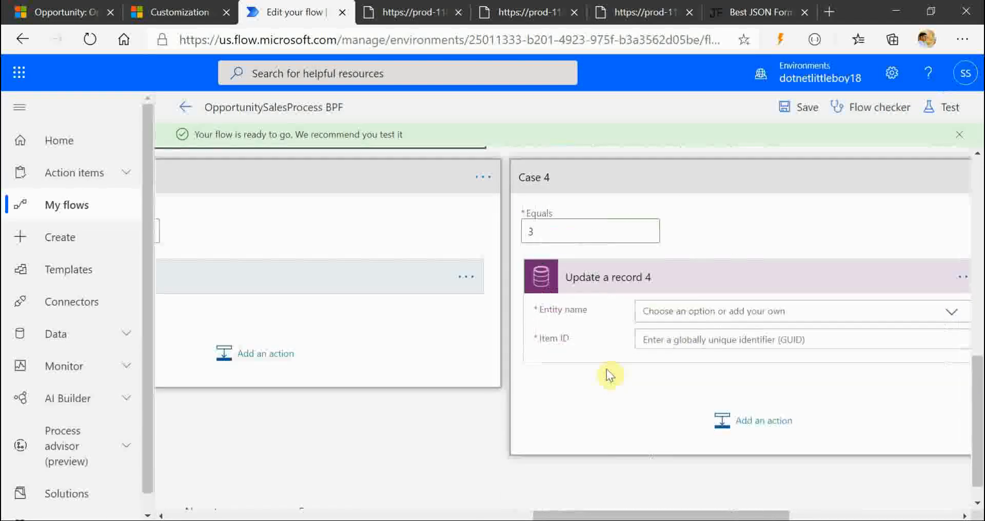
left_click(671, 312)
type("oppor")
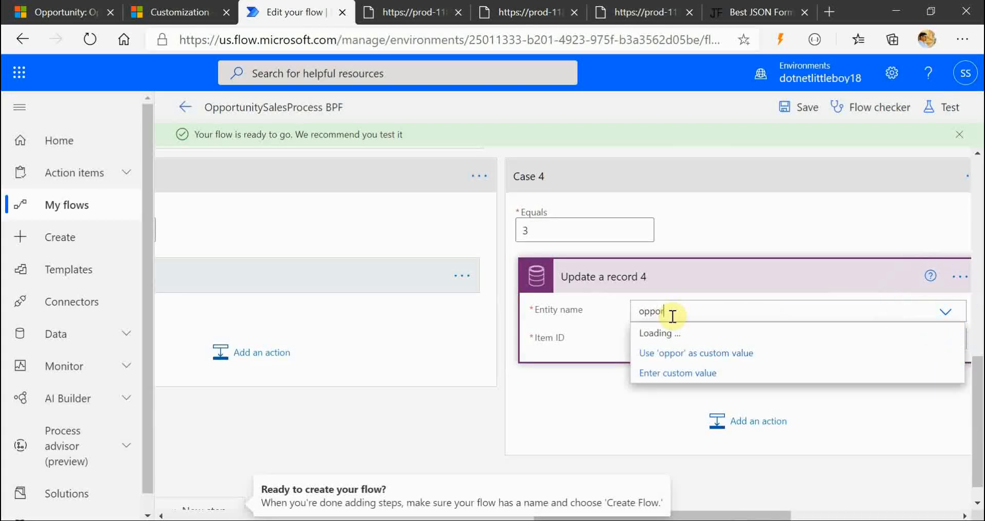
scroll(758, 378, "down", 2)
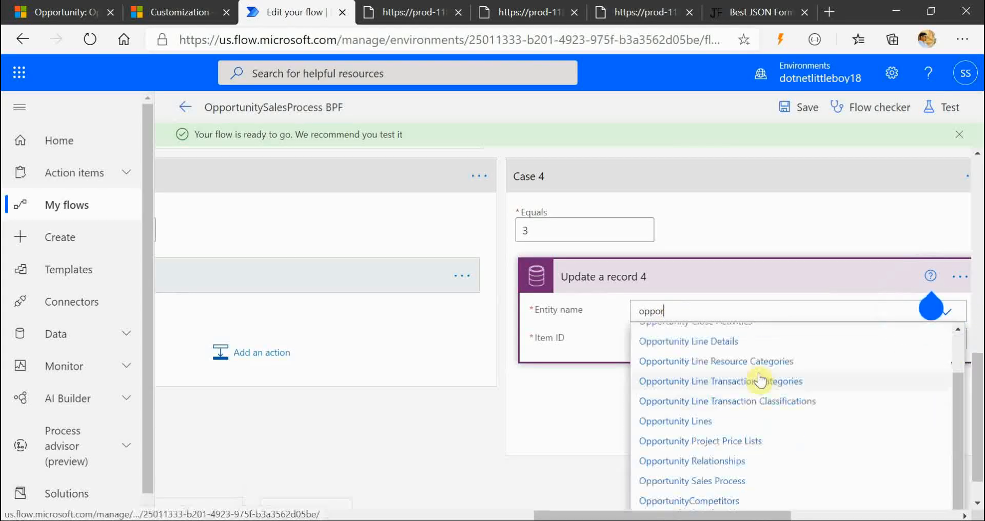
left_click(726, 480)
Step: Set the Item ID of Case 4's update action to the Opportunity Sales Process Instance Id from List records
left_click(675, 334)
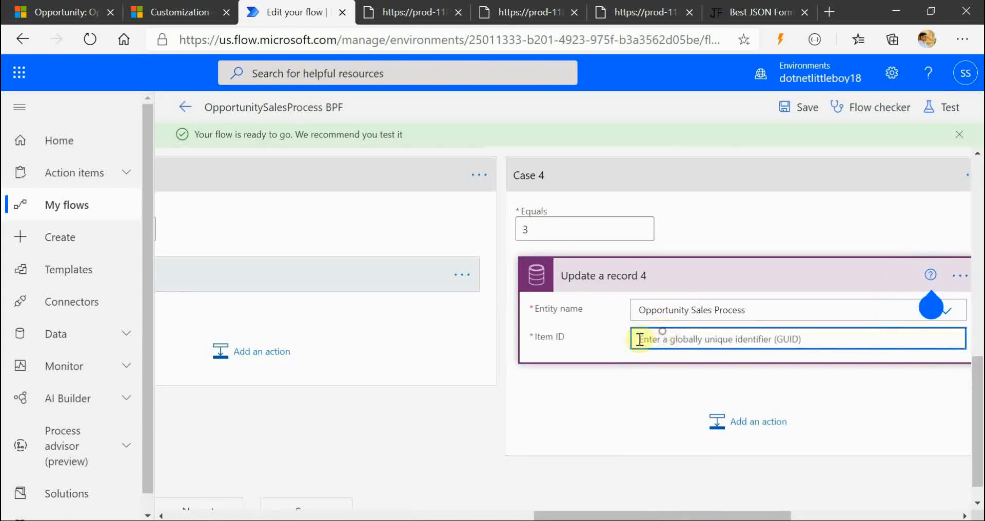
scroll(837, 446, "down", 2)
scroll(832, 451, "down", 2)
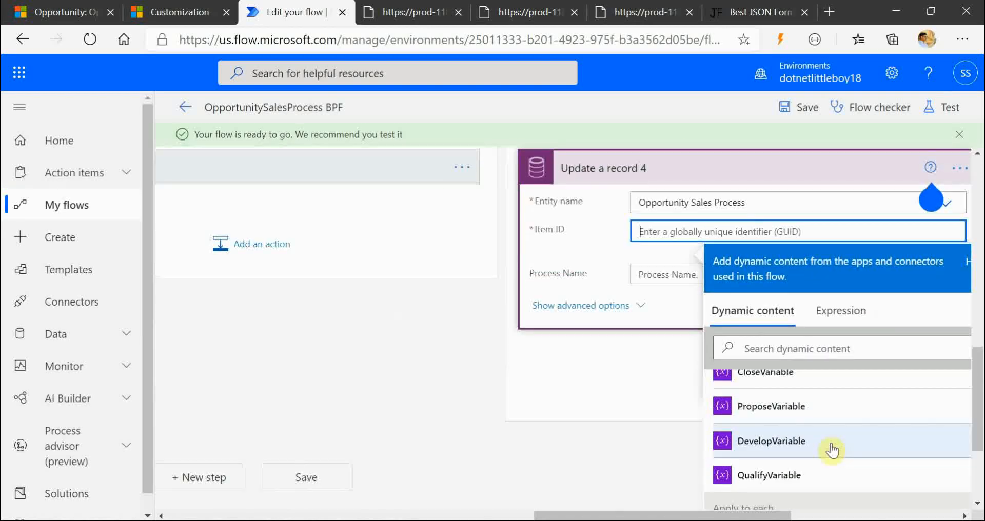
left_click(782, 347)
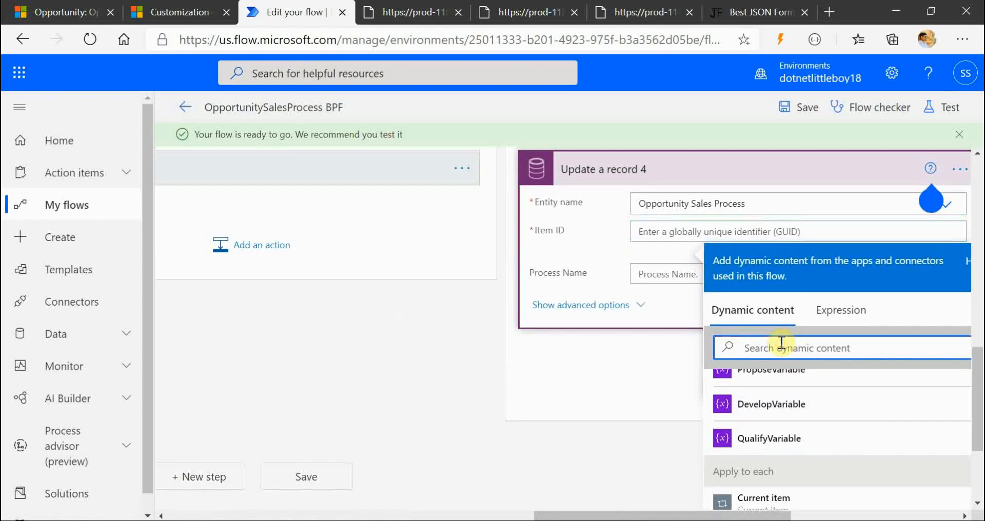
type("opport")
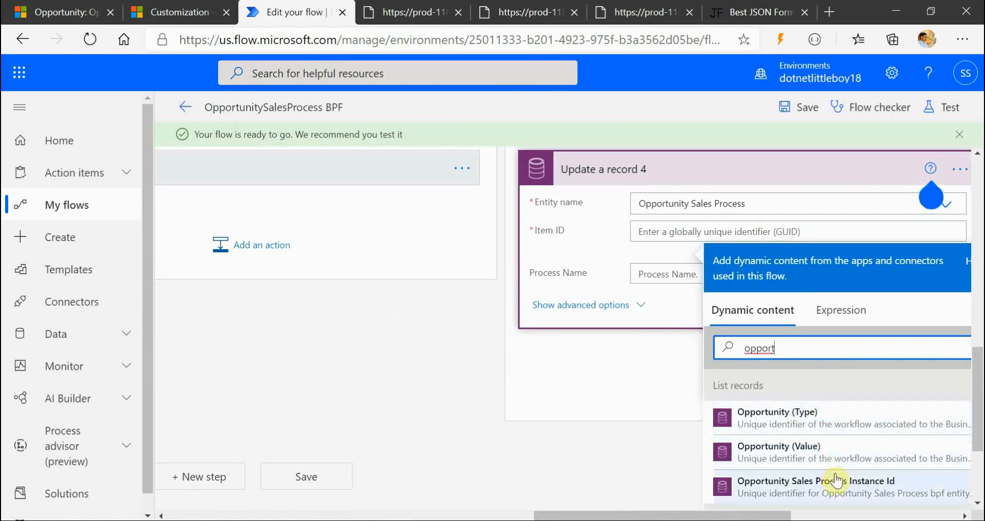
left_click(834, 485)
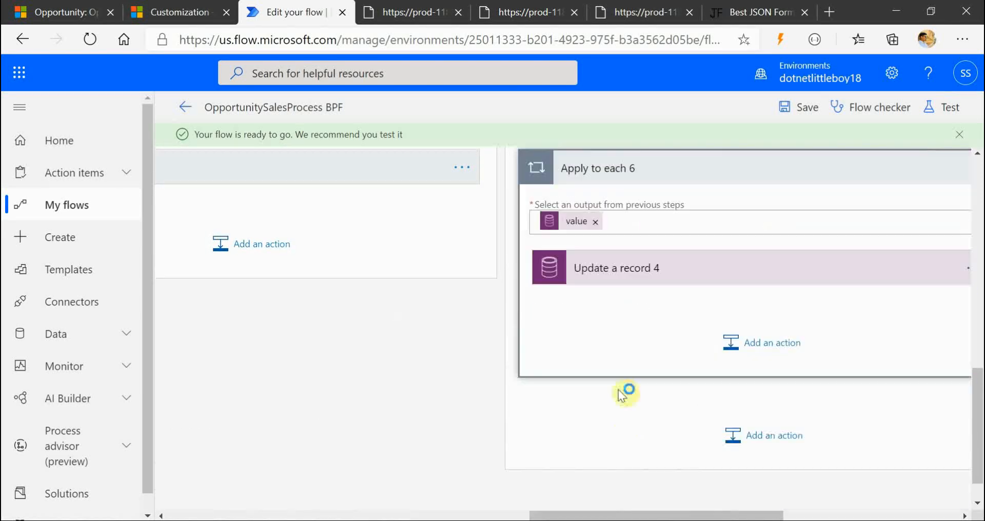
Step: Show the advanced options of Case 4's update action and check the stage order on the opportunity record
left_click(652, 272)
left_click(693, 378)
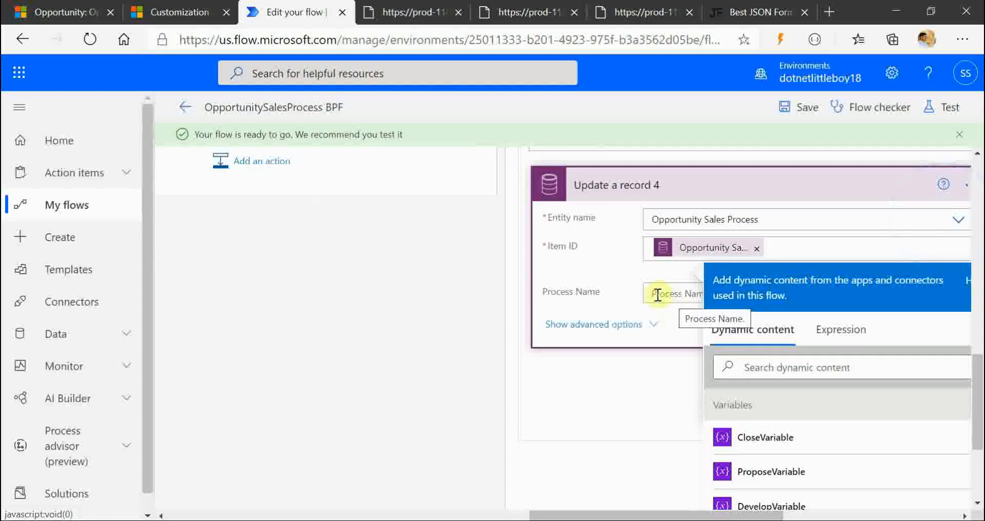
left_click(640, 324)
scroll(652, 383, "down", 3)
scroll(653, 382, "down", 2)
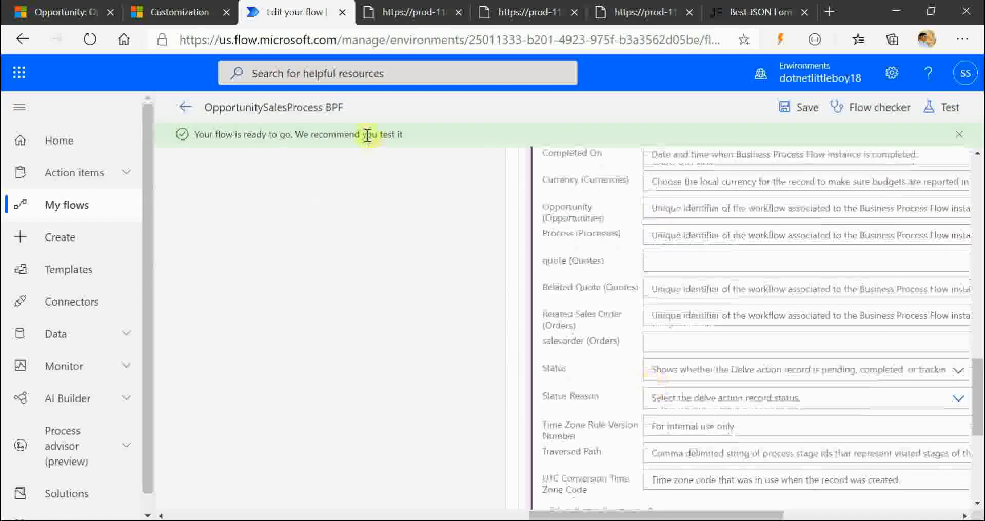
left_click(60, 11)
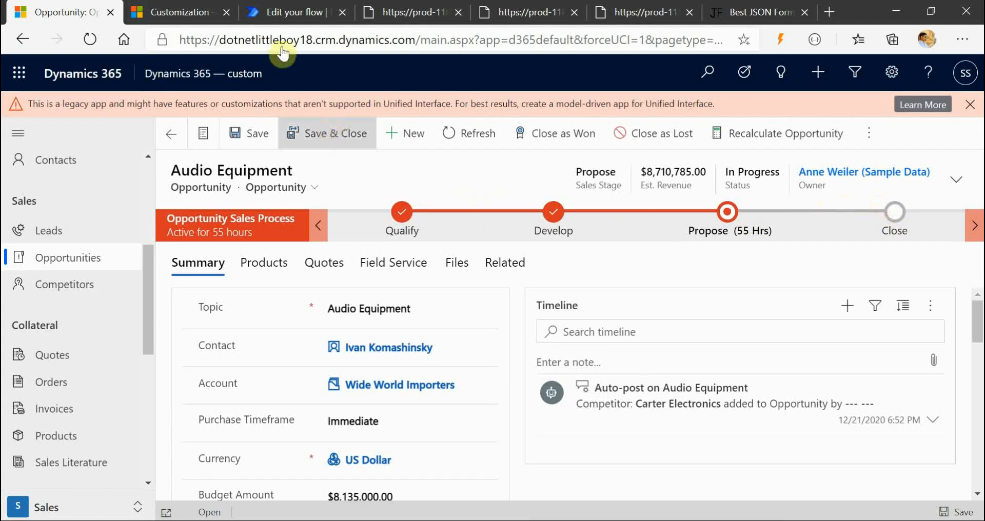
left_click(282, 12)
Step: Set Case 4's Traversed Path to QualifyVariable, DevelopVariable, ProposeVariable and CloseVariable, separated by commas
scroll(634, 346, "down", 2)
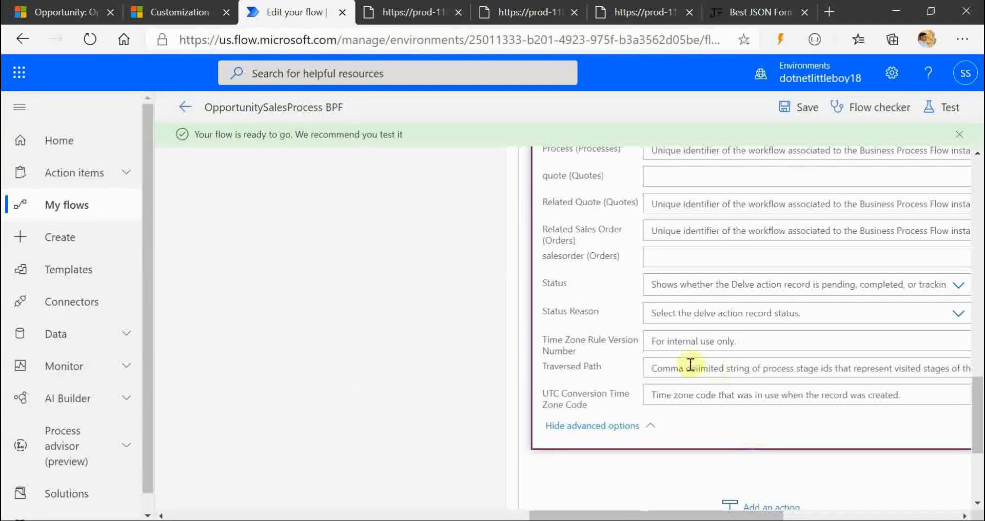
left_click(709, 373)
scroll(803, 405, "down", 3)
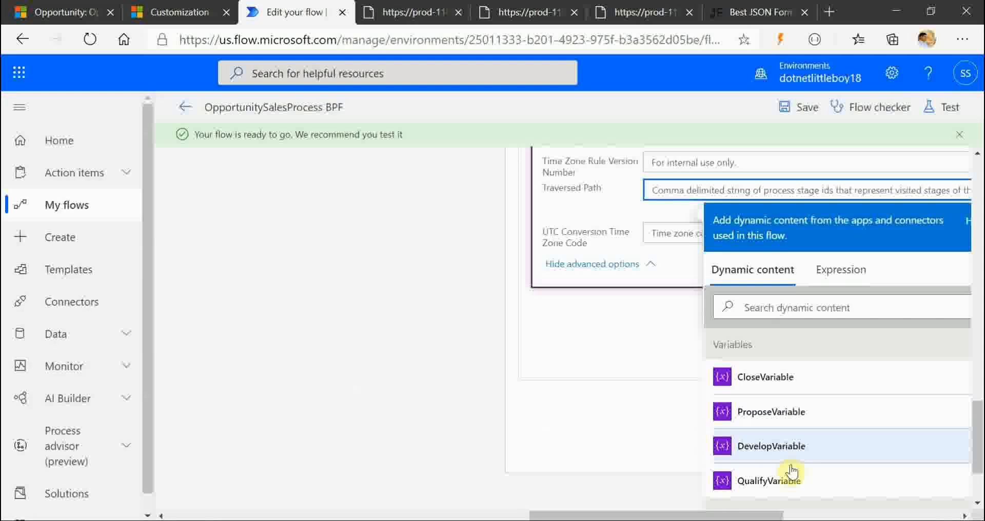
left_click(787, 480)
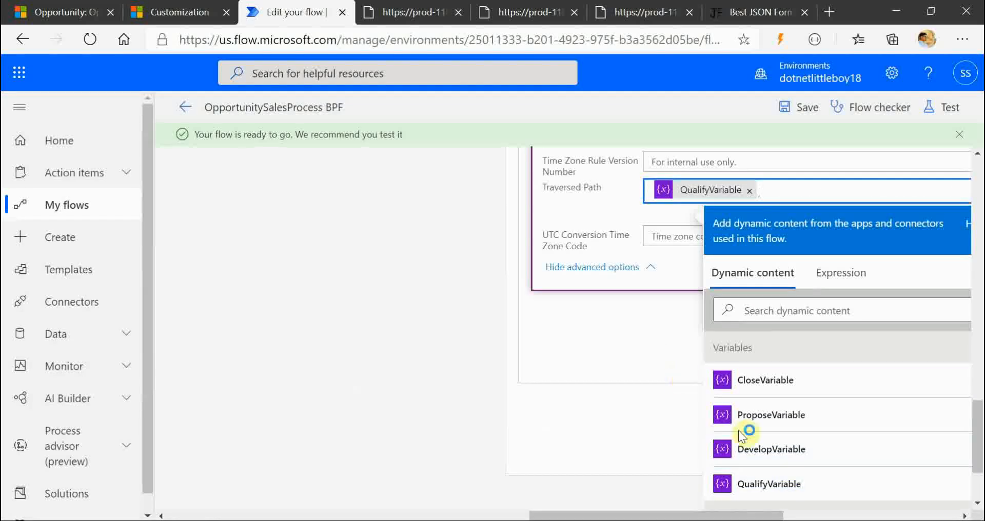
left_click(801, 458)
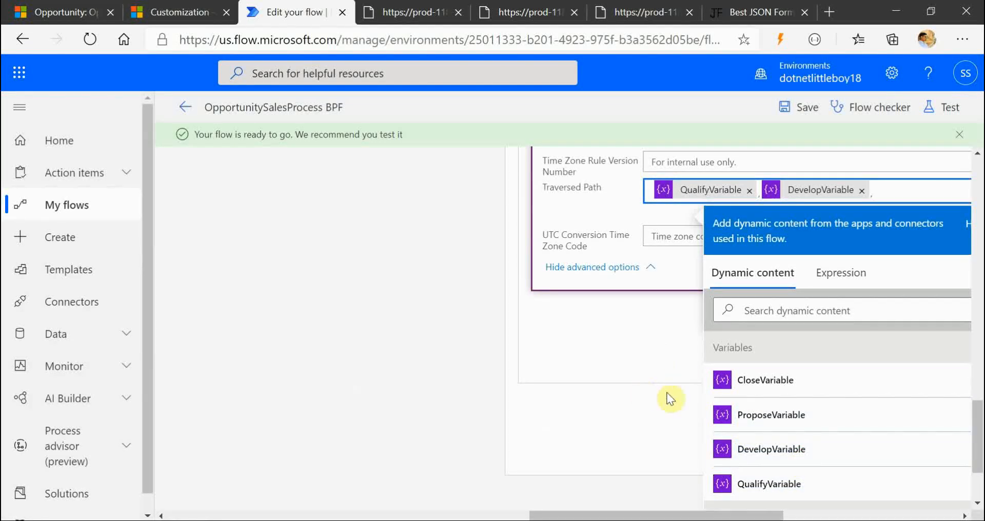
type(",")
left_click(725, 410)
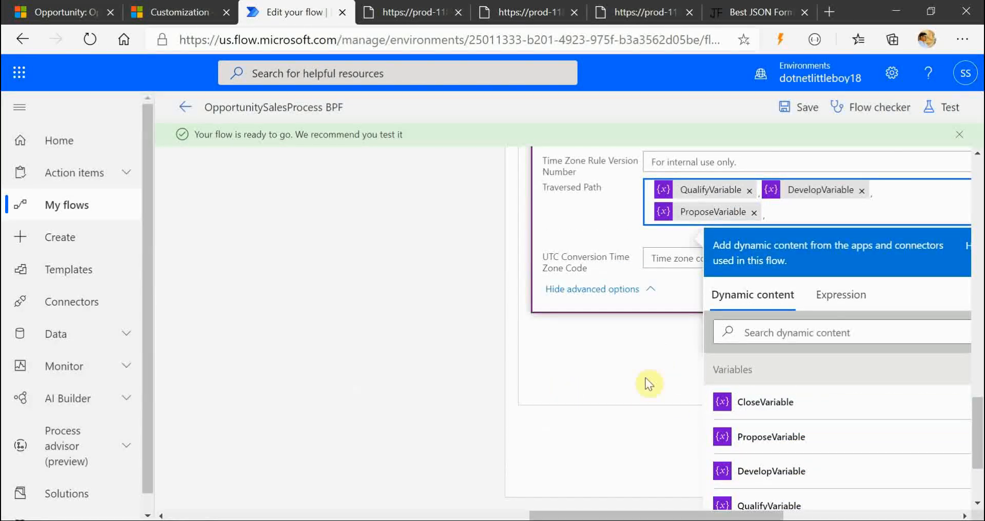
left_click(757, 398)
Step: Save the OpportunitySalesProcess BPF flow and collapse Switch 2
scroll(455, 392, "up", 10)
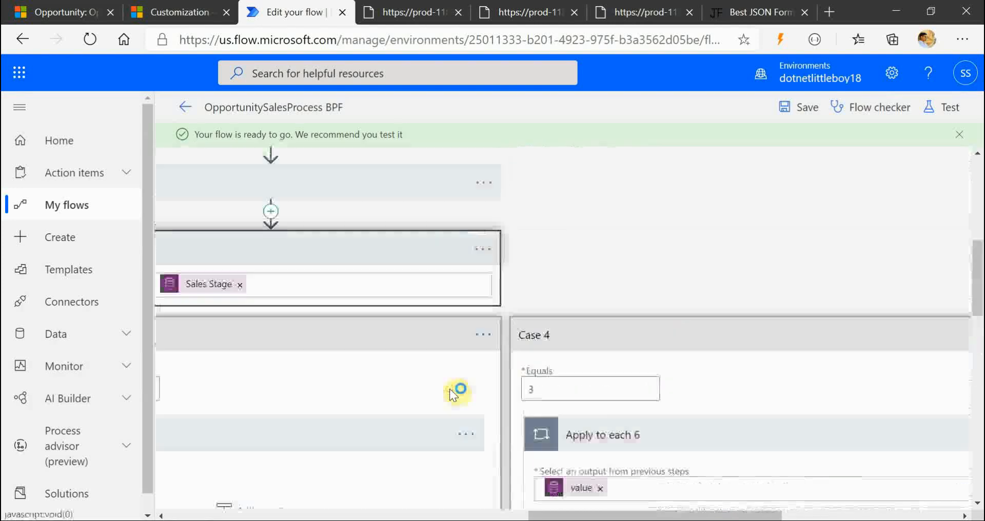
left_click(451, 394)
left_click(801, 107)
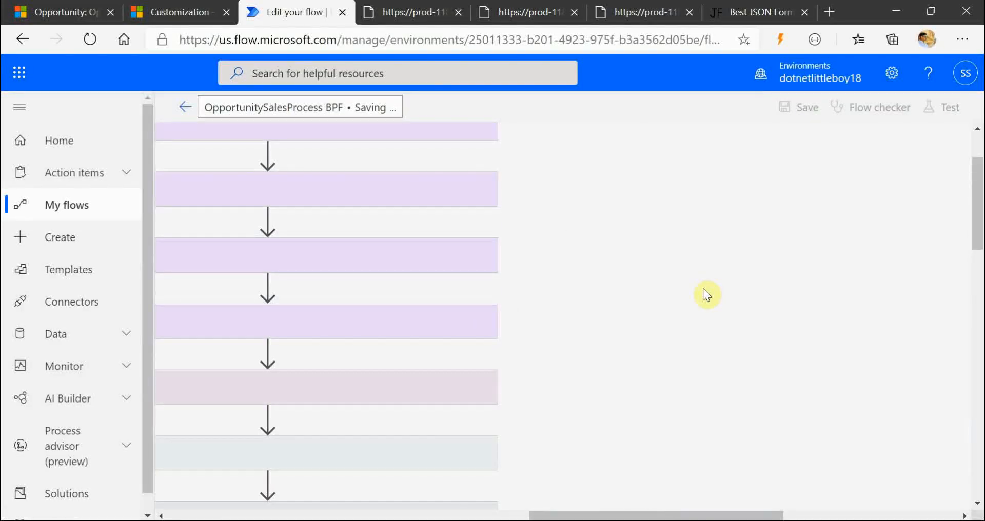
scroll(703, 288, "left", 6)
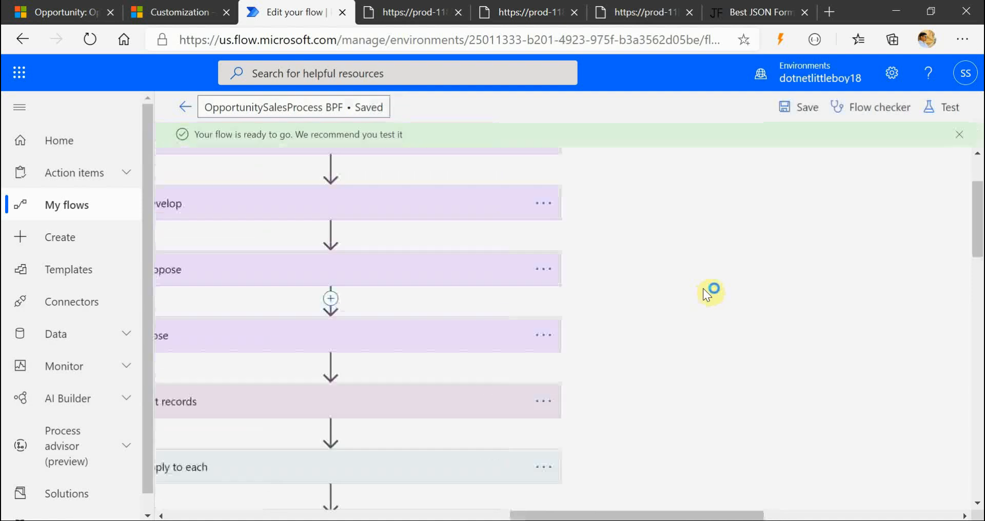
scroll(598, 303, "down", 3)
scroll(598, 302, "down", 3)
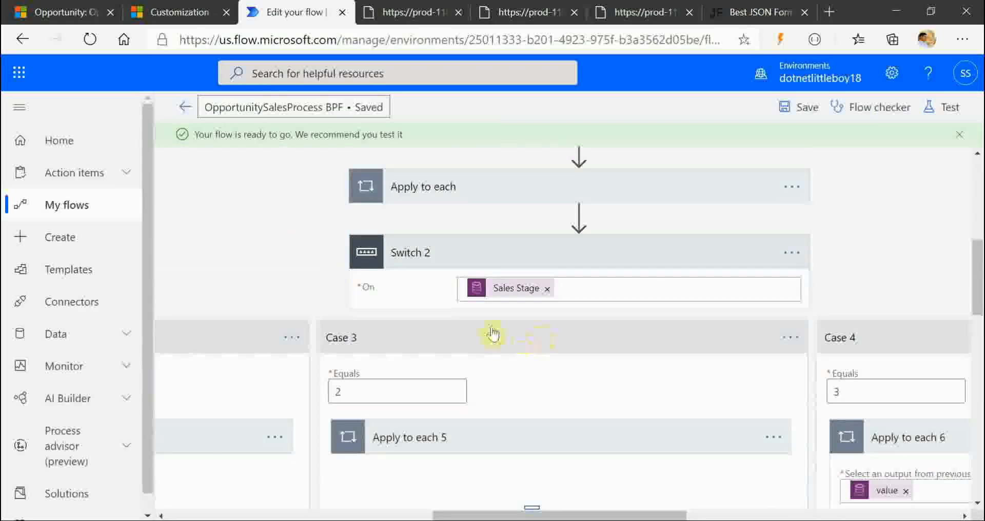
left_click(499, 255)
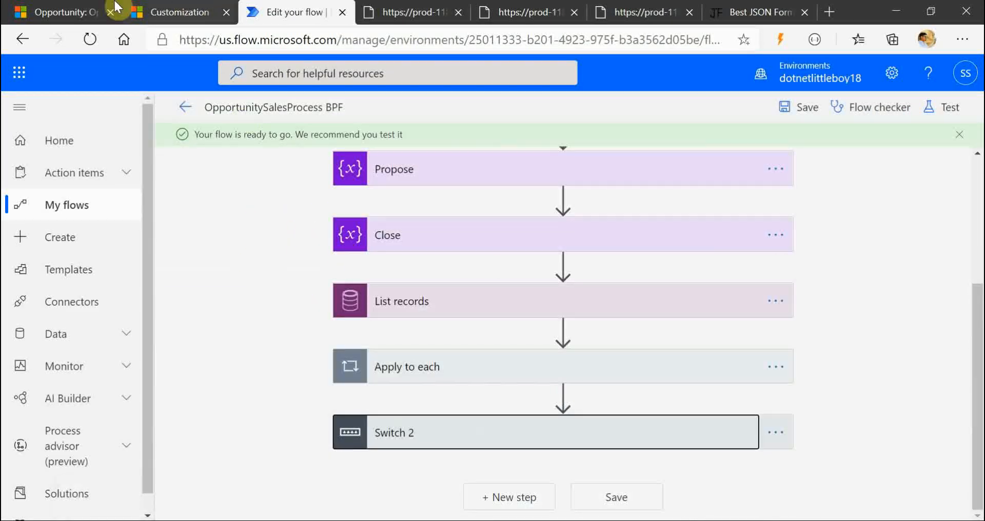
Step: Set the Sales Stage of the Audio Equipment opportunity to Develop and save the record
left_click(64, 12)
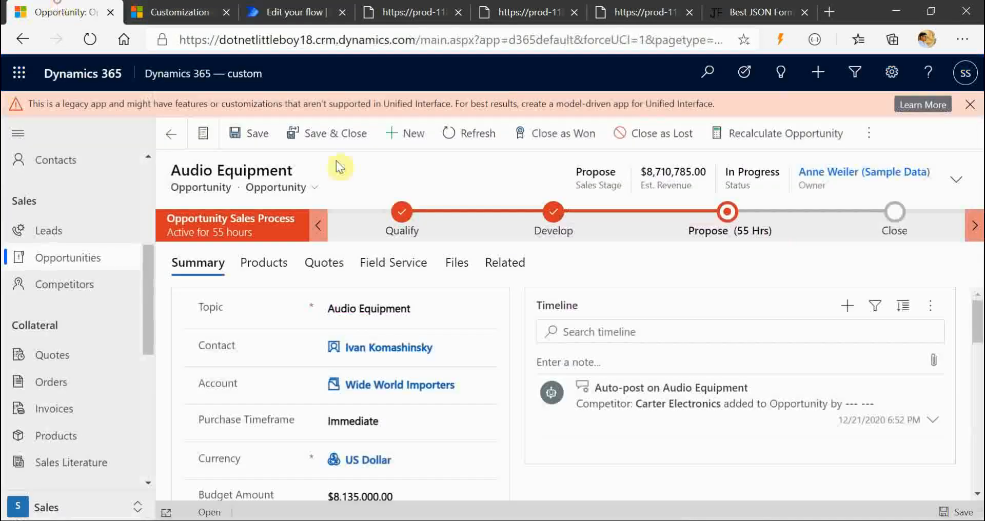
left_click(957, 178)
left_click(816, 220)
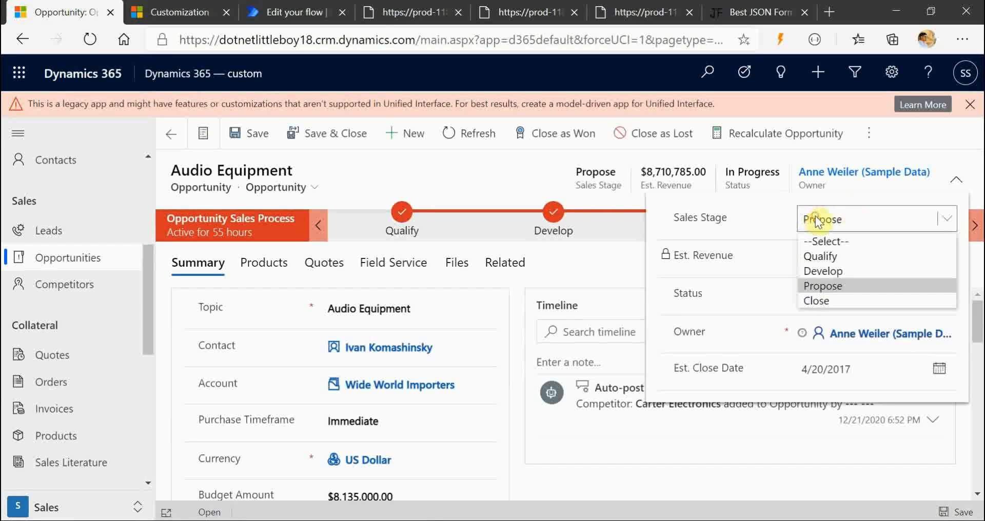
left_click(823, 271)
left_click(498, 174)
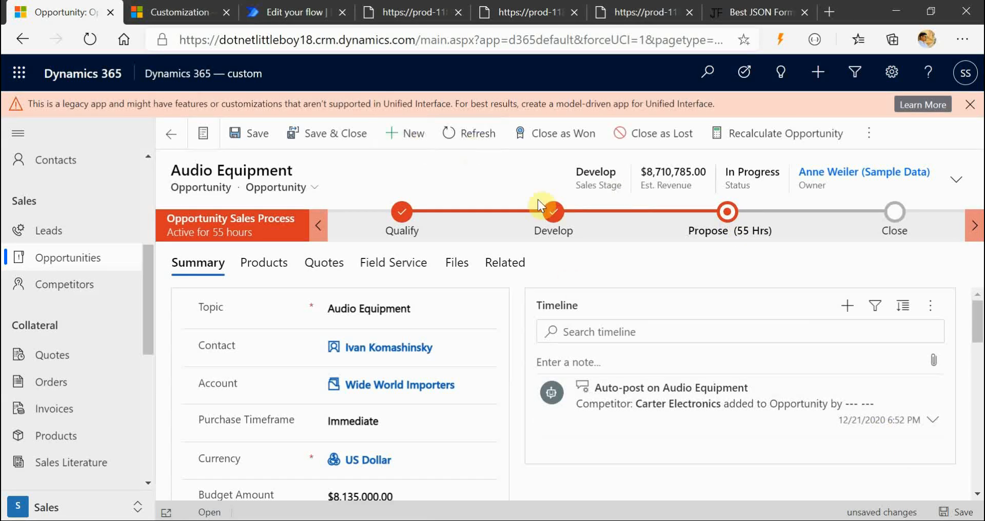
left_click(493, 185)
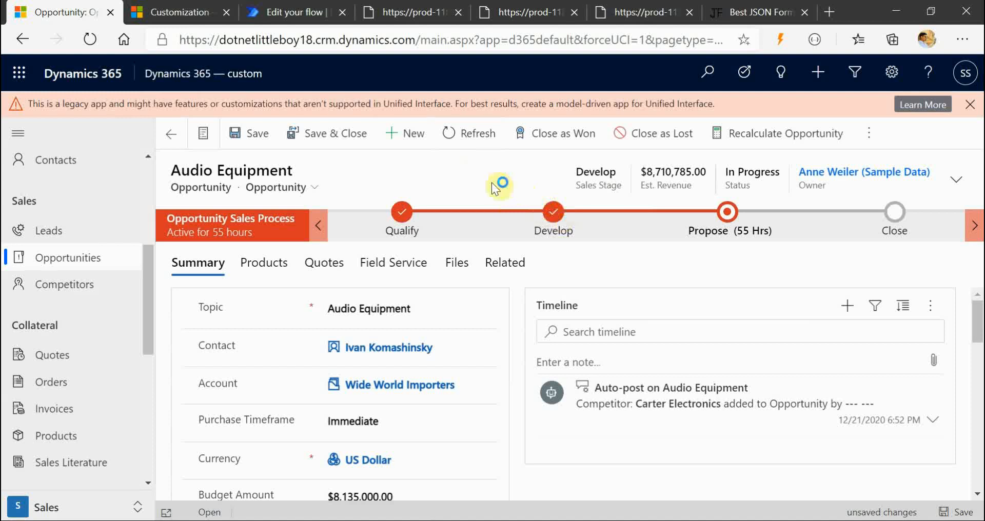
left_click(967, 511)
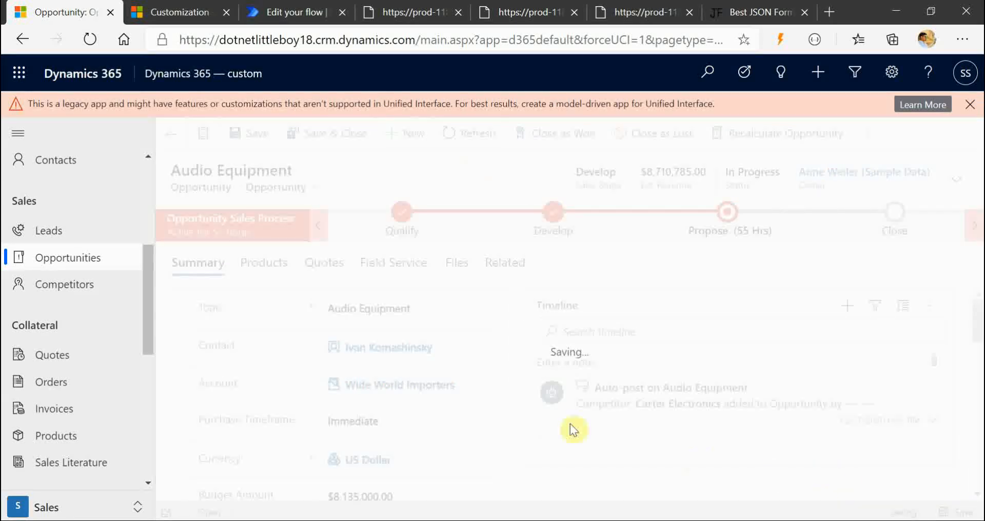
Step: Return to the OpportunitySalesProcess BPF flow's details page and refresh its 28-day run history to check the latest run
left_click(294, 12)
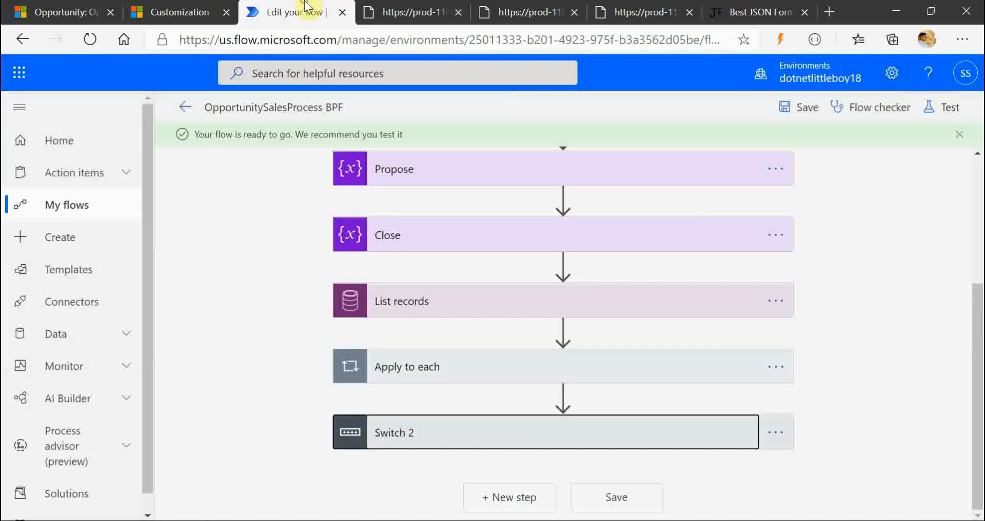
left_click(181, 113)
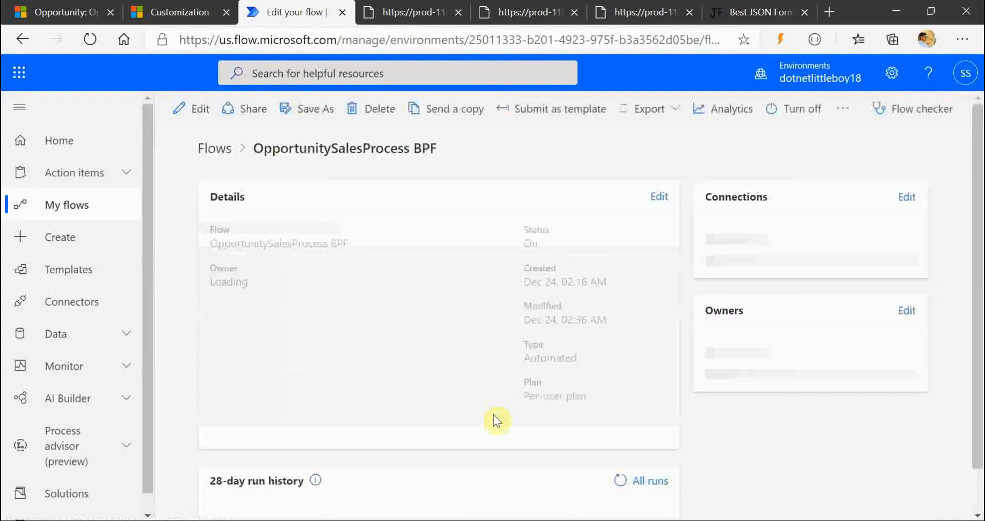
scroll(719, 430, "down", 3)
left_click(621, 334)
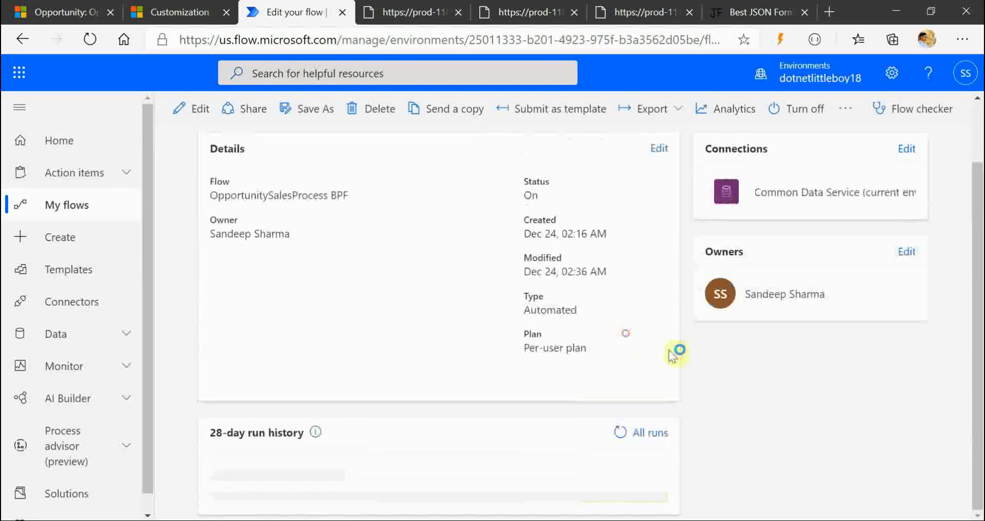
scroll(719, 369, "down", 3)
left_click(621, 307)
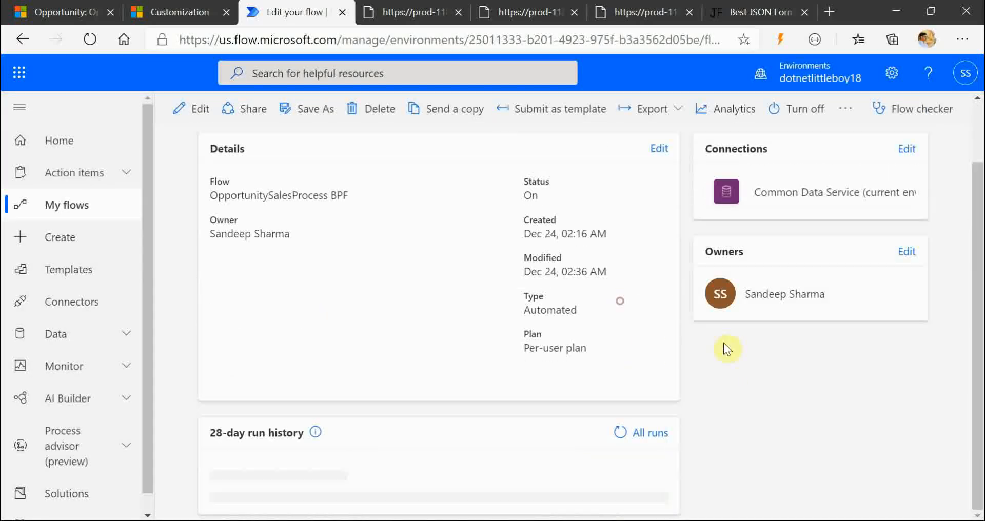
scroll(726, 345, "down", 3)
left_click(620, 308)
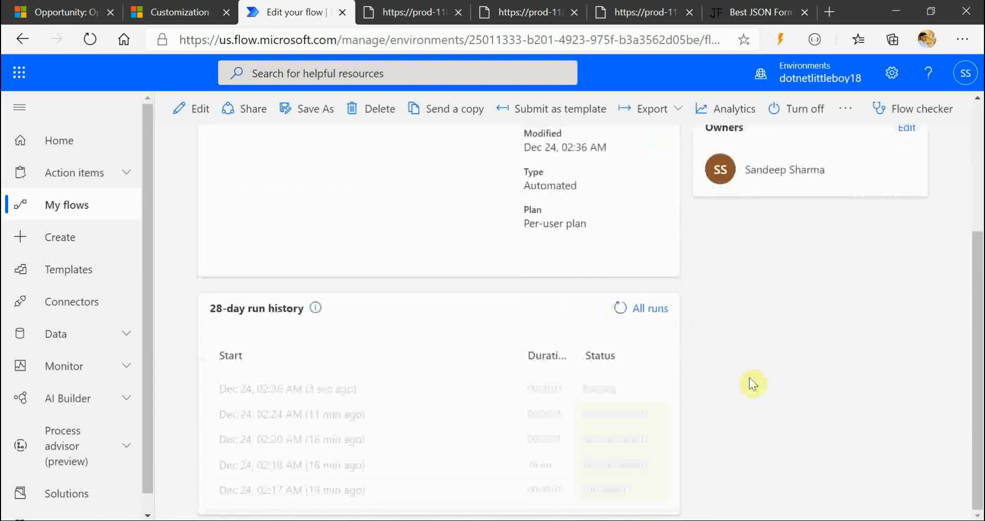
left_click(620, 317)
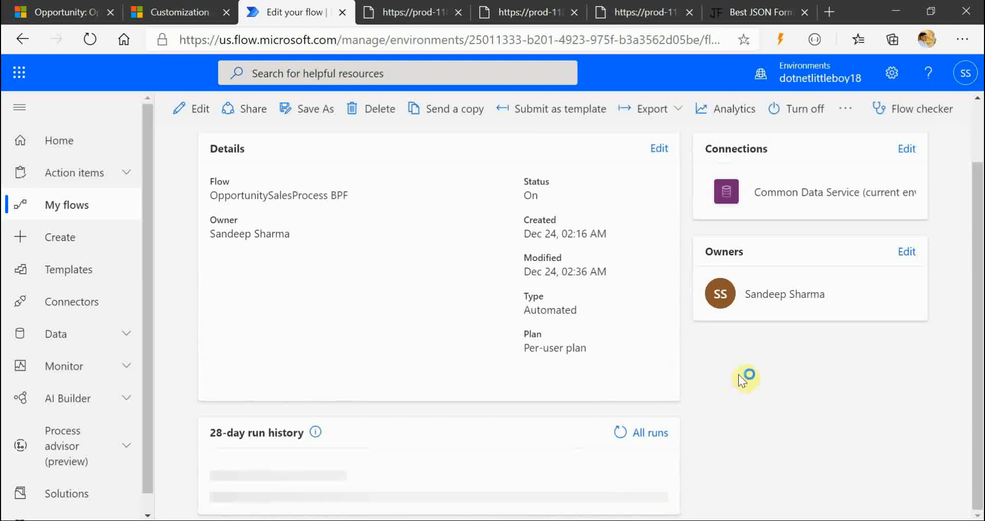
scroll(738, 374, "down", 3)
left_click(622, 313)
scroll(763, 380, "down", 3)
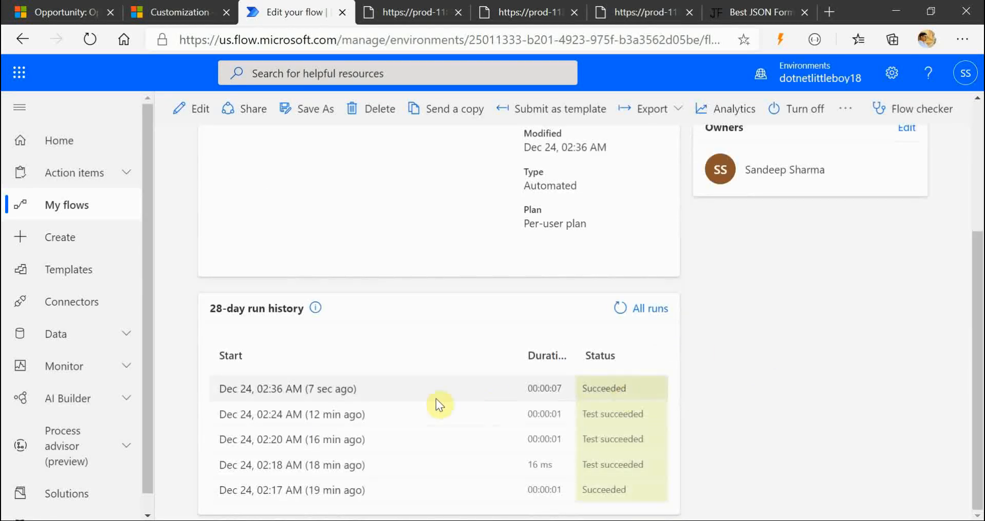
Step: Refresh the Audio Equipment opportunity to check its active process stage, and review the flow's run history and details again
left_click(89, 12)
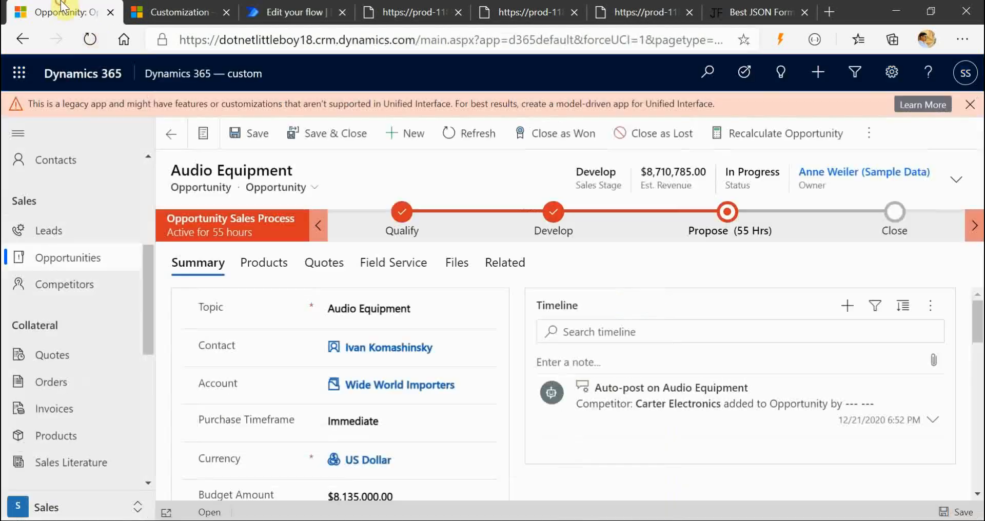
left_click(458, 141)
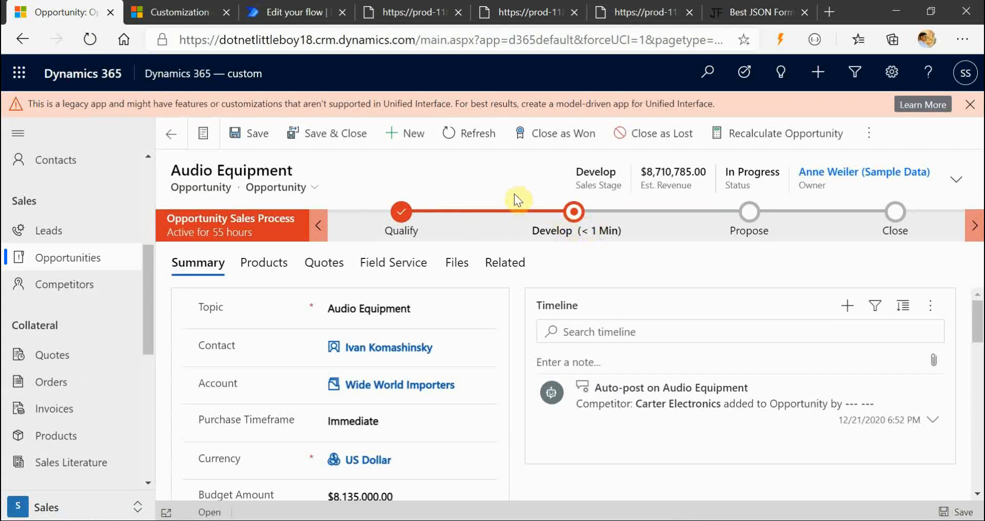
left_click(307, 11)
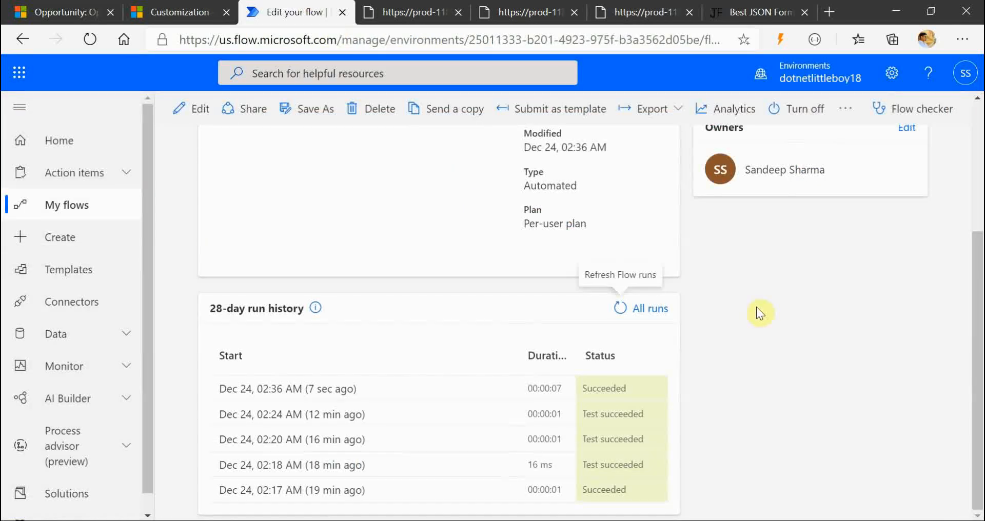
scroll(757, 307, "up", 4)
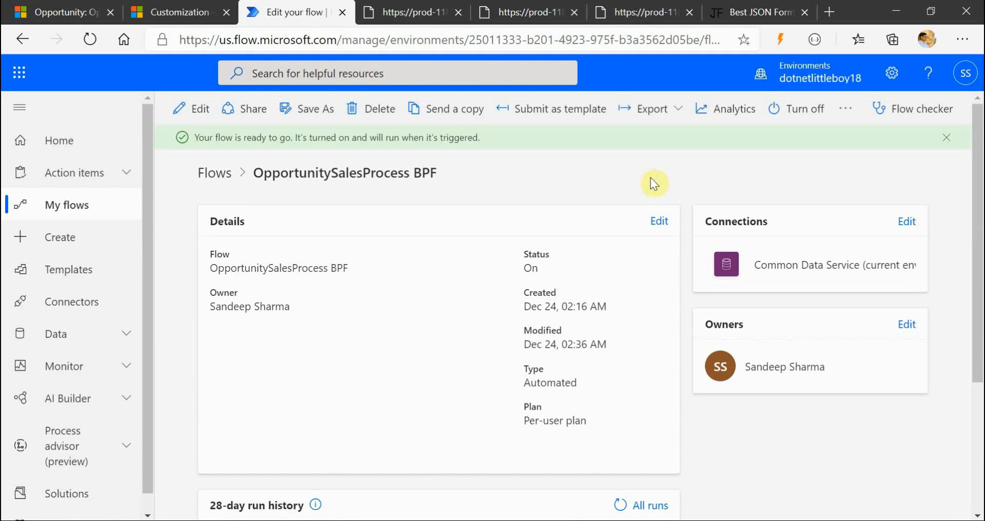
left_click(56, 11)
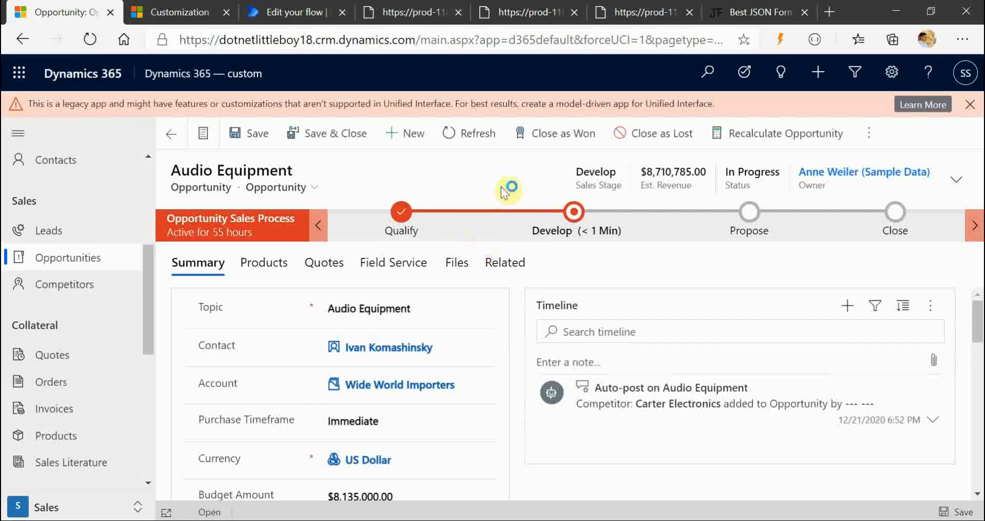